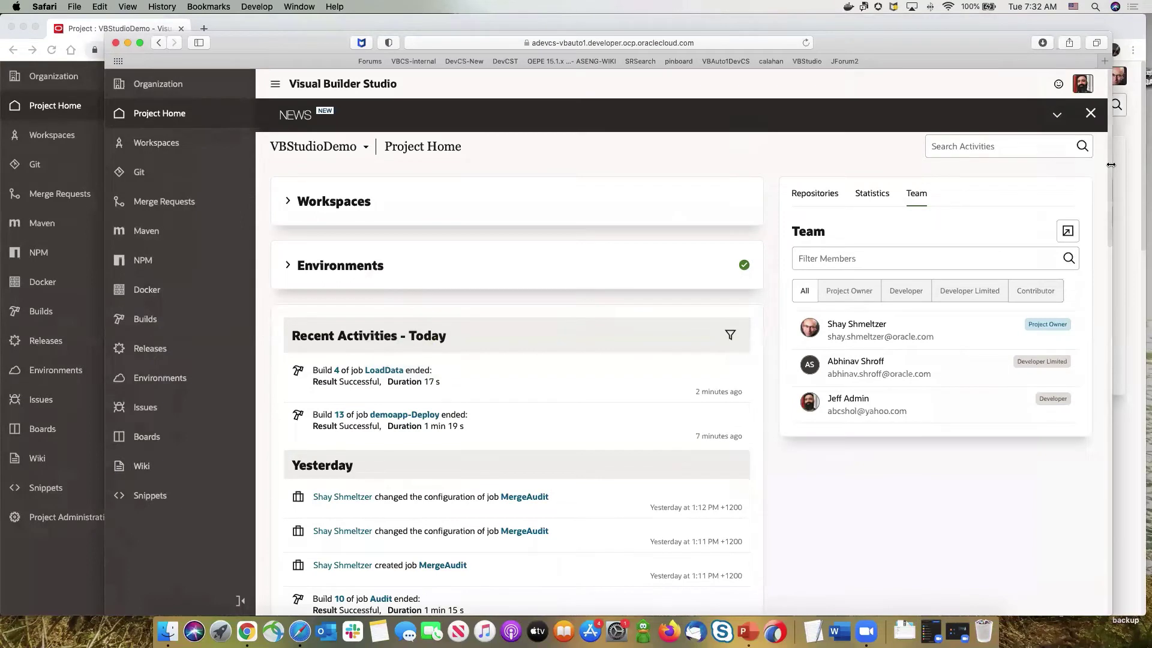
Enlarge the browser window showing the VBStudioDemo project home so that it fills the screen.
{"action": "left_click_drag", "start_coordinate": [1111, 166], "coordinate": [1149, 165]}
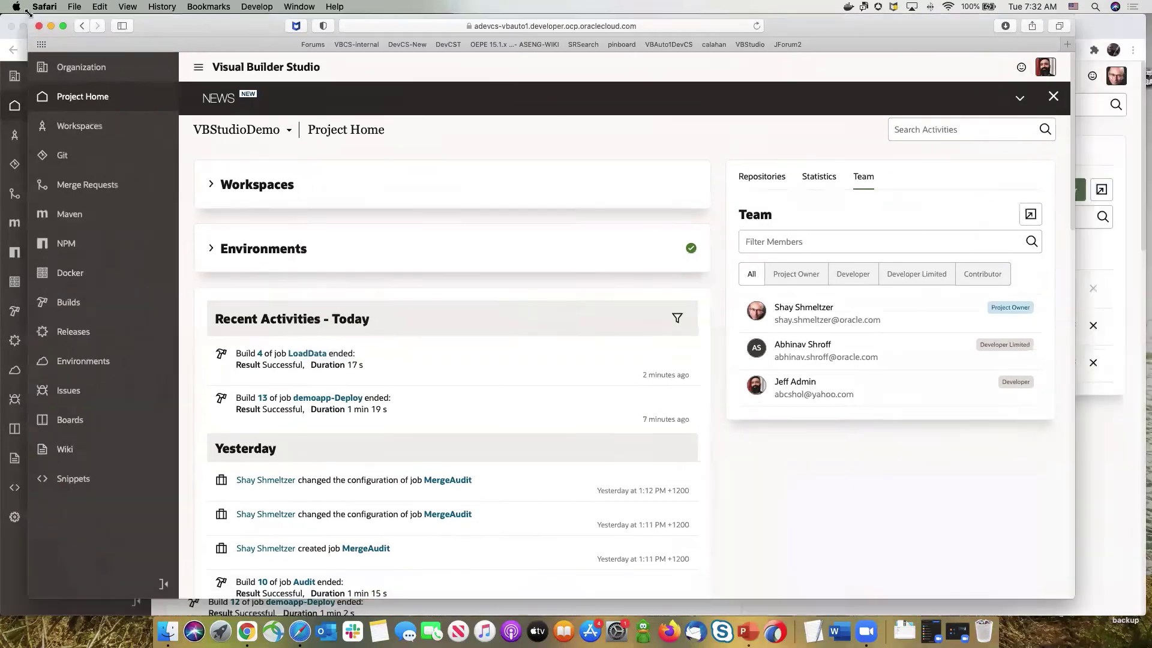
{"action": "left_click_drag", "start_coordinate": [109, 34], "coordinate": [18, 8]}
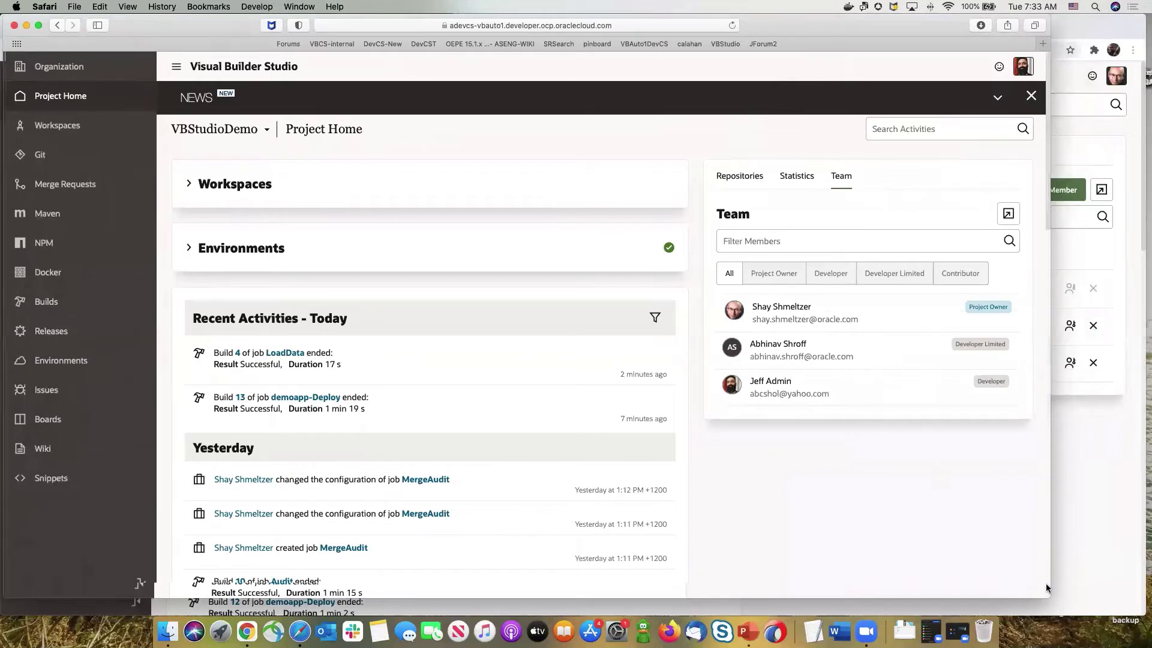
{"action": "left_click_drag", "start_coordinate": [1049, 597], "coordinate": [1146, 613]}
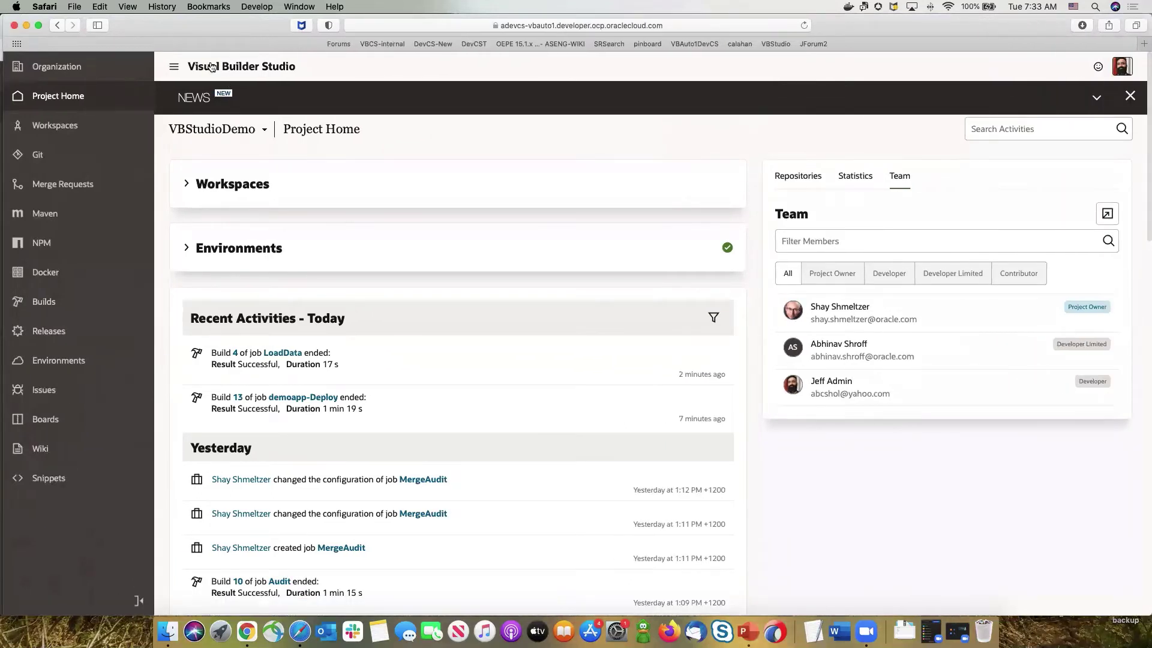
Search the organization's projects for "stu" and open the VBStudioDemo project.
{"action": "left_click", "coordinate": [244, 67]}
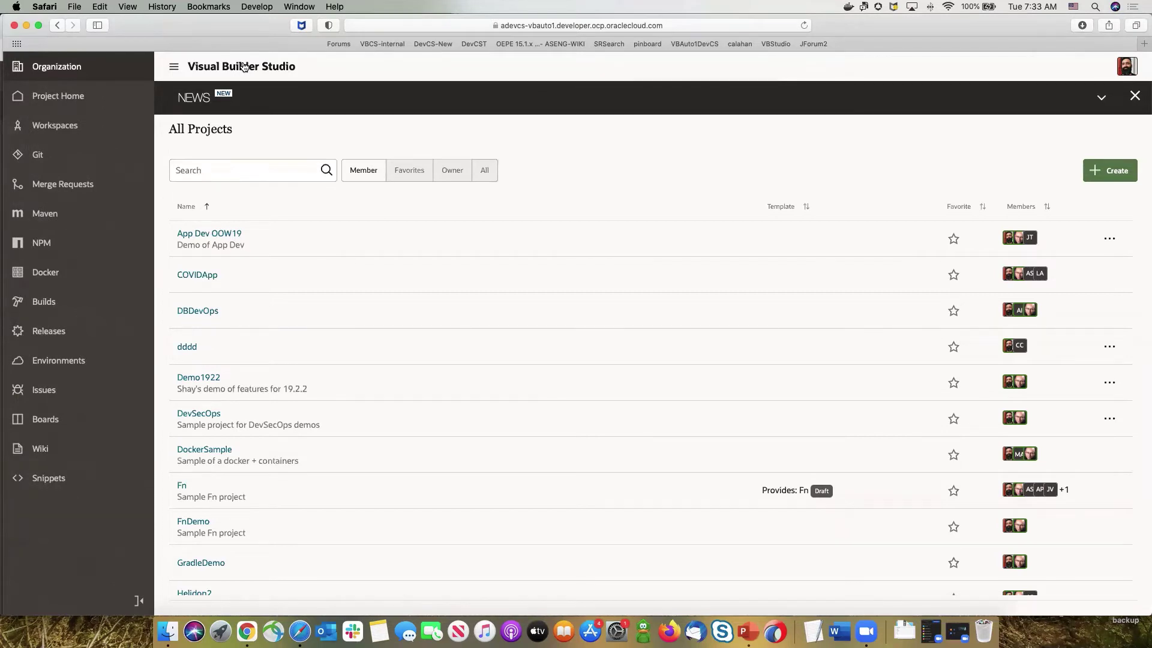
{"action": "left_click", "coordinate": [229, 173]}
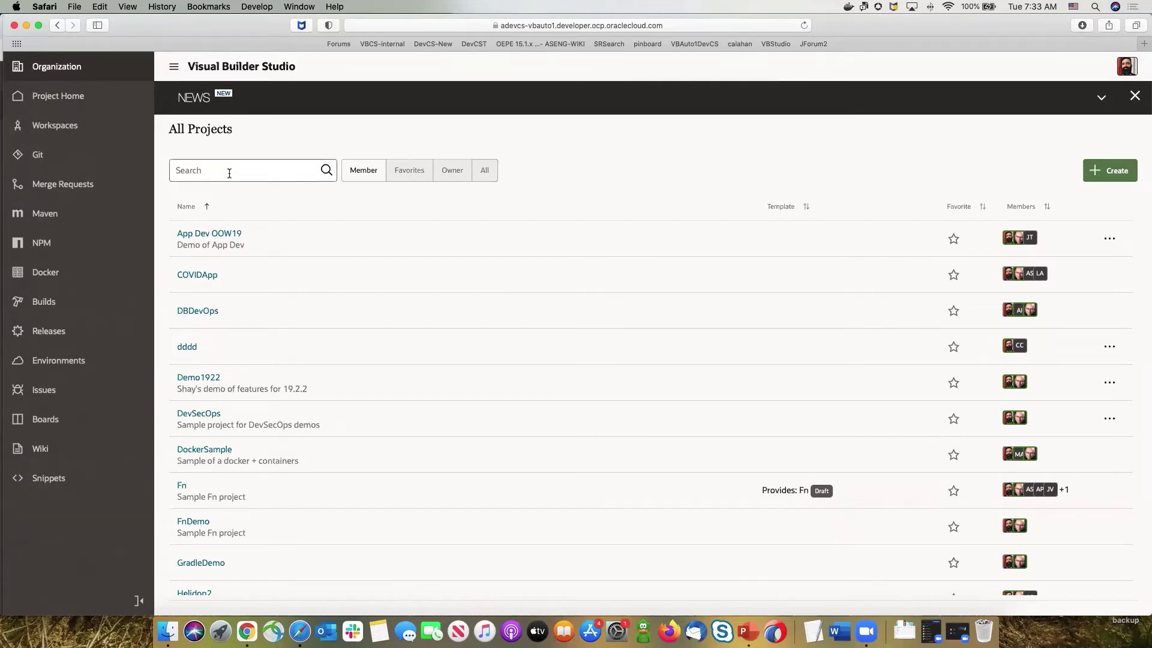
{"action": "type", "text": "stu"}
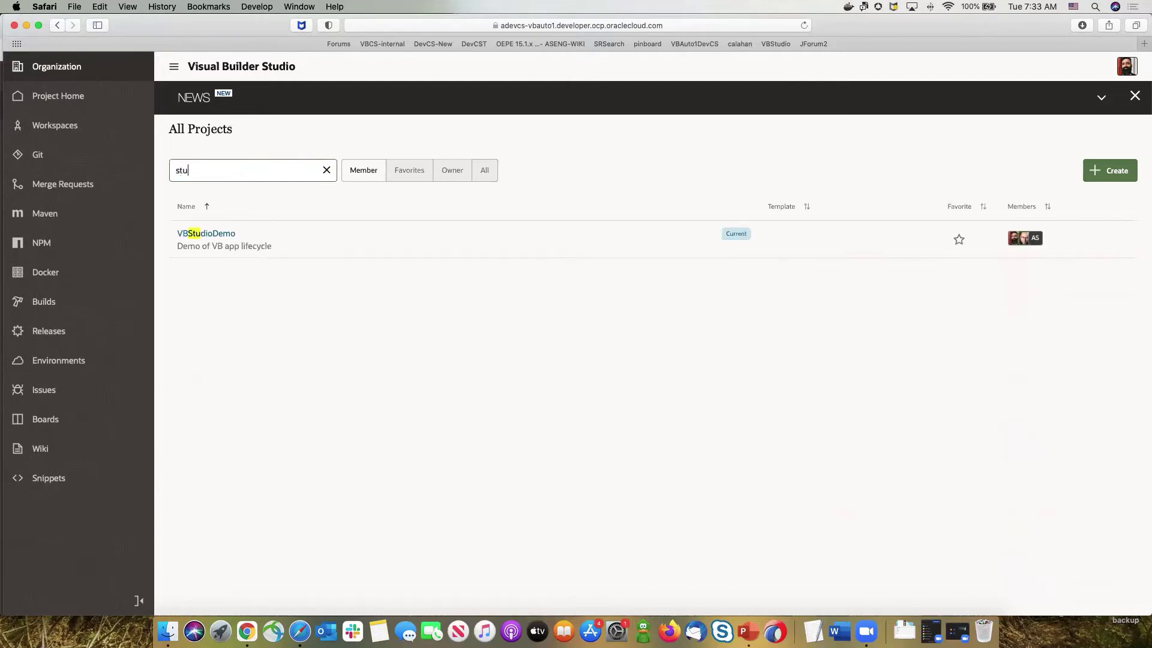
{"action": "left_click", "coordinate": [208, 236]}
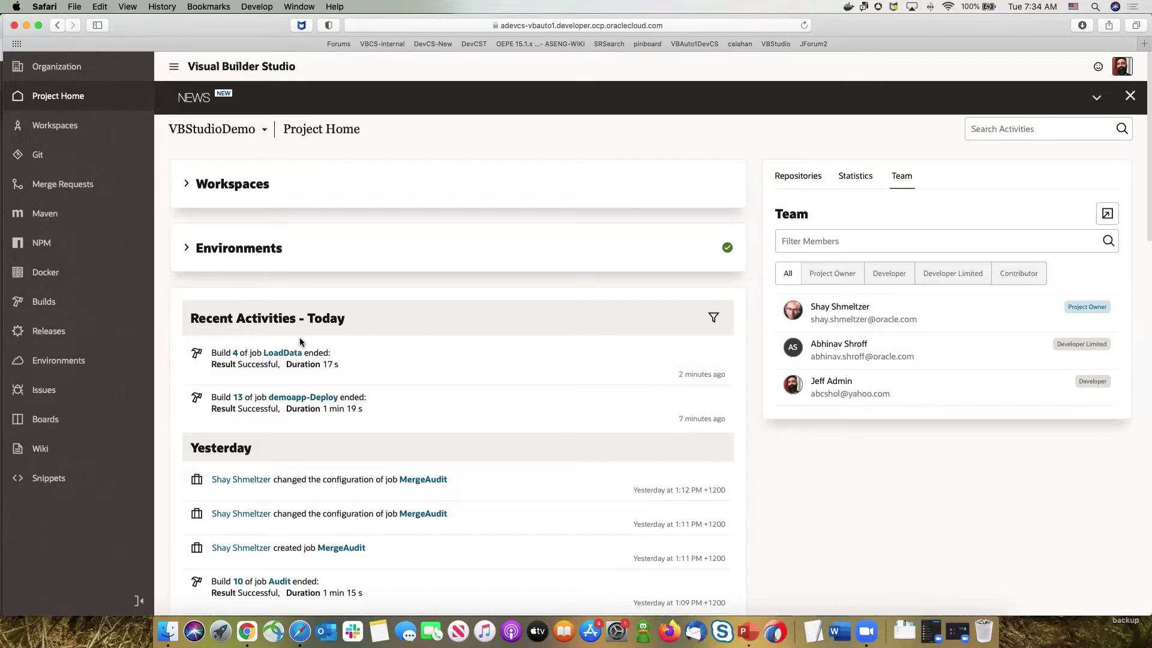
Review the project's recent activities feed, from today's builds back to the older entries.
{"action": "scroll", "coordinate": [300, 342], "scroll_direction": "down", "scroll_amount": 8}
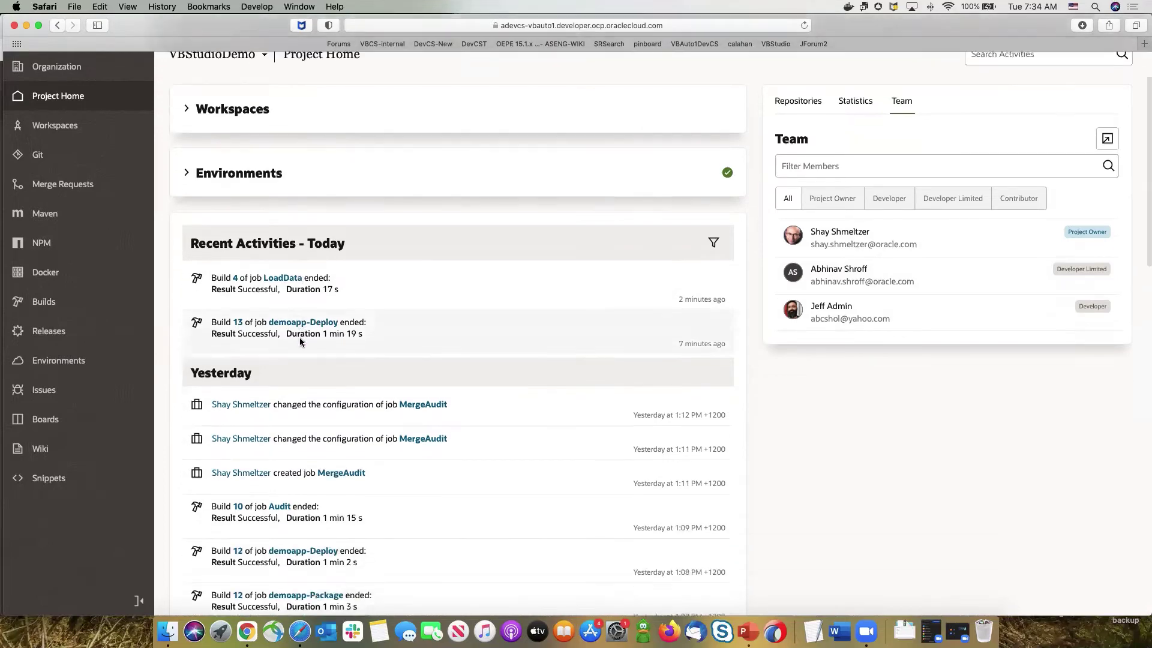
{"action": "scroll", "coordinate": [300, 340], "scroll_direction": "up", "scroll_amount": 3}
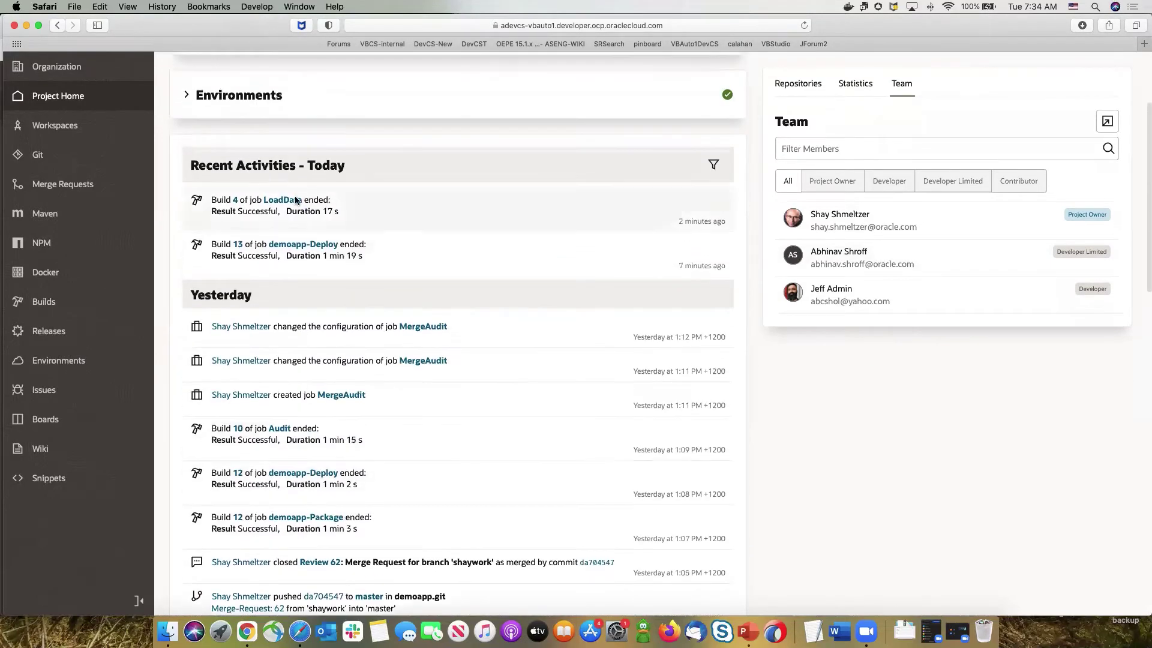
{"action": "scroll", "coordinate": [298, 233], "scroll_direction": "down", "scroll_amount": 10}
{"action": "scroll", "coordinate": [298, 232], "scroll_direction": "down", "scroll_amount": 15}
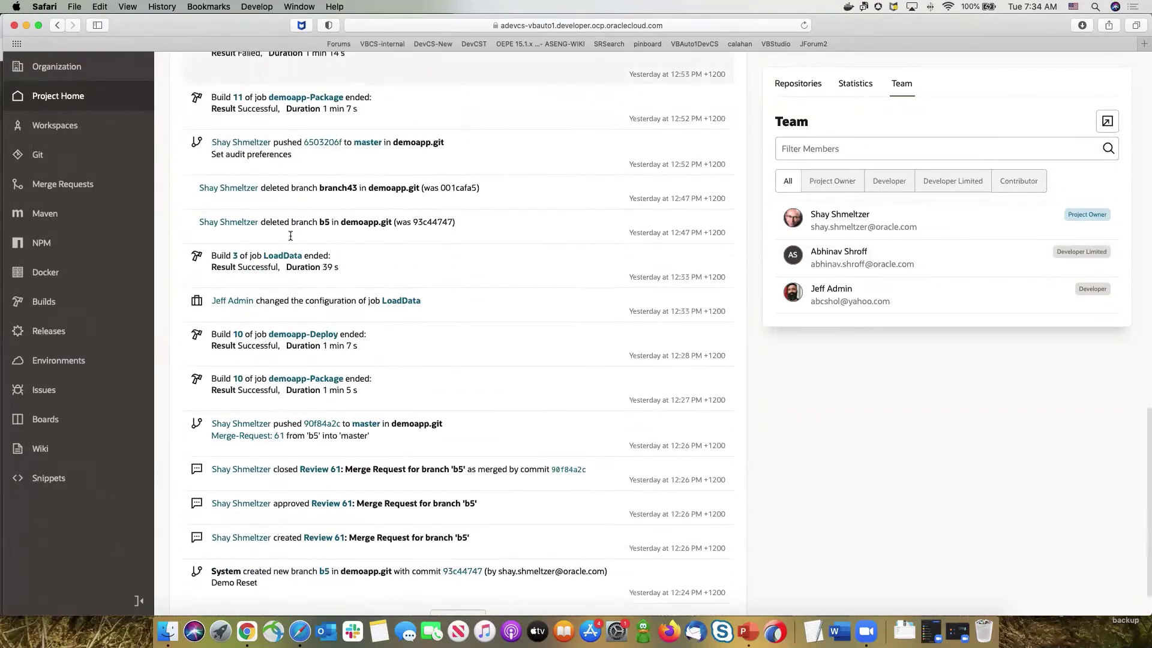
{"action": "scroll", "coordinate": [288, 240], "scroll_direction": "down", "scroll_amount": 10}
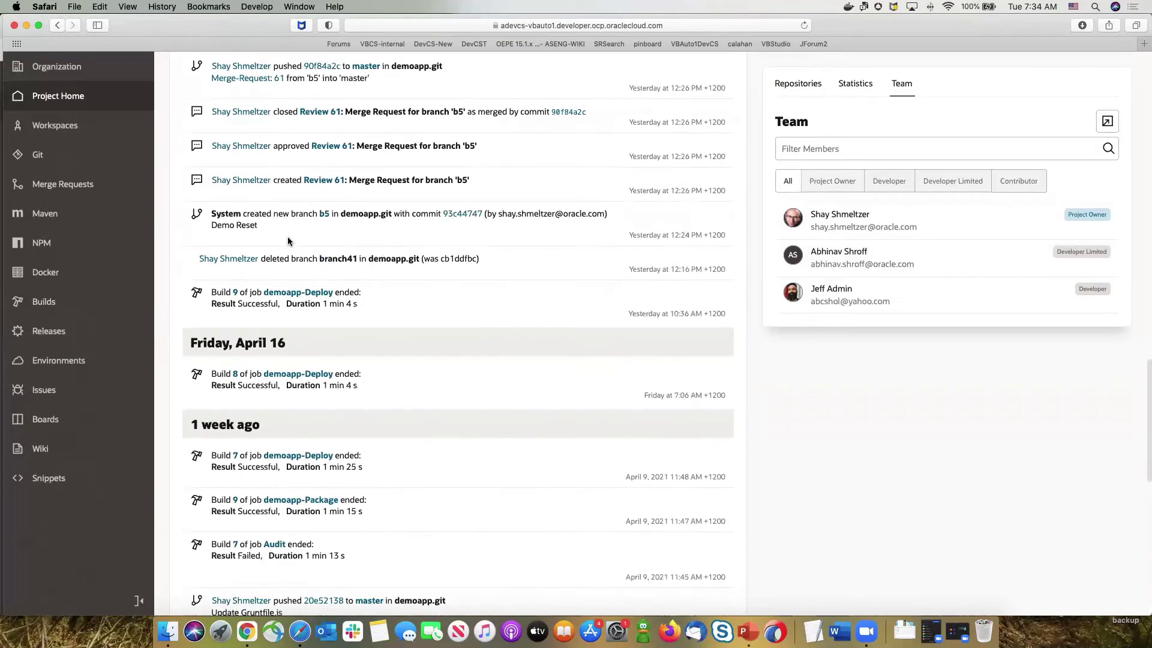
{"action": "scroll", "coordinate": [255, 319], "scroll_direction": "up", "scroll_amount": 20}
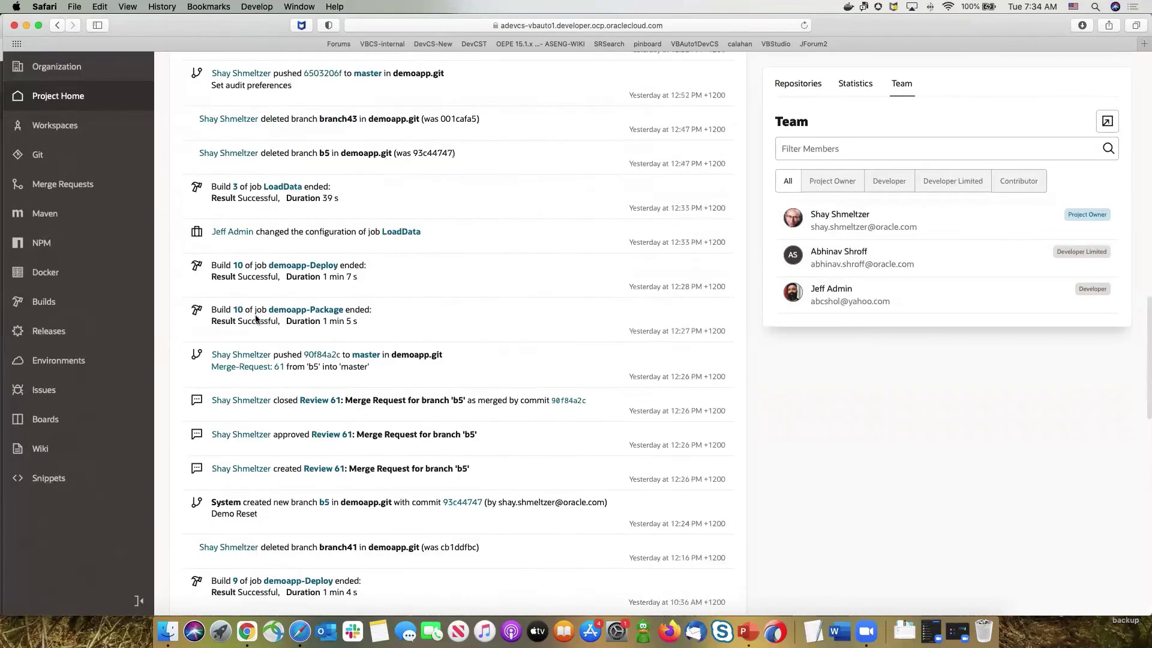
{"action": "scroll", "coordinate": [255, 315], "scroll_direction": "up", "scroll_amount": 5}
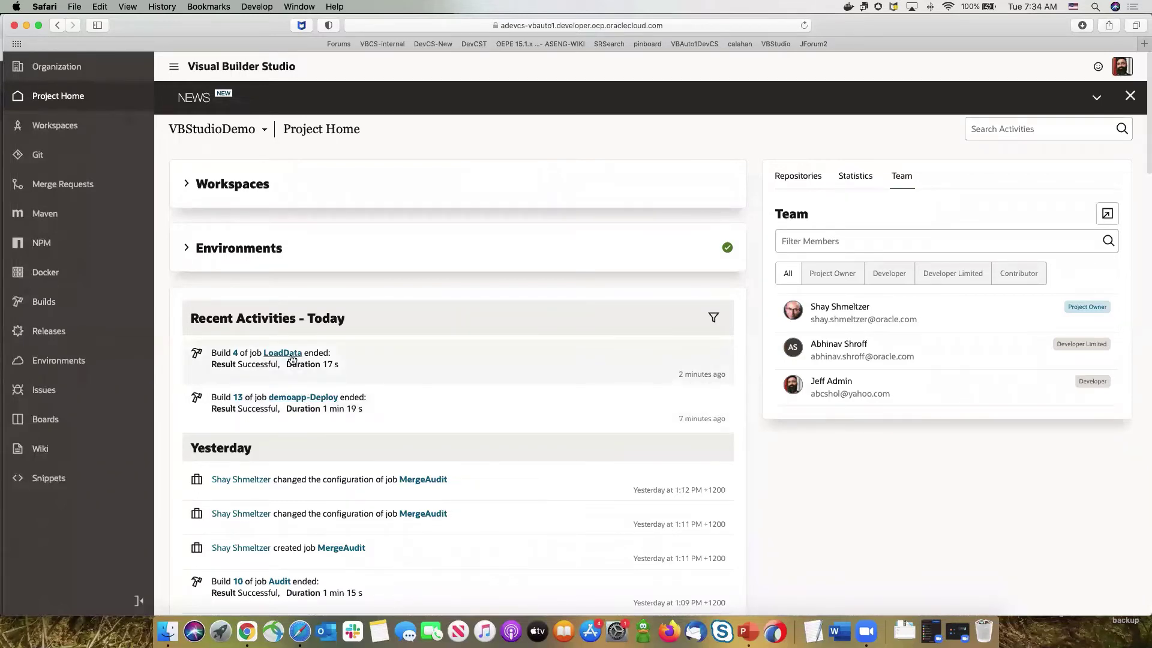
Go to the project's environments and inspect the QA-Cloud01 service instance's details and available actions.
{"action": "left_click", "coordinate": [68, 363]}
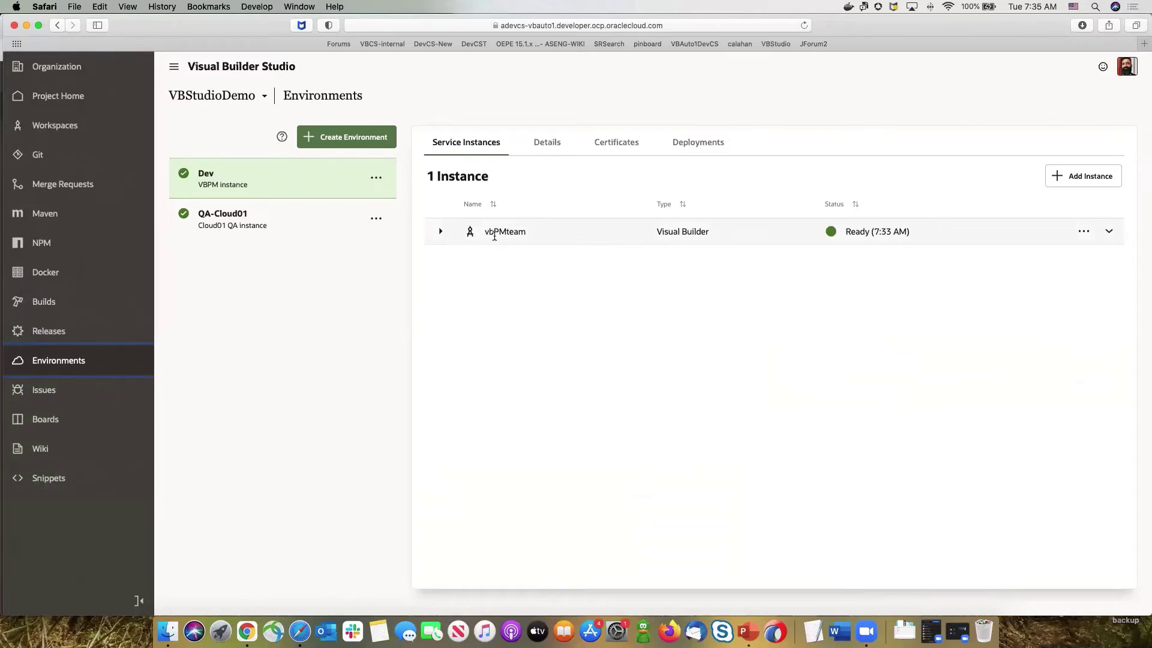
{"action": "left_click", "coordinate": [285, 213]}
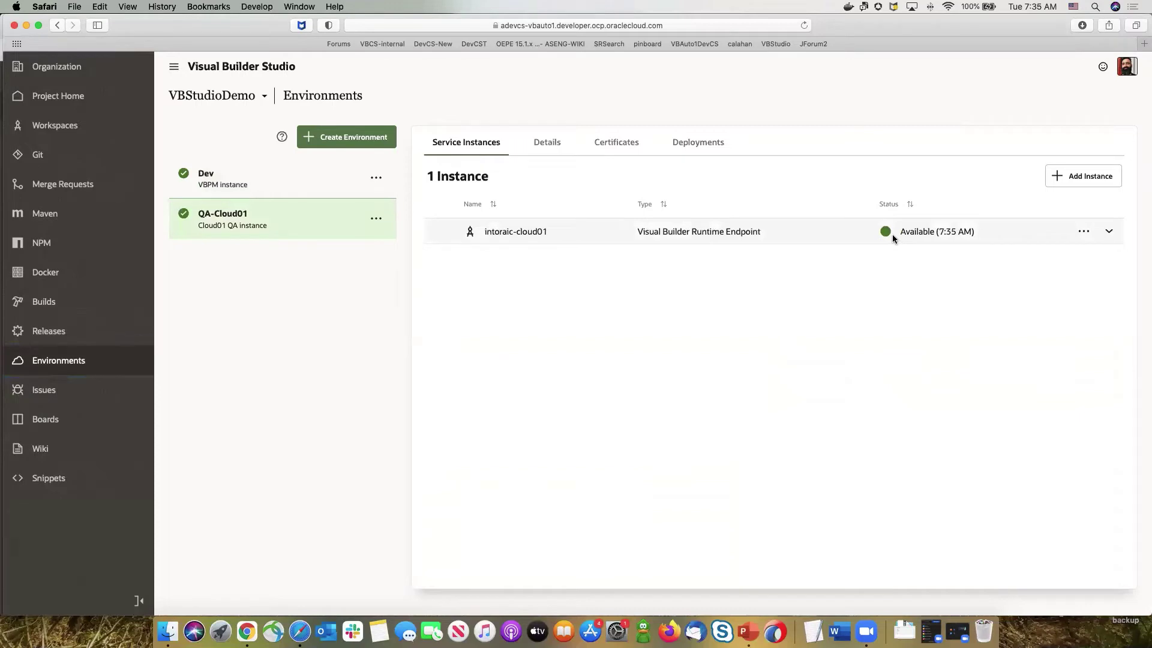
{"action": "left_click", "coordinate": [1110, 234]}
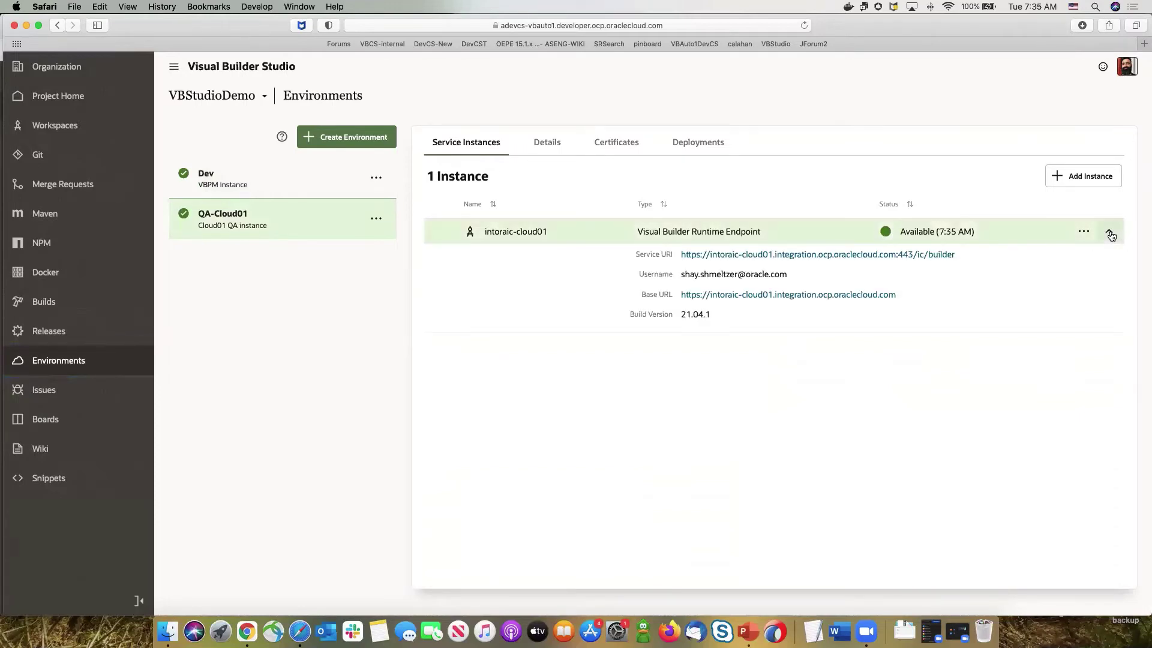
{"action": "left_click", "coordinate": [1083, 231]}
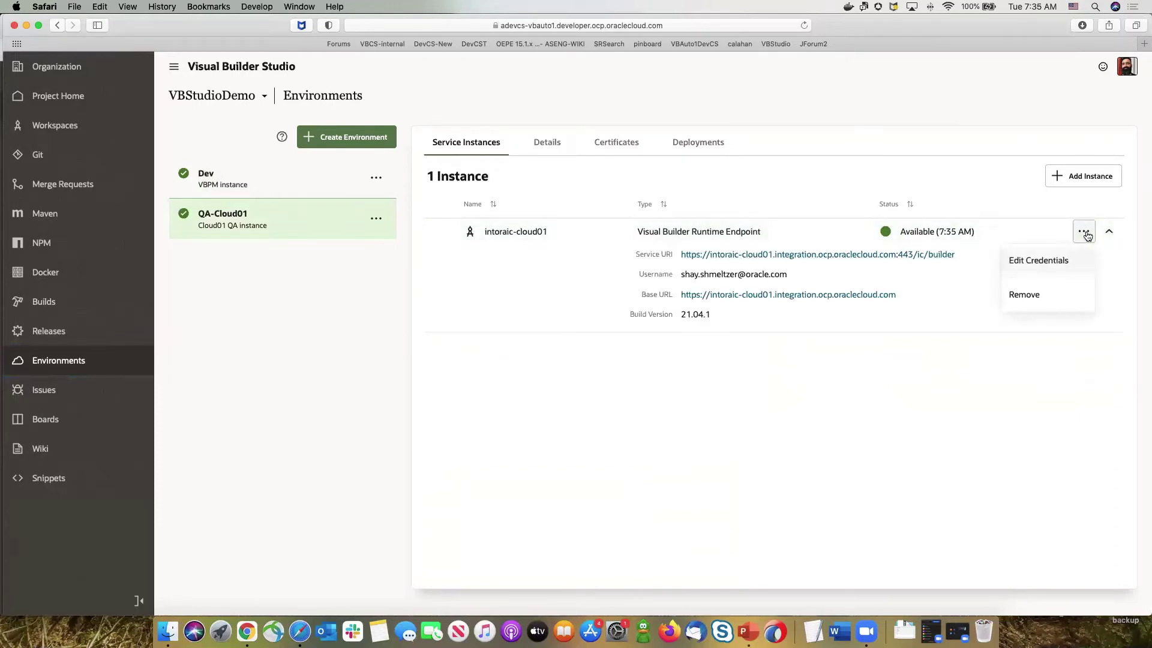
Check which management actions are available for the Dev environment's vbPMteam instance.
{"action": "left_click", "coordinate": [300, 177]}
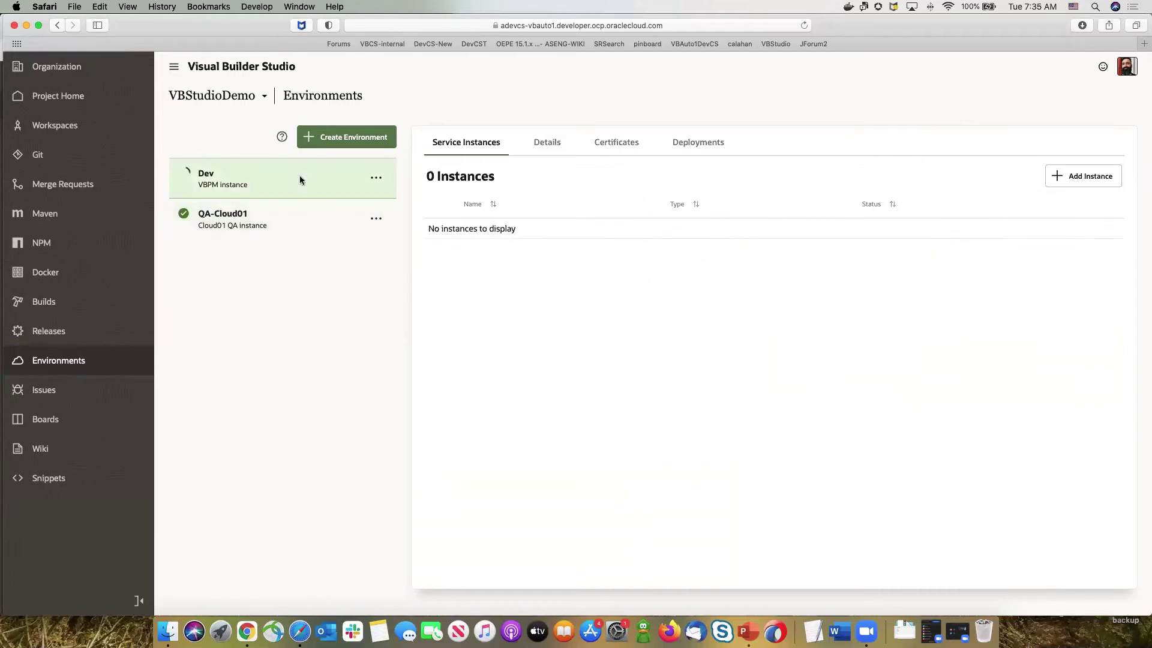
{"action": "left_click", "coordinate": [1082, 231]}
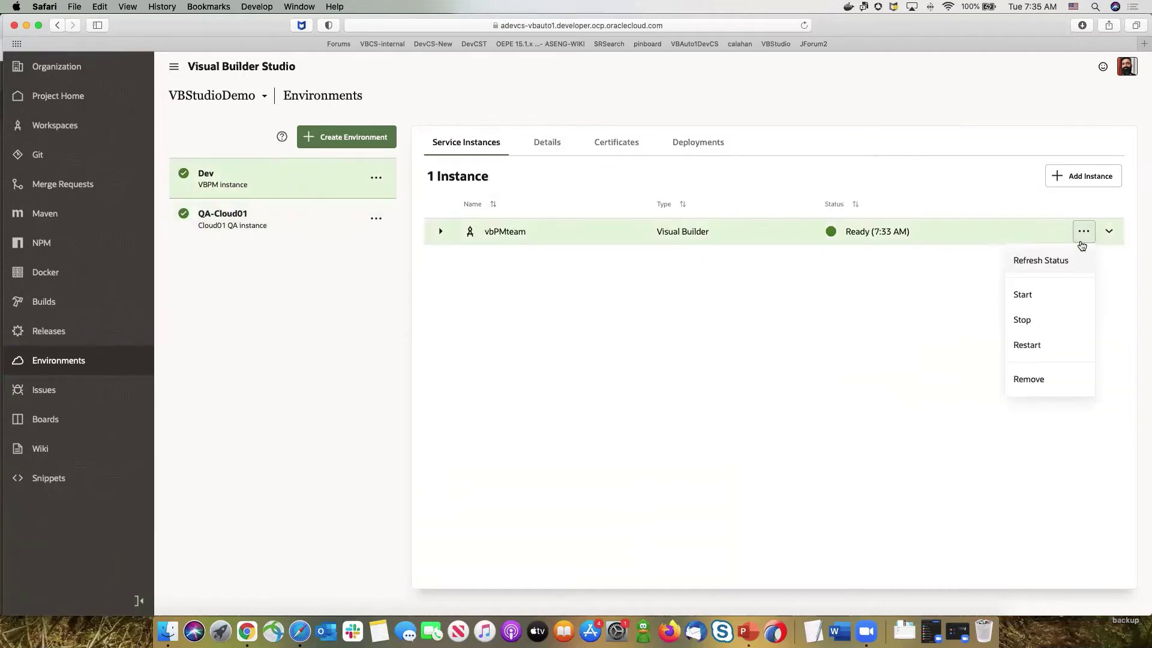
{"action": "left_click", "coordinate": [830, 320]}
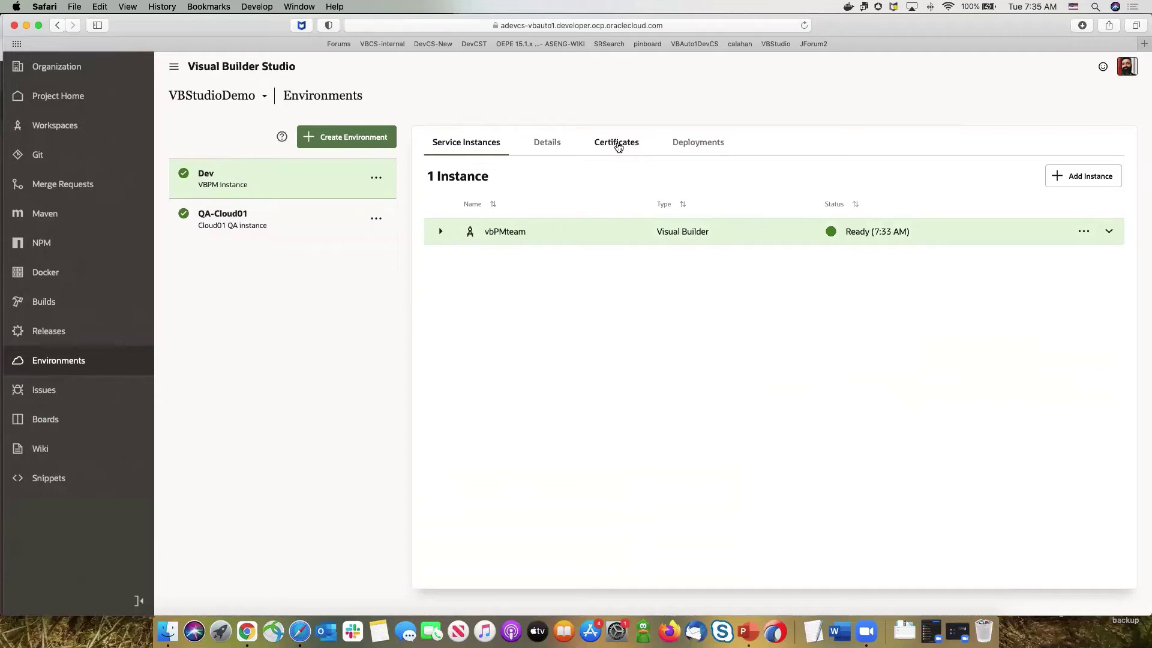
Show the Dev environment's deployments, expand demoapp version 1.1, and launch its covidtracker application.
{"action": "left_click", "coordinate": [693, 146]}
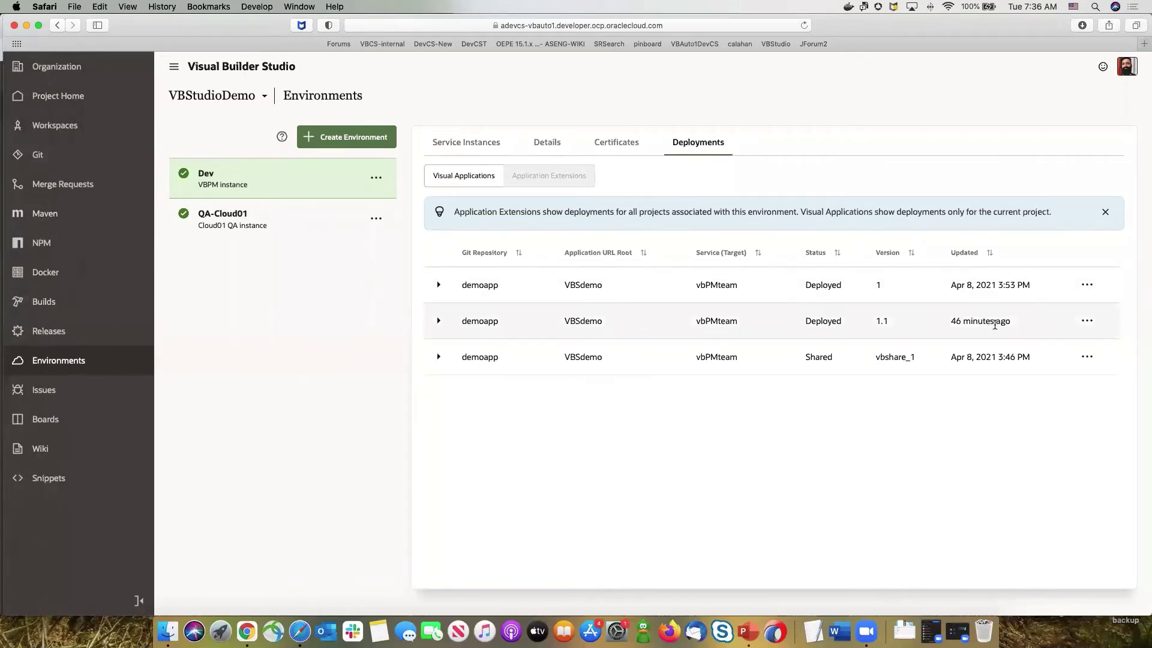
{"action": "double_click", "coordinate": [879, 321]}
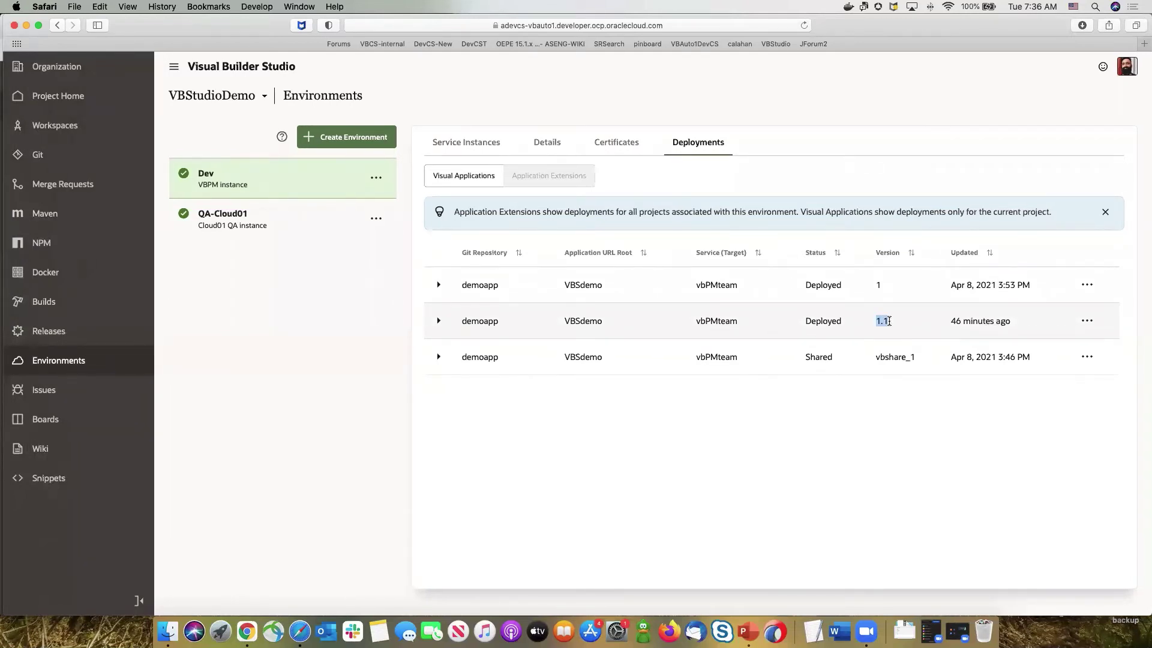
{"action": "left_click", "coordinate": [439, 322]}
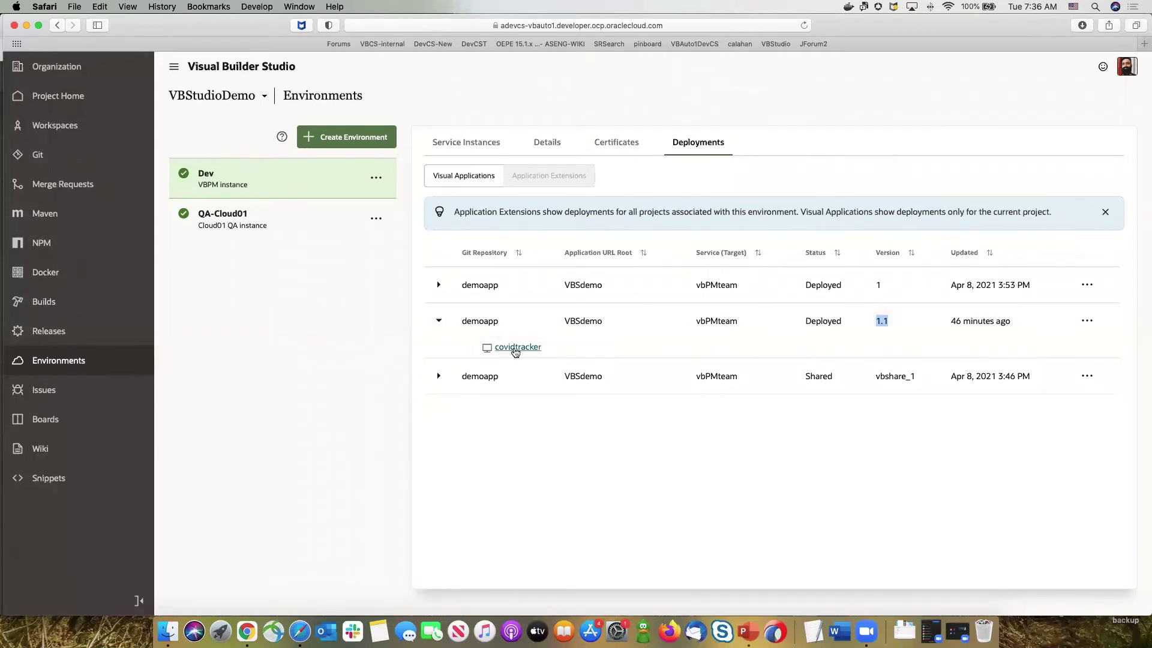
{"action": "left_click", "coordinate": [515, 348]}
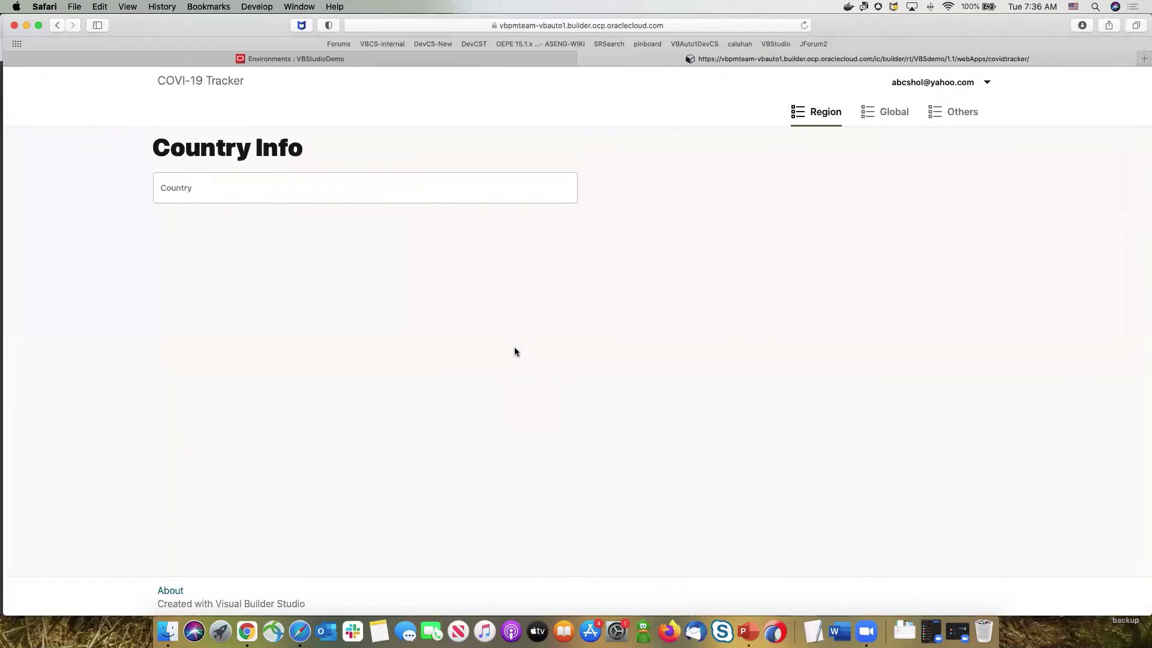
Look up the country info for Brazil and for India in the COVID tracker.
{"action": "left_click", "coordinate": [471, 187]}
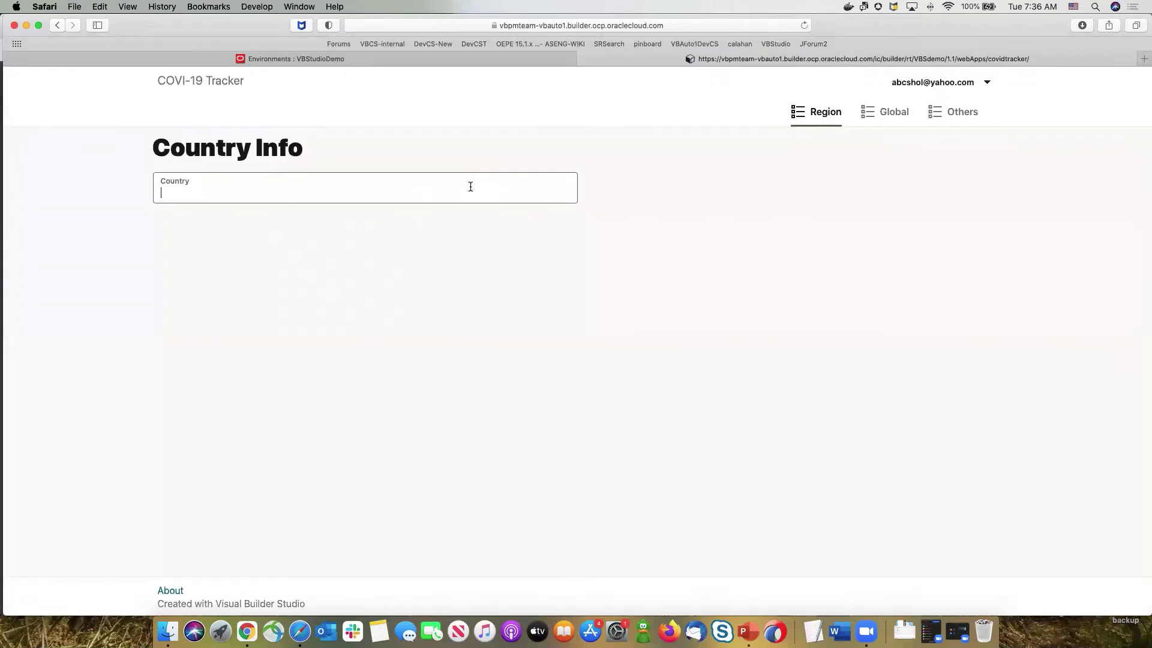
{"action": "type", "text": "brazil"}
{"action": "key", "text": "Return"}
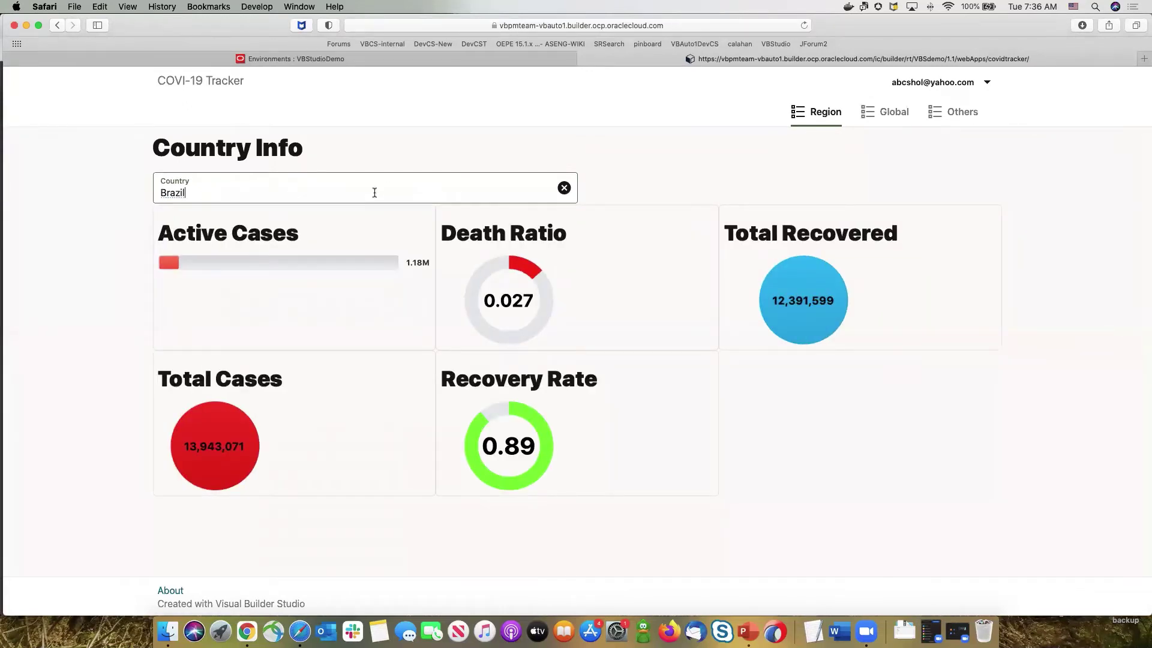
{"action": "key", "text": "super+a"}
{"action": "left_click", "coordinate": [564, 188]}
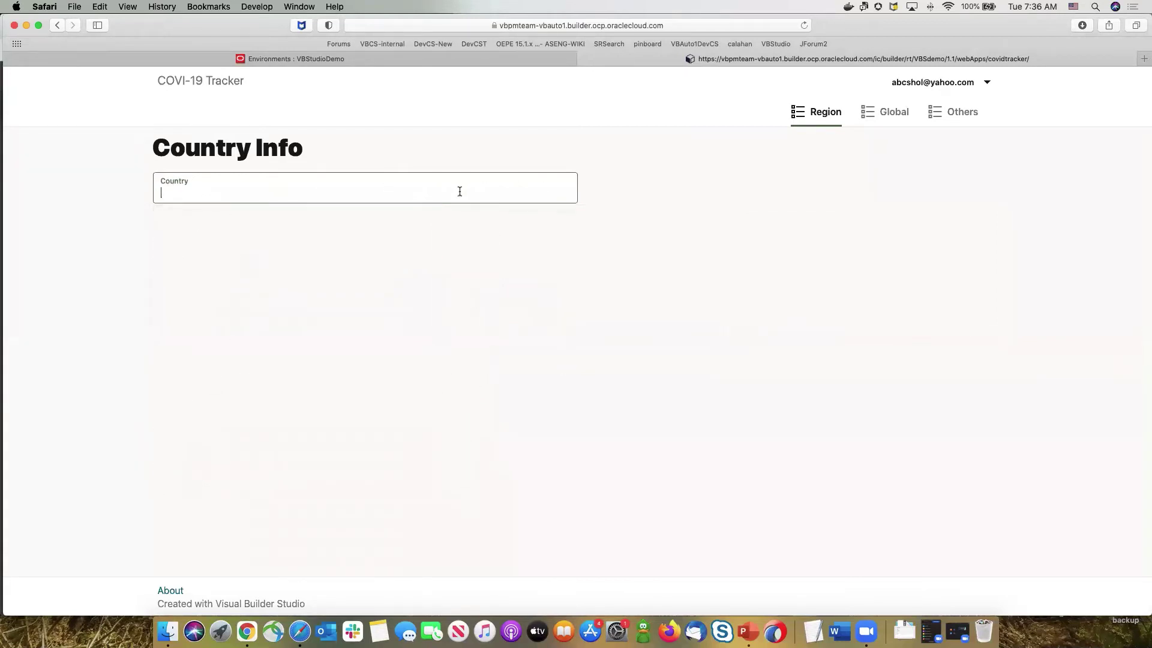
{"action": "type", "text": "India"}
{"action": "key", "text": "Return"}
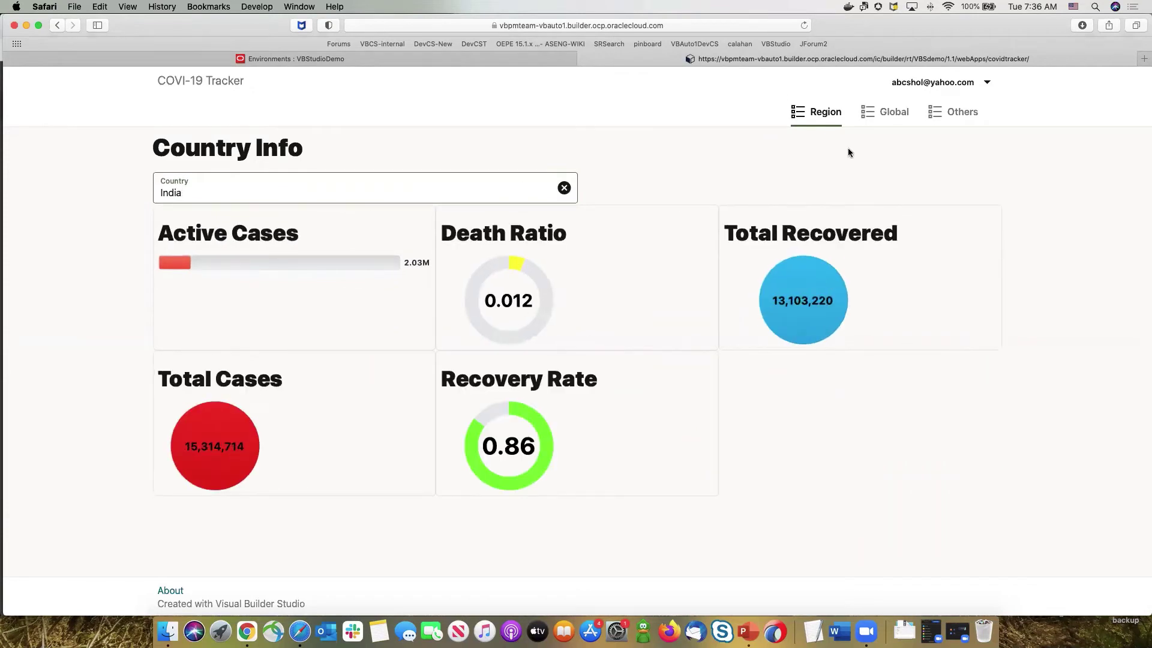
View the tracker's Others page and highlight the version number 1.1 in the application's web address.
{"action": "left_click", "coordinate": [948, 114]}
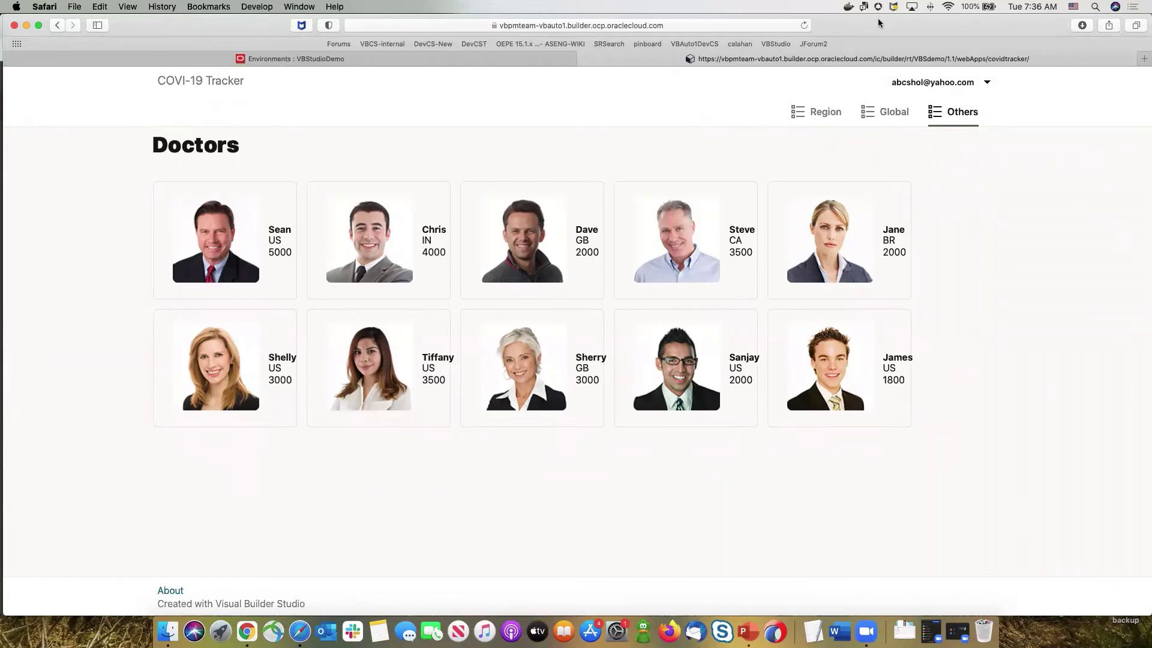
{"action": "left_click_drag", "start_coordinate": [882, 24], "coordinate": [877, 58]}
{"action": "left_click", "coordinate": [708, 55]}
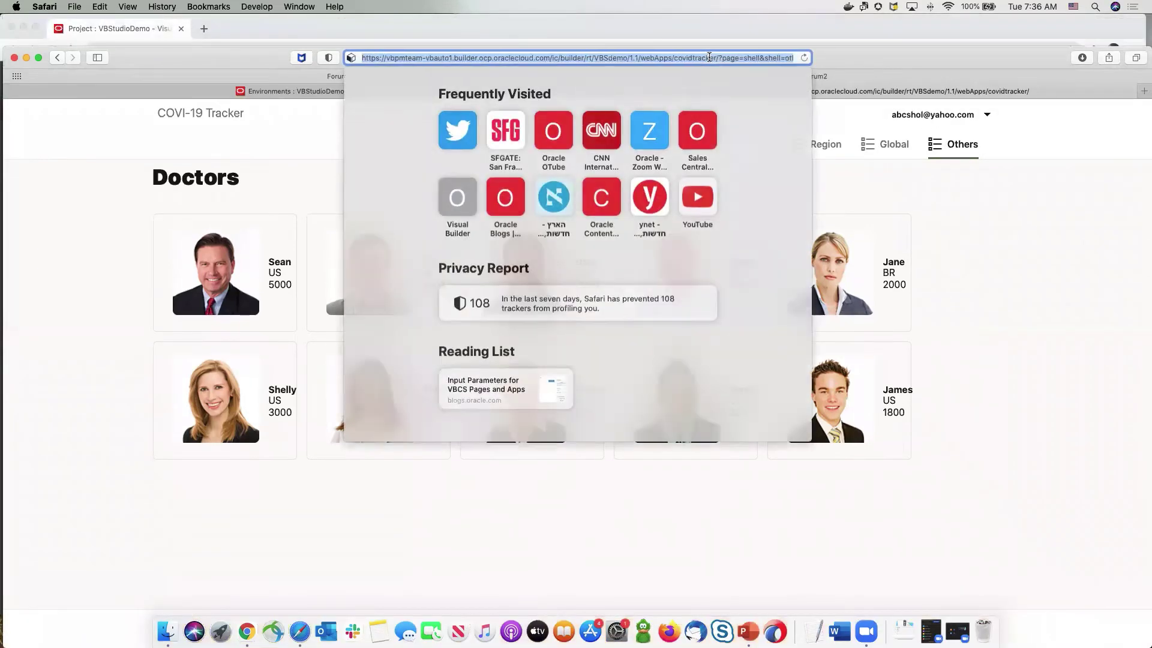
{"action": "left_click", "coordinate": [628, 58]}
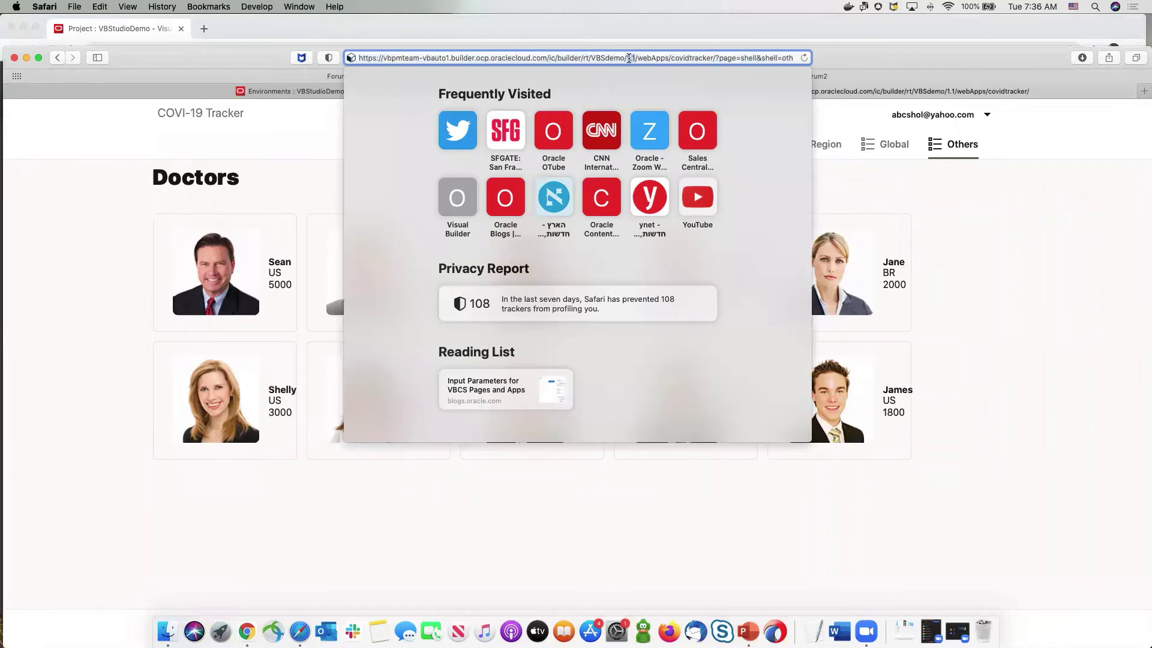
{"action": "double_click", "coordinate": [628, 58]}
{"action": "left_click_drag", "start_coordinate": [833, 59], "coordinate": [835, 30]}
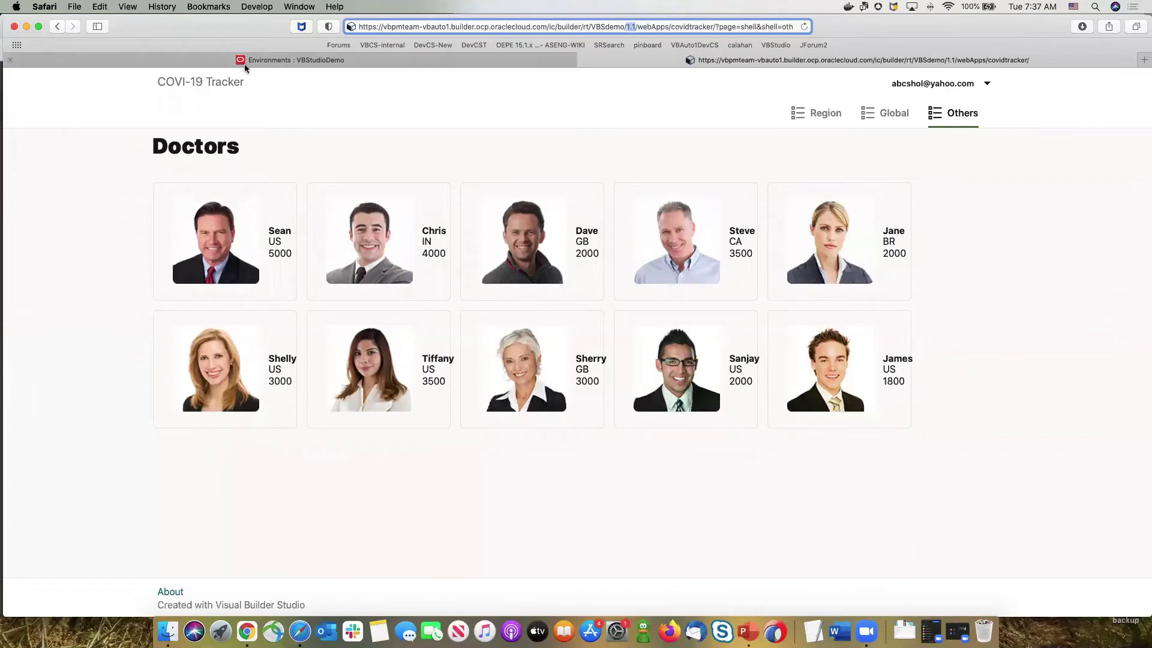
Return to the VBStudioDemo project and list its open issues.
{"action": "left_click", "coordinate": [264, 59]}
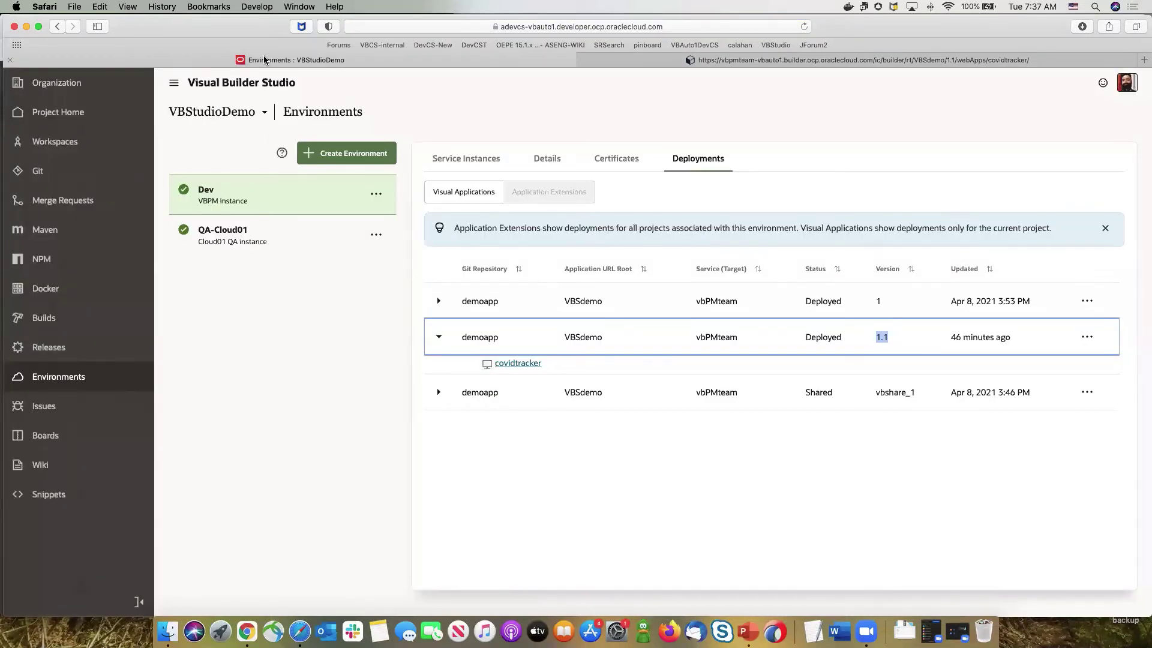
{"action": "left_click", "coordinate": [60, 412]}
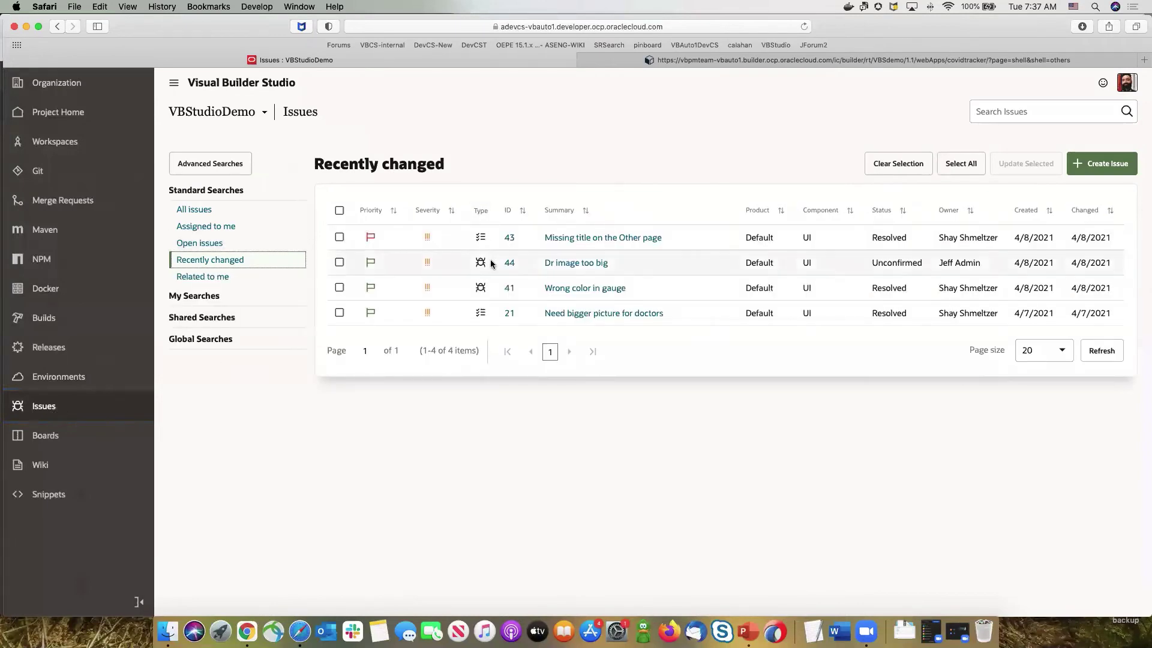
{"action": "left_click", "coordinate": [213, 243]}
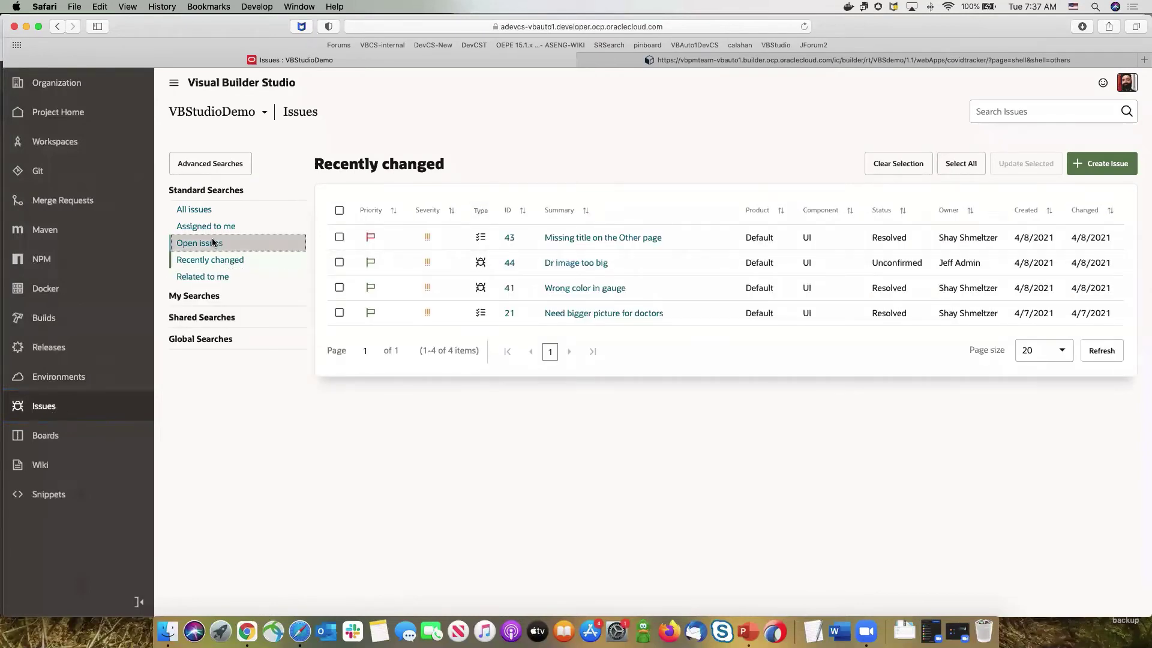
Look at the advanced issue search form and return to the issues list.
{"action": "left_click", "coordinate": [218, 174]}
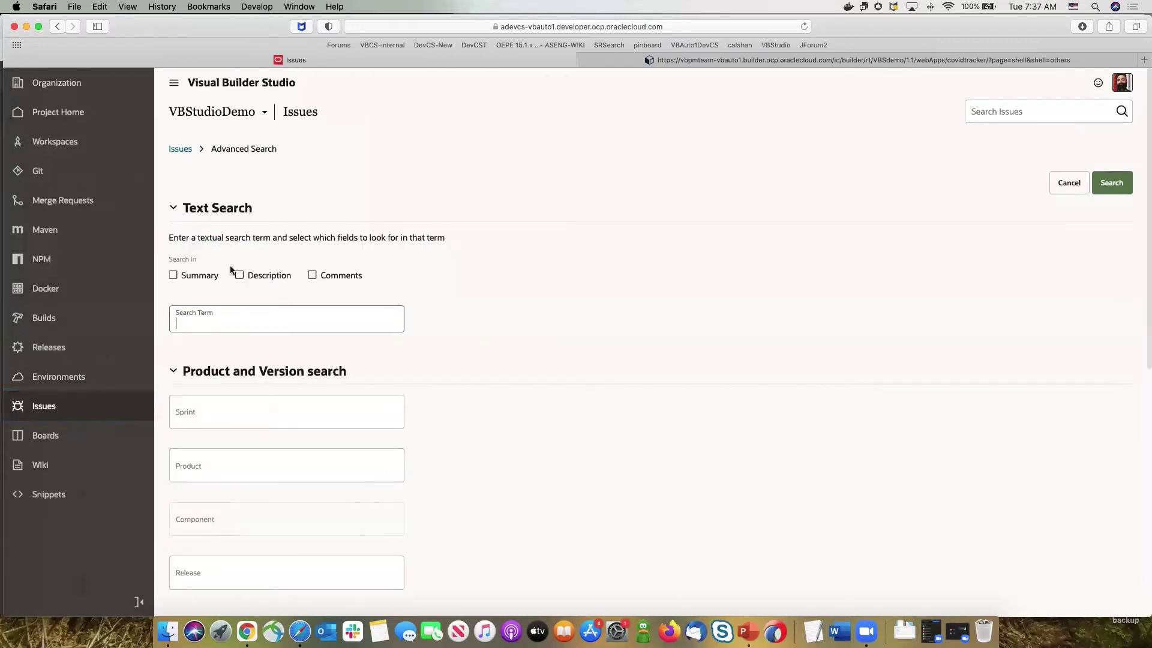
{"action": "left_click", "coordinate": [181, 149]}
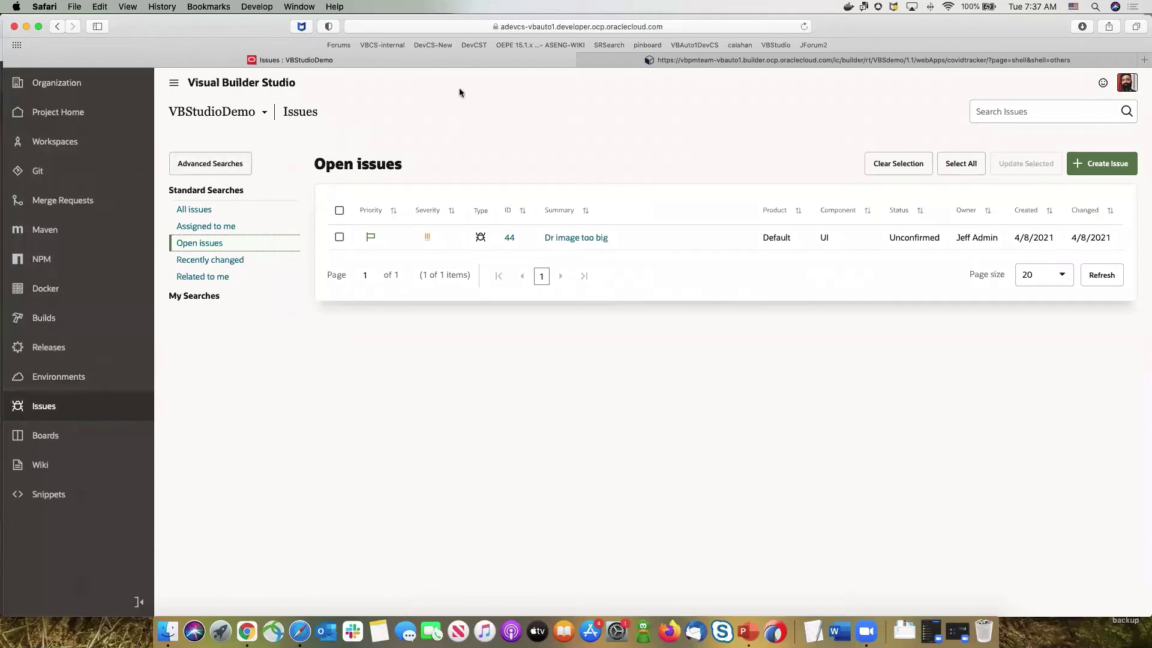
Start a new issue with the summary "Title on the DR page is wrong".
{"action": "left_click", "coordinate": [1096, 163]}
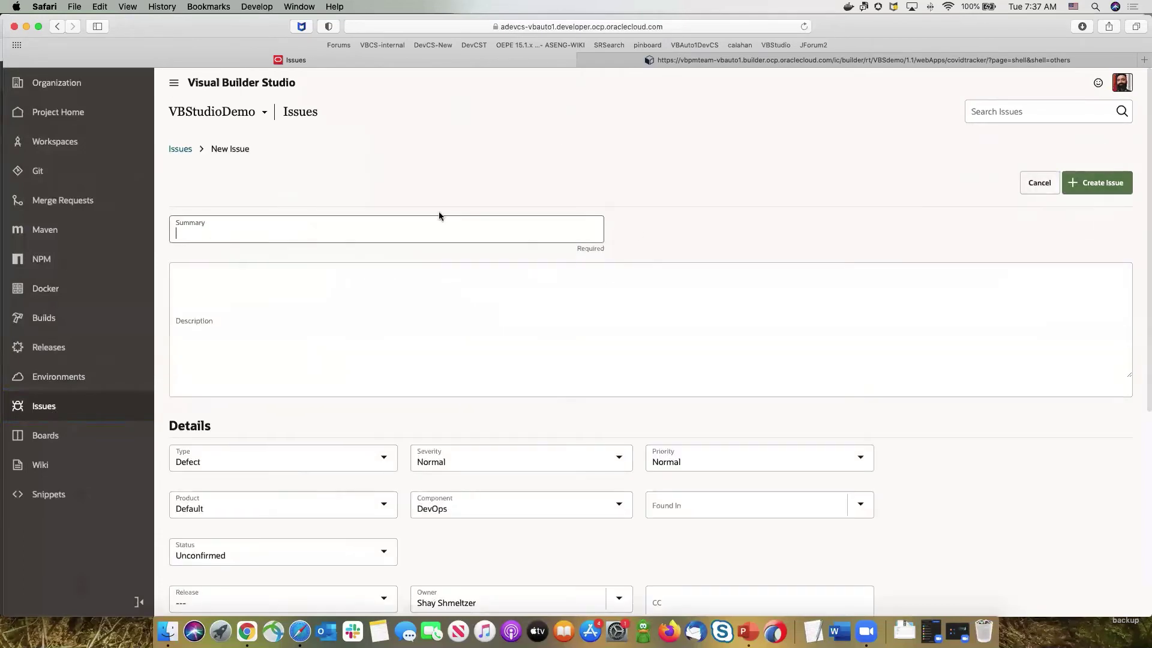
{"action": "type", "text": "Title on the dRE"}
{"action": "key", "text": "BackSpace"}
{"action": "key", "text": "BackSpace"}
{"action": "key", "text": "BackSpace"}
{"action": "type", "text": "DR page"}
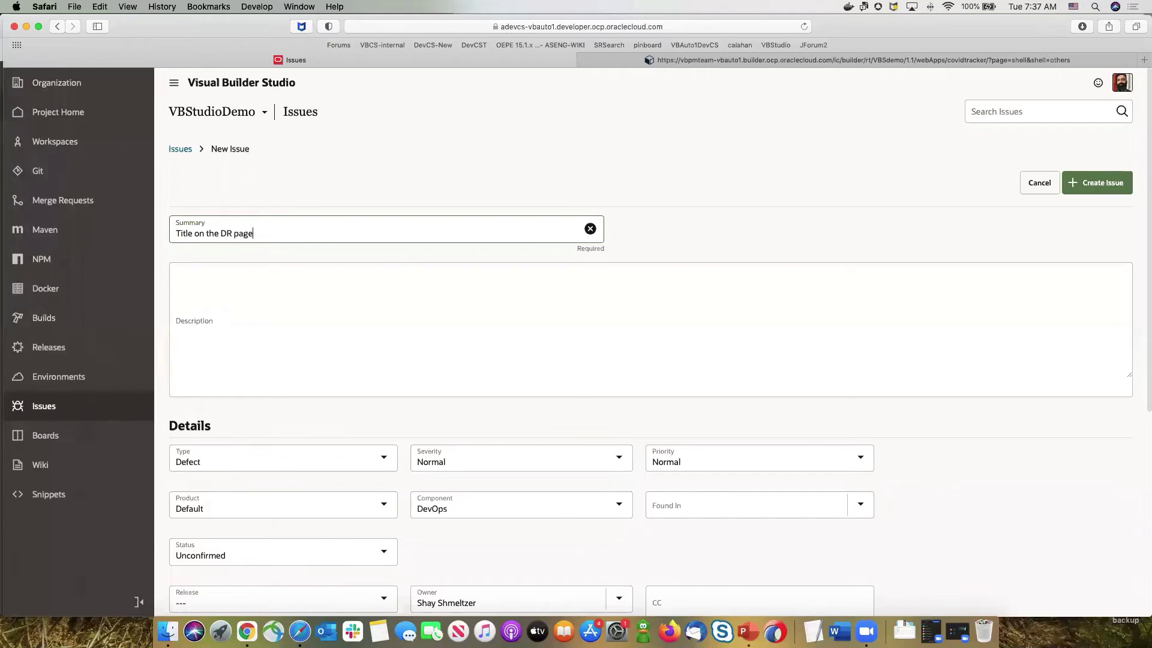
{"action": "type", "text": " is wrong"}
Describe the issue as 'Should say "our doctors"' with "See wiki for UI spec" on a second line.
{"action": "left_click", "coordinate": [464, 283]}
{"action": "type", "text": "Should"}
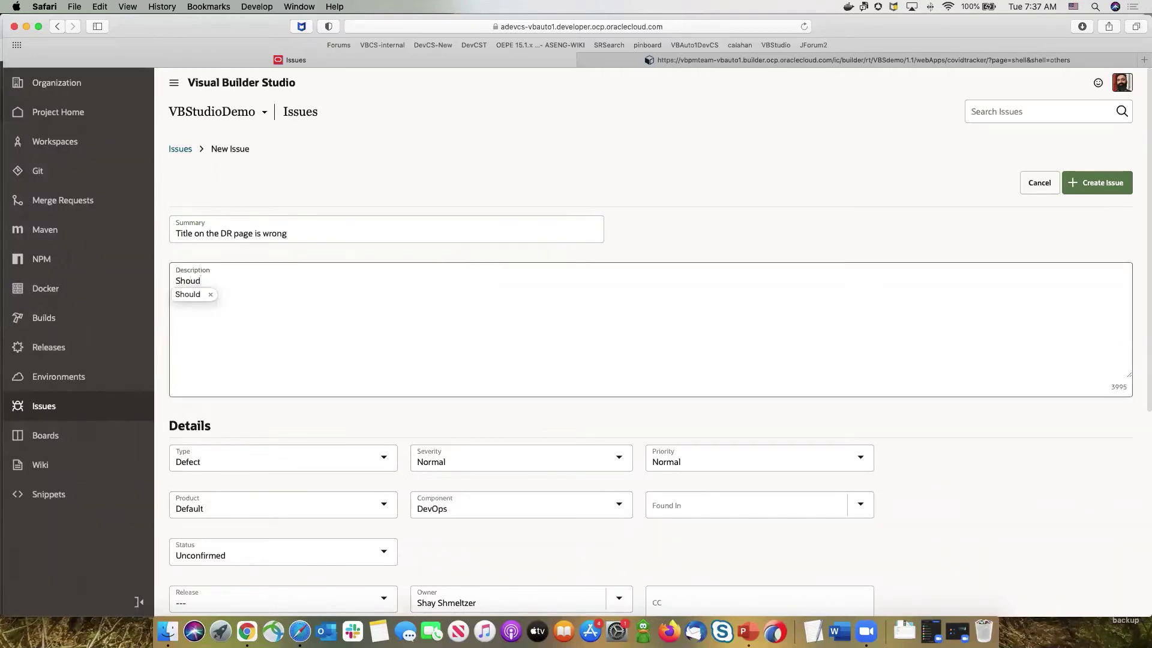
{"action": "type", "text": " say \""}
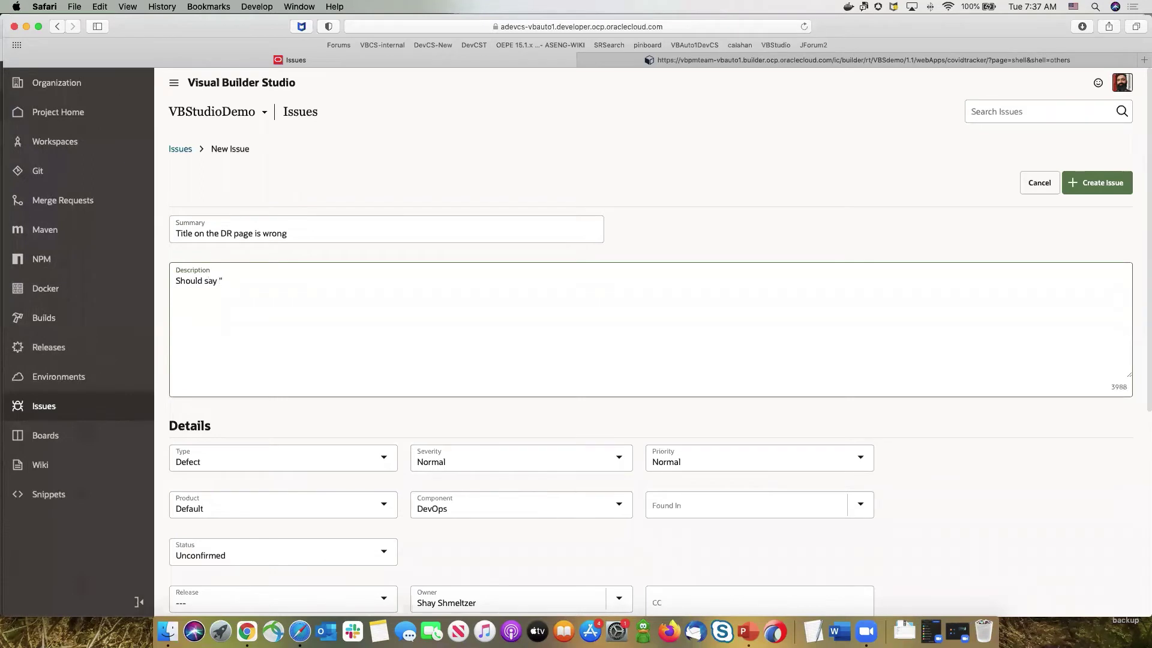
{"action": "type", "text": "our doctor"}
{"action": "type", "text": "s\" "}
{"action": "type", "text": "See wik"}
{"action": "type", "text": "i for UI spec"}
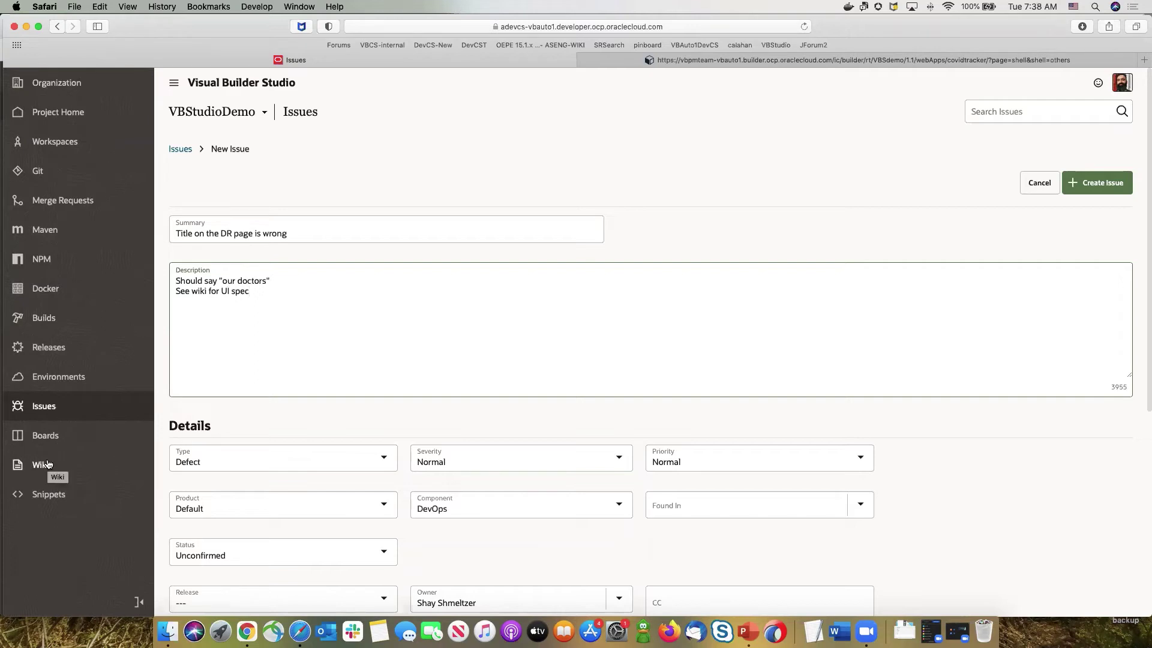
Classify the issue as a Defect with High priority and assign it to the UI component.
{"action": "left_click", "coordinate": [210, 458]}
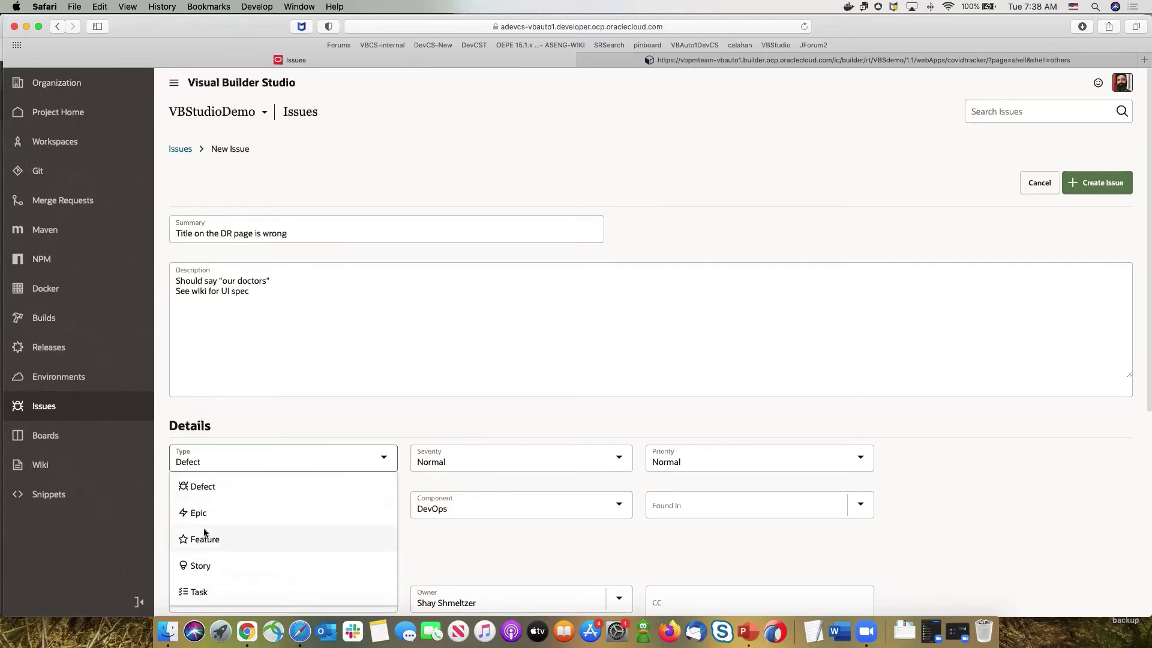
{"action": "left_click", "coordinate": [214, 494]}
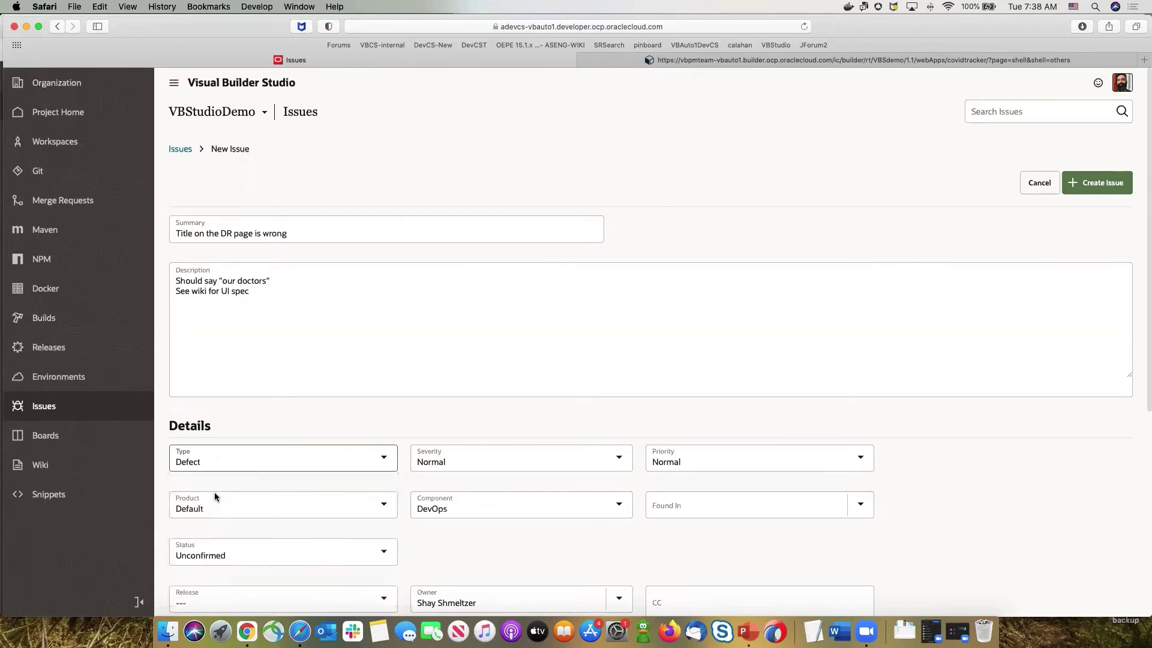
{"action": "left_click", "coordinate": [473, 466]}
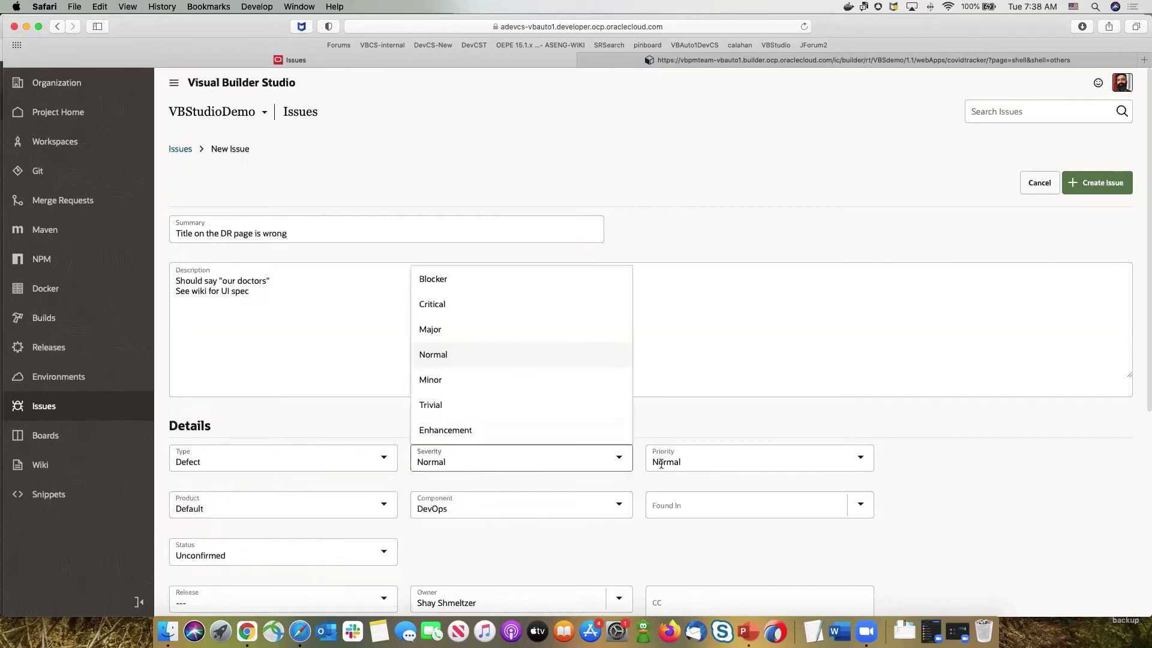
{"action": "left_click", "coordinate": [690, 464]}
{"action": "left_click", "coordinate": [689, 513]}
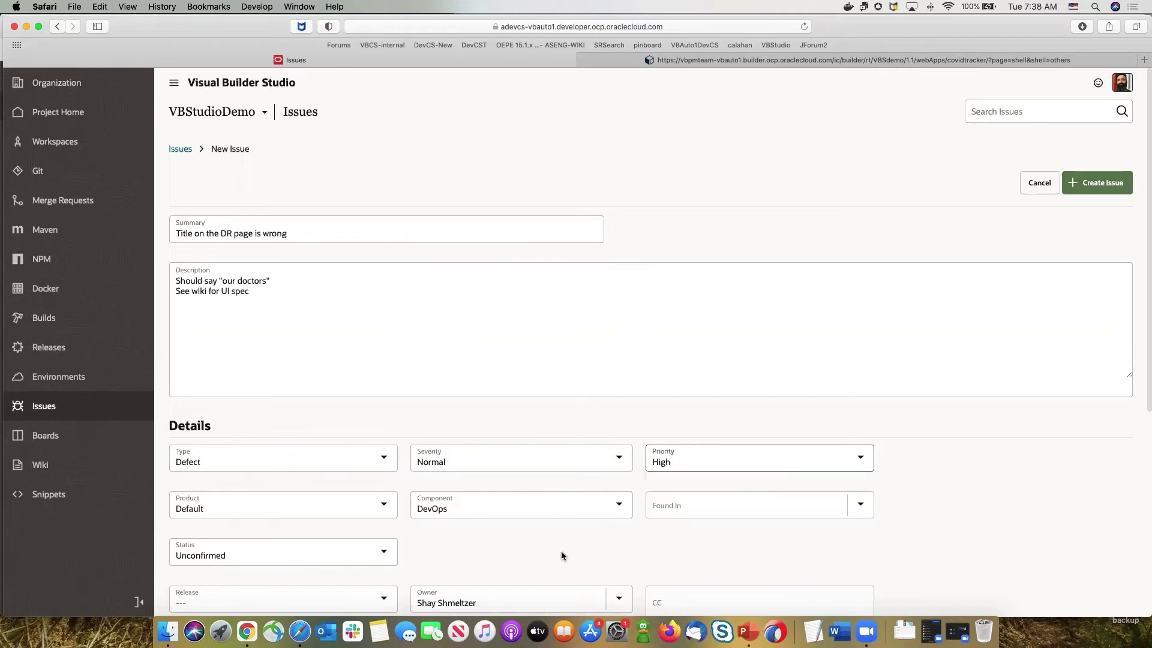
{"action": "left_click", "coordinate": [465, 506]}
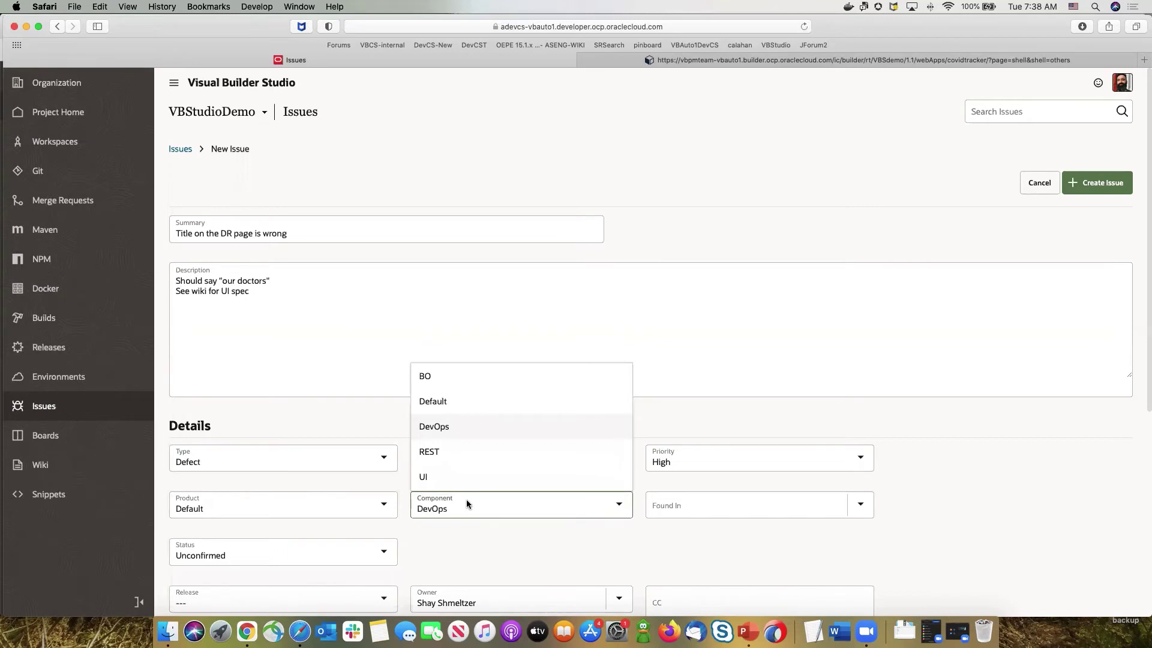
{"action": "left_click", "coordinate": [441, 483]}
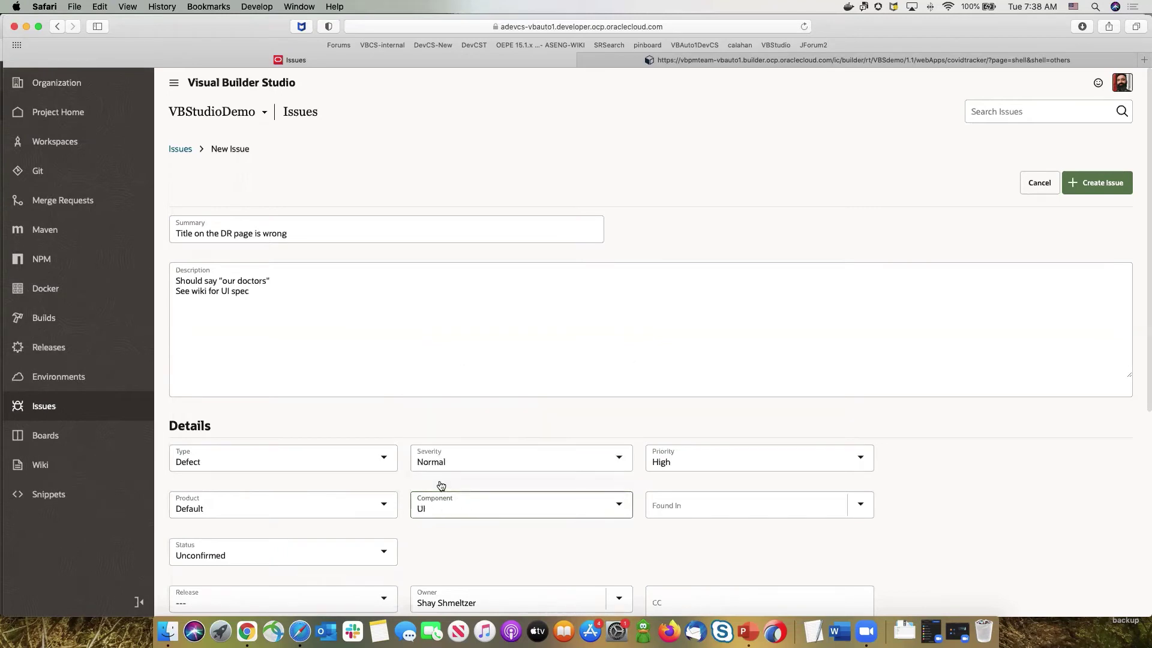
Set the issue's due date to 04/20/2021 and its story points to 2, and create the issue.
{"action": "scroll", "coordinate": [441, 484], "scroll_direction": "down", "scroll_amount": 5}
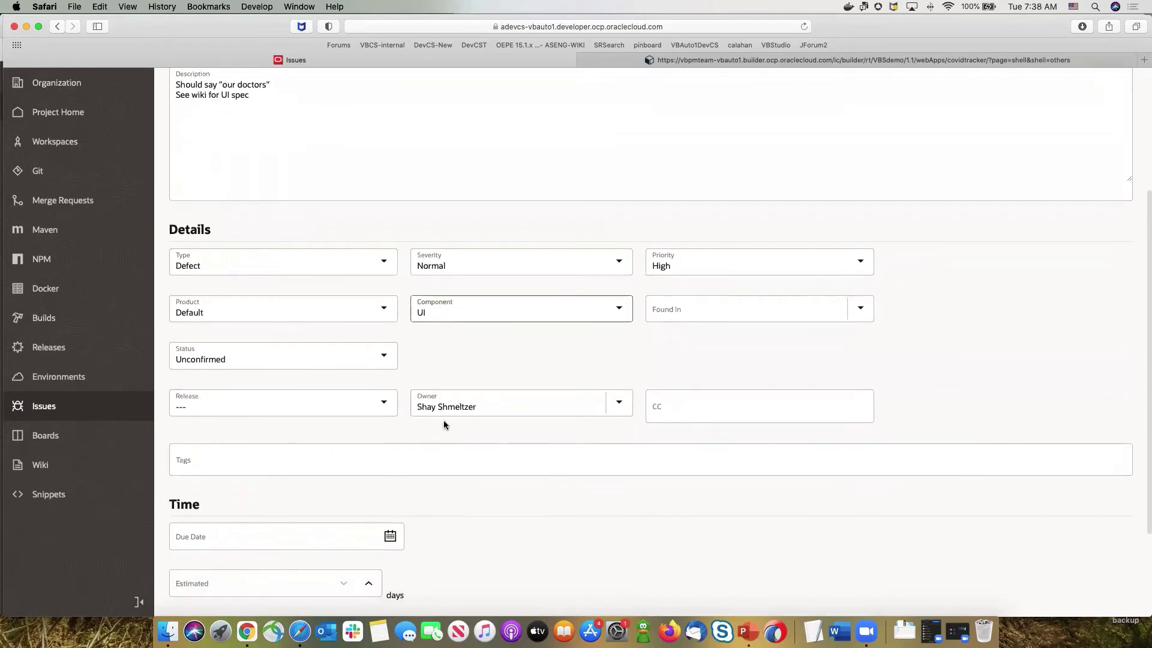
{"action": "left_click", "coordinate": [455, 403]}
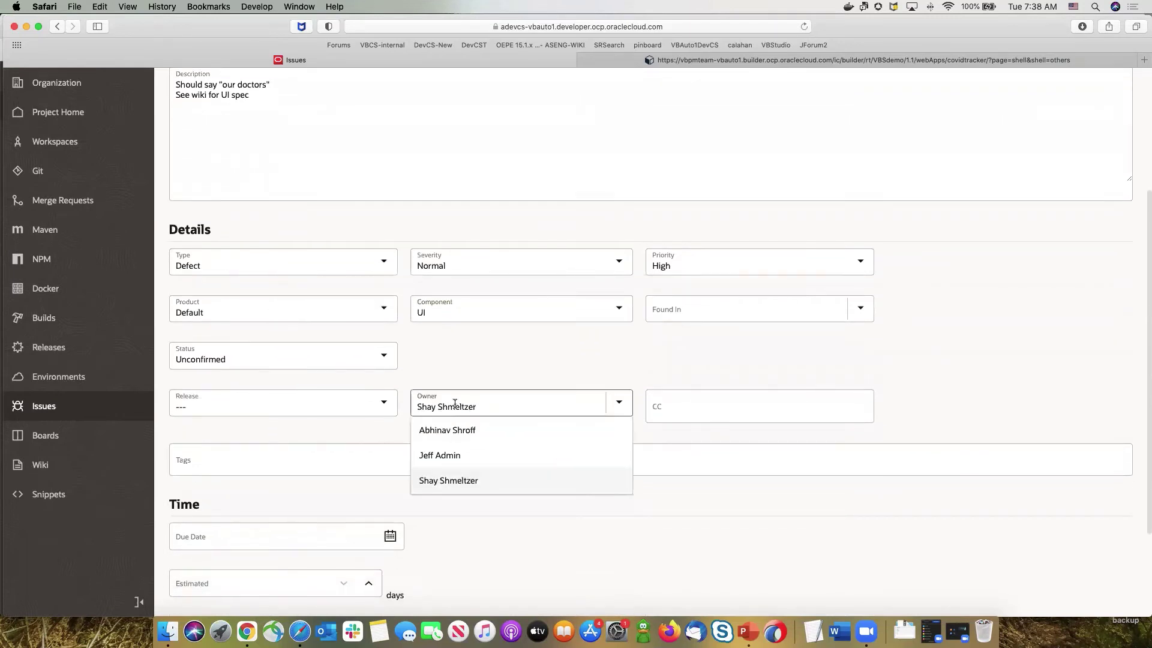
{"action": "left_click", "coordinate": [455, 404]}
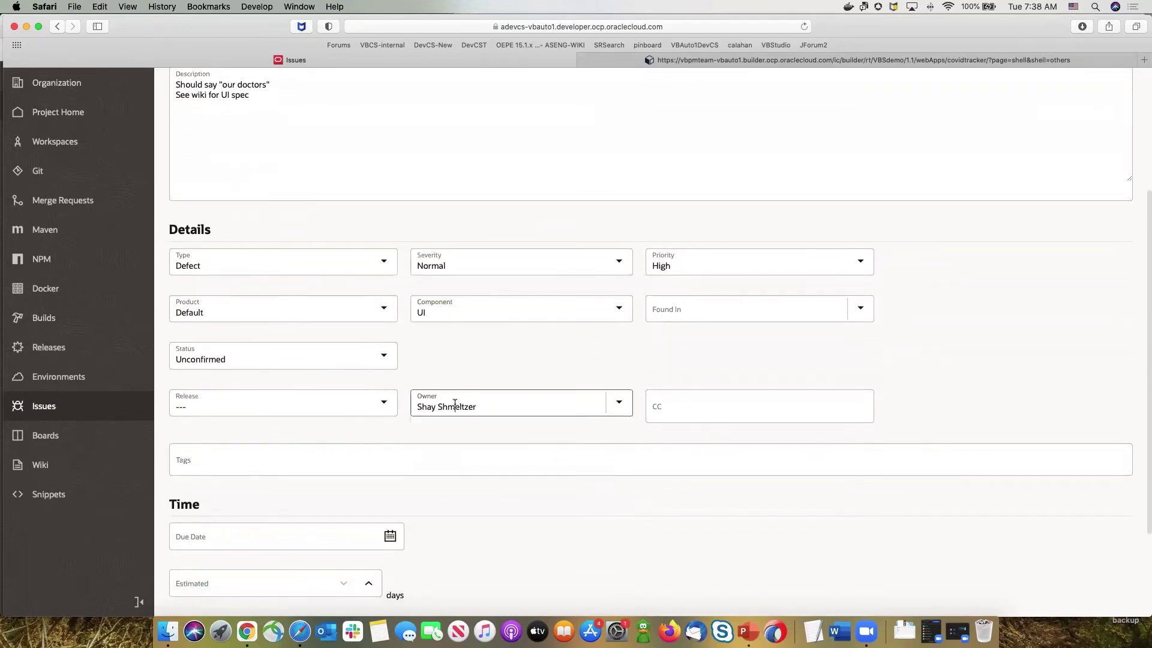
{"action": "left_click", "coordinate": [390, 537]}
{"action": "left_click", "coordinate": [214, 480]}
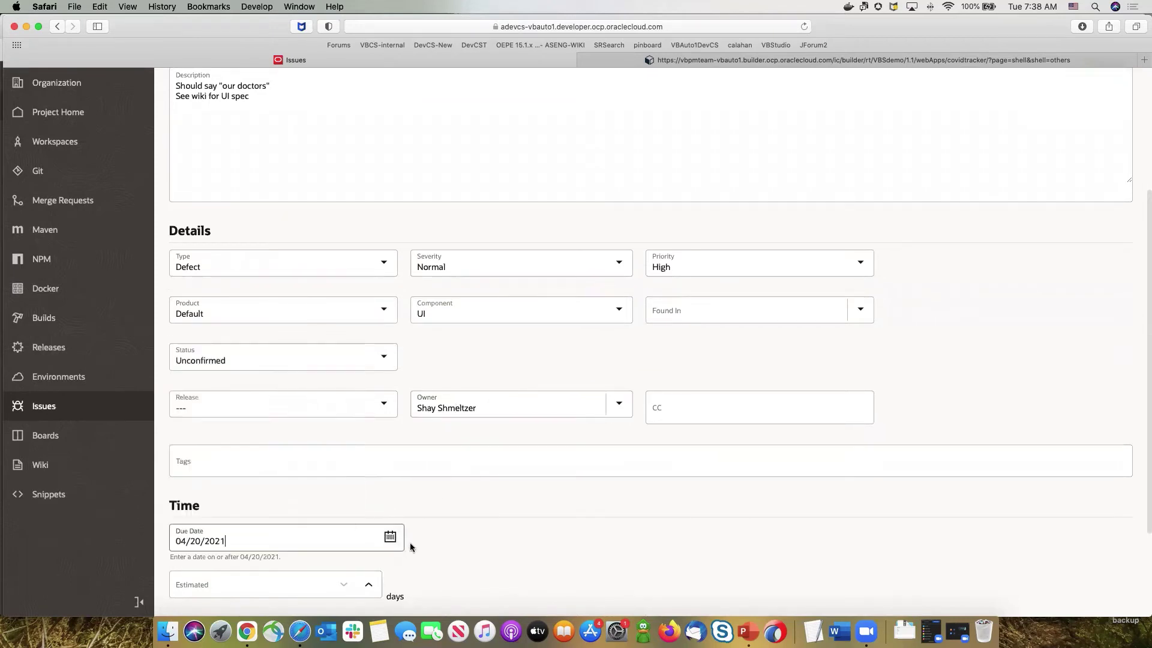
{"action": "scroll", "coordinate": [412, 545], "scroll_direction": "down", "scroll_amount": 3}
{"action": "scroll", "coordinate": [412, 549], "scroll_direction": "down", "scroll_amount": 1}
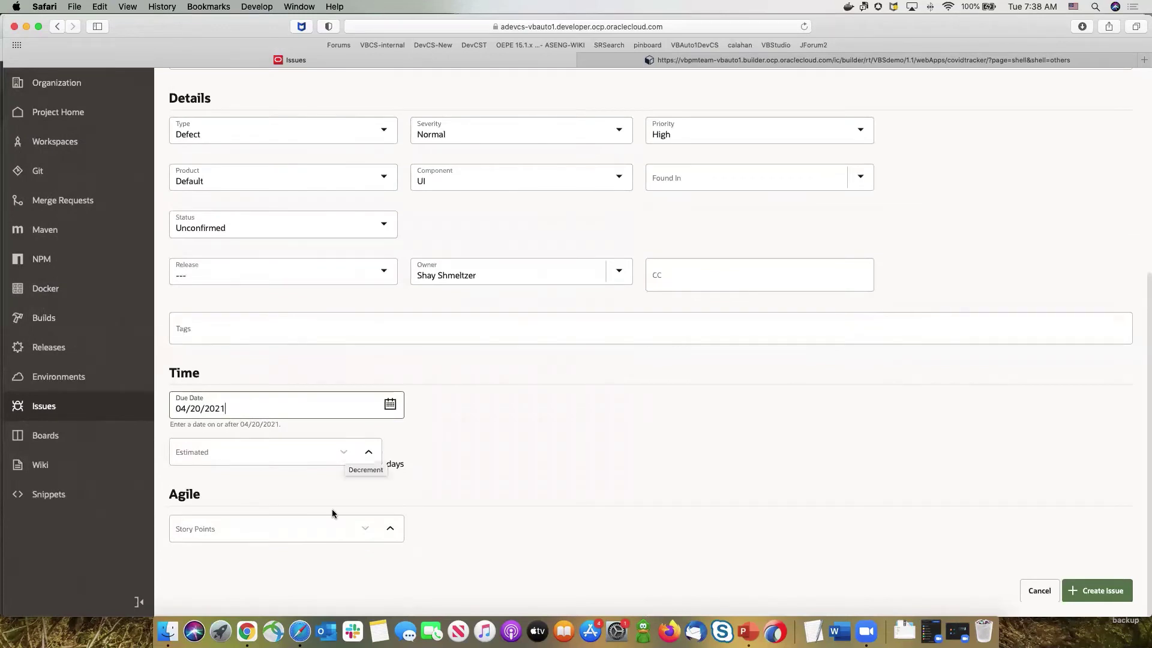
{"action": "left_click", "coordinate": [249, 528]}
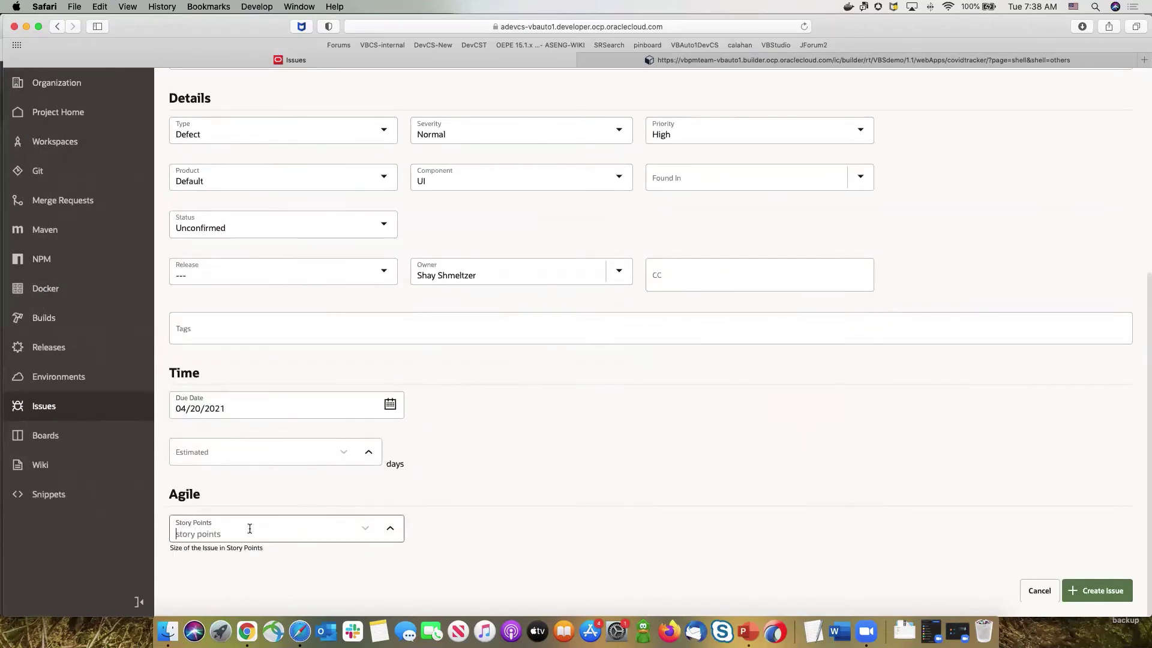
{"action": "type", "text": "2"}
{"action": "left_click", "coordinate": [1113, 595]}
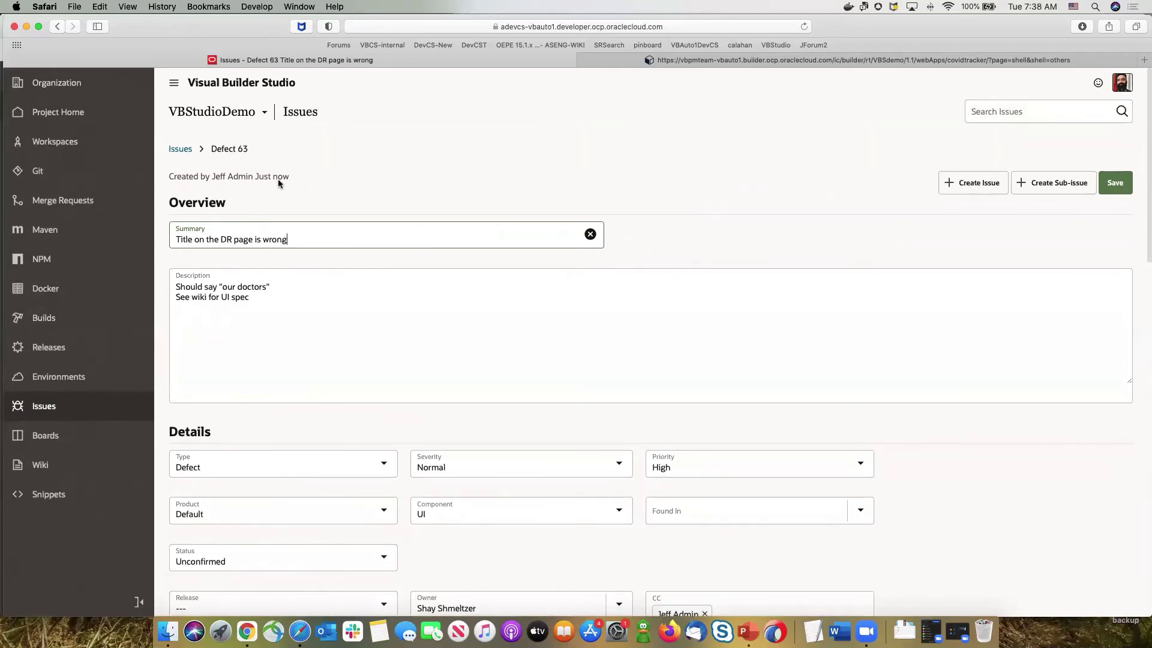
Add a sprint named Apr2 with a capacity of 10 story points to the team board's backlog.
{"action": "left_click", "coordinate": [59, 437]}
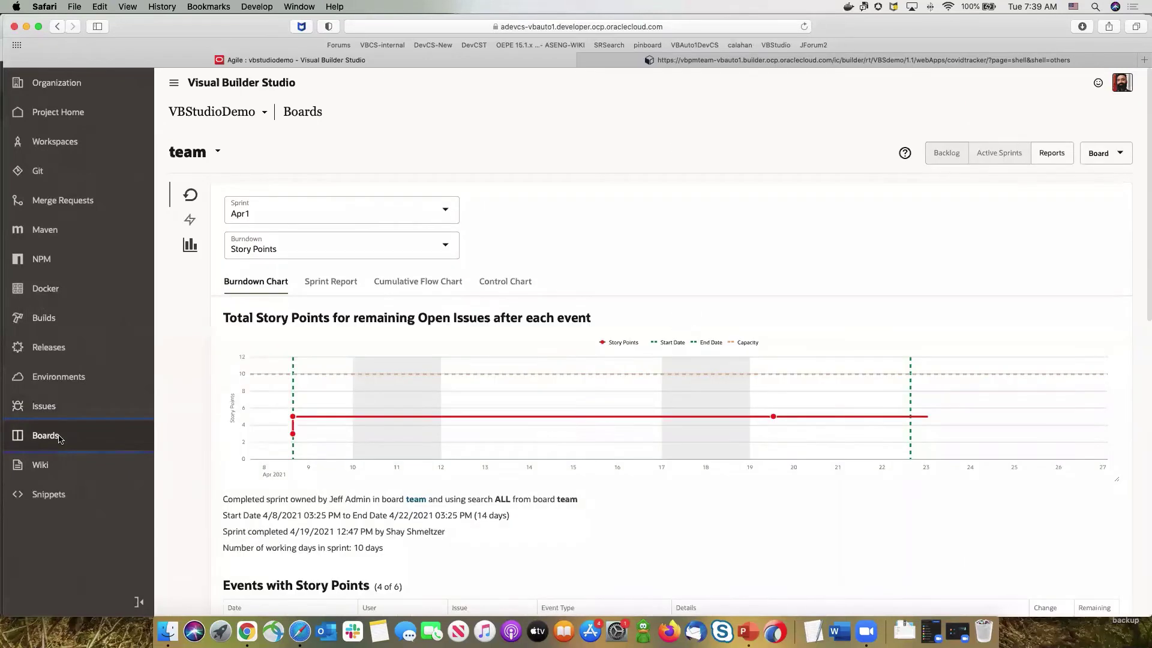
{"action": "left_click", "coordinate": [933, 149]}
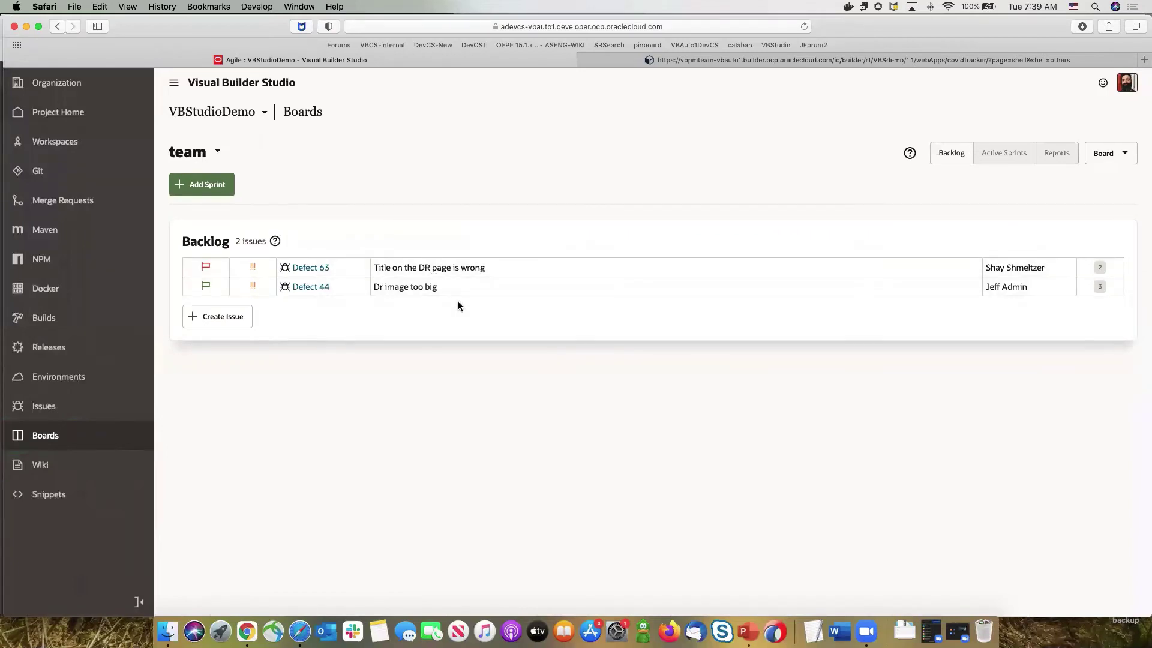
{"action": "left_click", "coordinate": [193, 184]}
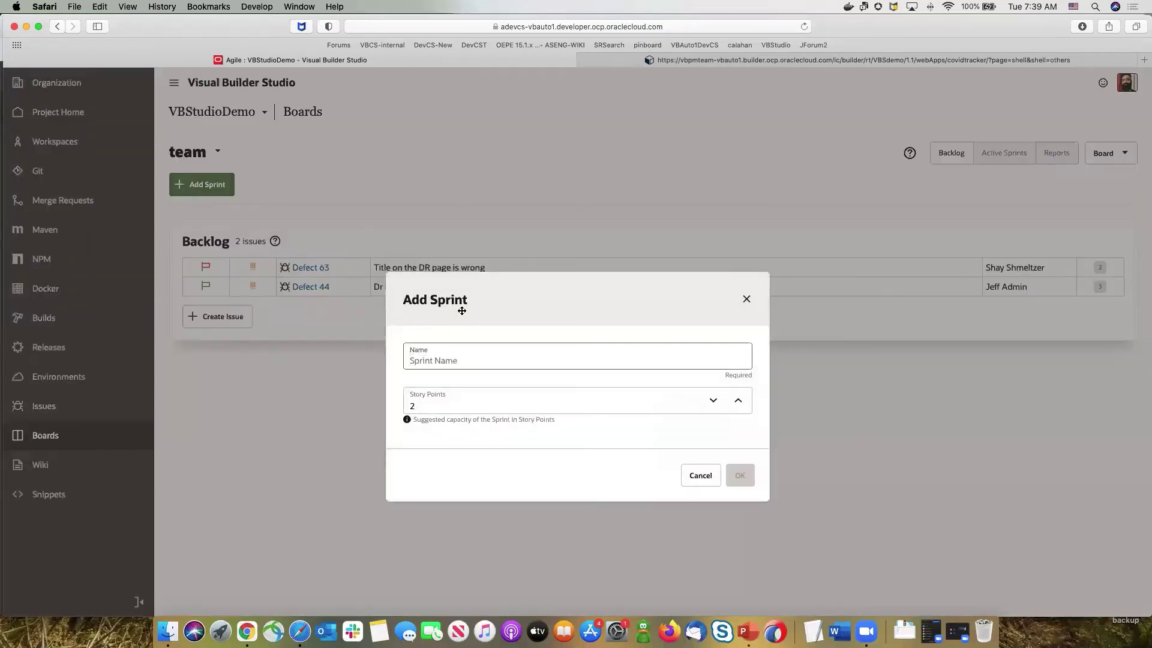
{"action": "type", "text": "Apr2"}
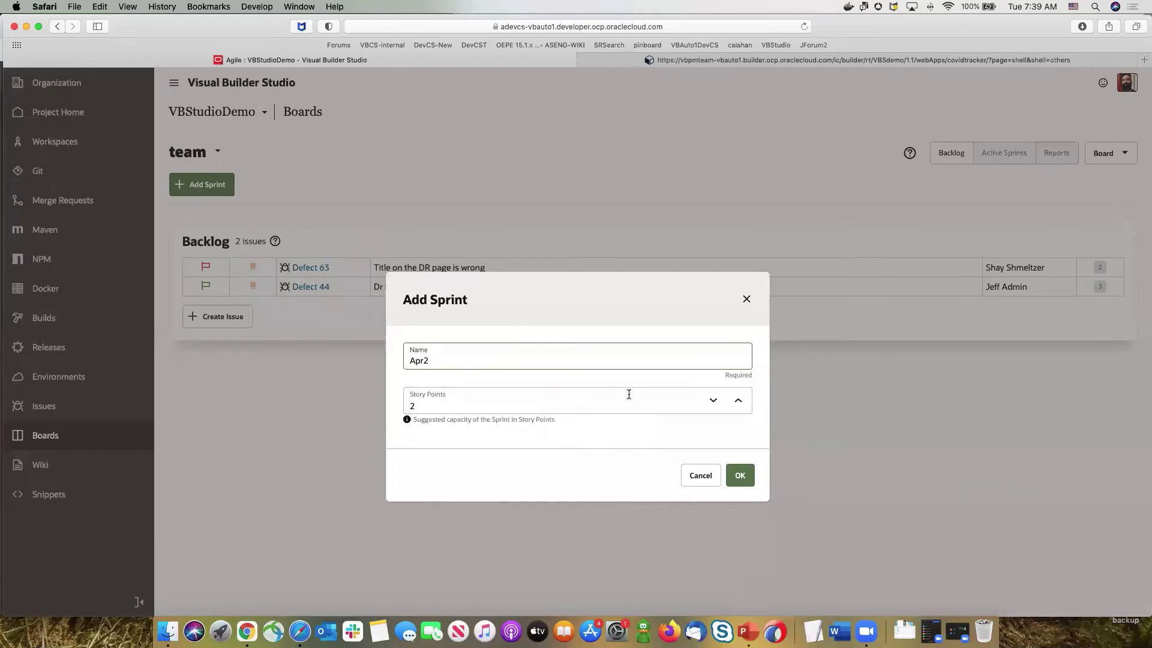
{"action": "left_click", "coordinate": [636, 403]}
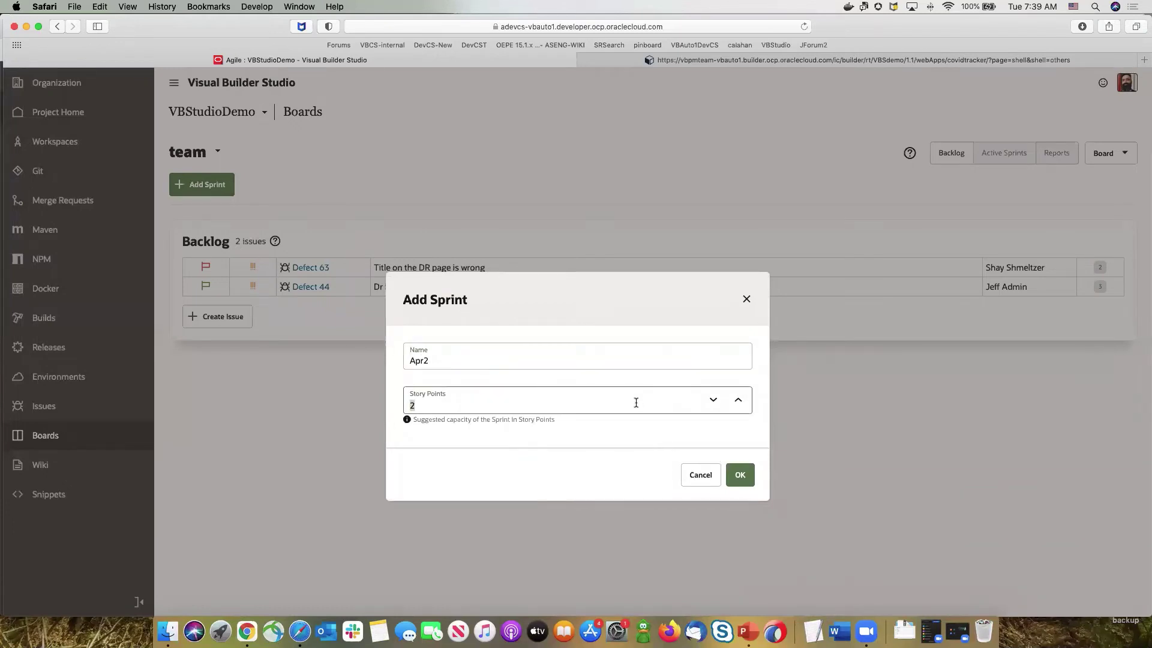
{"action": "type", "text": "10"}
{"action": "left_click", "coordinate": [739, 476]}
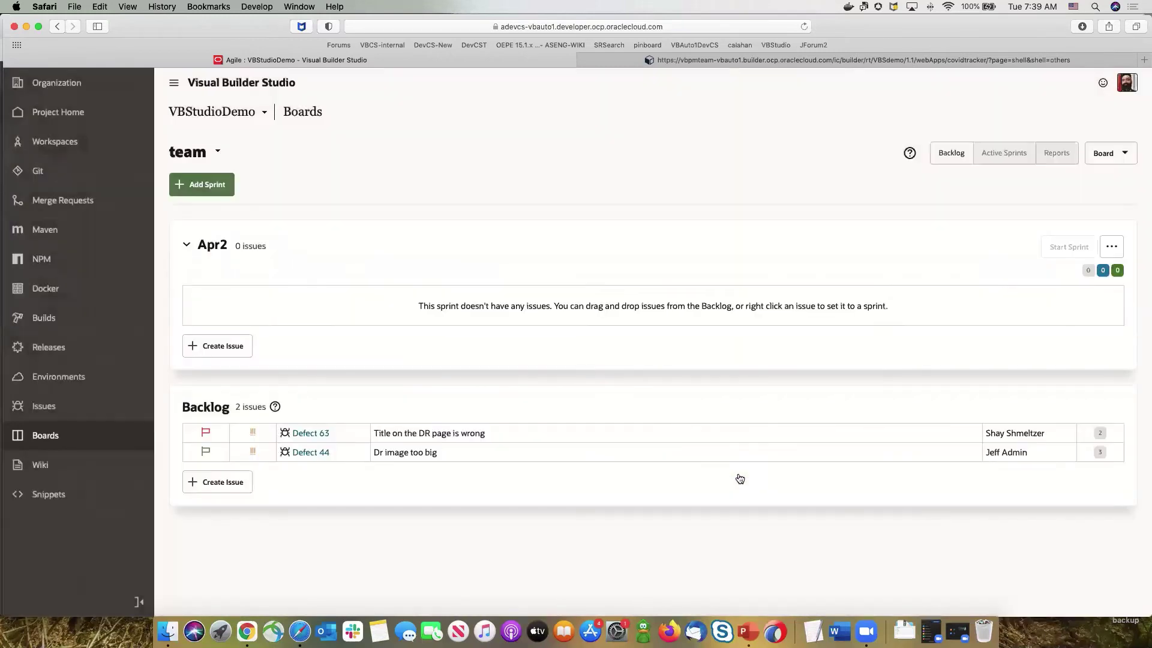
Move the "Dr image too big" and "Title on the DR page is wrong" defects into sprint Apr2 and start the sprint.
{"action": "left_click", "coordinate": [351, 455]}
{"action": "left_click_drag", "start_coordinate": [350, 455], "coordinate": [359, 320]}
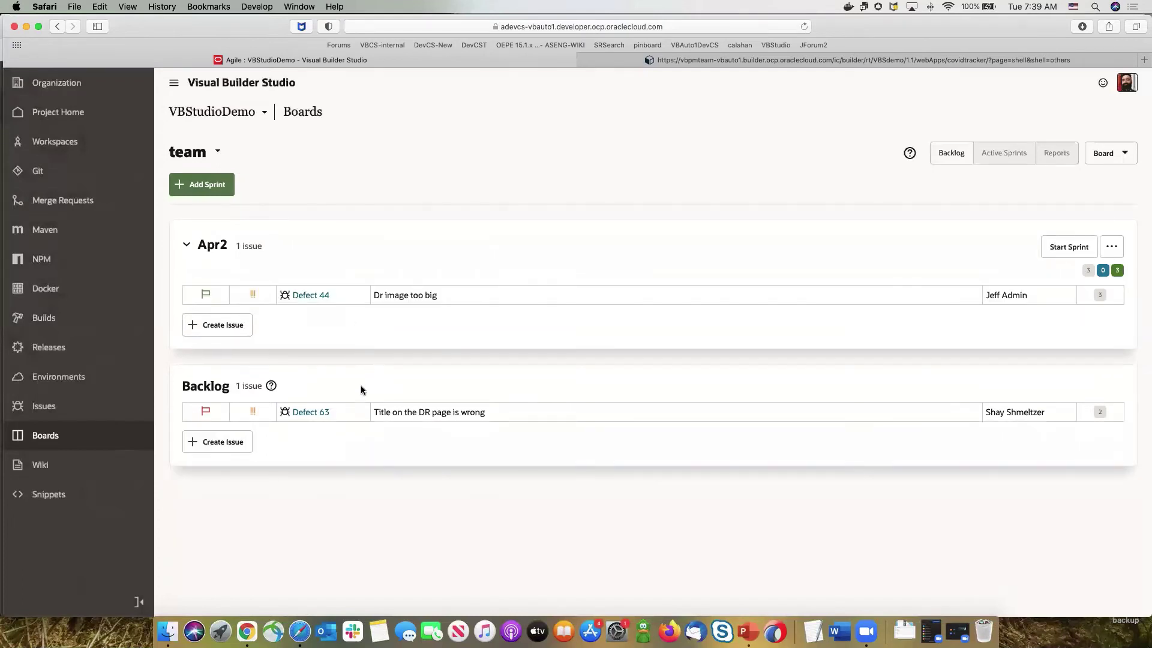
{"action": "left_click_drag", "start_coordinate": [349, 406], "coordinate": [316, 303]}
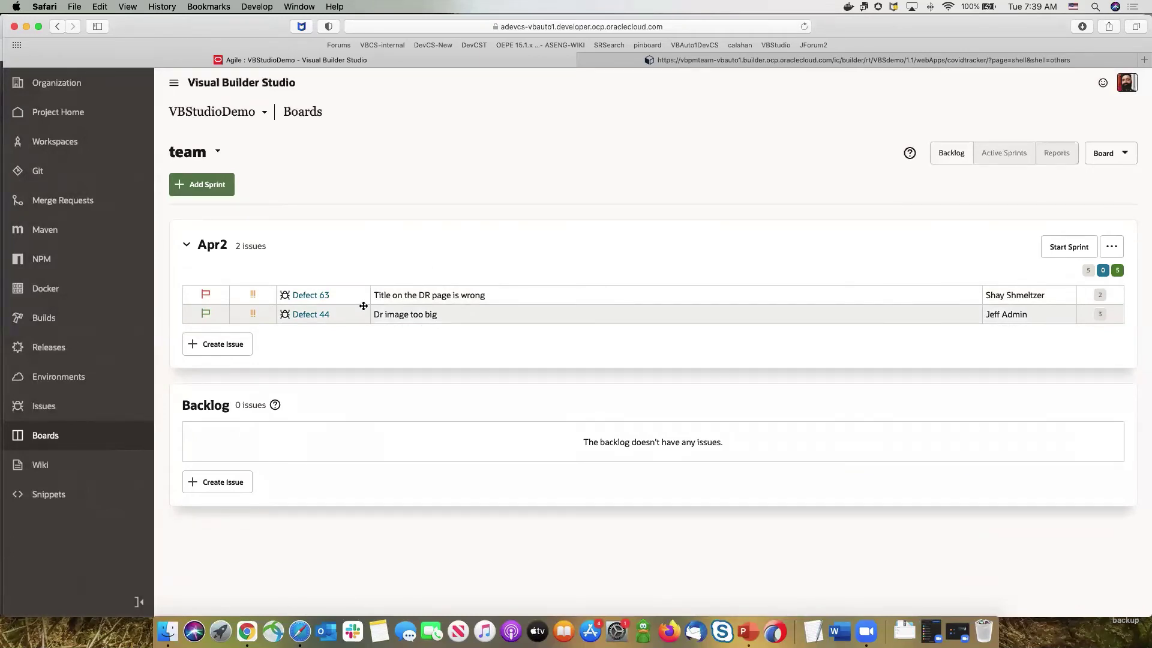
{"action": "left_click", "coordinate": [1066, 254]}
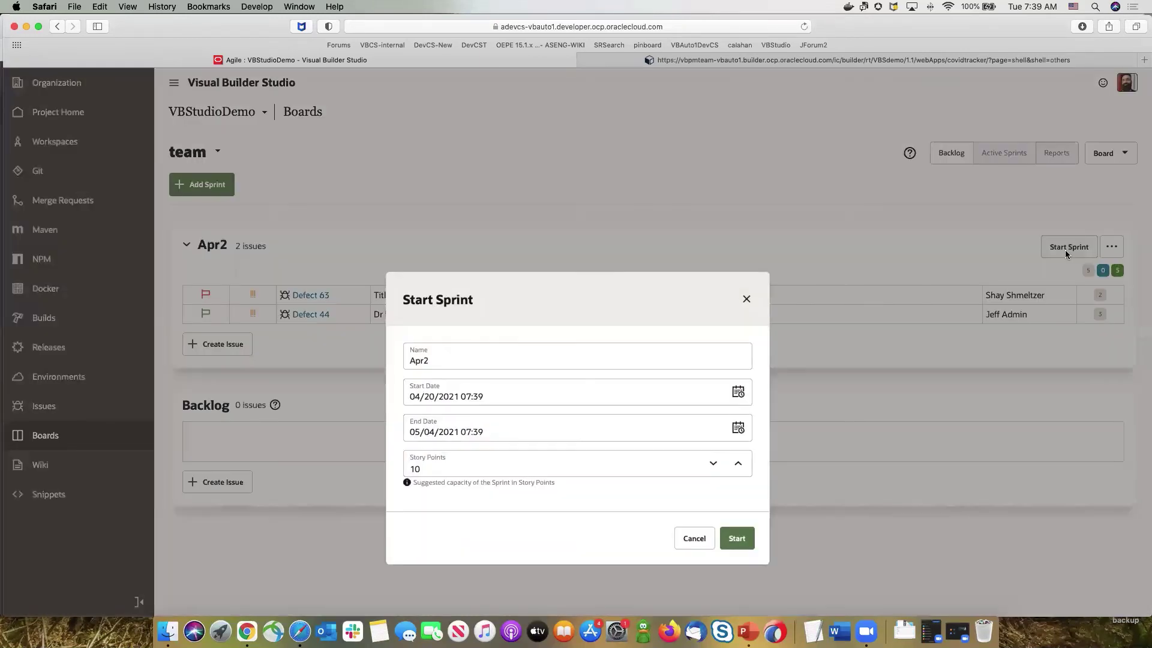
{"action": "left_click", "coordinate": [742, 541]}
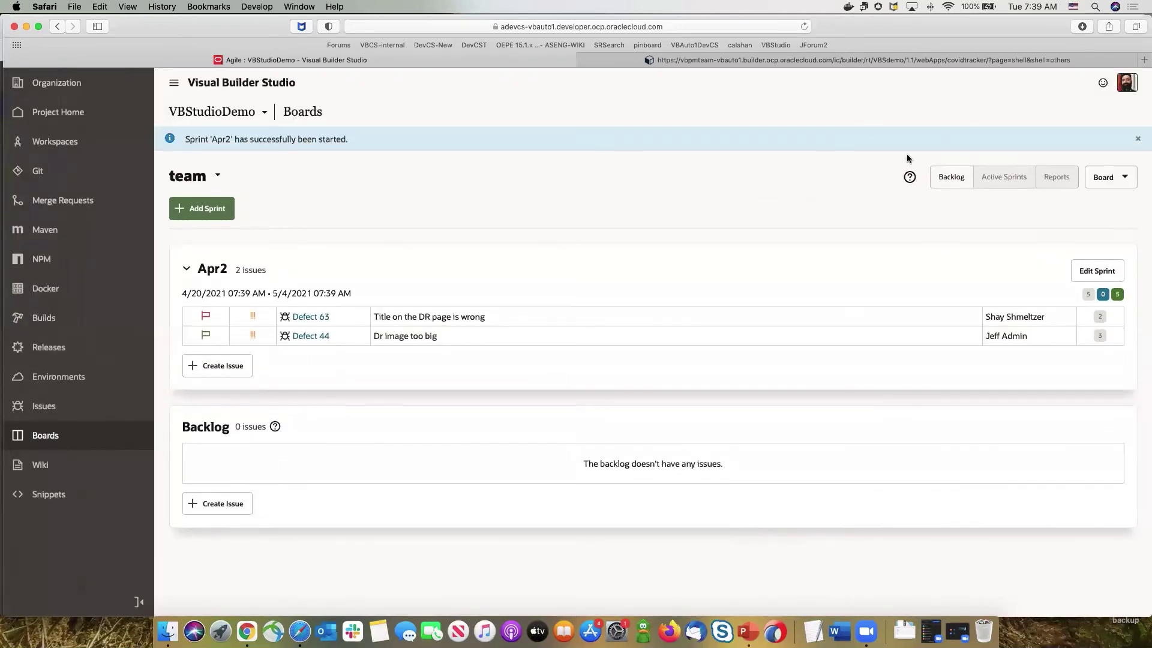
View the active sprint board, check the swimlane grouping options, and compare the column layout with the swimlane layout.
{"action": "left_click", "coordinate": [1005, 178]}
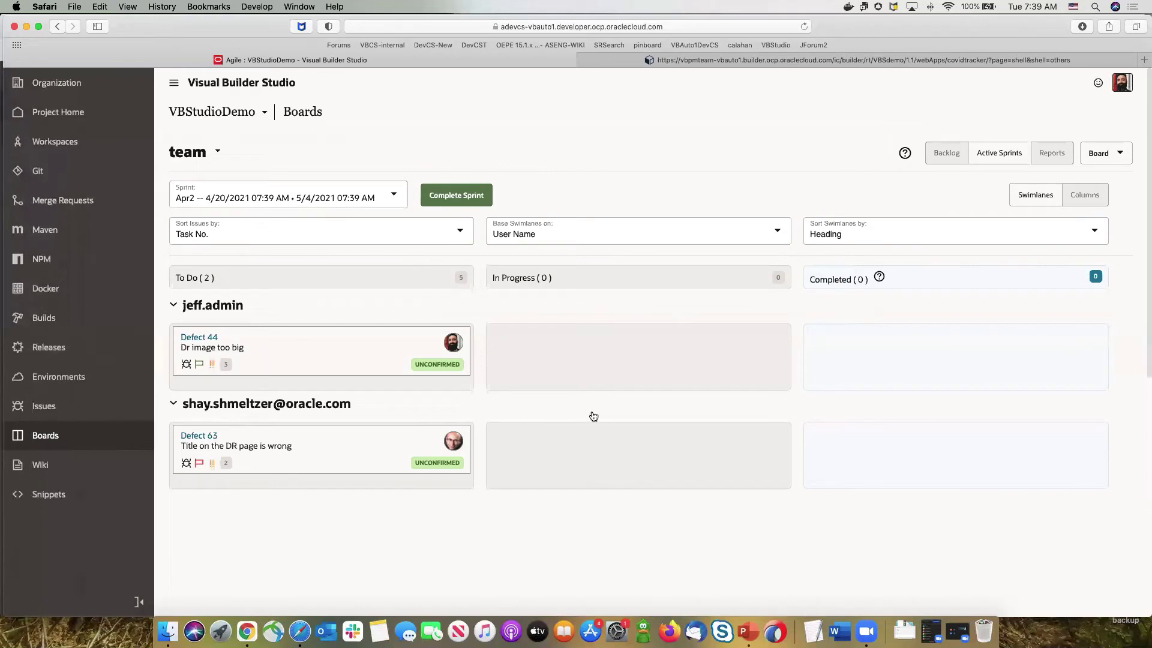
{"action": "left_click", "coordinate": [592, 231]}
{"action": "left_click", "coordinate": [592, 231]}
{"action": "left_click", "coordinate": [1090, 193]}
{"action": "left_click", "coordinate": [1037, 195]}
Move the "Dr image too big" defect to In Progress with the status ASSIGNED.
{"action": "left_click_drag", "start_coordinate": [287, 339], "coordinate": [549, 338]}
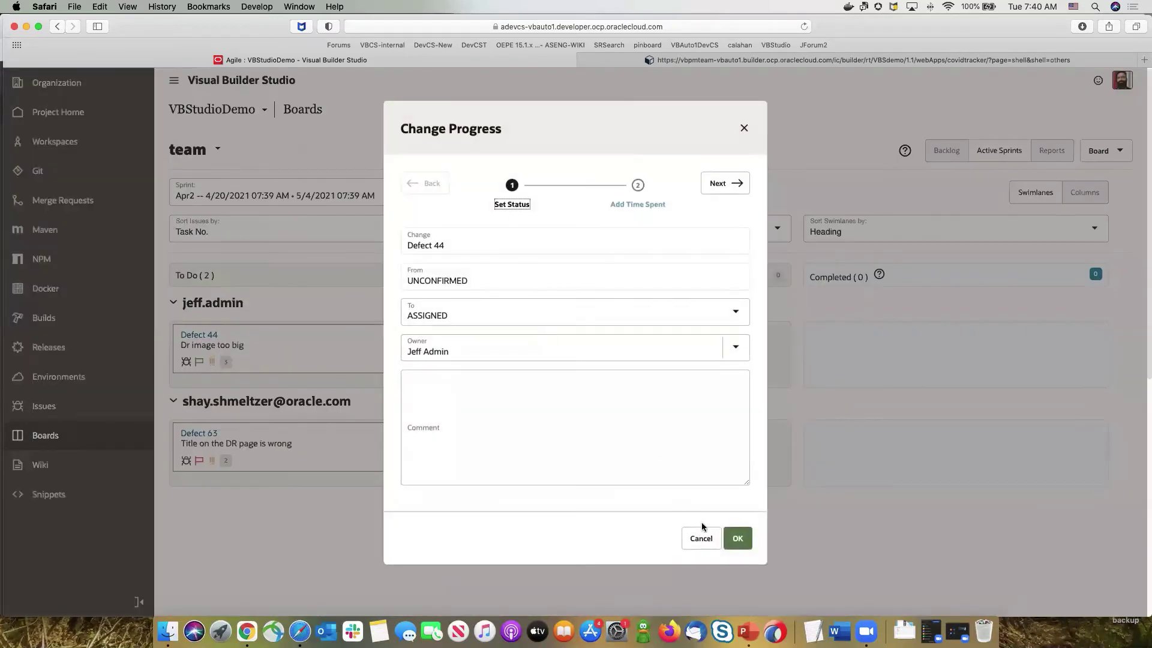
{"action": "left_click", "coordinate": [737, 538]}
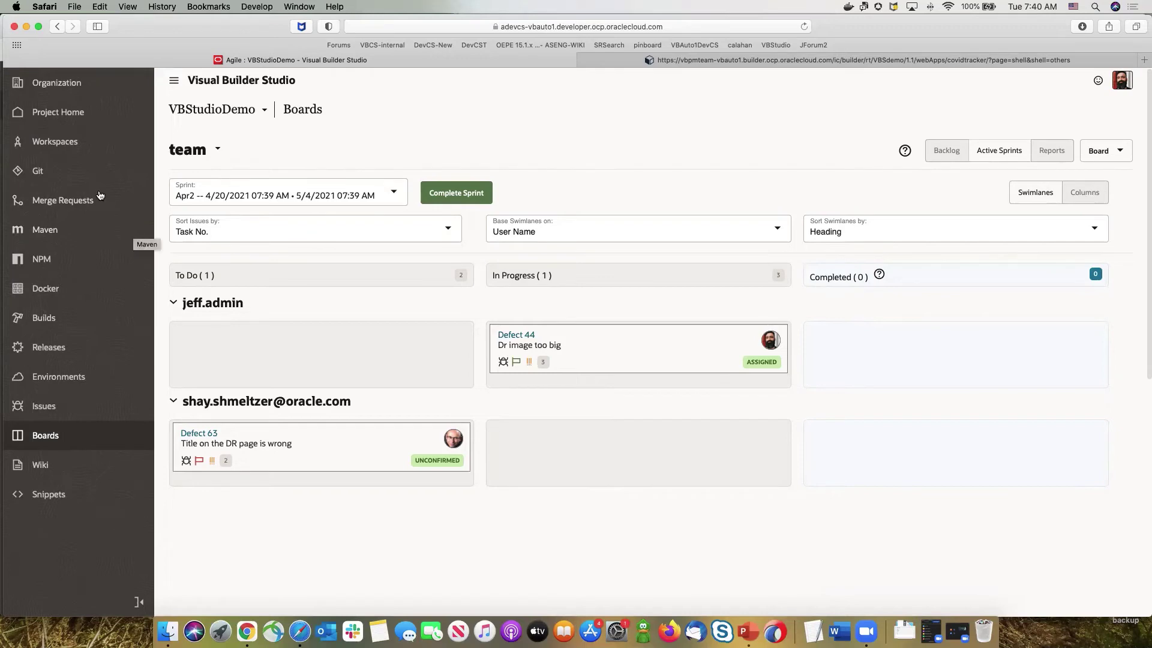
Browse the webApps/covidtracker folder on the master branch of the demoapp.git repository.
{"action": "left_click", "coordinate": [36, 171]}
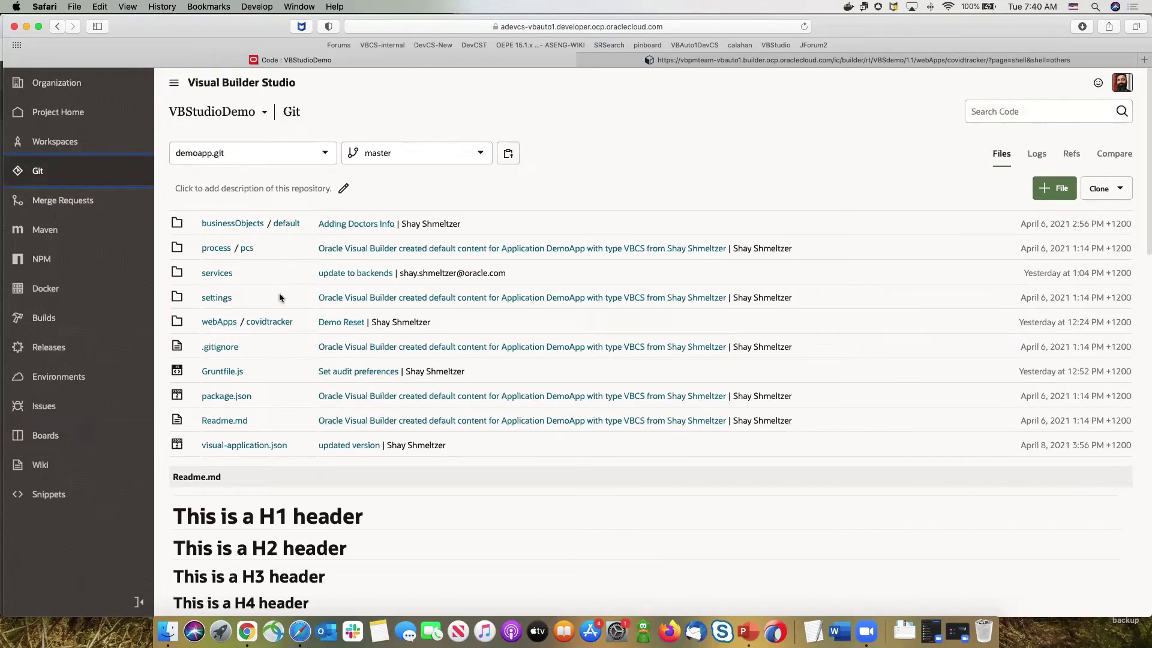
{"action": "left_click", "coordinate": [273, 327]}
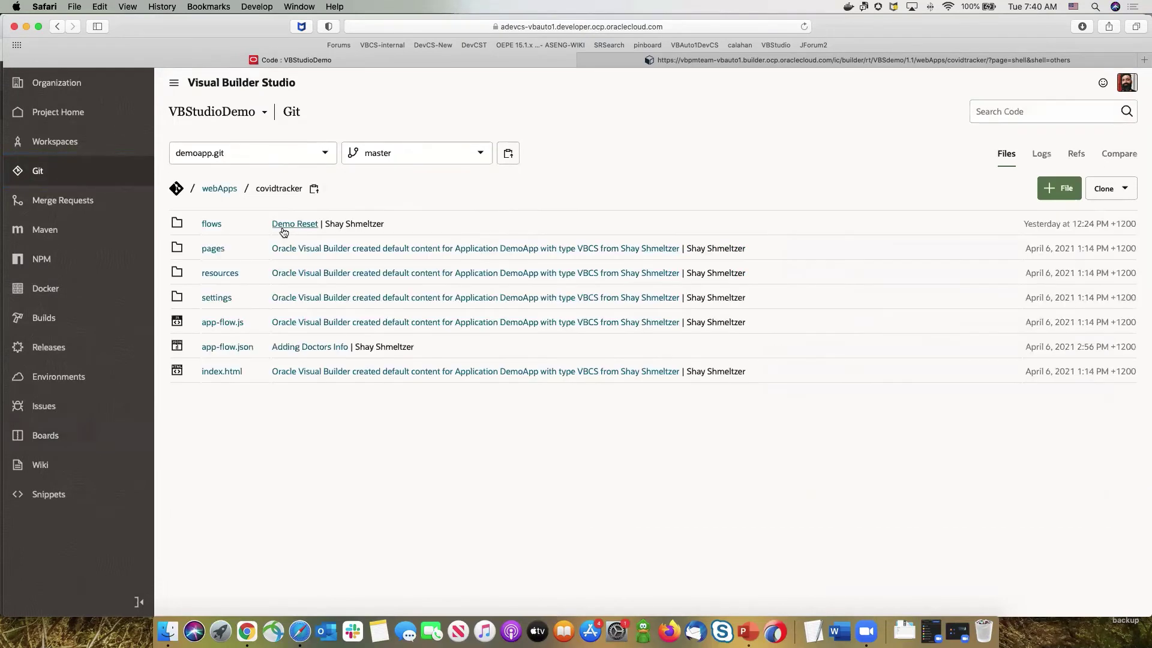
Open others-start-page.html from the flows/others/pages folder of covidtracker to read its source code.
{"action": "left_click", "coordinate": [206, 226]}
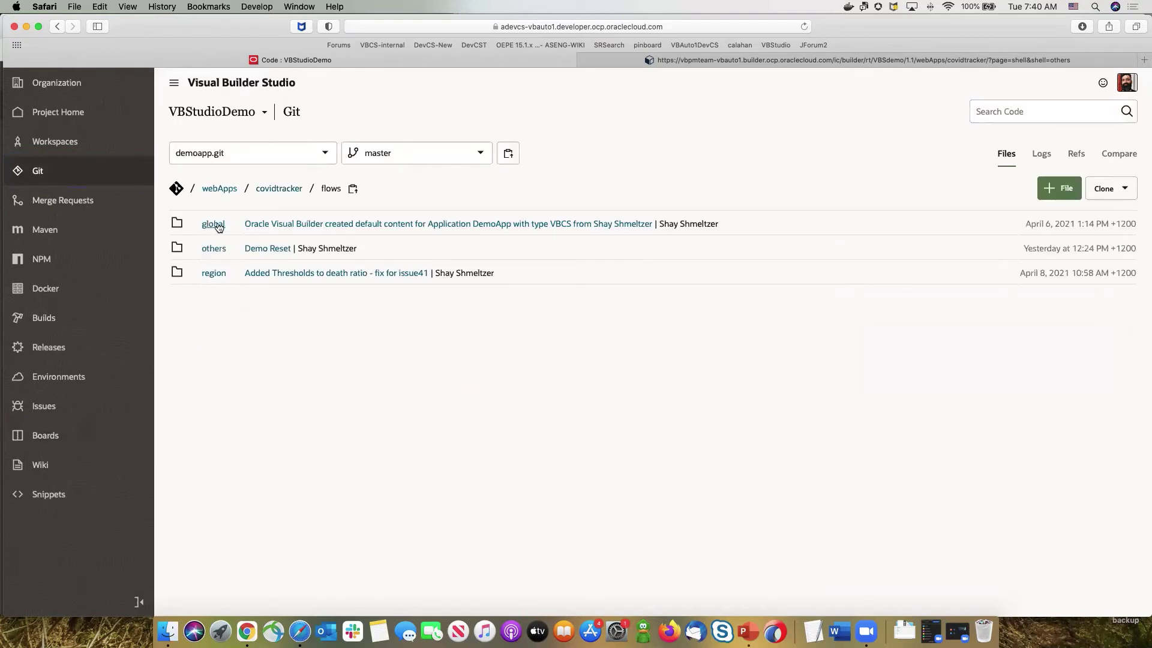
{"action": "left_click", "coordinate": [215, 248]}
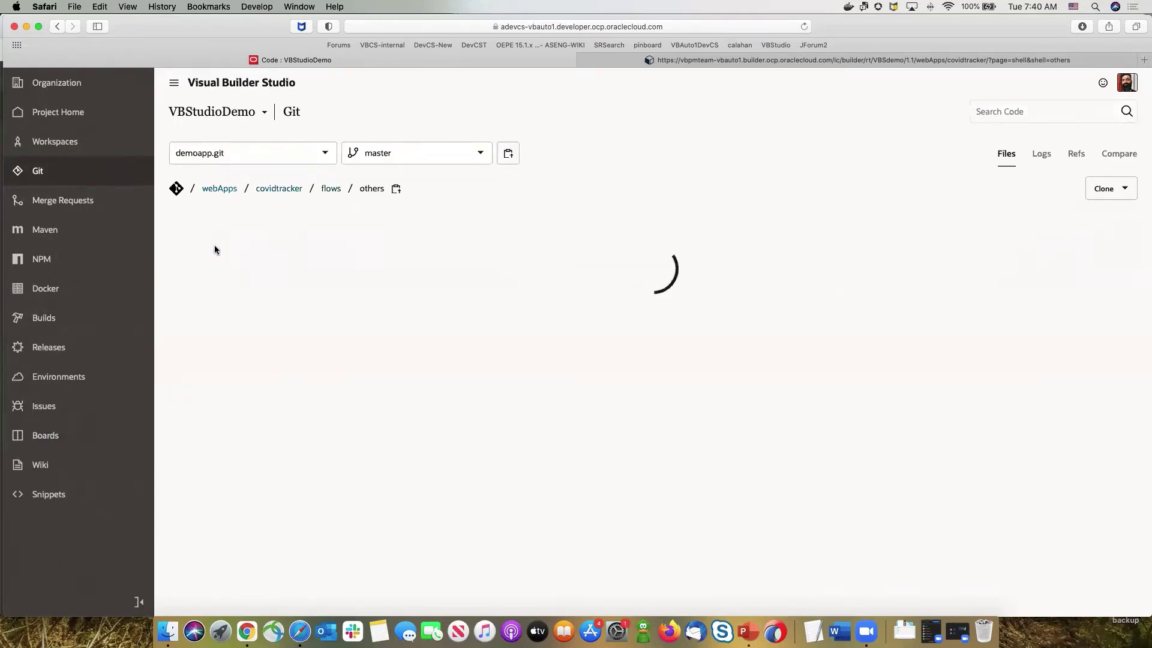
{"action": "left_click", "coordinate": [217, 225]}
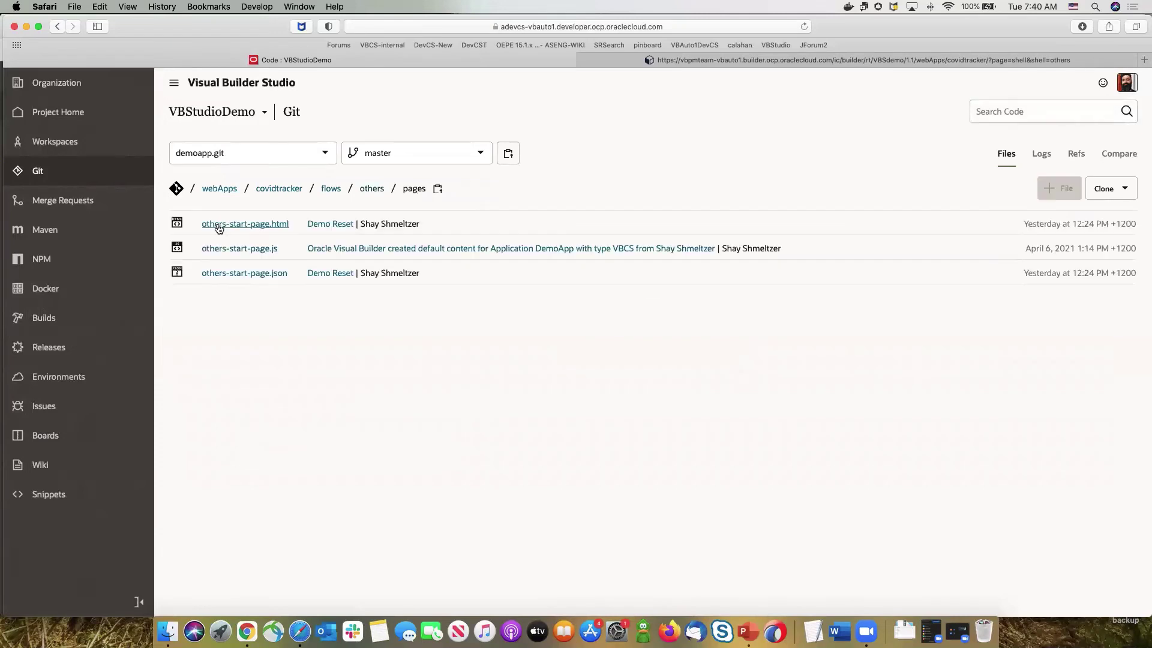
{"action": "left_click", "coordinate": [244, 225]}
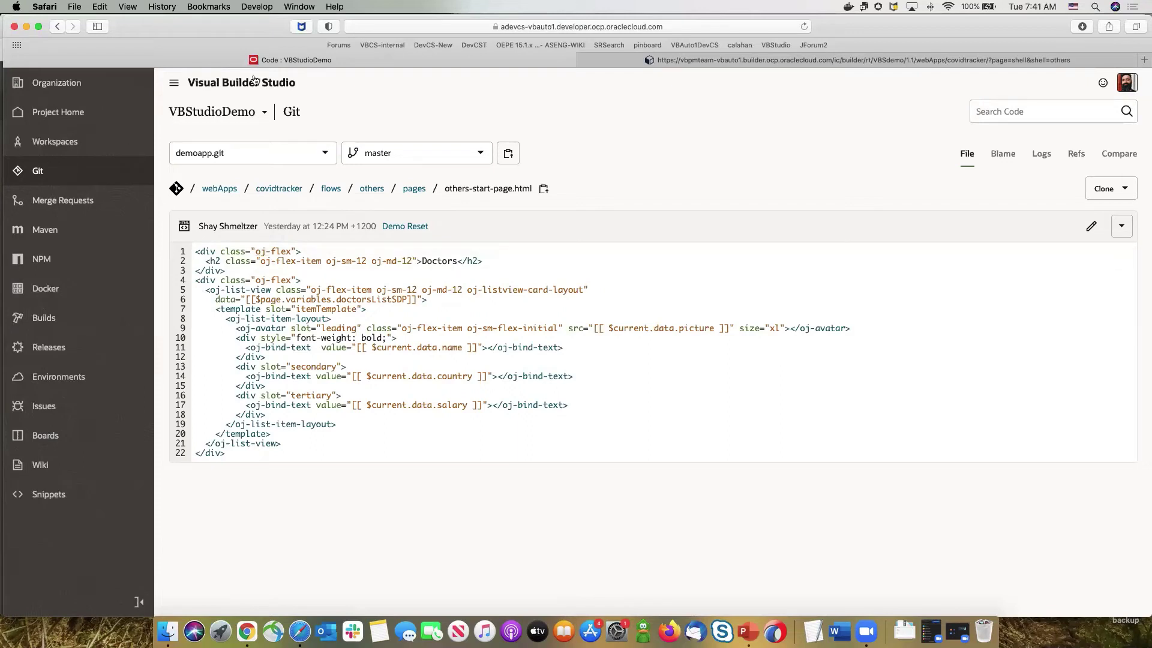
Switch to the project session in Chrome and review the "Dr image too big" and "Title on the DR page is wrong" defects and the issues list.
{"action": "left_click", "coordinate": [79, 144]}
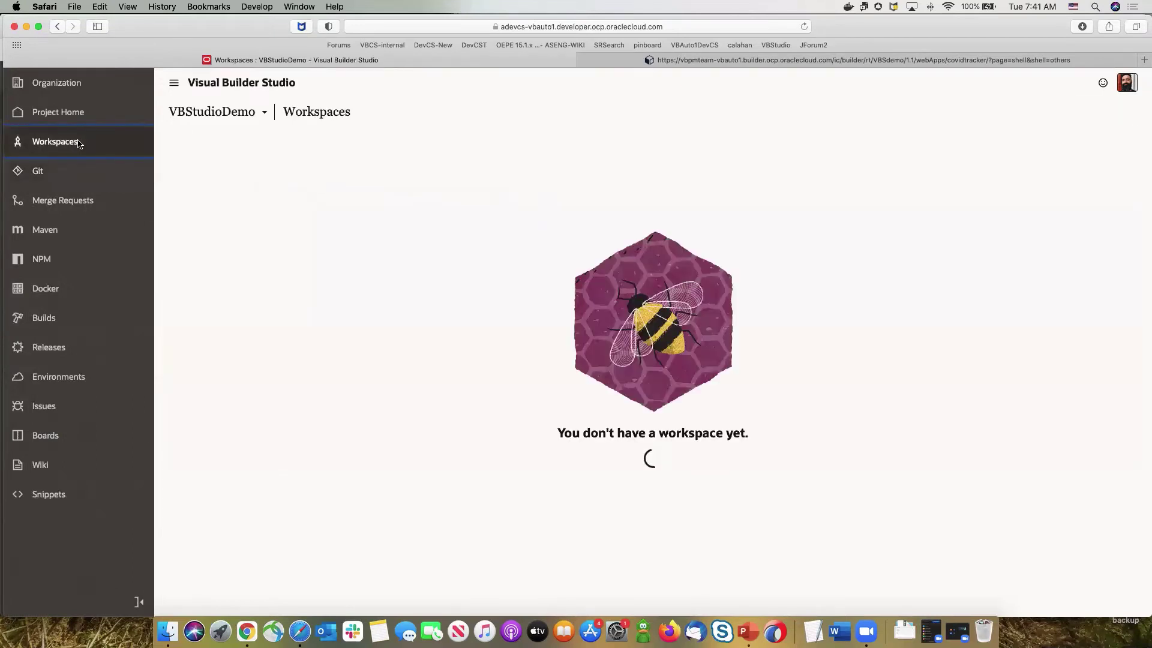
{"action": "key", "text": "super+Tab"}
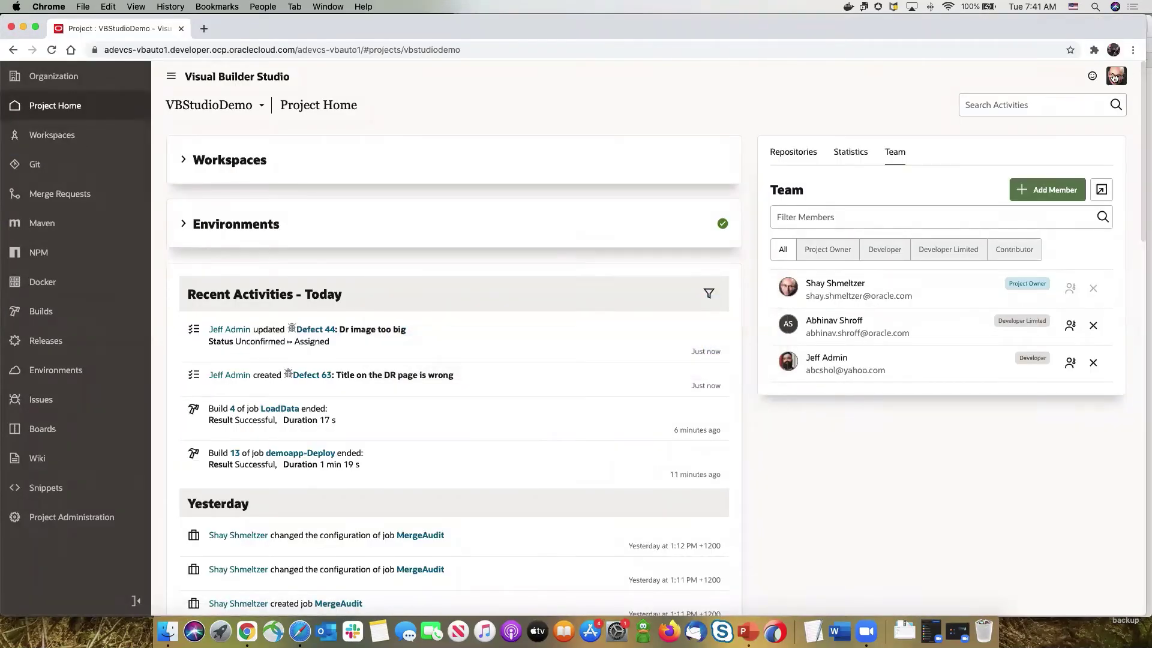
{"action": "left_click", "coordinate": [324, 333]}
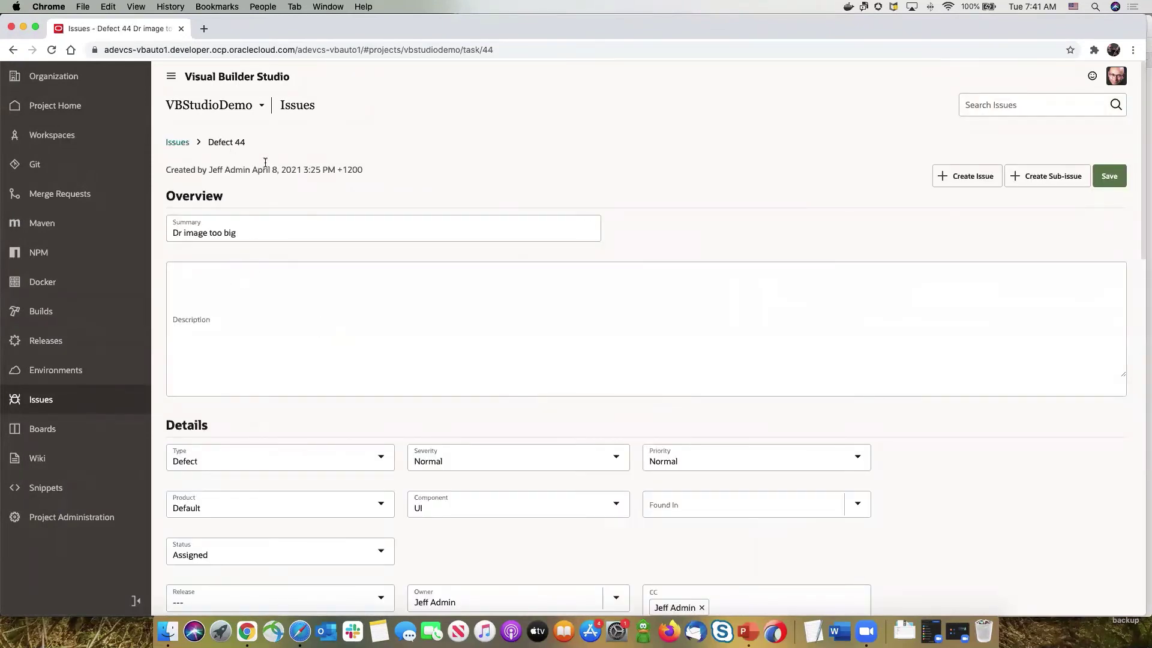
{"action": "scroll", "coordinate": [265, 162], "scroll_direction": "down", "scroll_amount": 1}
{"action": "scroll", "coordinate": [265, 163], "scroll_direction": "up", "scroll_amount": 1}
{"action": "left_click", "coordinate": [60, 112]}
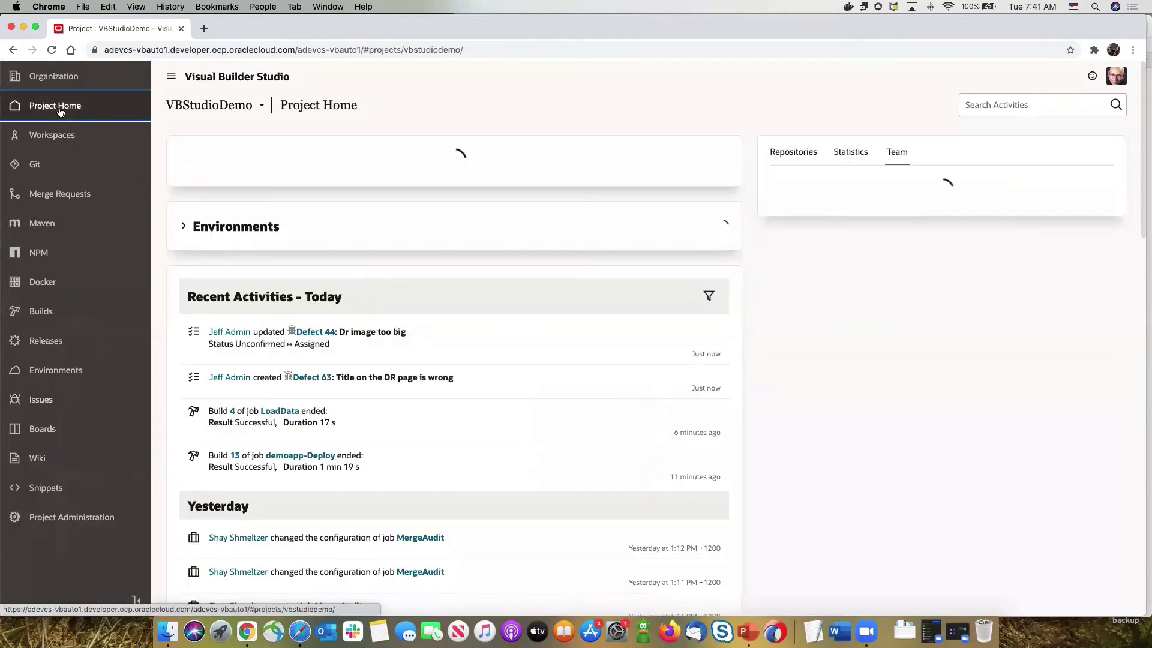
{"action": "left_click", "coordinate": [313, 378]}
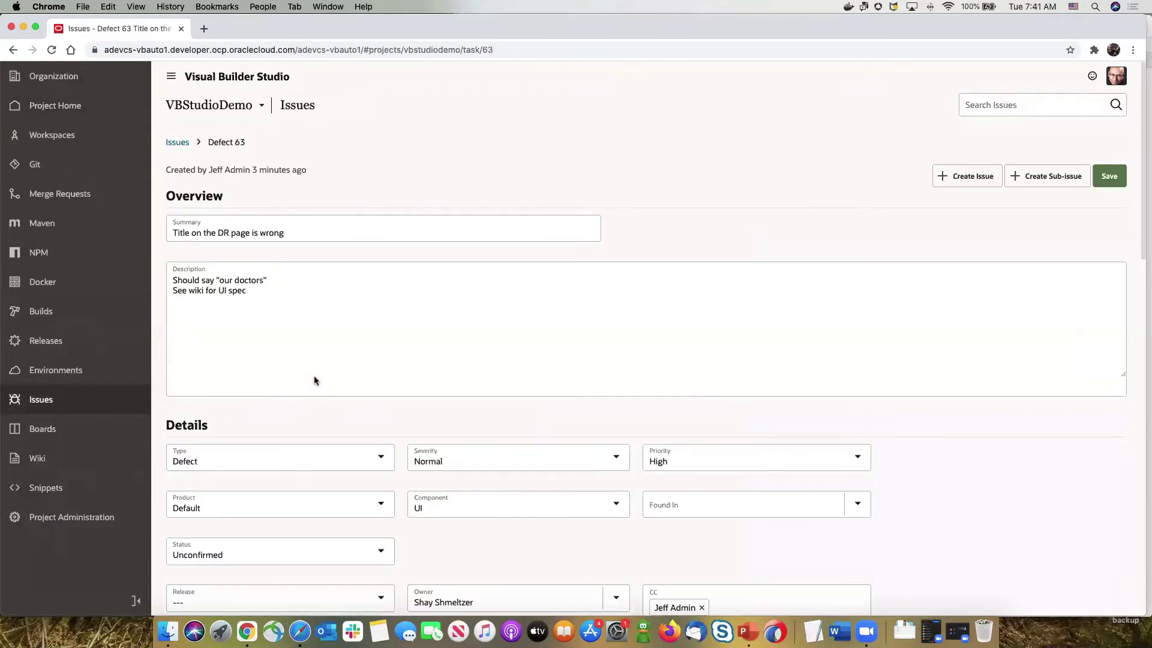
{"action": "left_click", "coordinate": [181, 144]}
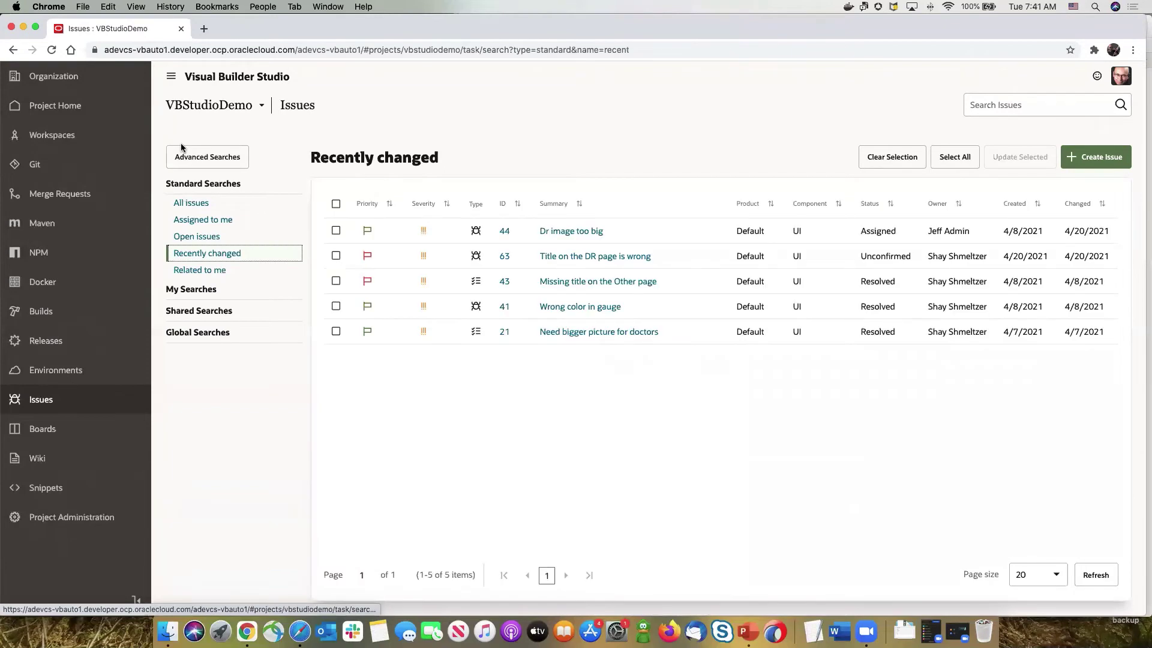
Open the DemoApp workspace and bring up the others-start page of covidtracker's others flow in the Page Designer.
{"action": "left_click", "coordinate": [71, 138]}
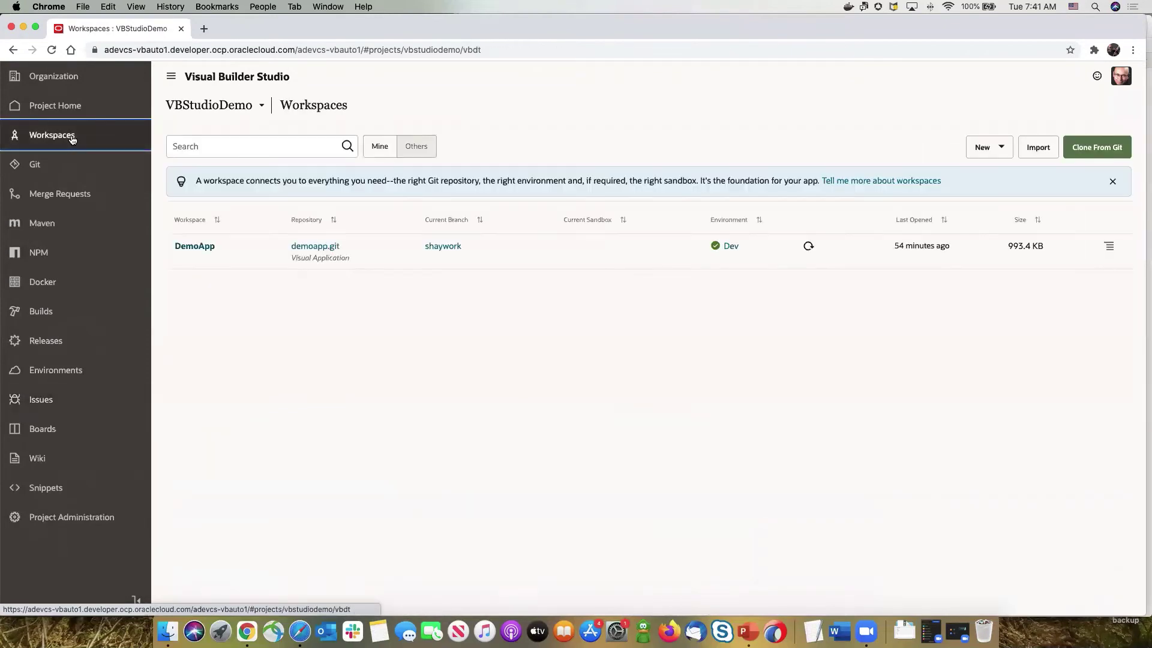
{"action": "left_click", "coordinate": [189, 245]}
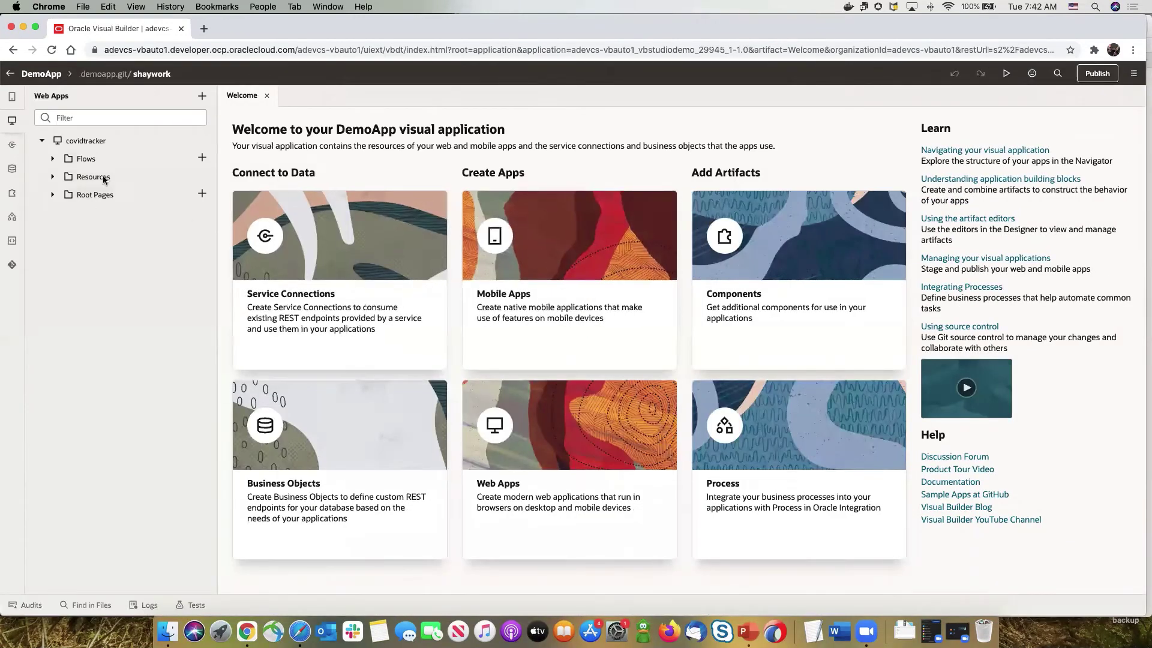
{"action": "left_click", "coordinate": [53, 160]}
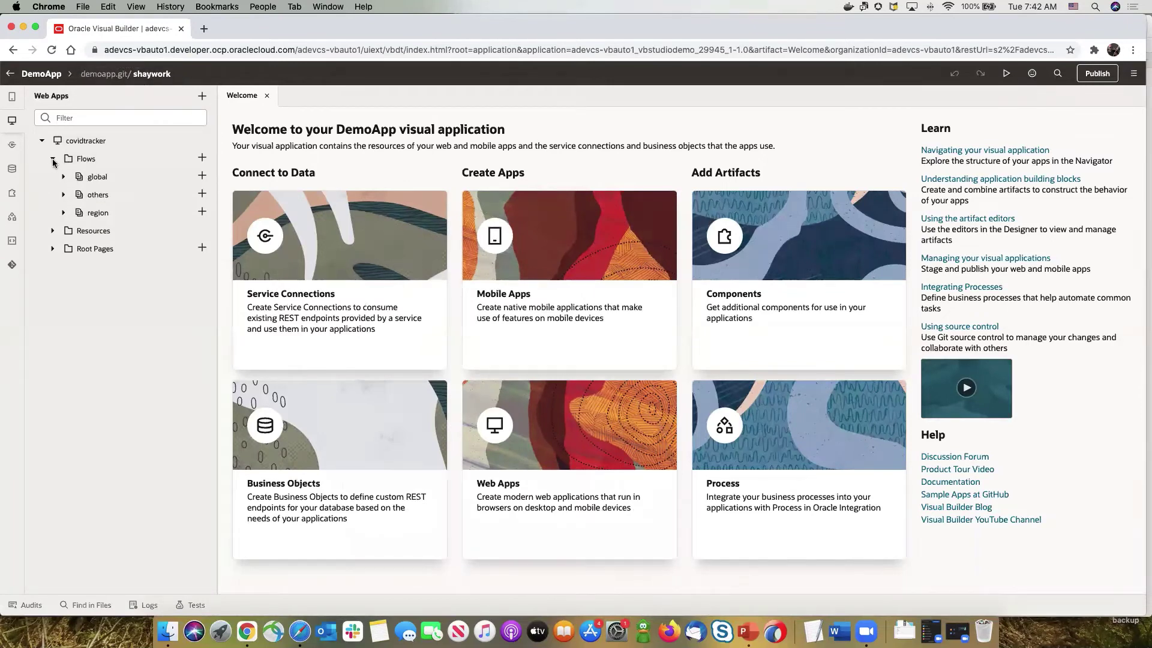
{"action": "left_click", "coordinate": [64, 194]}
{"action": "left_click", "coordinate": [96, 213]}
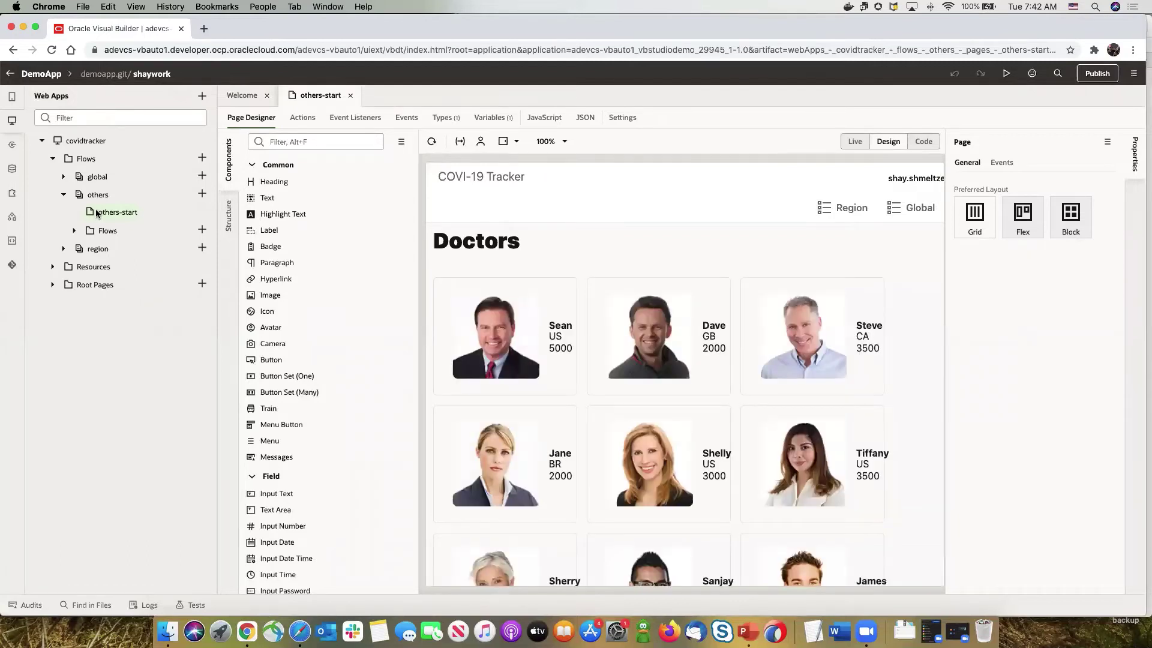
Create a new branch named branch63 from the remote master branch and switch the workspace to it.
{"action": "left_click", "coordinate": [176, 77]}
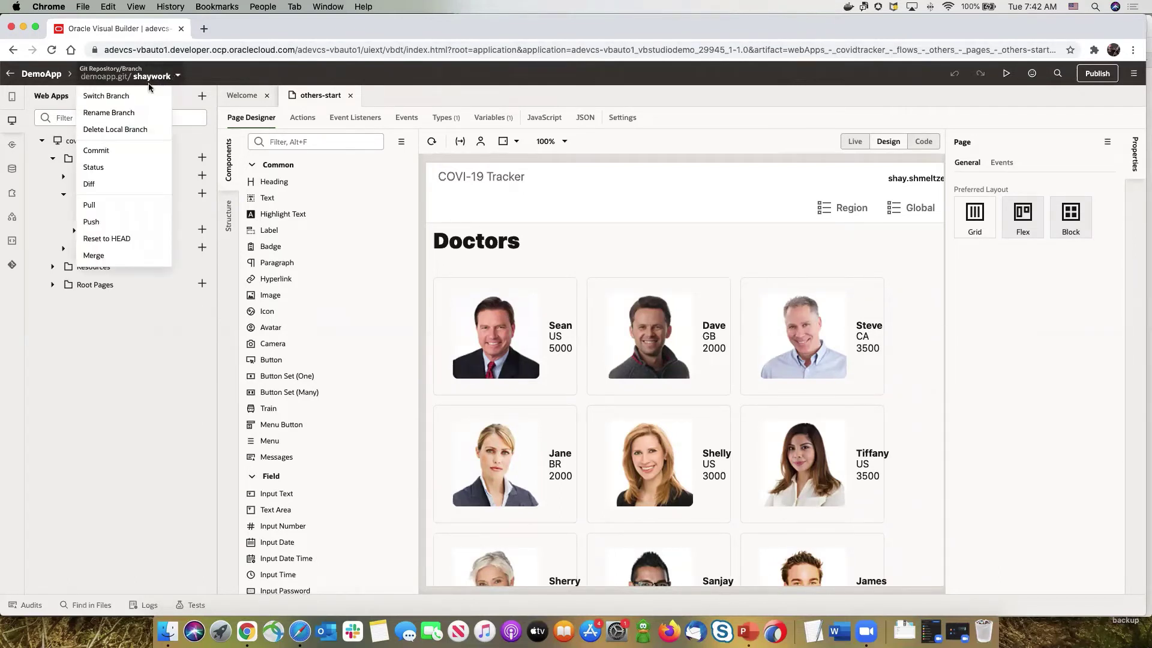
{"action": "left_click", "coordinate": [129, 95]}
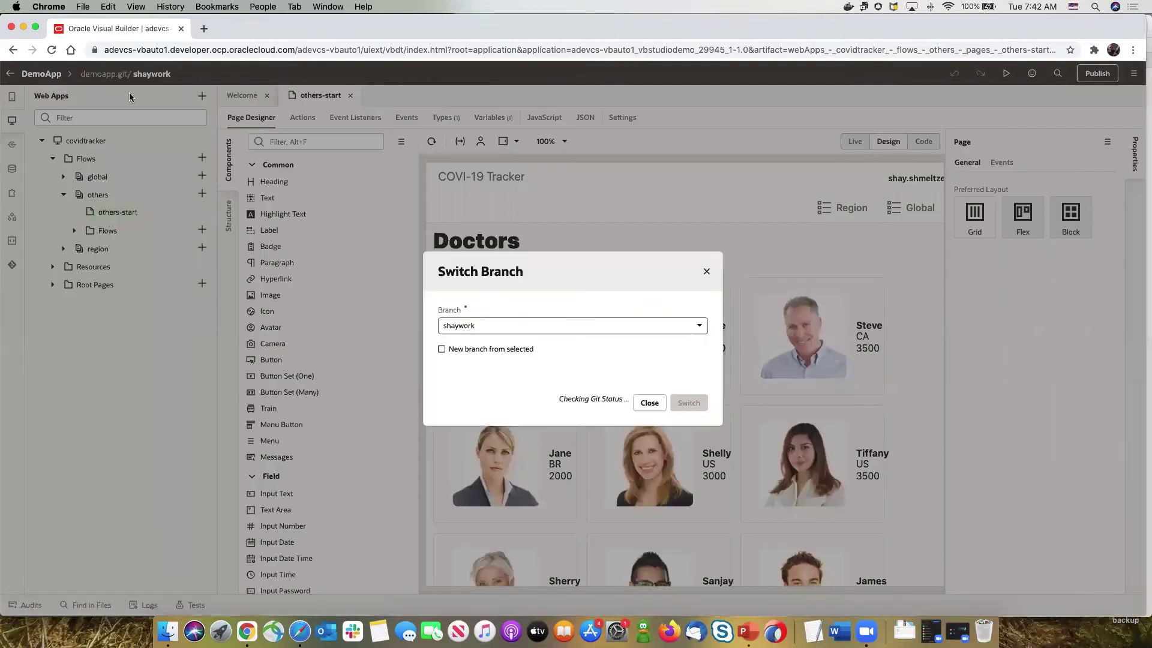
{"action": "left_click", "coordinate": [500, 350]}
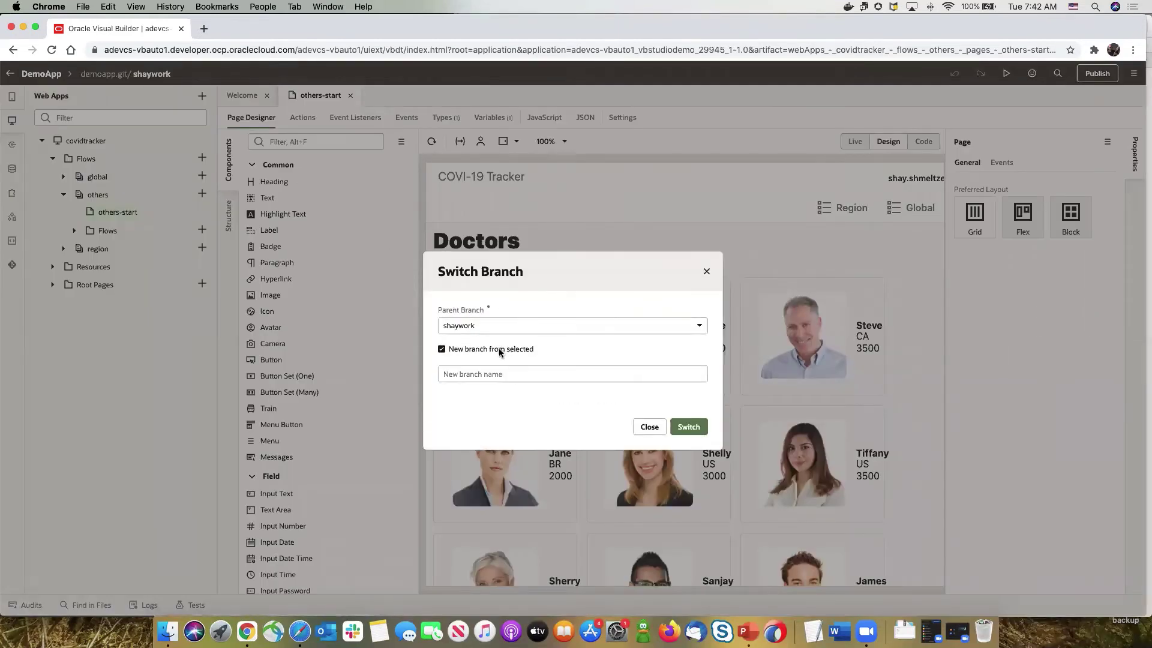
{"action": "left_click", "coordinate": [490, 372]}
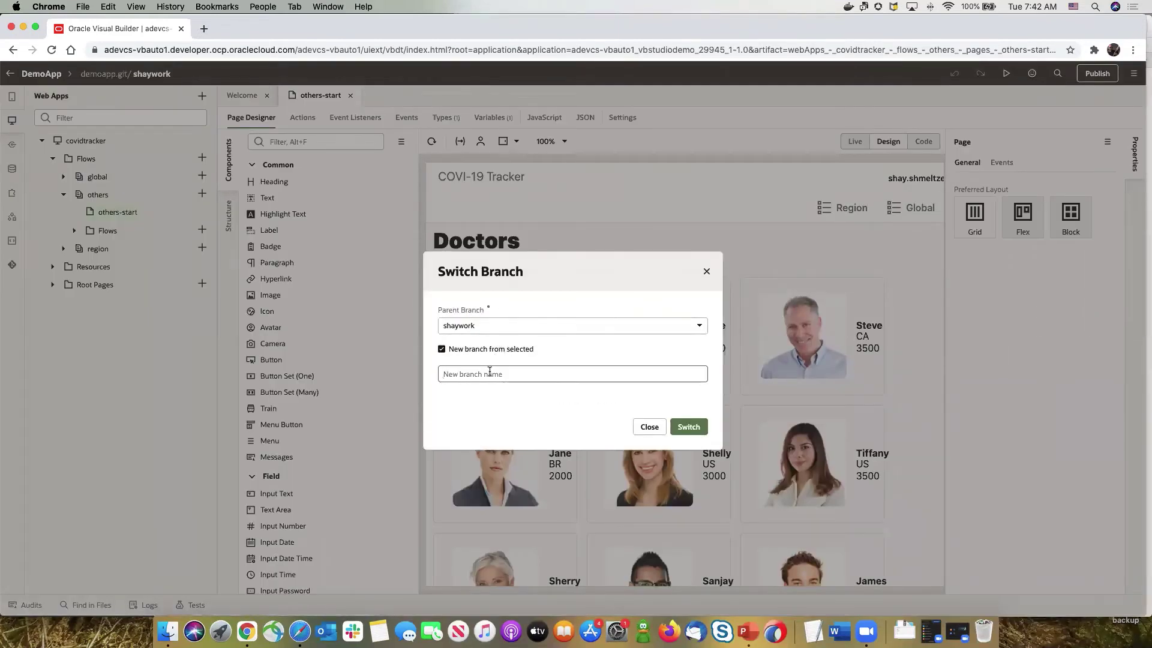
{"action": "type", "text": "branch63"}
{"action": "left_click", "coordinate": [535, 325]}
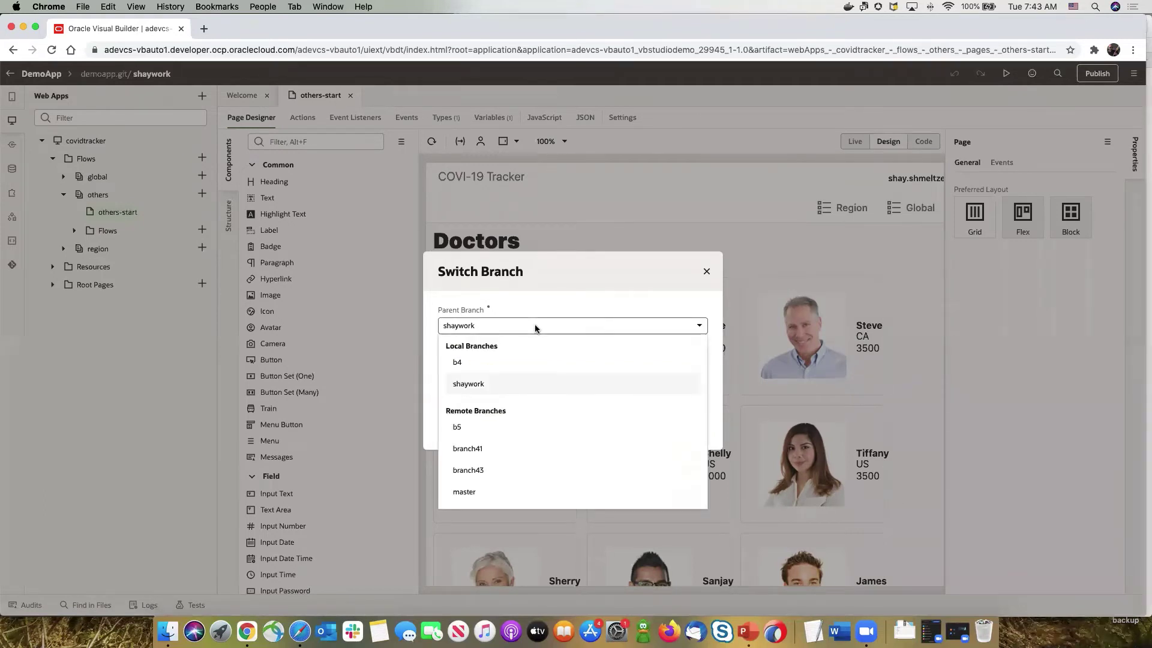
{"action": "left_click", "coordinate": [496, 490]}
{"action": "left_click", "coordinate": [485, 325]}
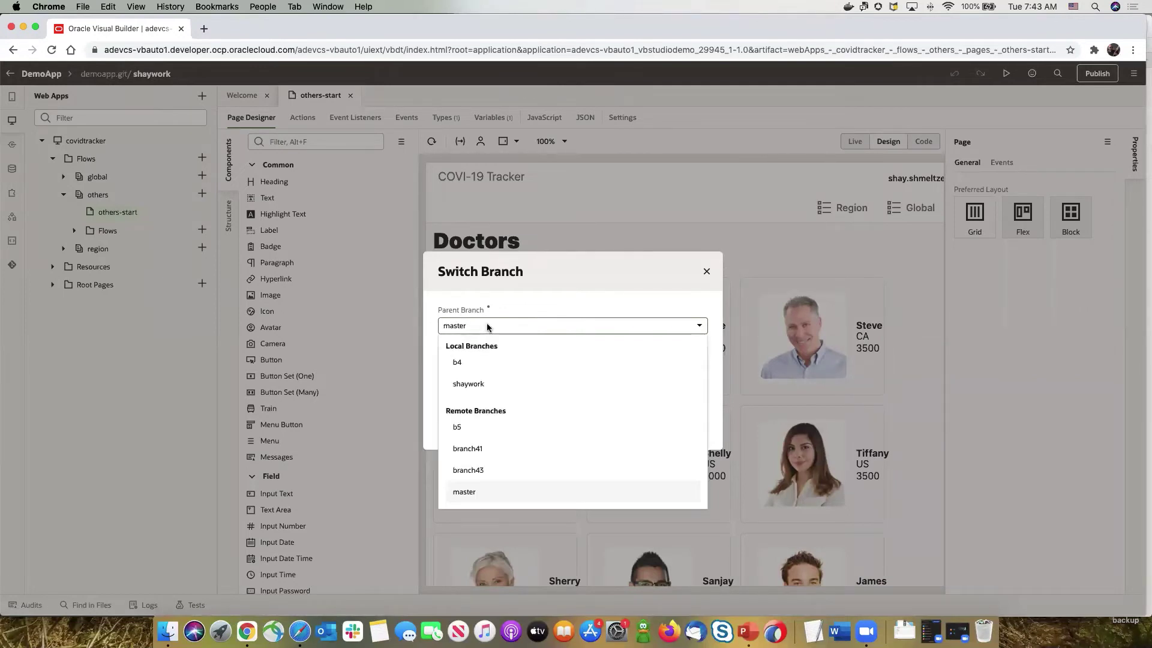
{"action": "left_click", "coordinate": [487, 492]}
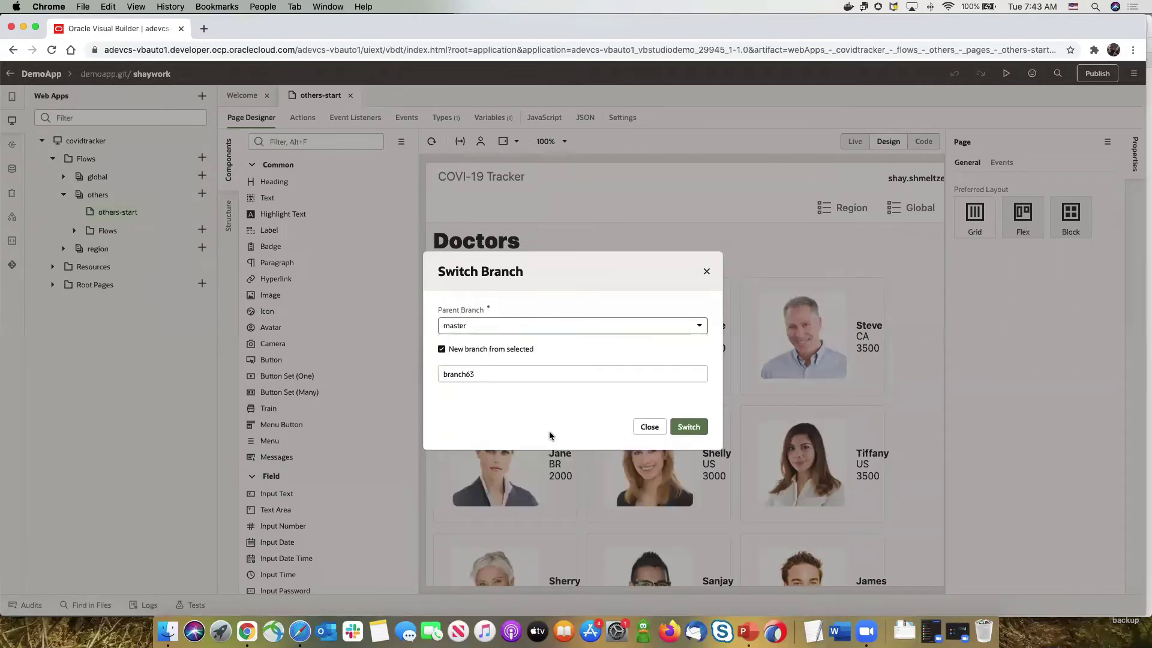
{"action": "left_click", "coordinate": [695, 427]}
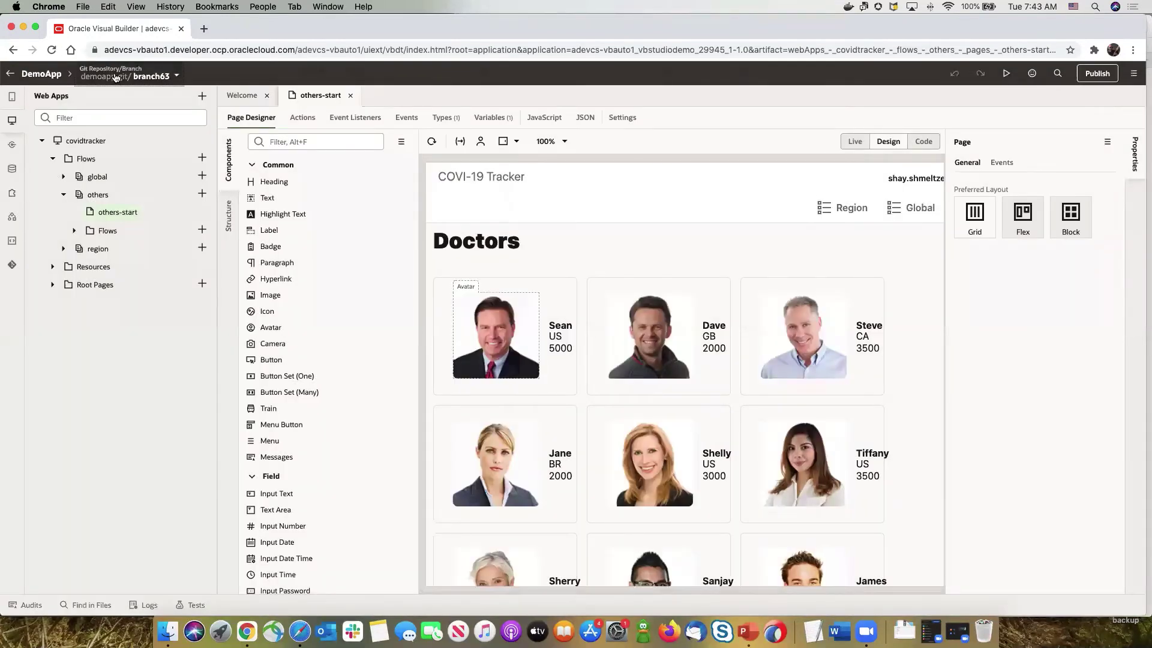
Pull the changes from origin/master into branch63 and dismiss the notification.
{"action": "left_click", "coordinate": [151, 73]}
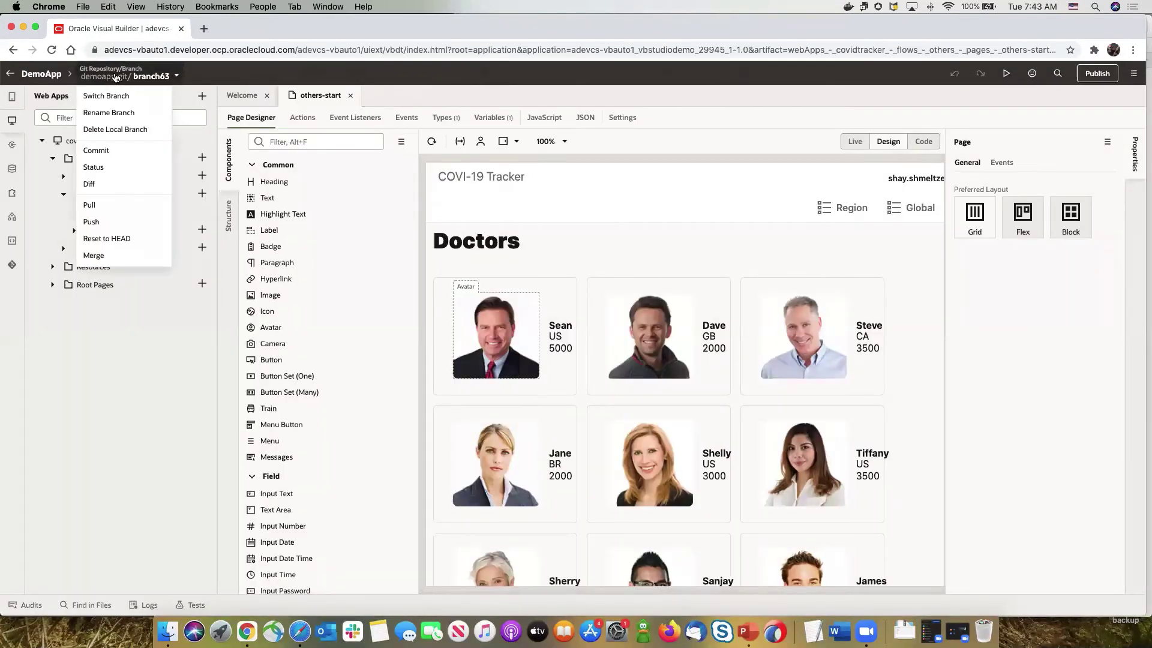
{"action": "left_click", "coordinate": [93, 205]}
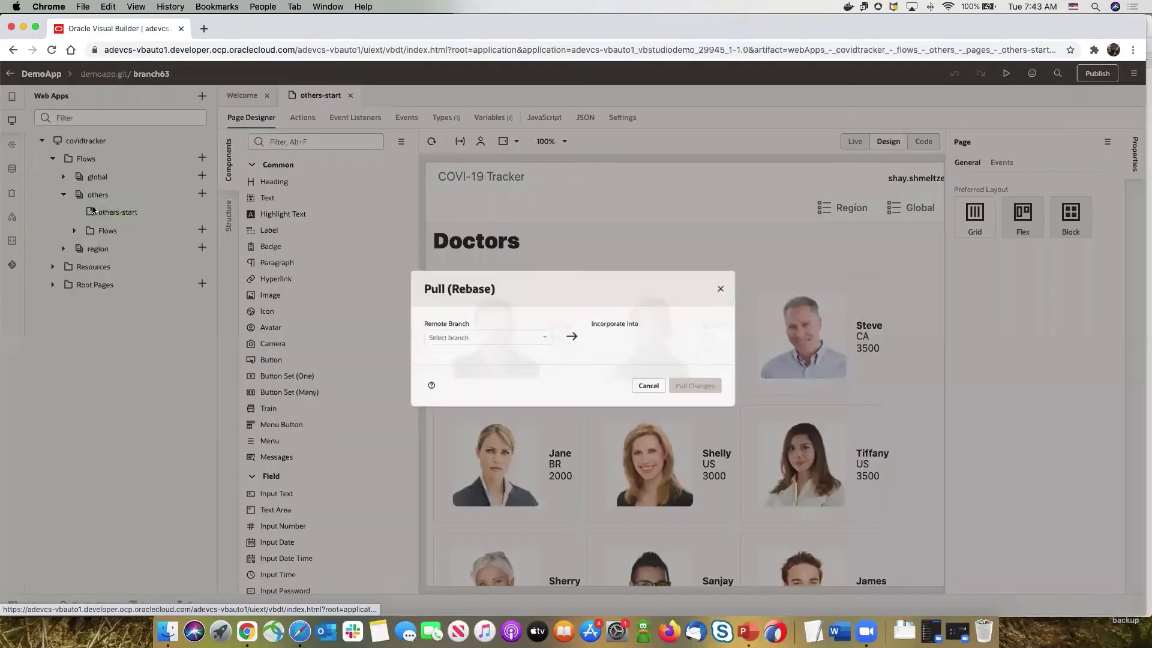
{"action": "left_click", "coordinate": [509, 337]}
{"action": "left_click", "coordinate": [460, 422]}
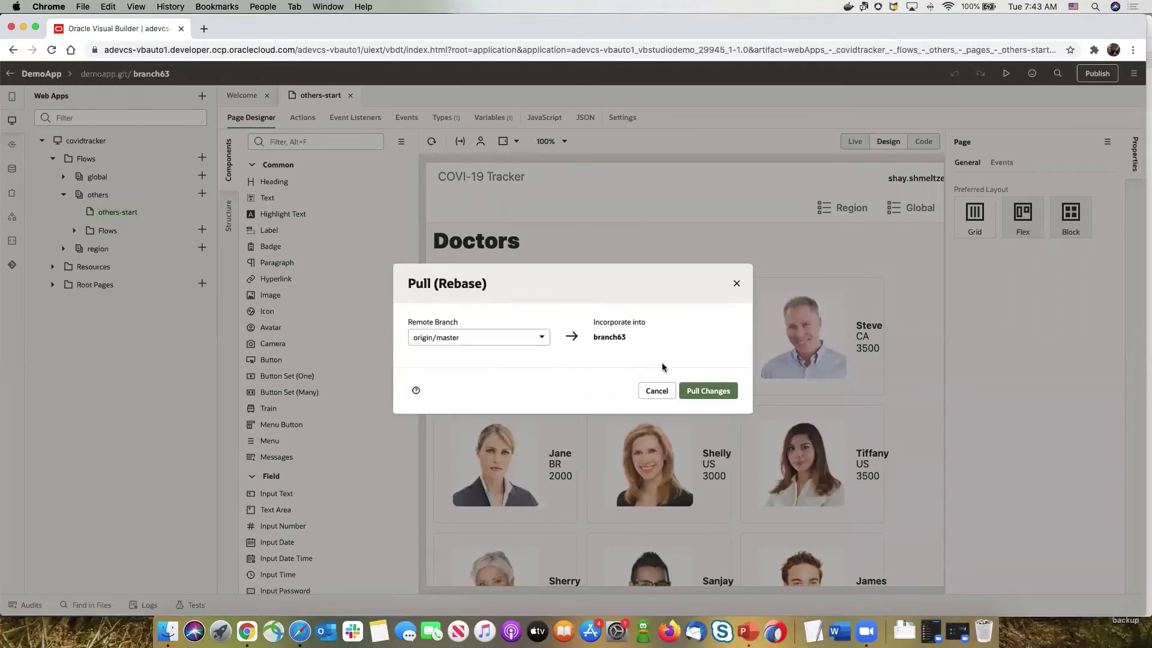
{"action": "left_click", "coordinate": [700, 389]}
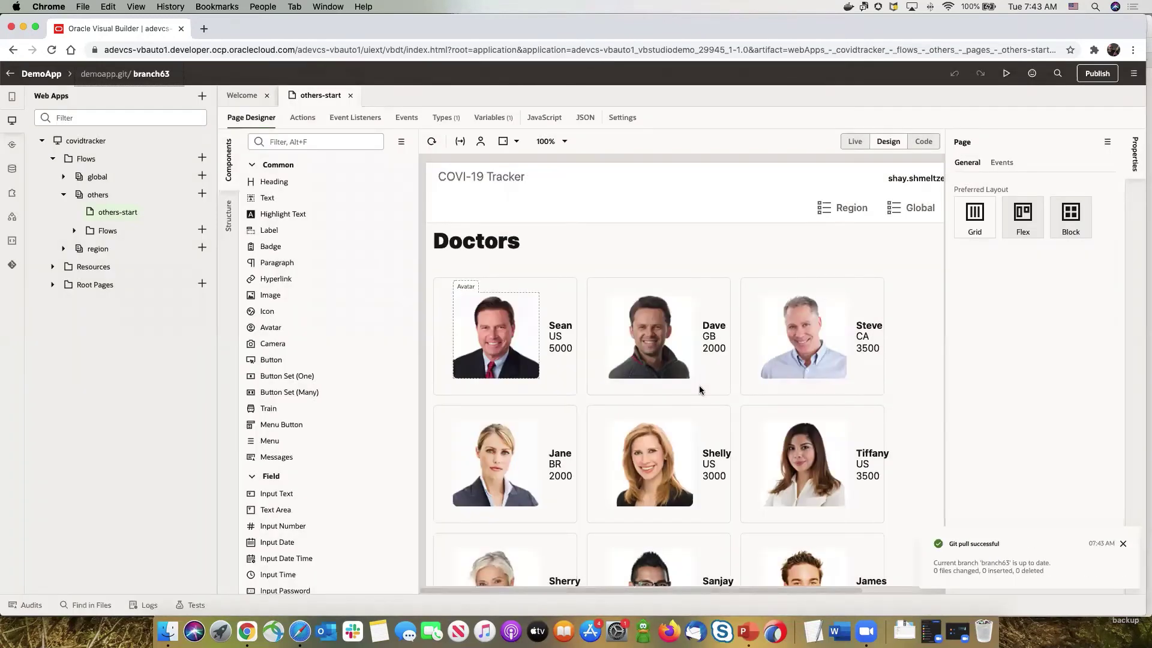
{"action": "left_click", "coordinate": [1123, 544]}
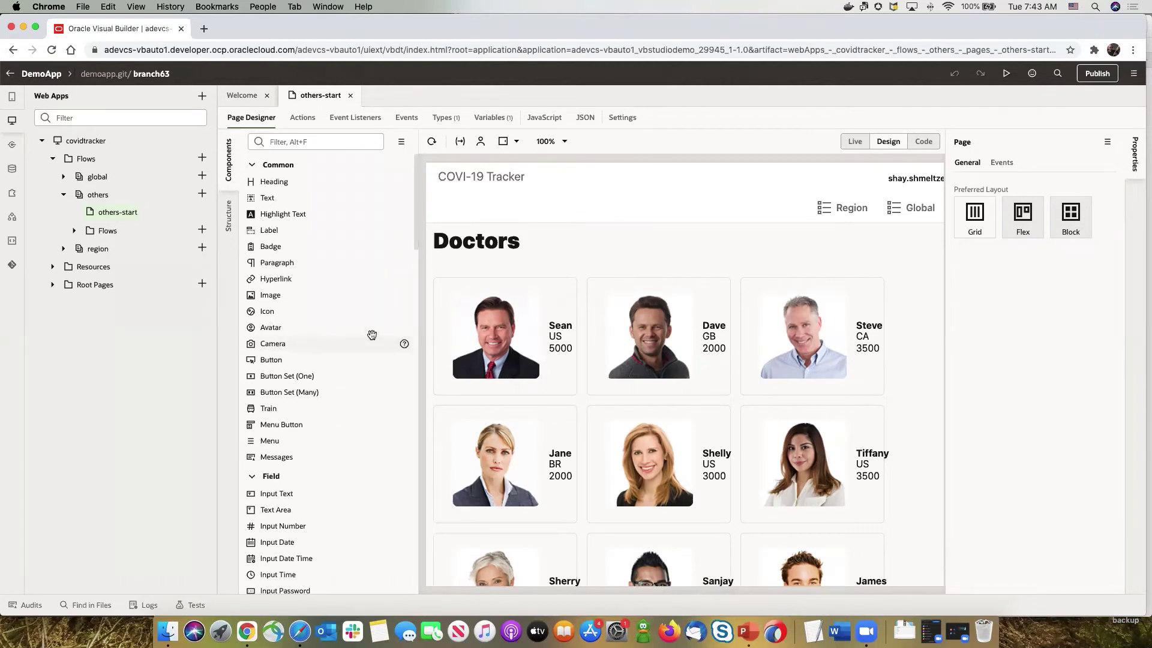
Change the text of the "Doctors" page heading to "Our Doctors".
{"action": "left_click", "coordinate": [488, 242]}
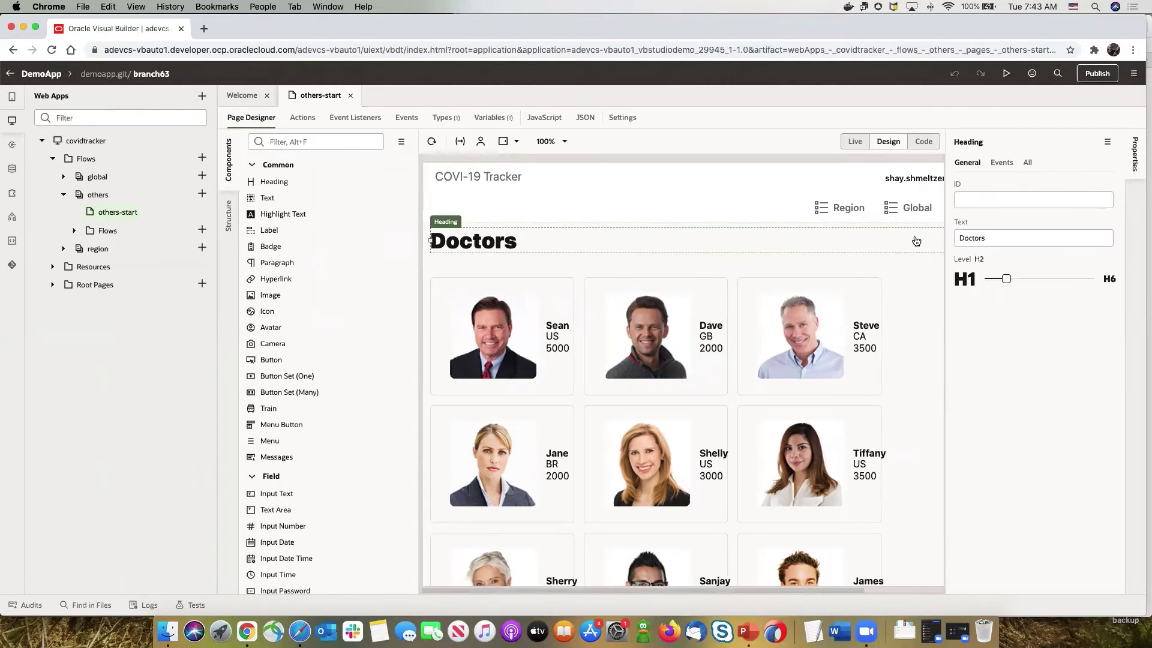
{"action": "left_click", "coordinate": [993, 238]}
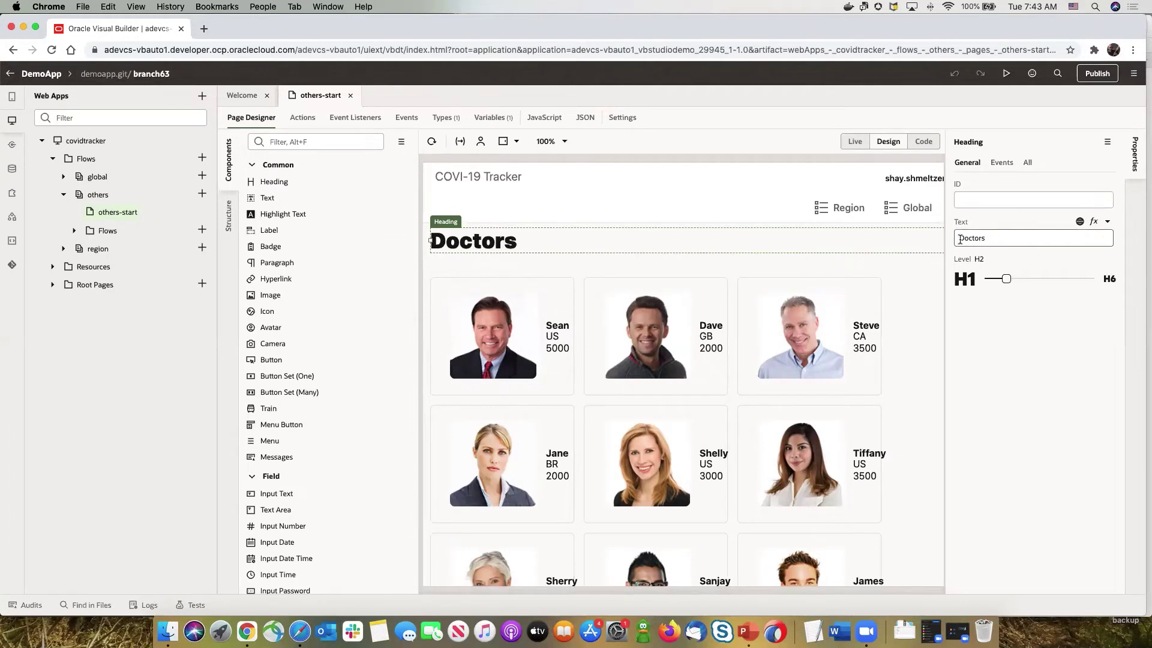
{"action": "left_click", "coordinate": [962, 236]}
{"action": "type", "text": "Our"}
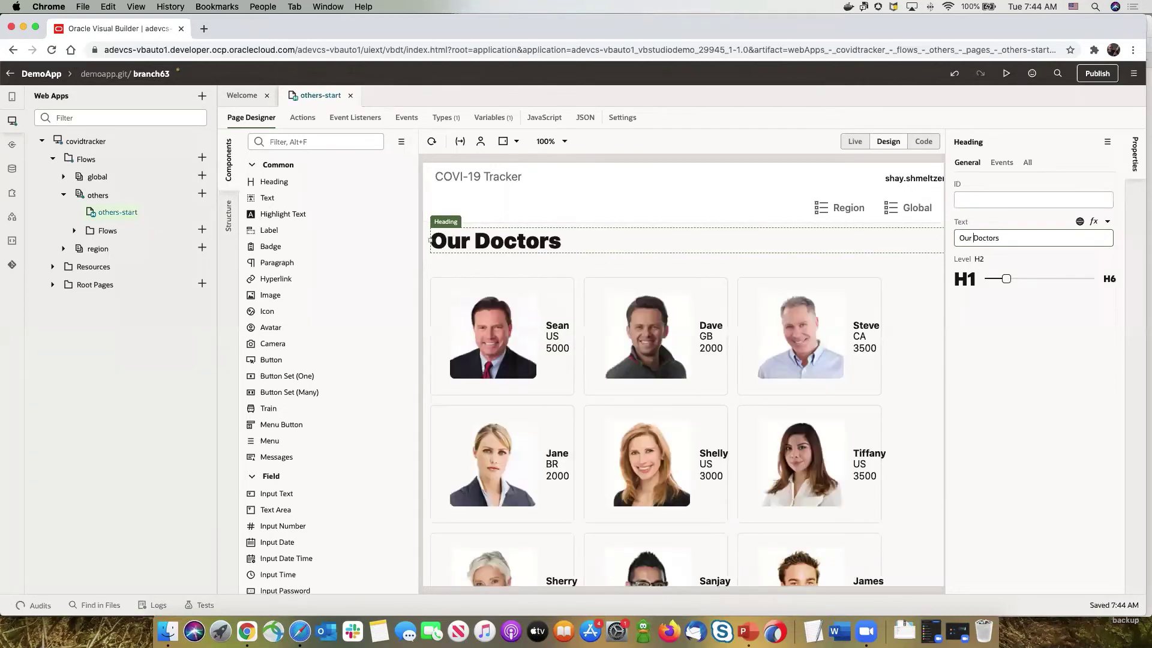
Select the avatar in the doctors list view's row template and set its size to Large.
{"action": "left_click", "coordinate": [816, 326]}
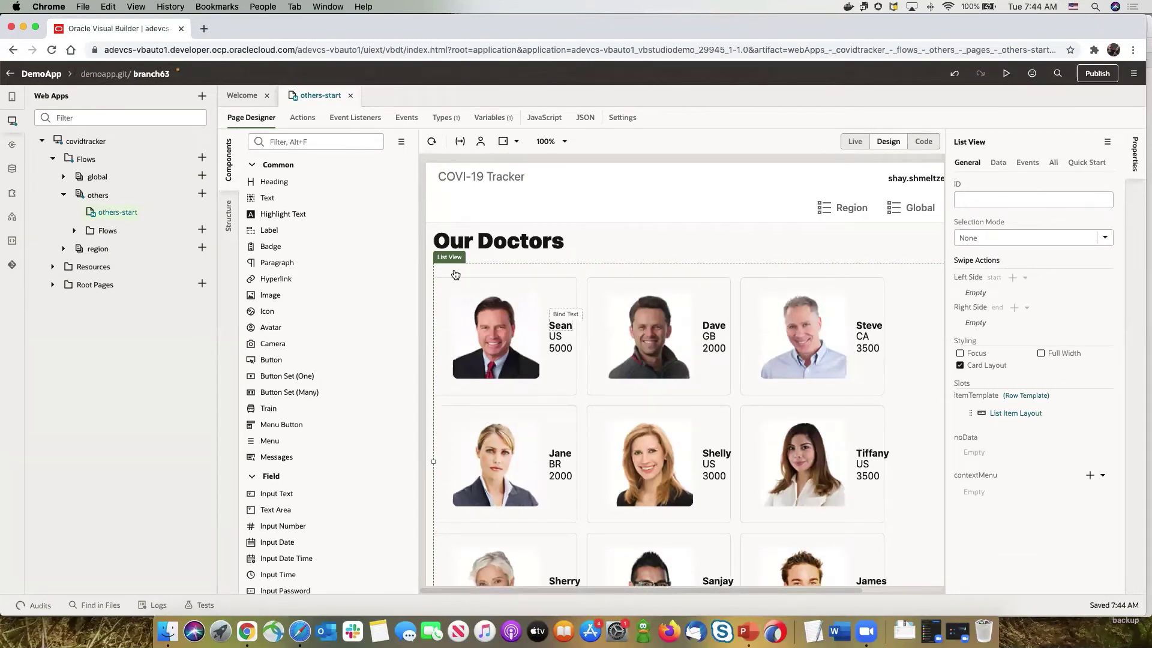
{"action": "left_click", "coordinate": [234, 227]}
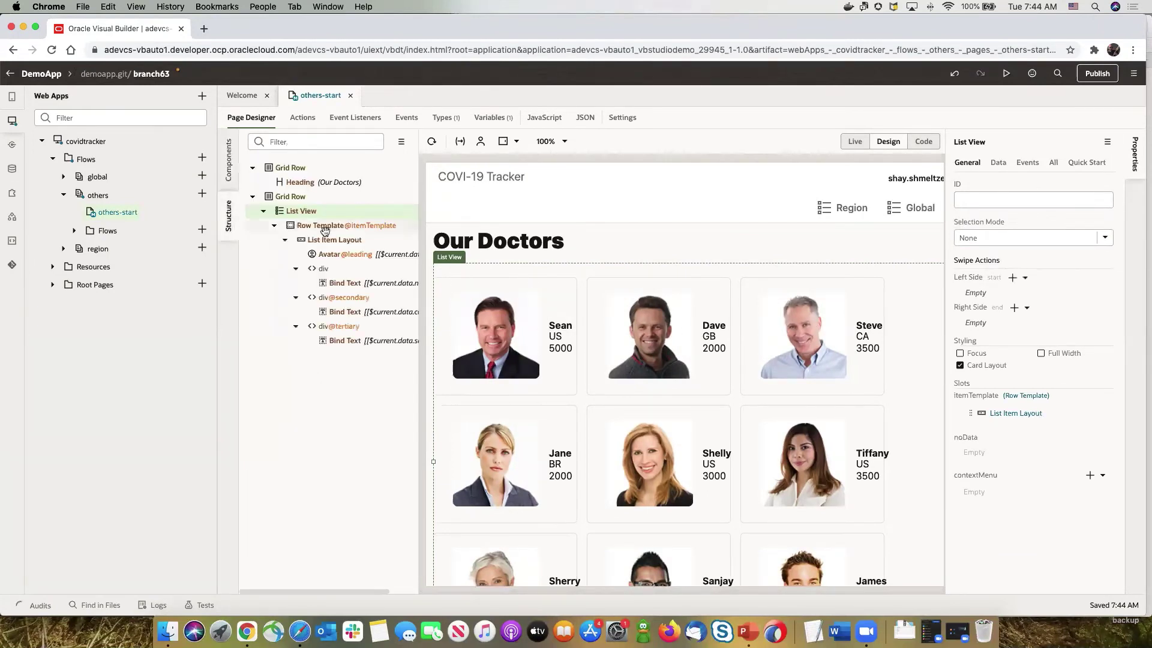
{"action": "left_click", "coordinate": [354, 254]}
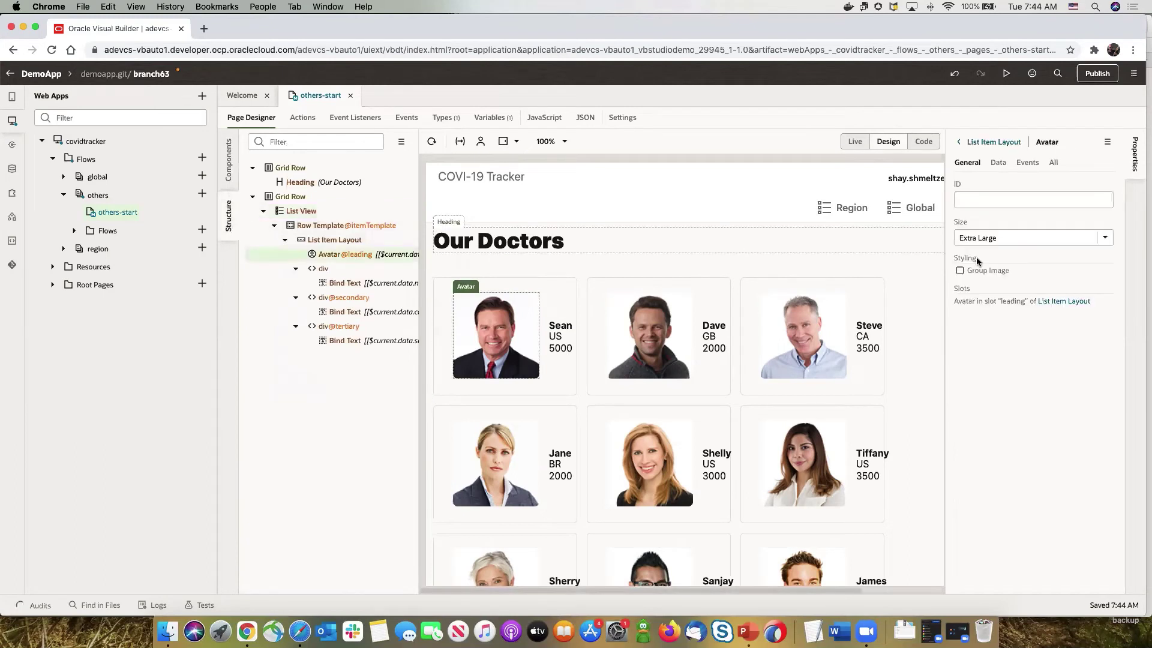
{"action": "left_click", "coordinate": [1021, 238]}
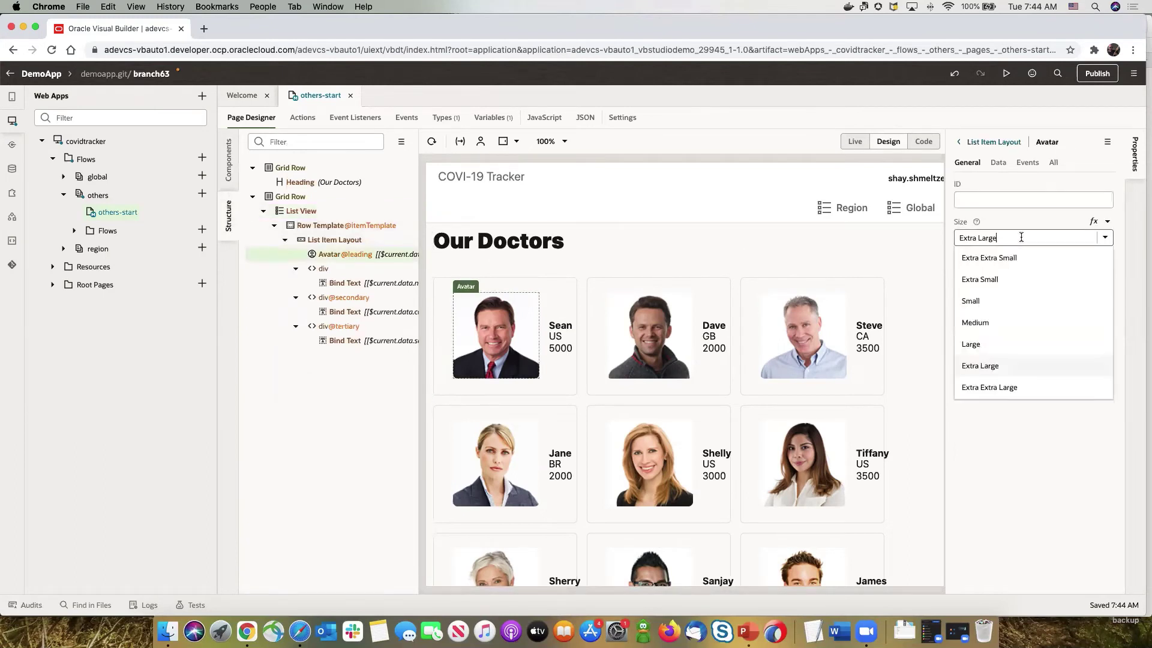
{"action": "left_click", "coordinate": [985, 352]}
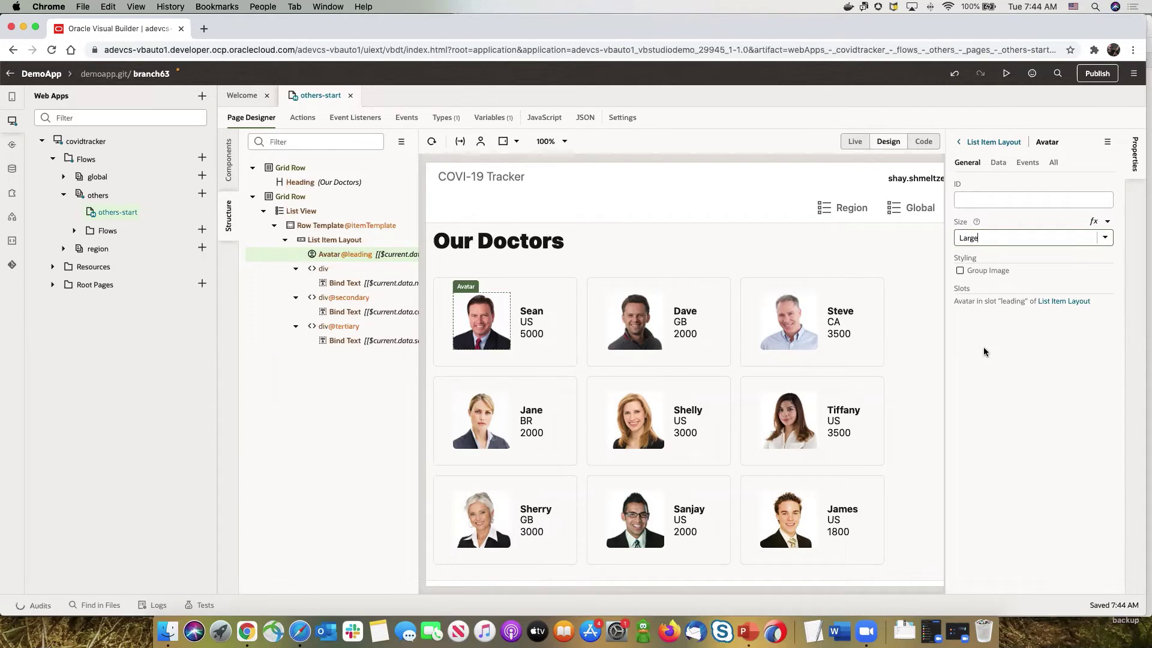
Preview the covidtracker app, check its Others page with the doctors list, and return to the designer.
{"action": "left_click", "coordinate": [1006, 74]}
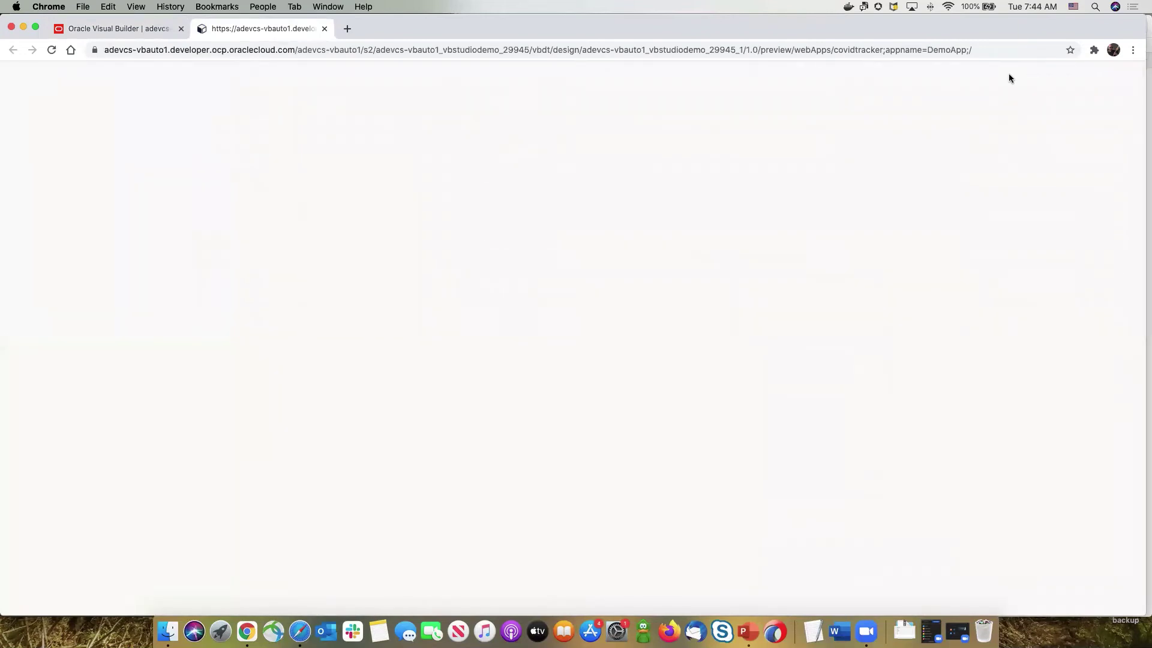
{"action": "left_click", "coordinate": [951, 114]}
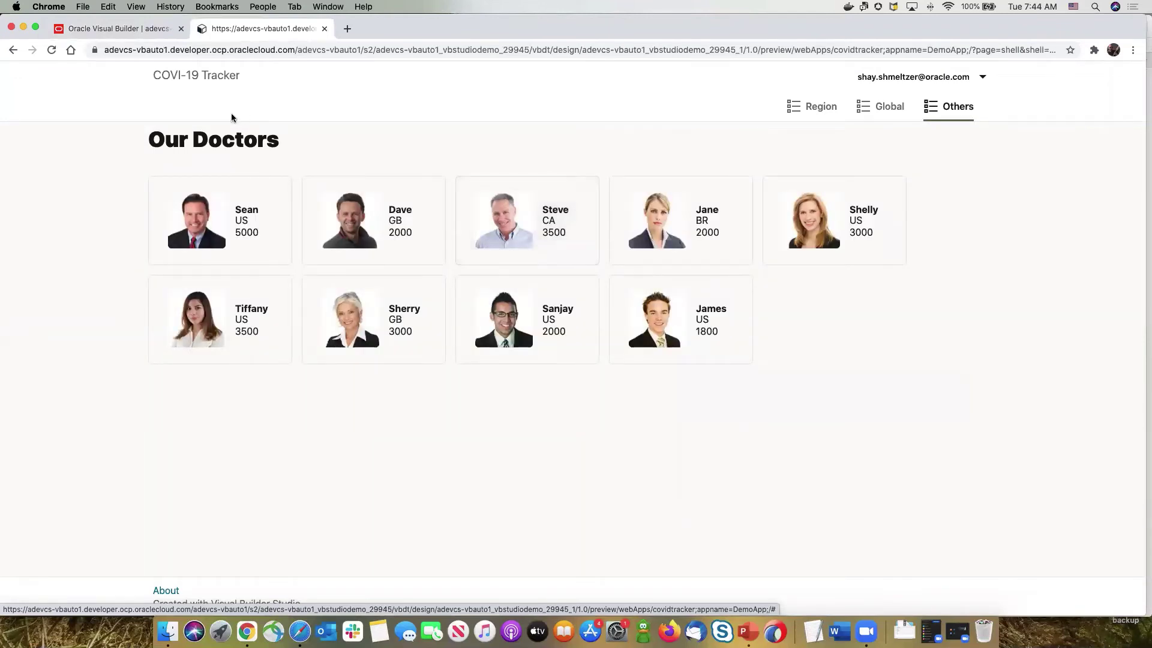
{"action": "left_click", "coordinate": [145, 30]}
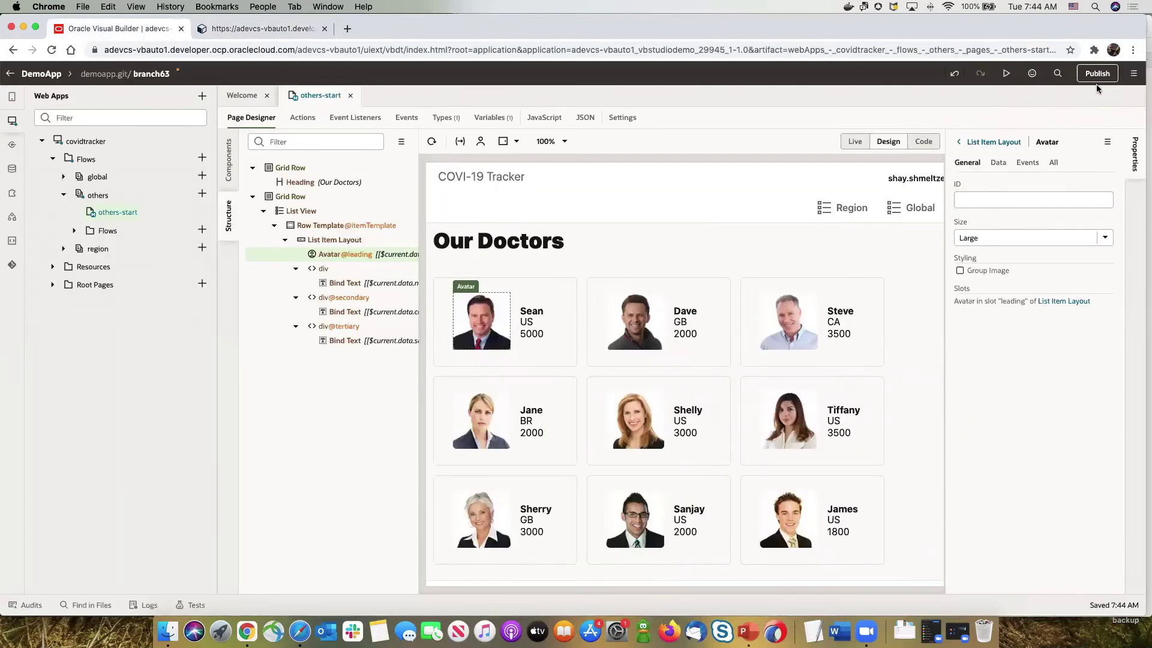
Copy the active application's share link and share the visual application with a clean database.
{"action": "left_click", "coordinate": [1132, 73]}
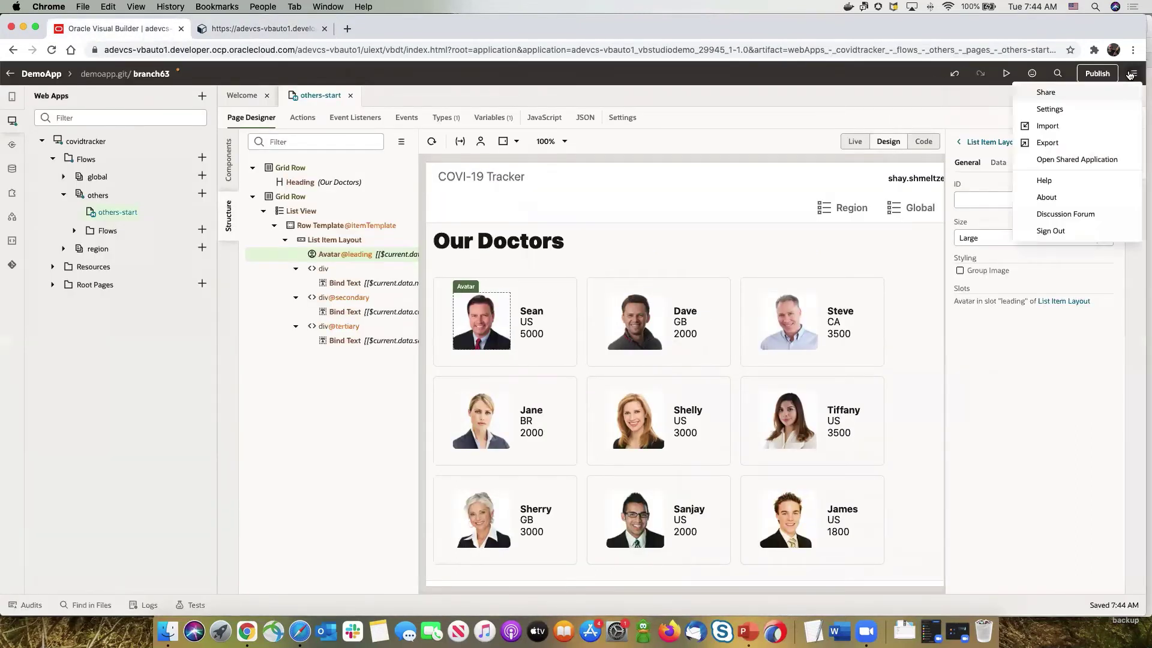
{"action": "left_click", "coordinate": [1102, 87]}
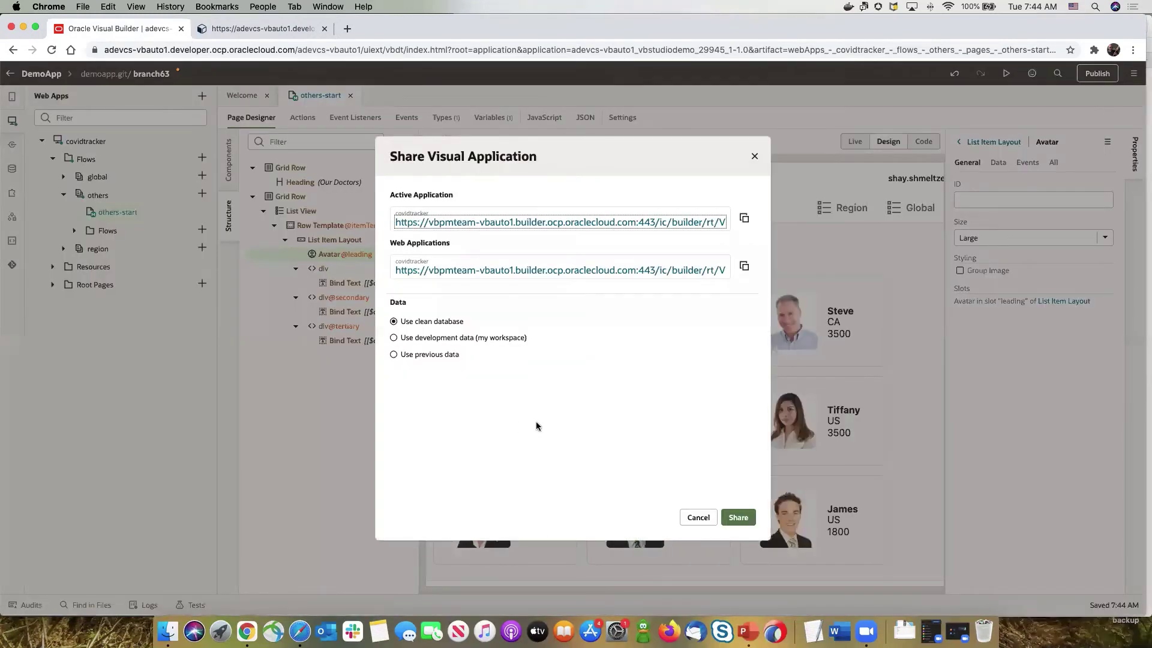
{"action": "left_click", "coordinate": [743, 217]}
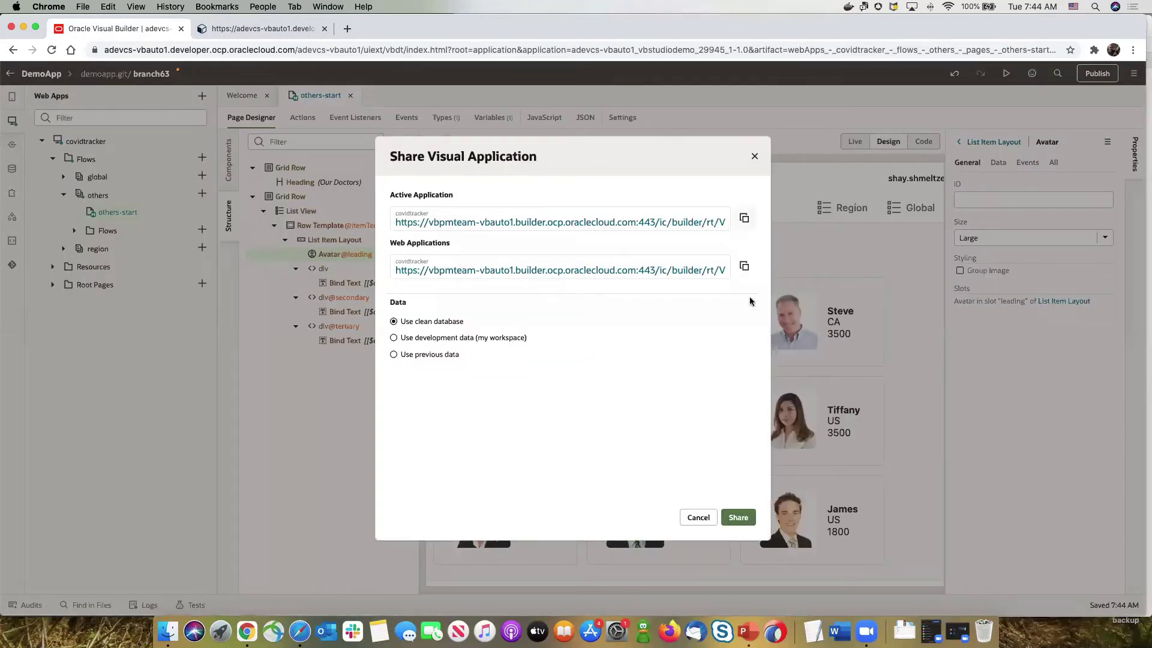
{"action": "left_click", "coordinate": [741, 521]}
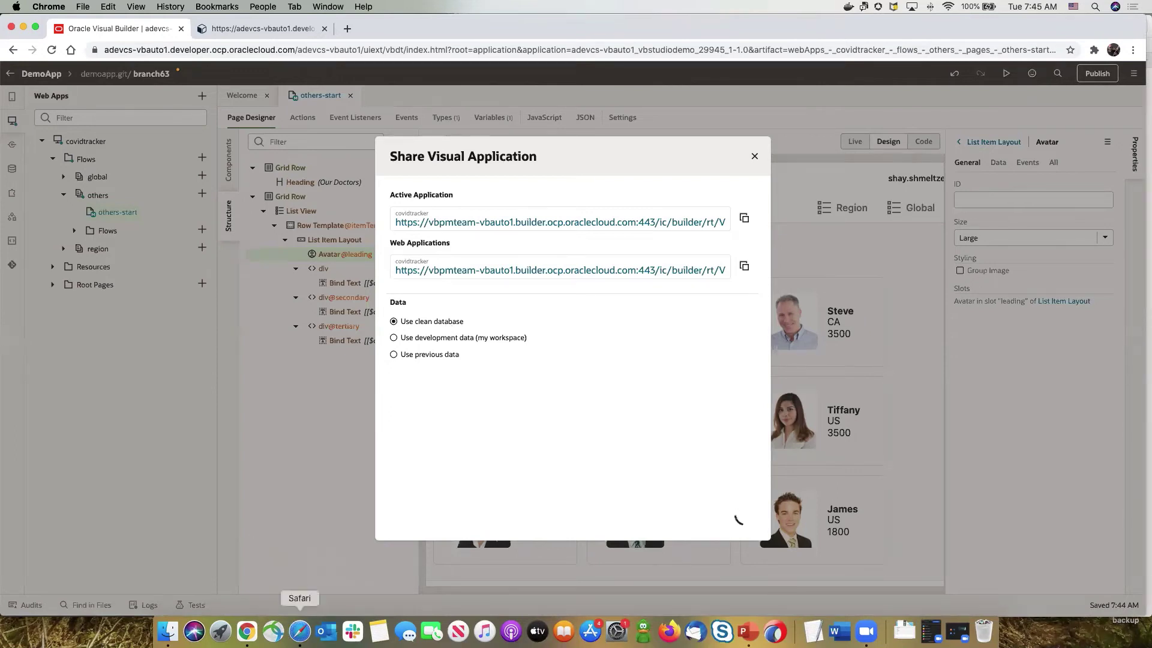
In Safari, inspect the Dev environment's shared demoapp deployment, view covidtracker's Others page, and return to the designer in Chrome.
{"action": "left_click", "coordinate": [299, 631]}
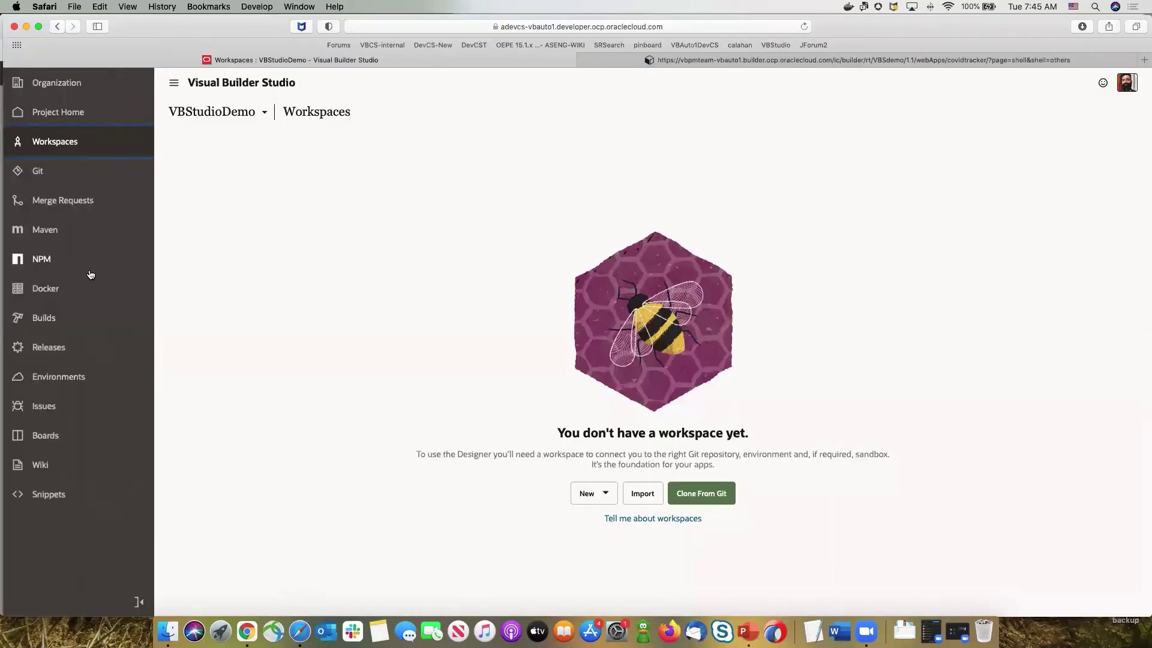
{"action": "left_click", "coordinate": [77, 378]}
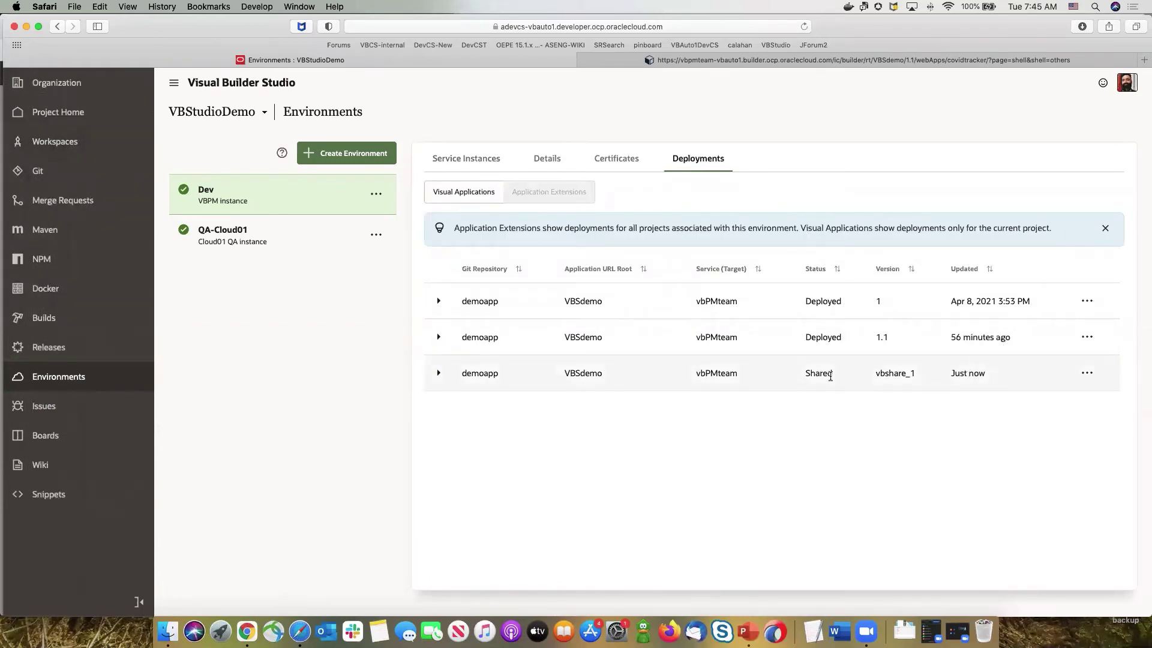
{"action": "left_click", "coordinate": [438, 373]}
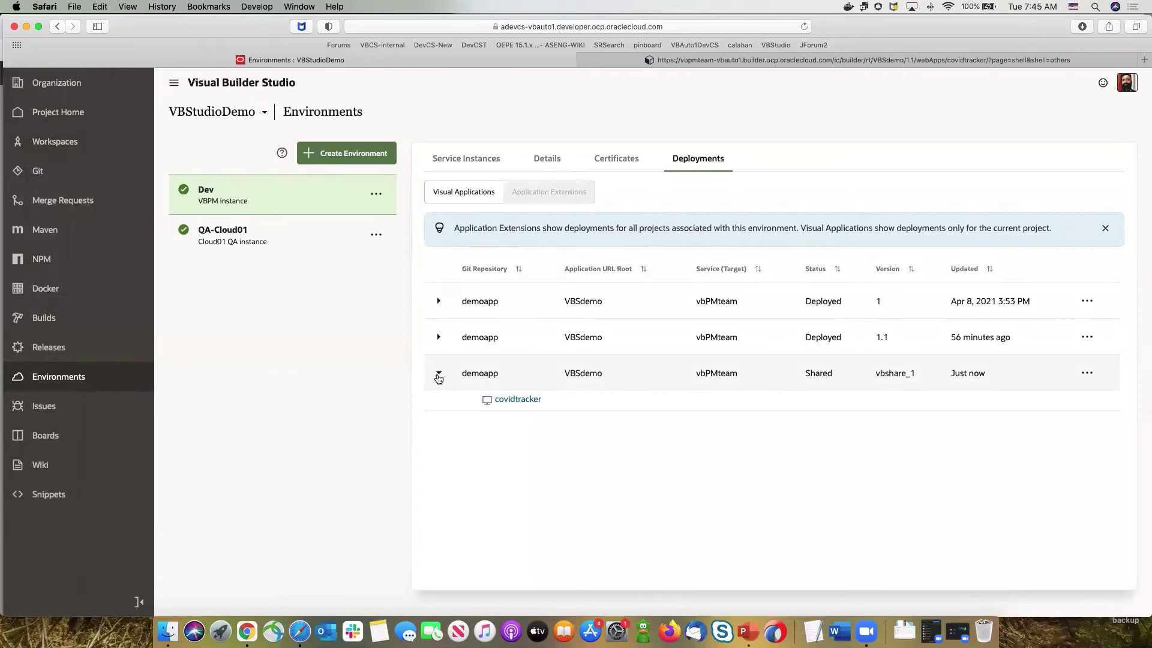
{"action": "left_click", "coordinate": [532, 400]}
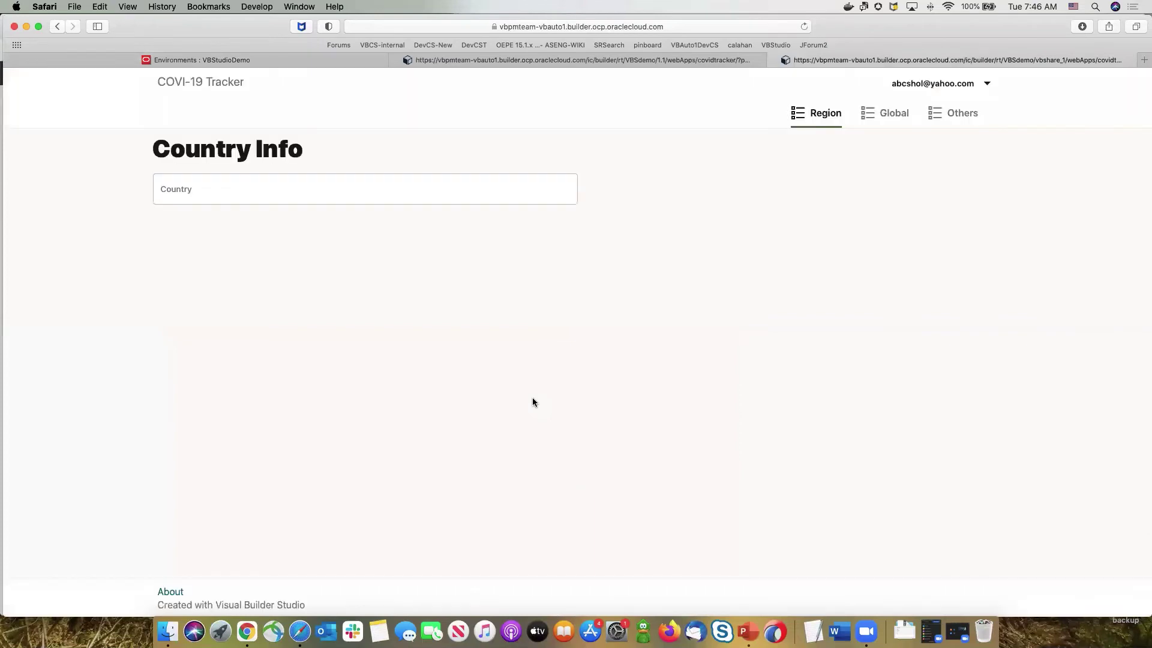
{"action": "left_click", "coordinate": [957, 115]}
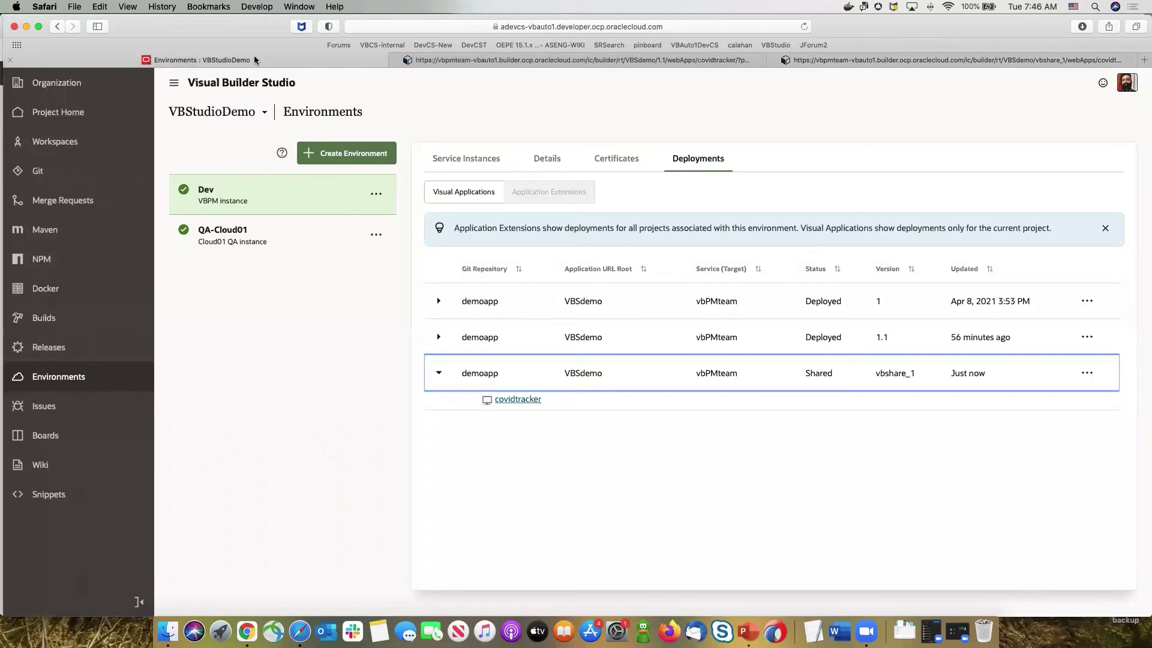
{"action": "key", "text": "super+Tab"}
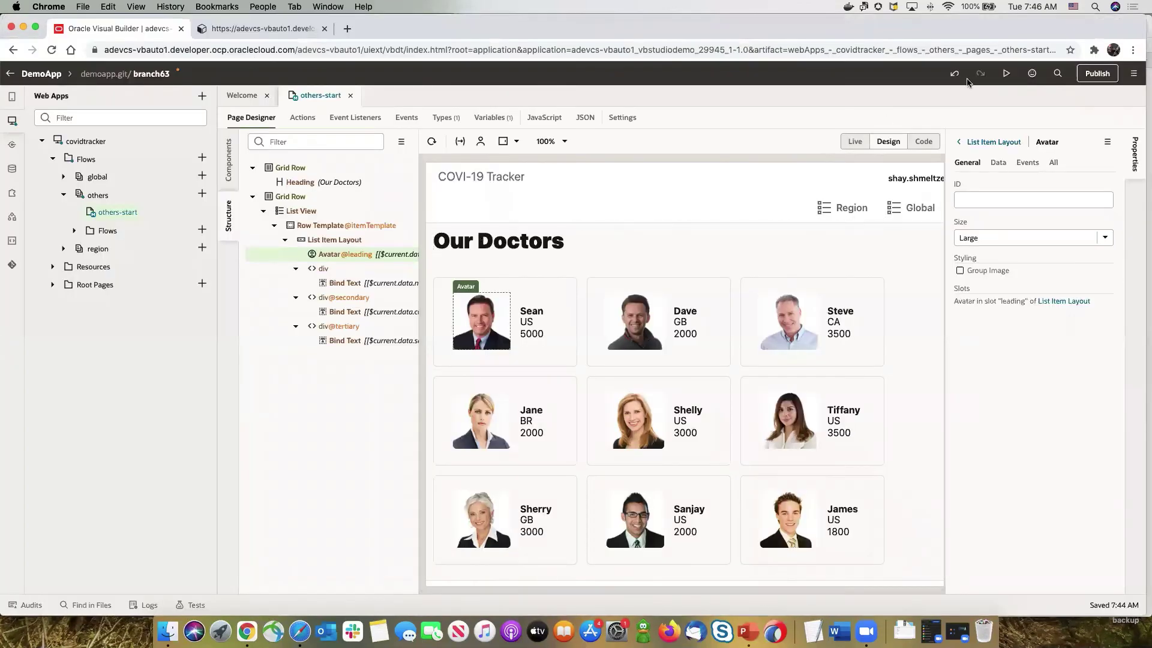
{"action": "left_click", "coordinate": [1134, 74]}
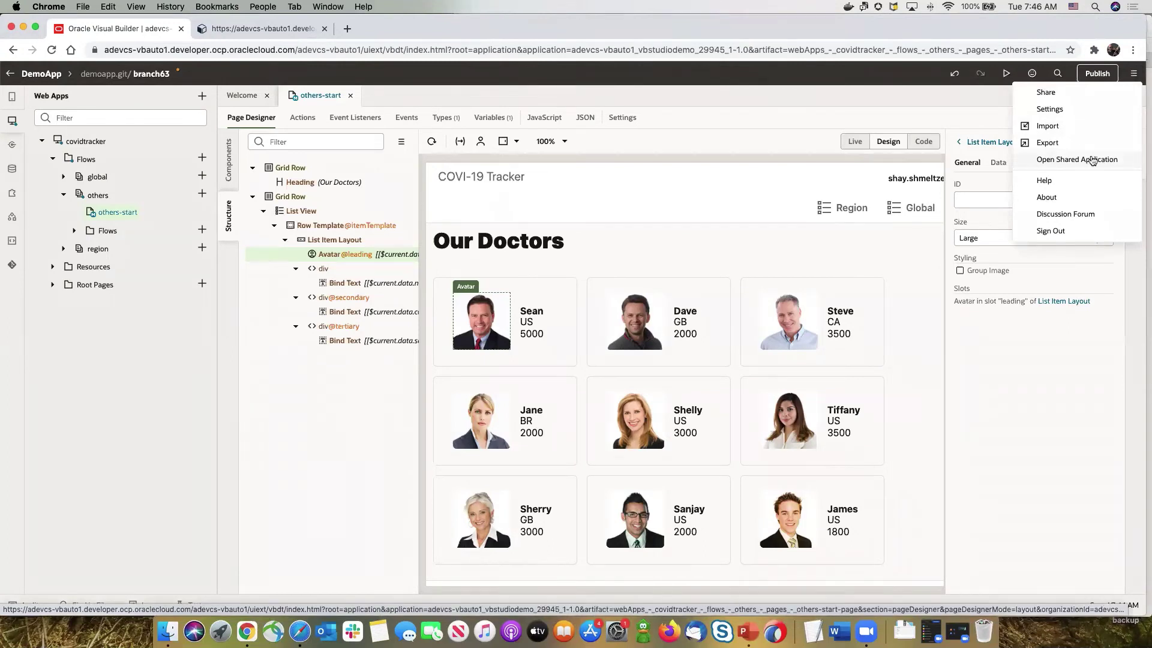
{"action": "left_click", "coordinate": [829, 100]}
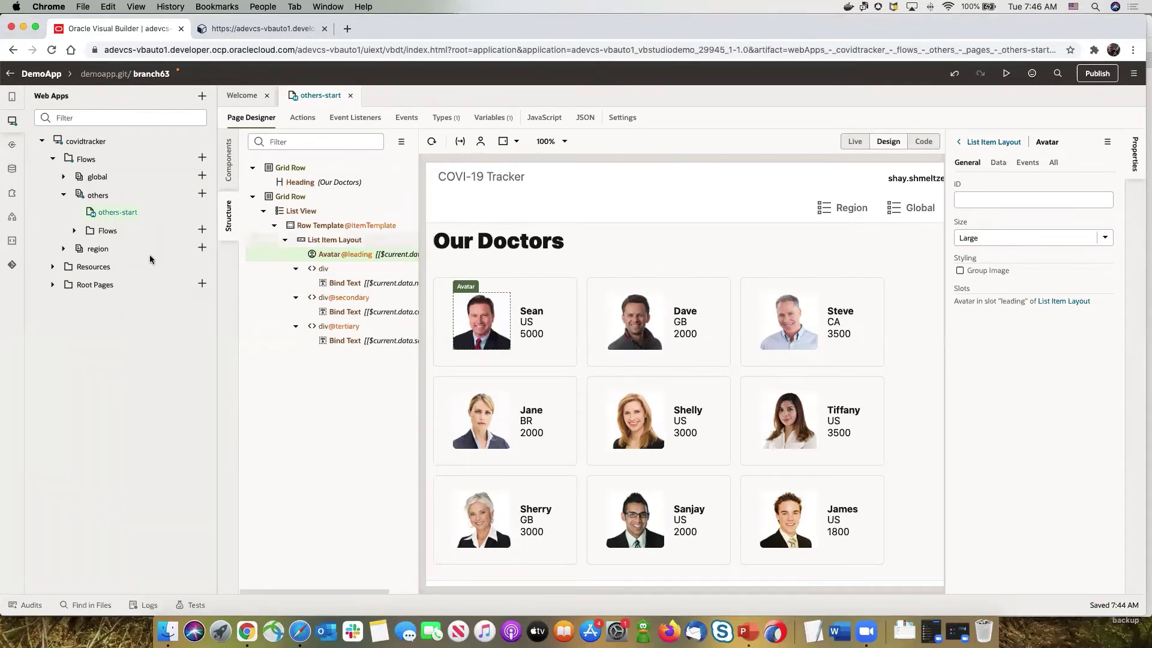
Show the workspace's Git changes and add a button between the "Our Doctors" heading and the doctors list.
{"action": "left_click", "coordinate": [12, 266]}
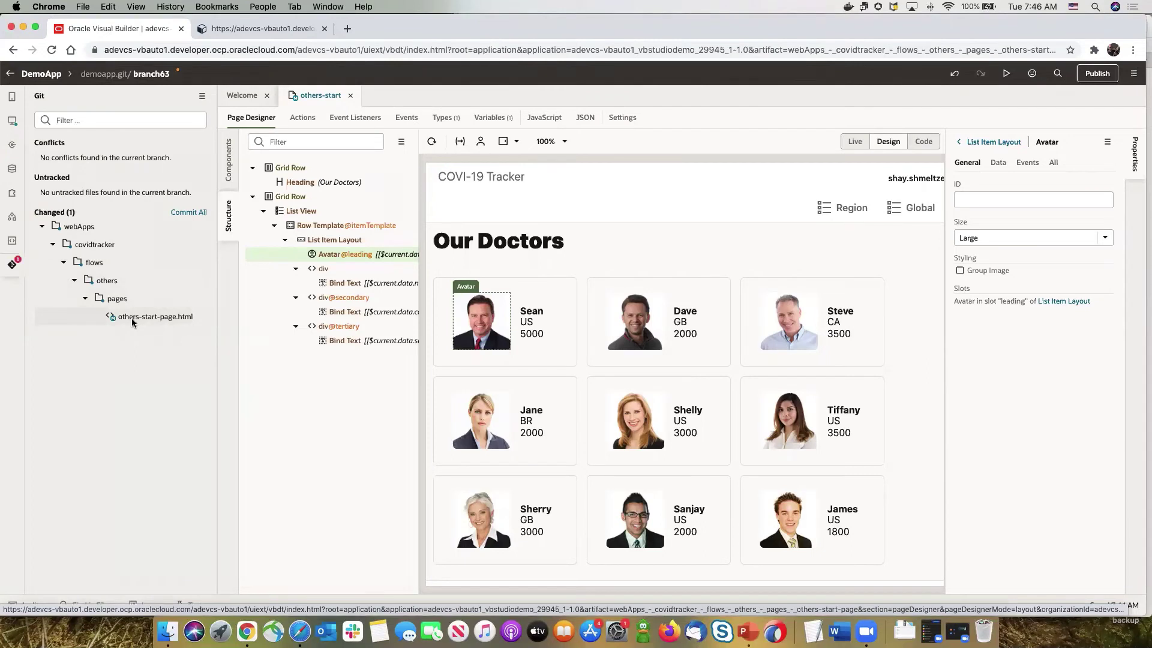
{"action": "left_click", "coordinate": [227, 161]}
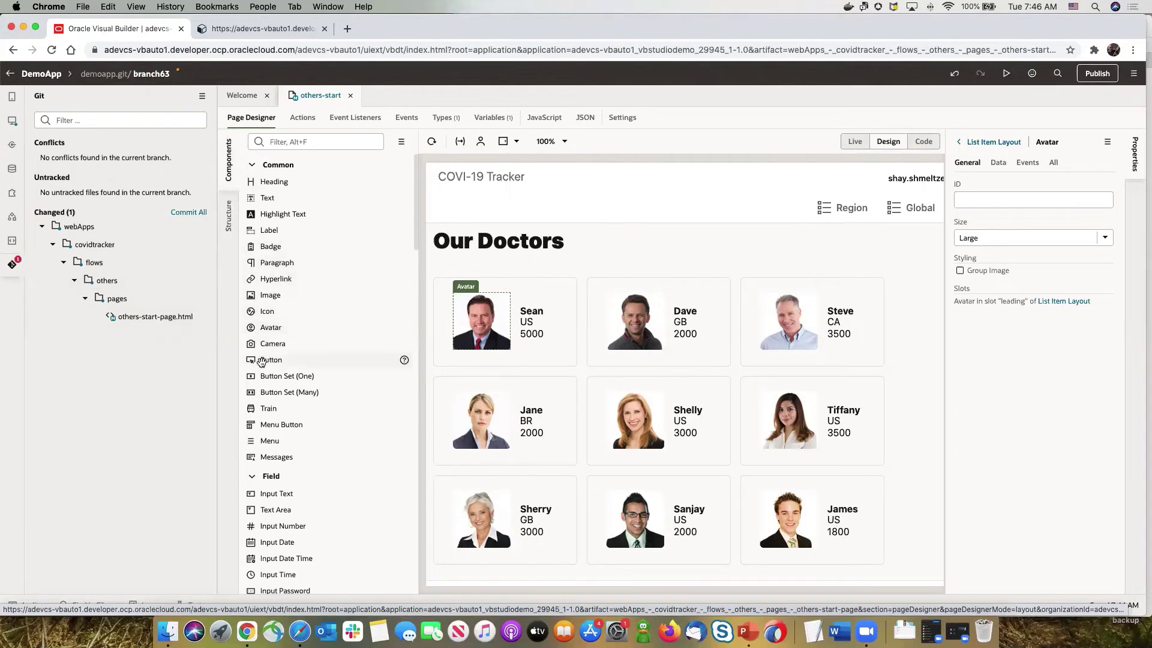
{"action": "left_click_drag", "start_coordinate": [271, 359], "coordinate": [472, 262]}
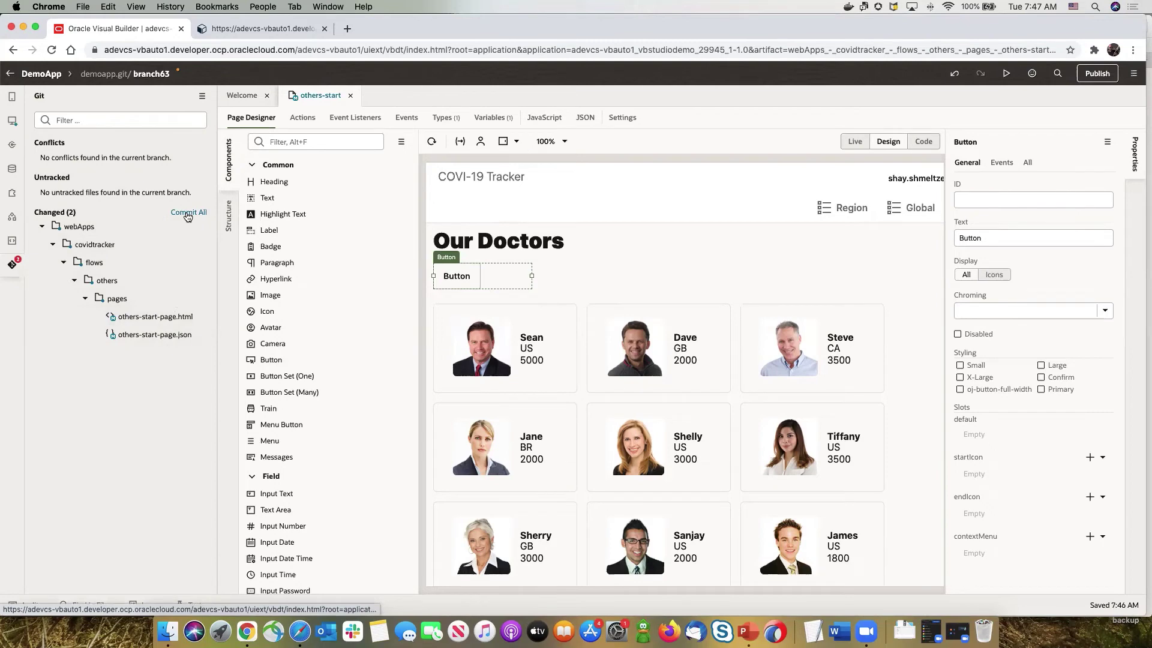
Commit both changed others-start-page files to branch63 with the message "Fix for issue63".
{"action": "left_click", "coordinate": [153, 74]}
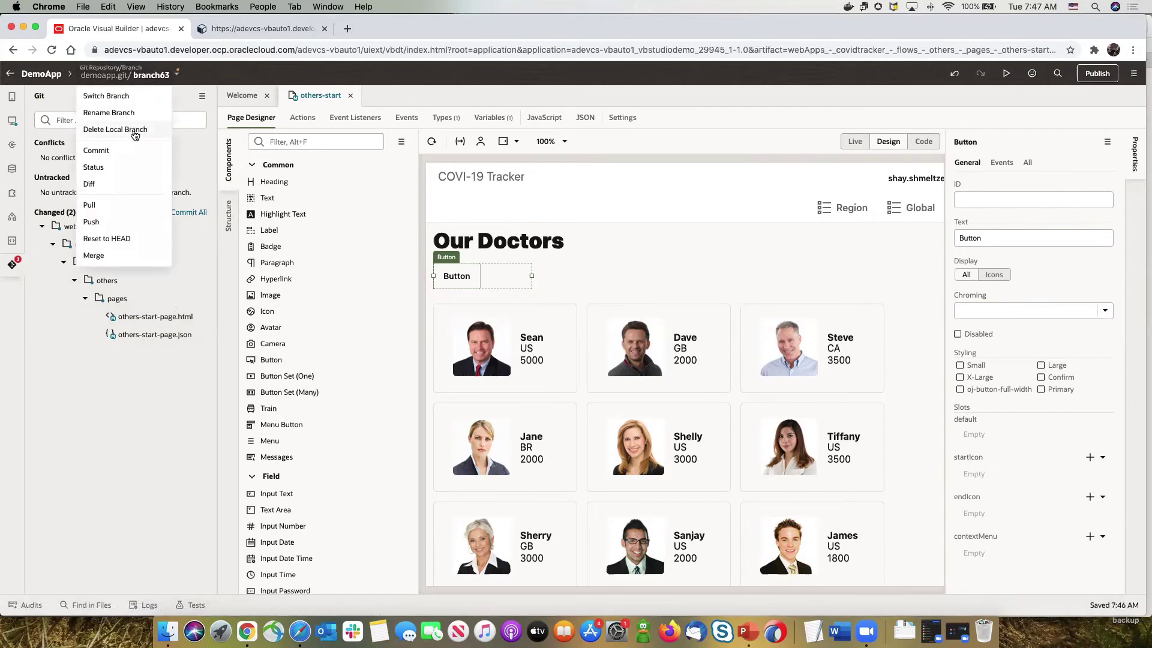
{"action": "left_click", "coordinate": [127, 150]}
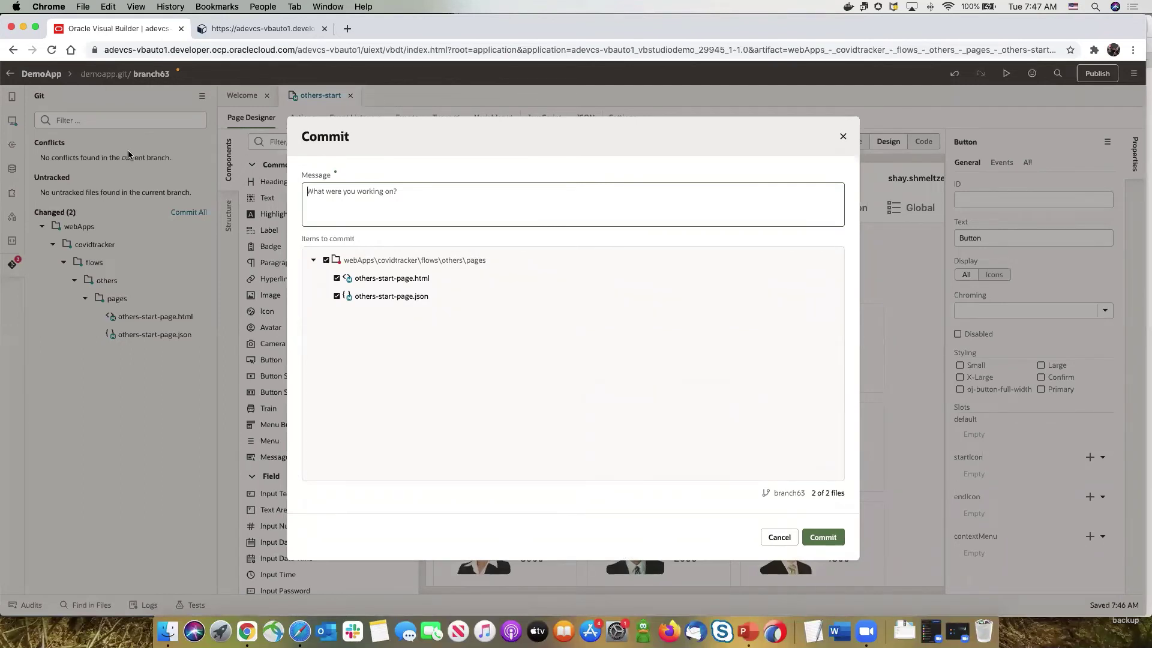
{"action": "left_click", "coordinate": [337, 212]}
{"action": "type", "text": "Fix for issue63"}
{"action": "left_click", "coordinate": [837, 538]}
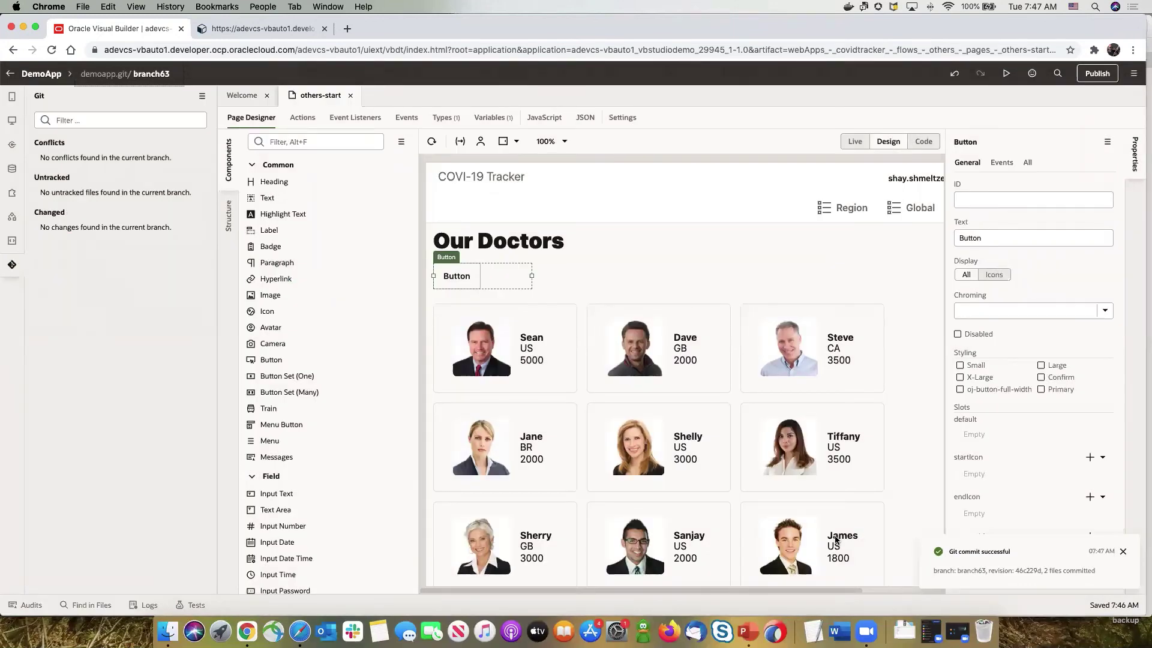
Switch to Safari and check which branches the remote demoapp.git repository contains.
{"action": "key", "text": "super+Tab"}
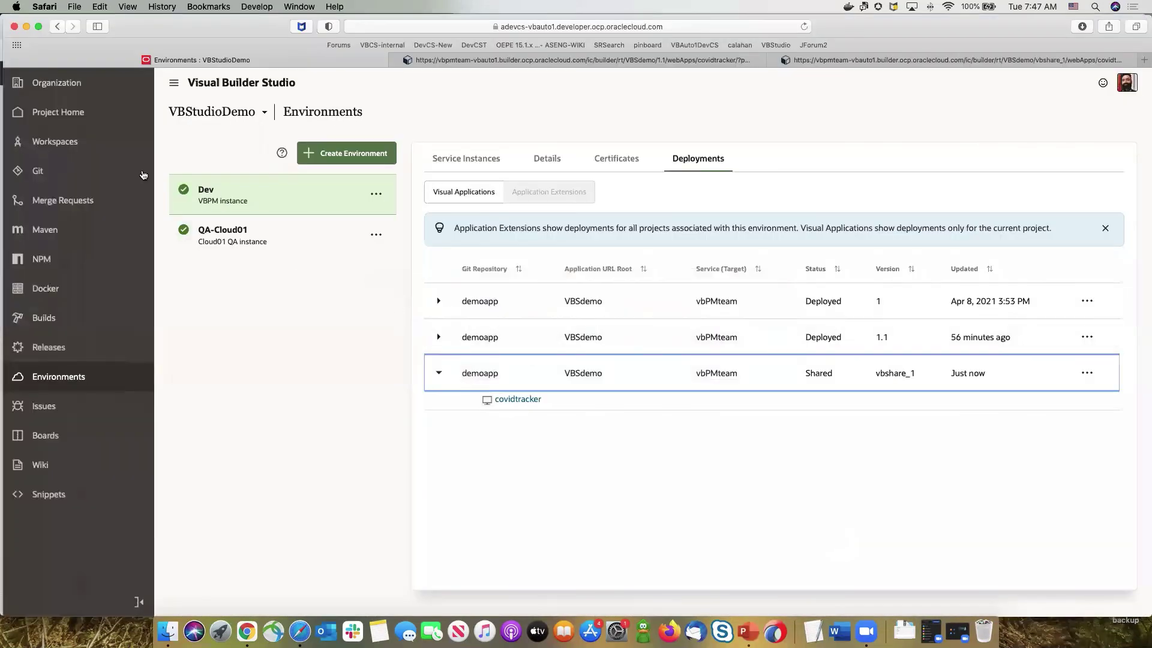
{"action": "left_click", "coordinate": [37, 171]}
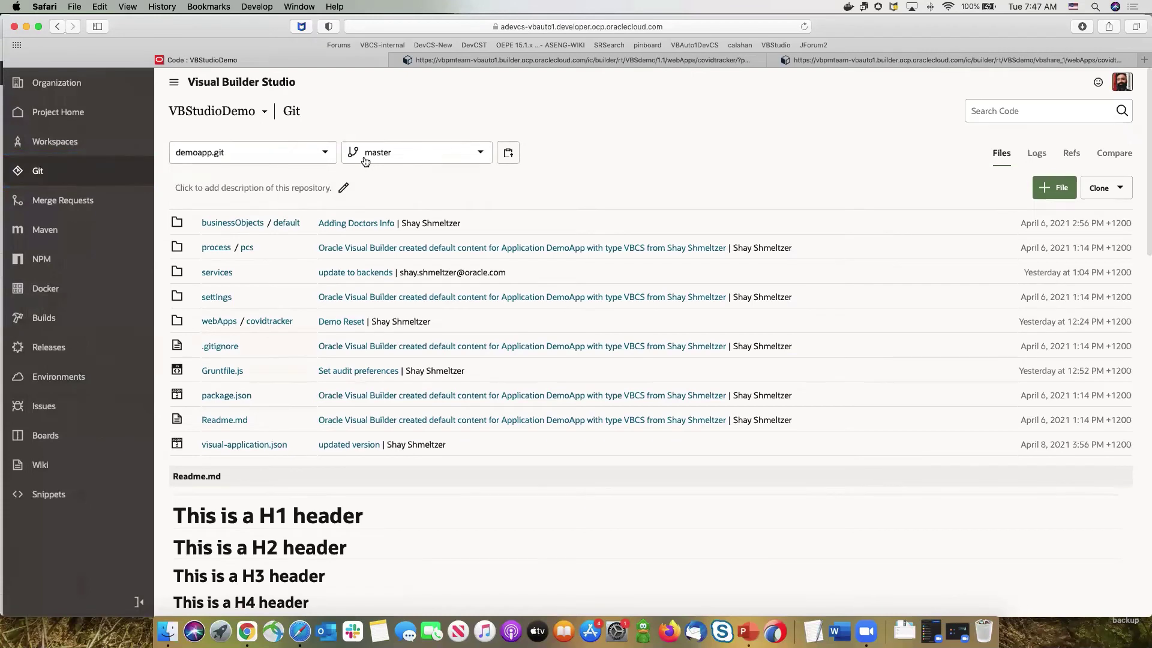
{"action": "left_click", "coordinate": [365, 159]}
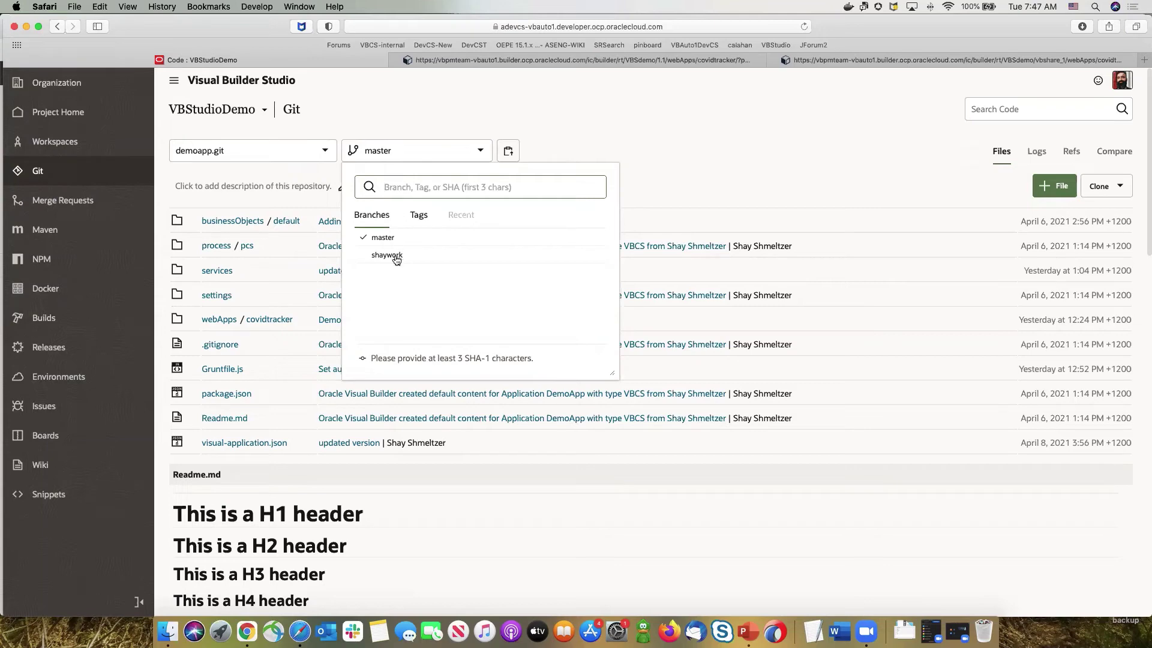
{"action": "left_click", "coordinate": [644, 119]}
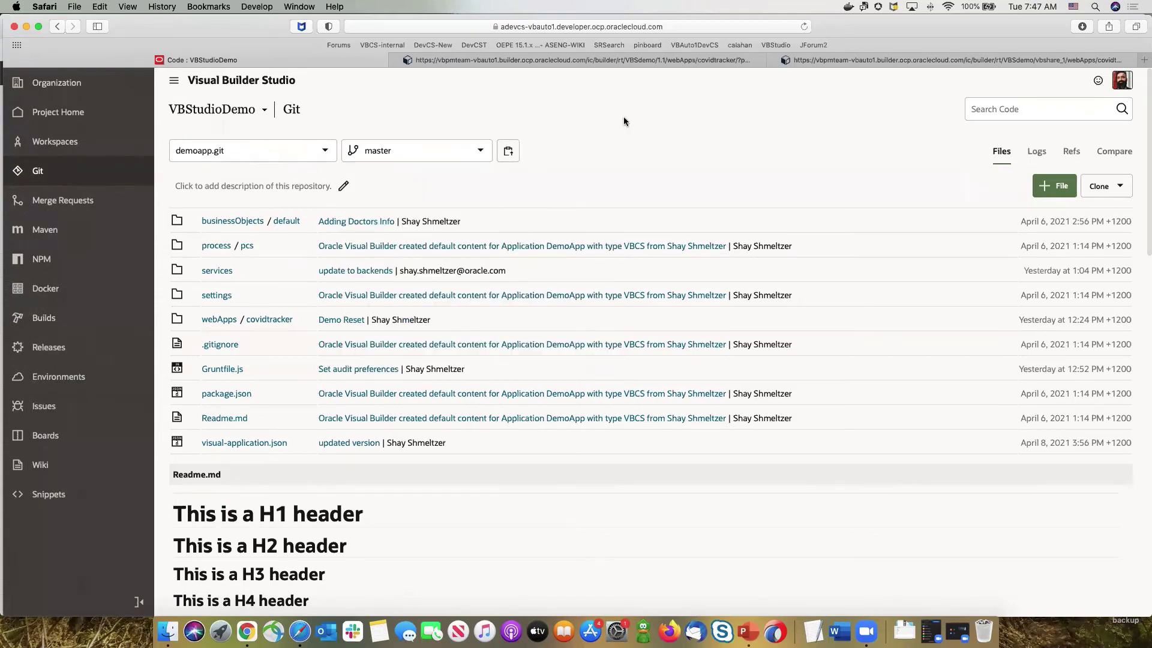
Return to the designer in Chrome and push branch63 to the remote repository as a new branch.
{"action": "key", "text": "super+Tab"}
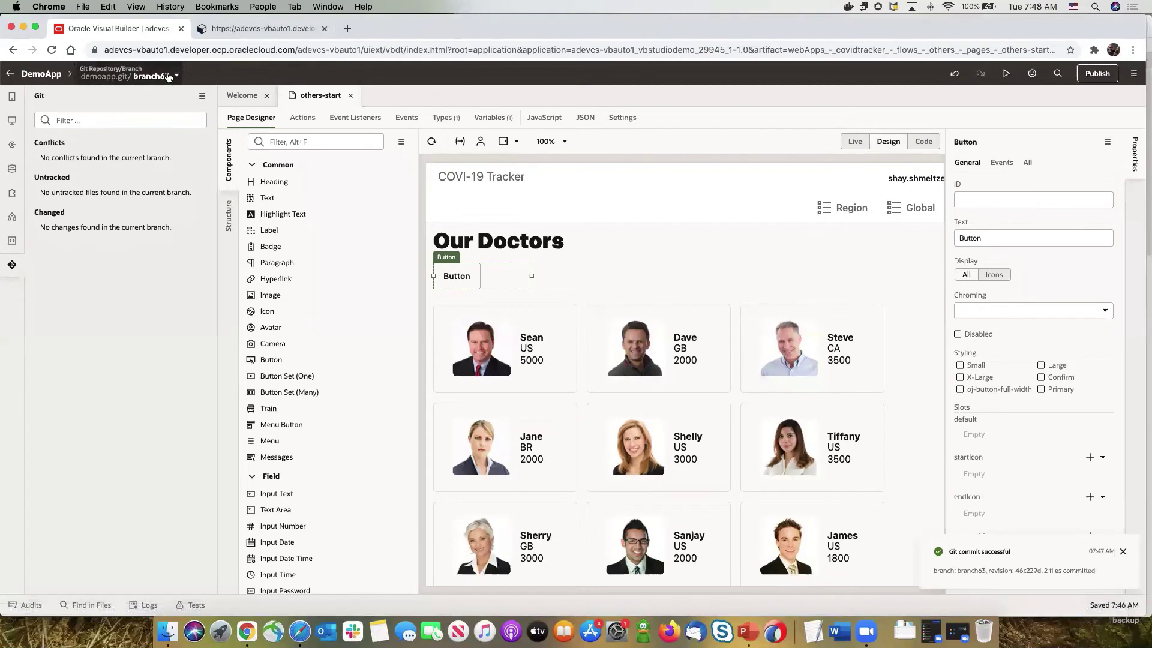
{"action": "left_click", "coordinate": [203, 96]}
{"action": "left_click", "coordinate": [93, 222]}
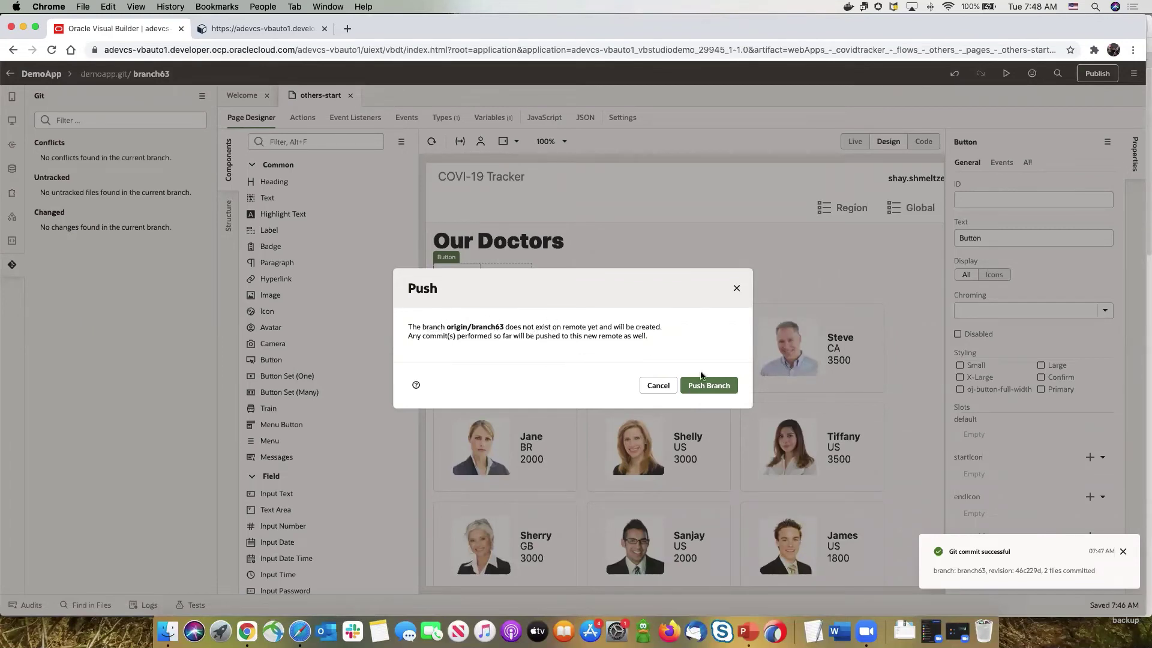
{"action": "left_click", "coordinate": [714, 385]}
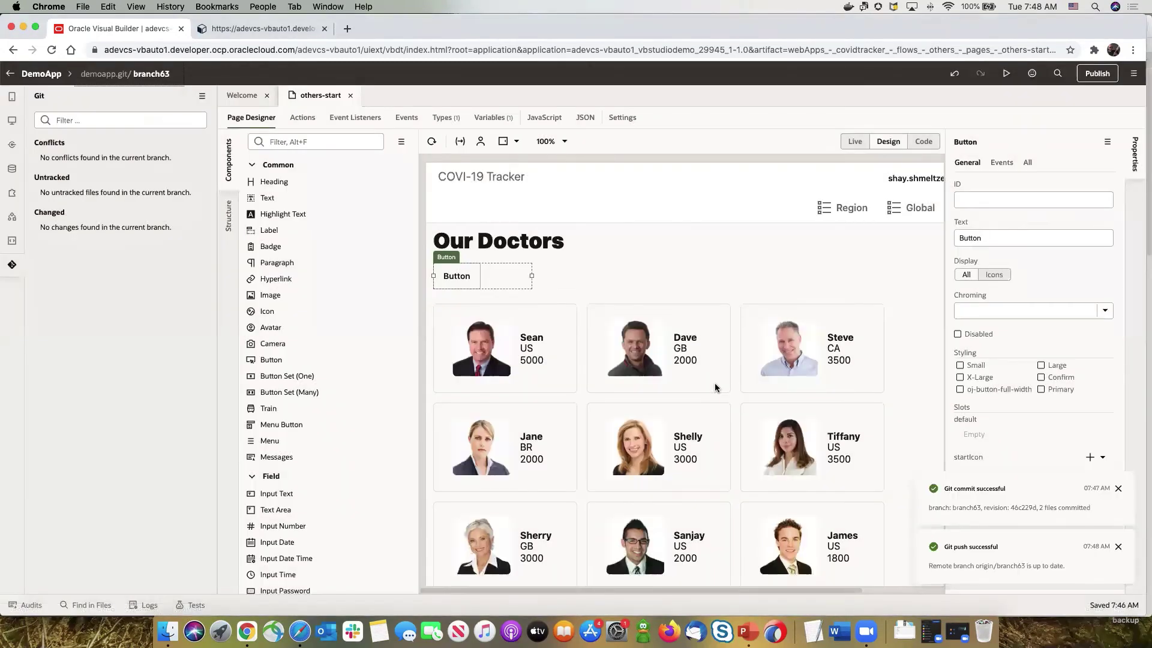
In Safari, reload the demoapp.git page, examine the "Fix for issue63" commit's changes on branch63, and return to the designer in Chrome.
{"action": "key", "text": "super+Tab"}
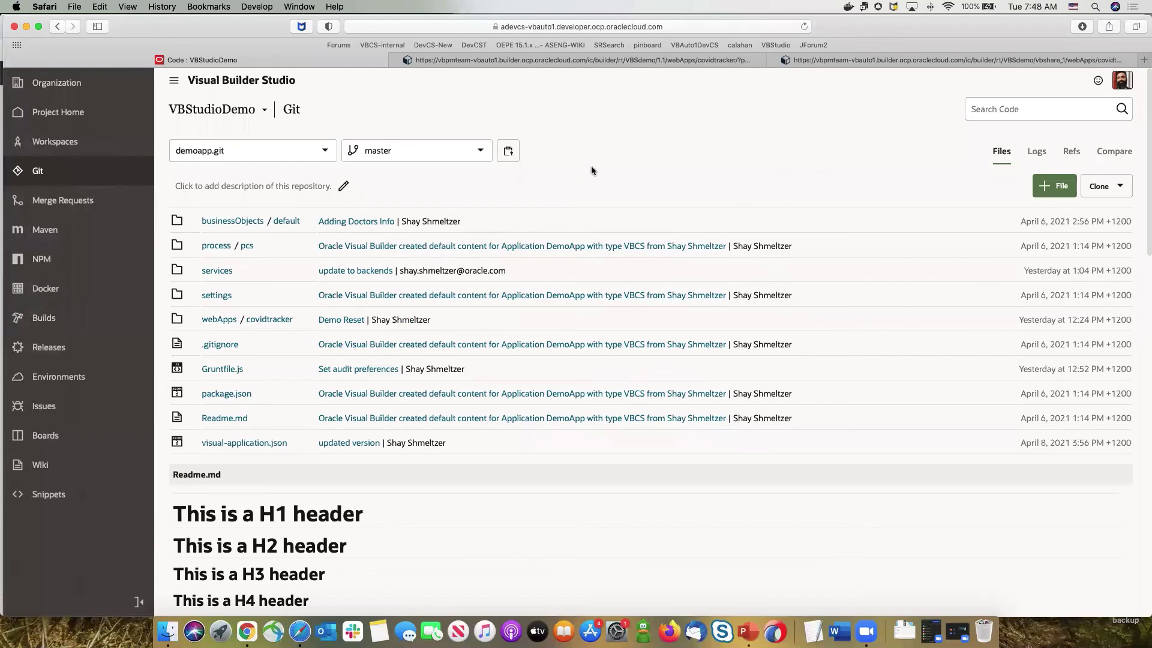
{"action": "right_click", "coordinate": [592, 166]}
{"action": "left_click", "coordinate": [483, 150]}
{"action": "right_click", "coordinate": [595, 119]}
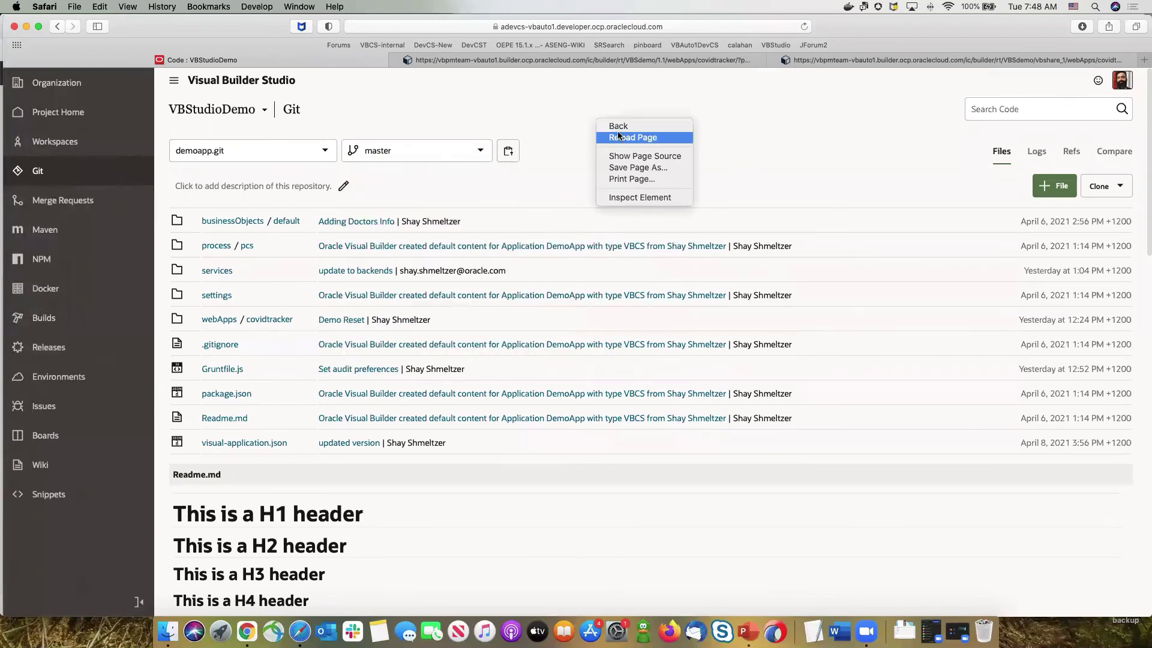
{"action": "left_click", "coordinate": [619, 137]}
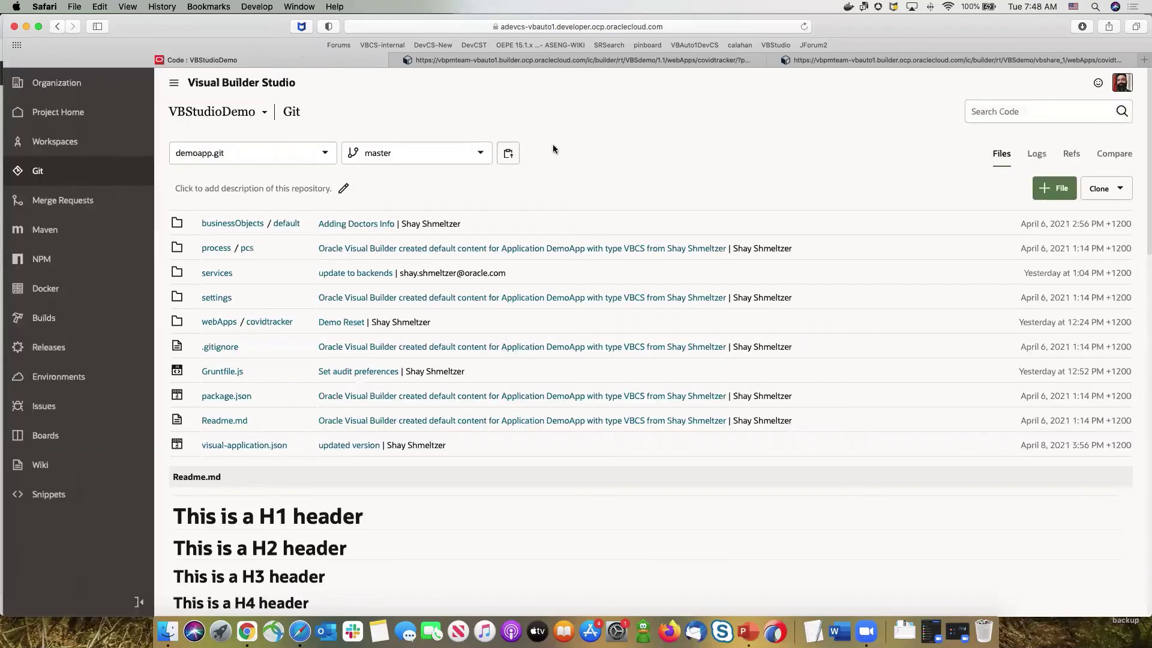
{"action": "left_click", "coordinate": [481, 158]}
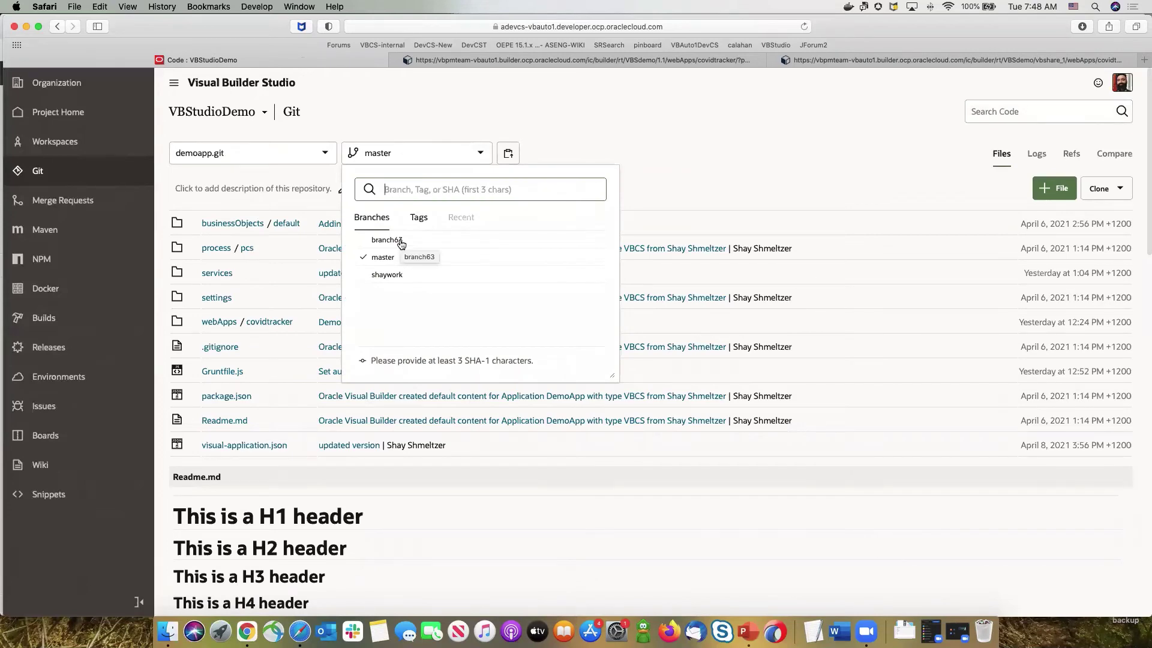
{"action": "left_click", "coordinate": [400, 242]}
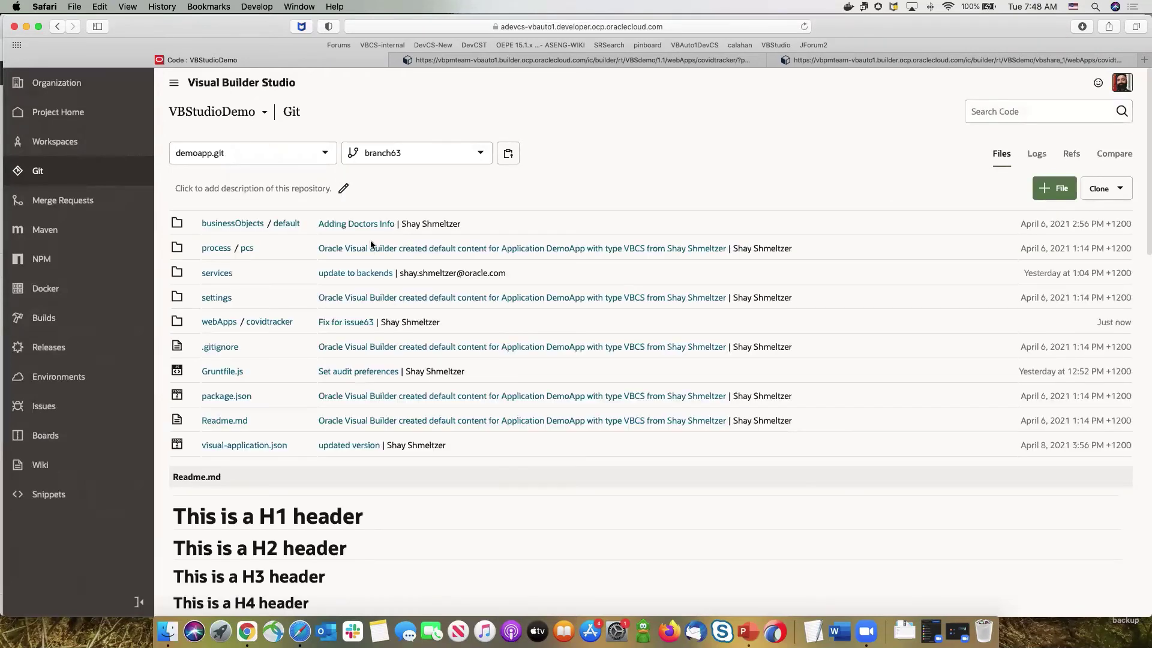
{"action": "left_click", "coordinate": [347, 322]}
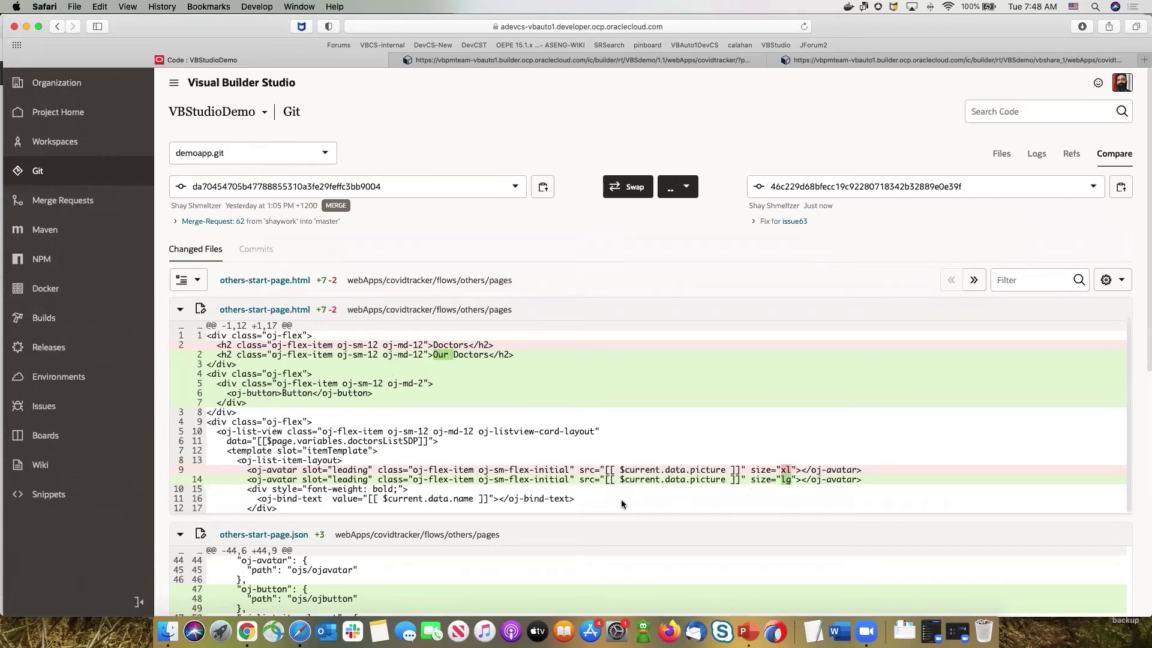
{"action": "key", "text": "super+Tab"}
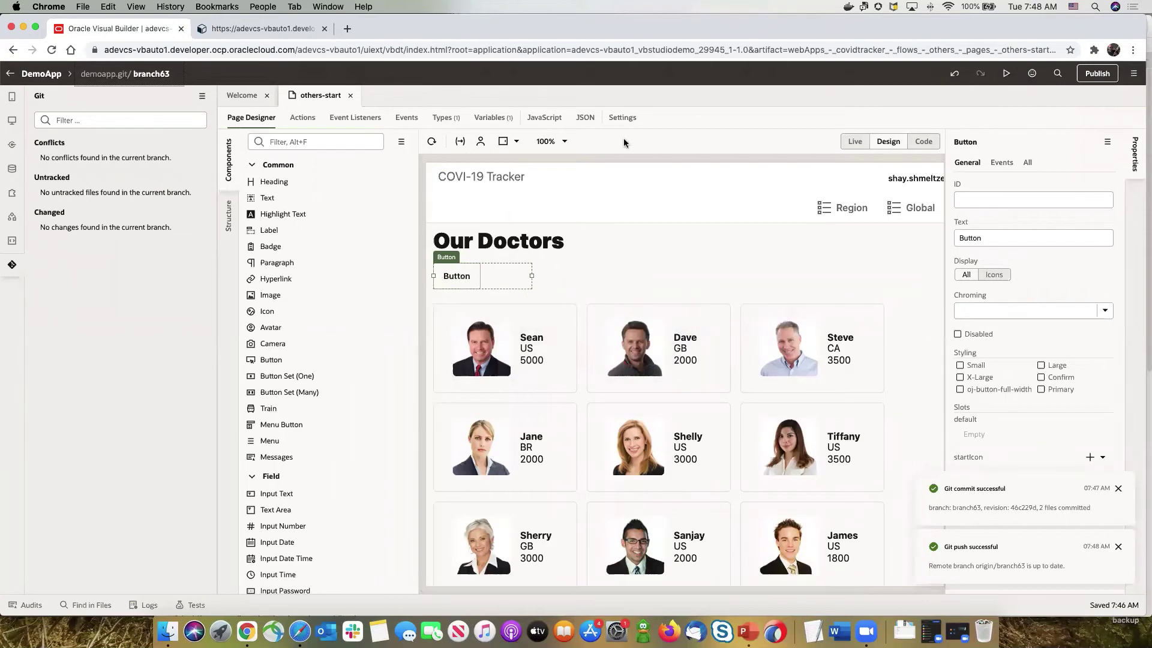
Start publishing branch63 with Merge After Review, entering the description "fix for issue63" and adding the two team members as reviewers.
{"action": "left_click", "coordinate": [1091, 78]}
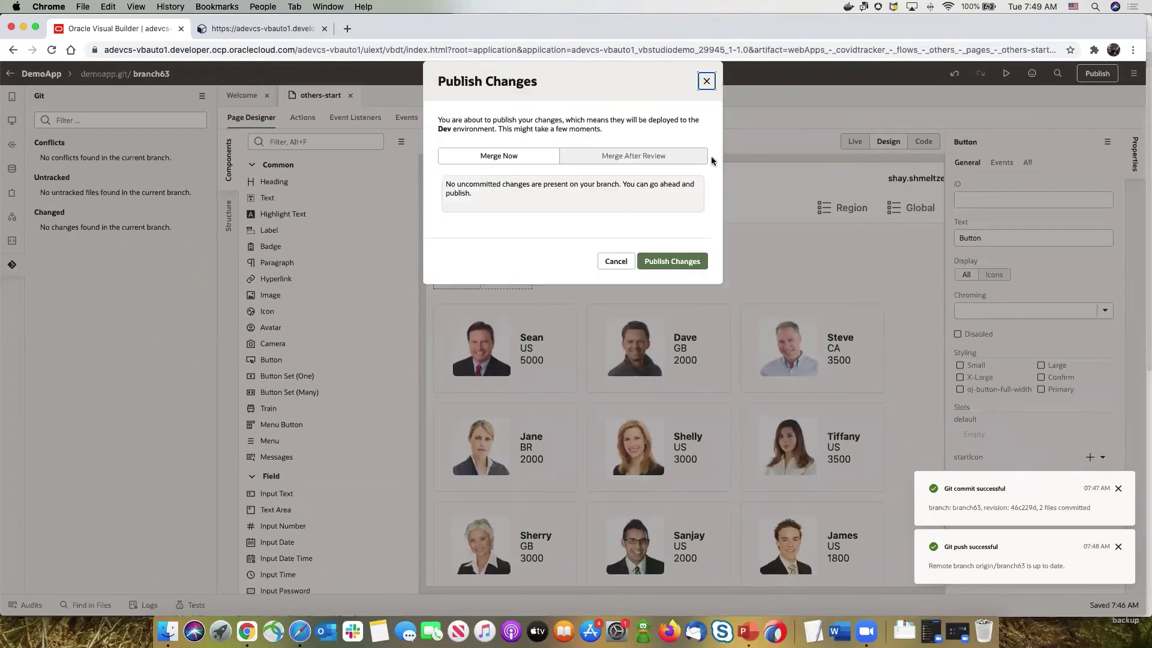
{"action": "left_click", "coordinate": [636, 156]}
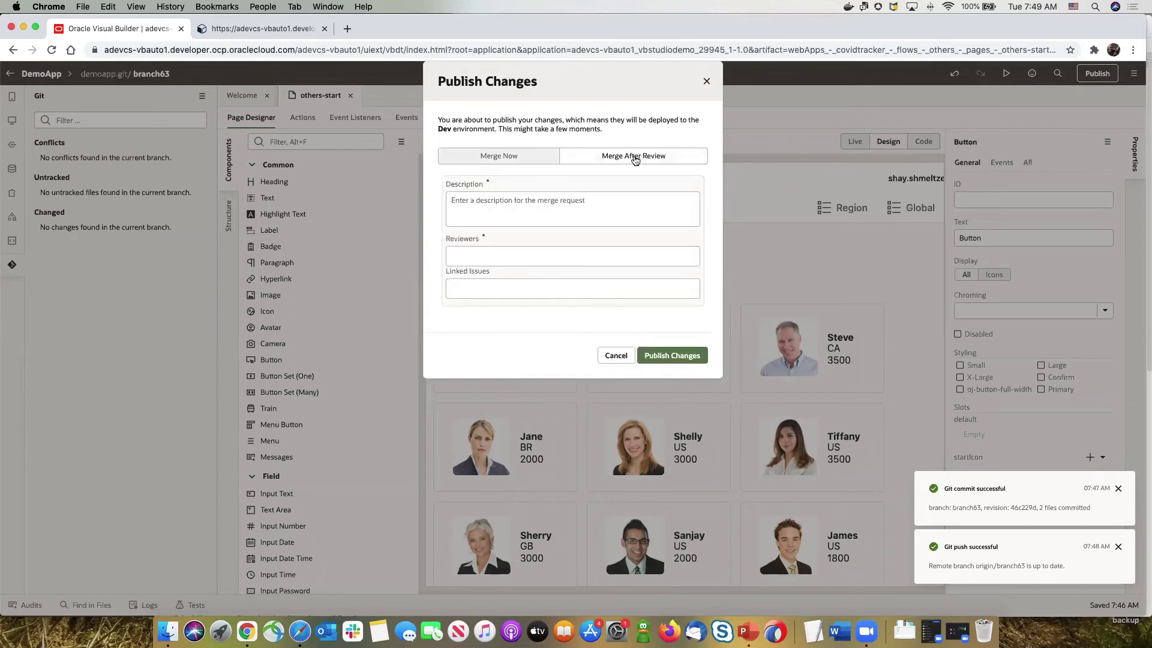
{"action": "left_click", "coordinate": [612, 210]}
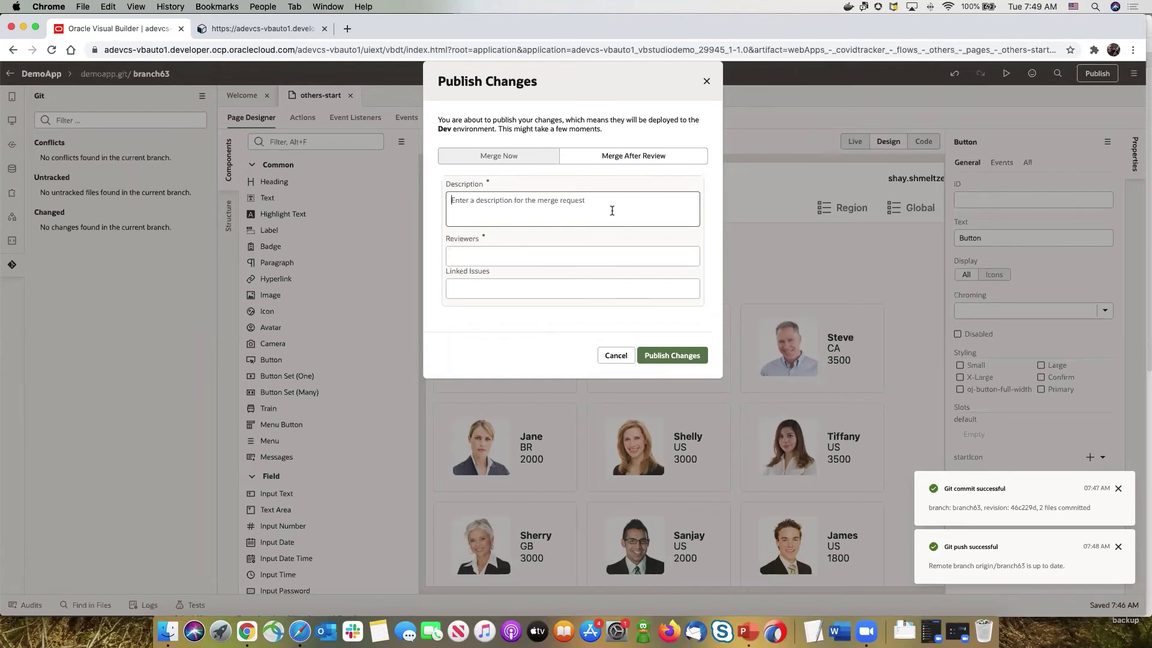
{"action": "type", "text": "fix "}
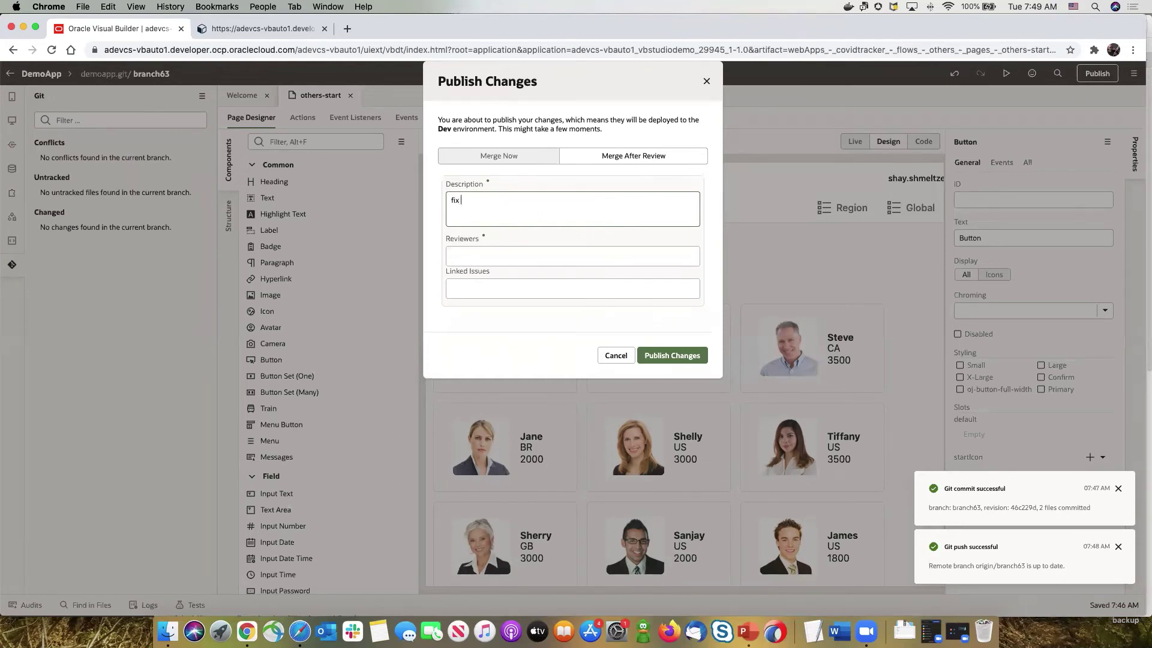
{"action": "type", "text": "for issue63"}
{"action": "left_click", "coordinate": [638, 252]}
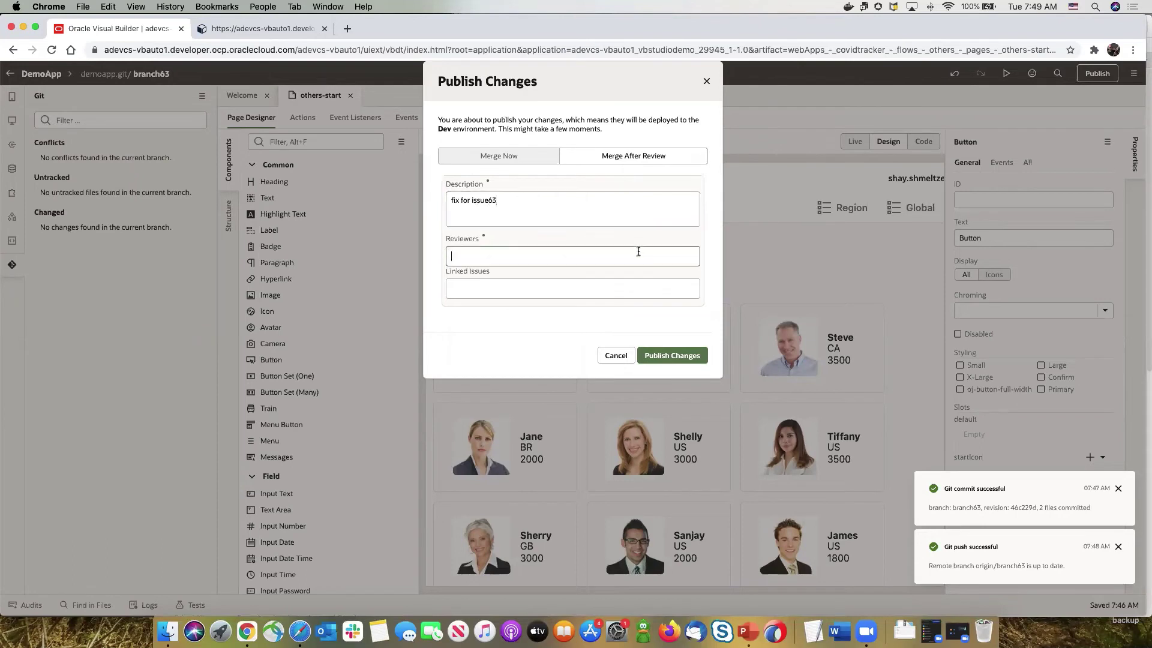
{"action": "left_click", "coordinate": [597, 277]}
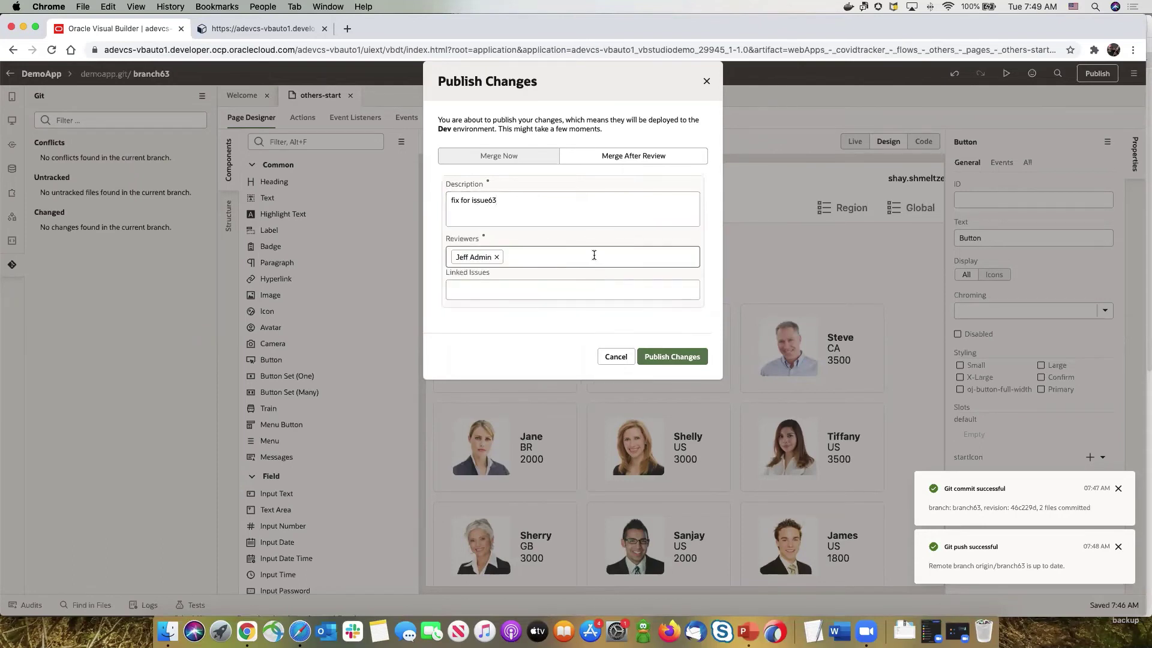
{"action": "left_click", "coordinate": [495, 303]}
Link Defect 63 and Defect 44 to the merge request, publish the changes and close the publishing dialog.
{"action": "left_click", "coordinate": [577, 290]}
{"action": "type", "text": "63"}
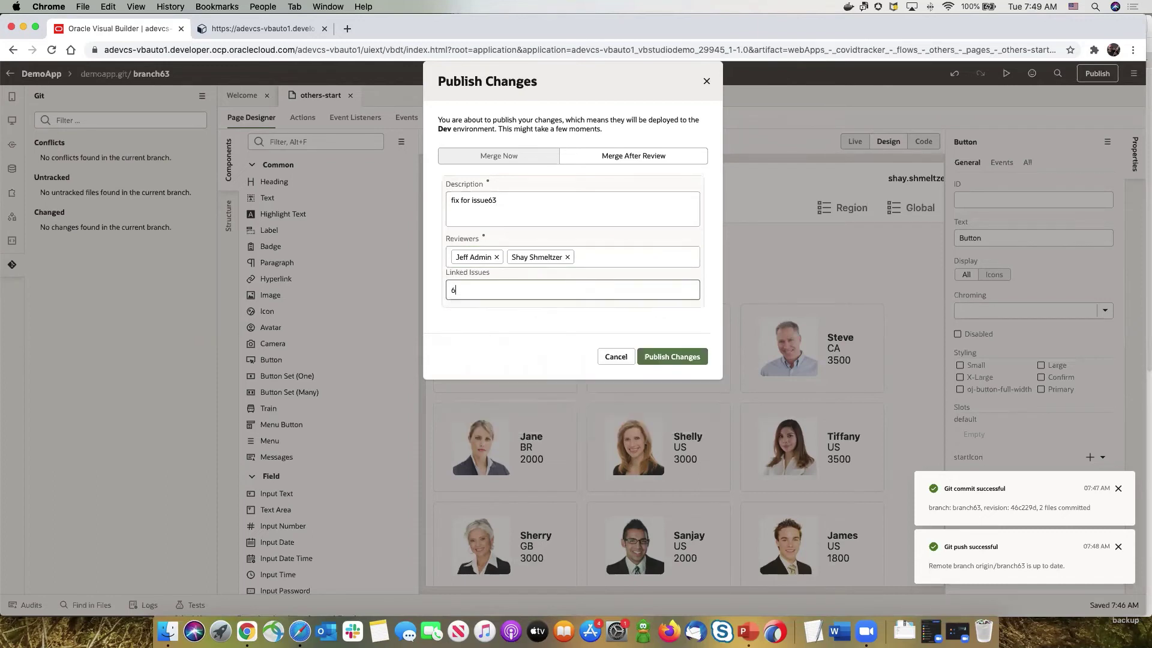
{"action": "left_click", "coordinate": [574, 316]}
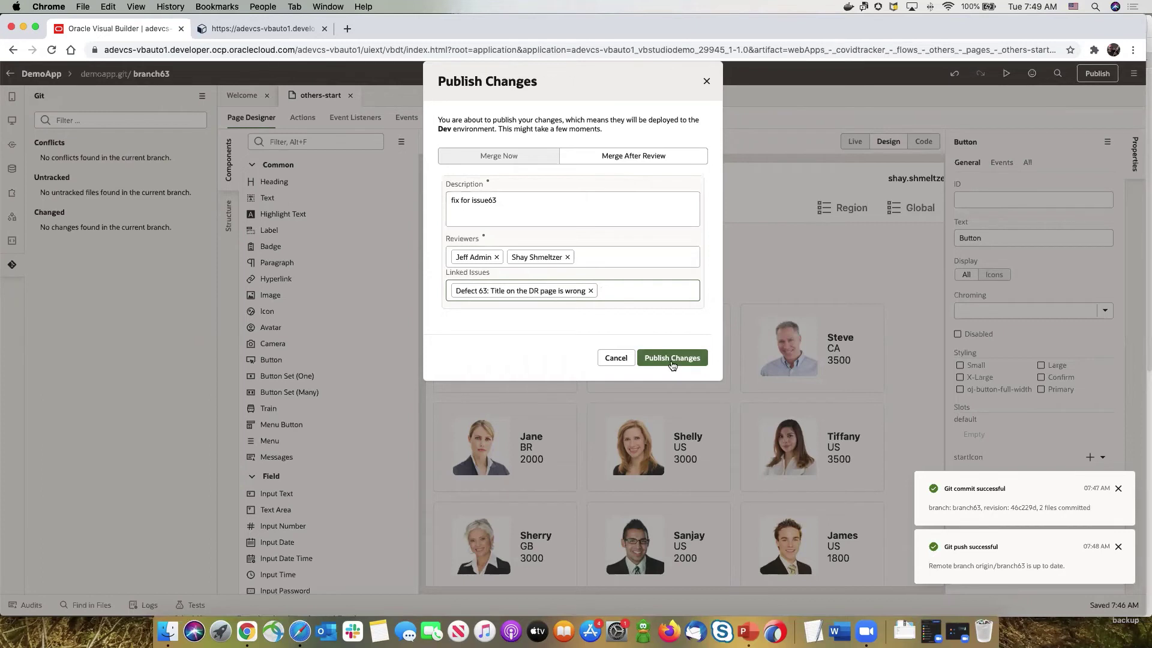
{"action": "type", "text": "43"}
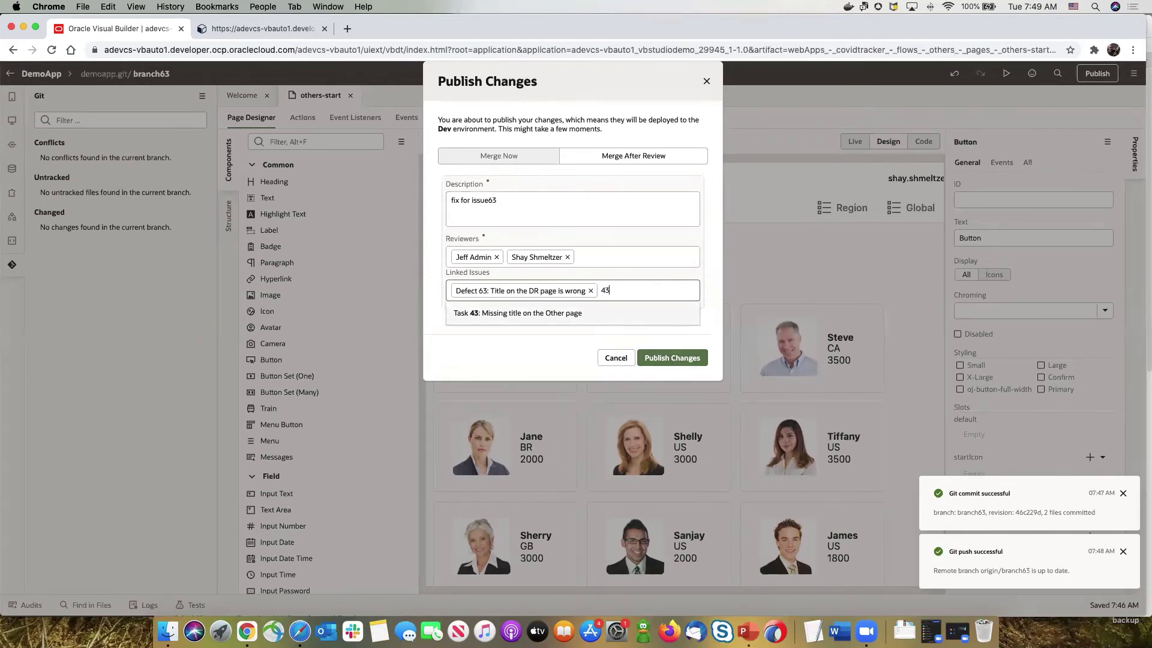
{"action": "key", "text": "BackSpace"}
{"action": "type", "text": "1"}
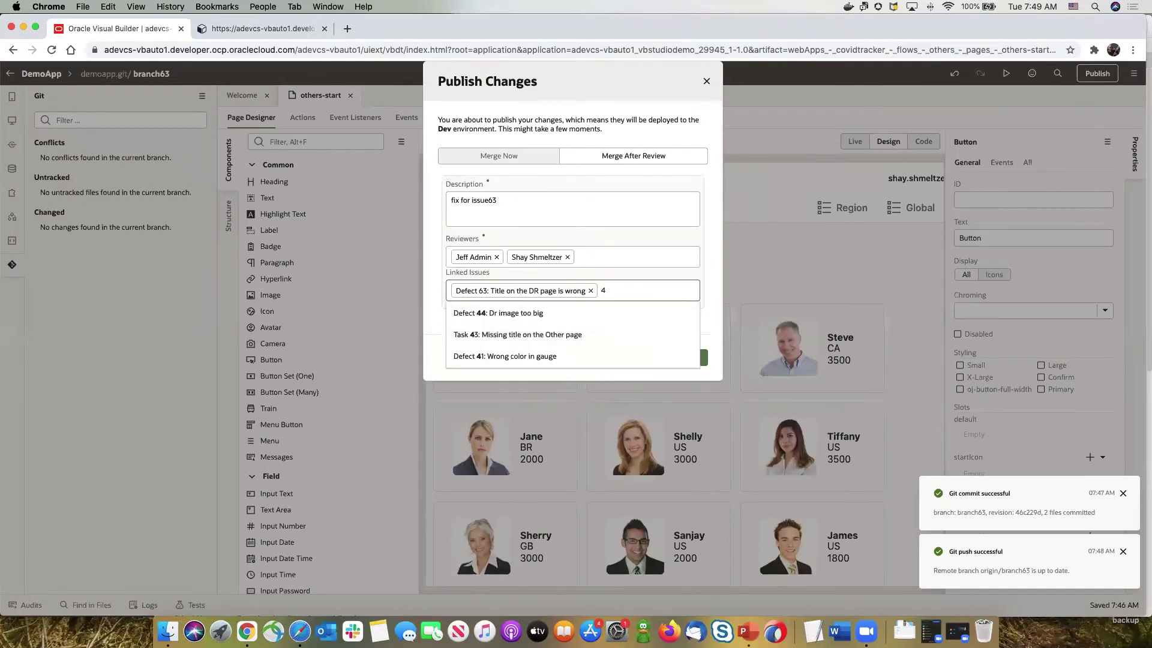
{"action": "left_click", "coordinate": [568, 313]}
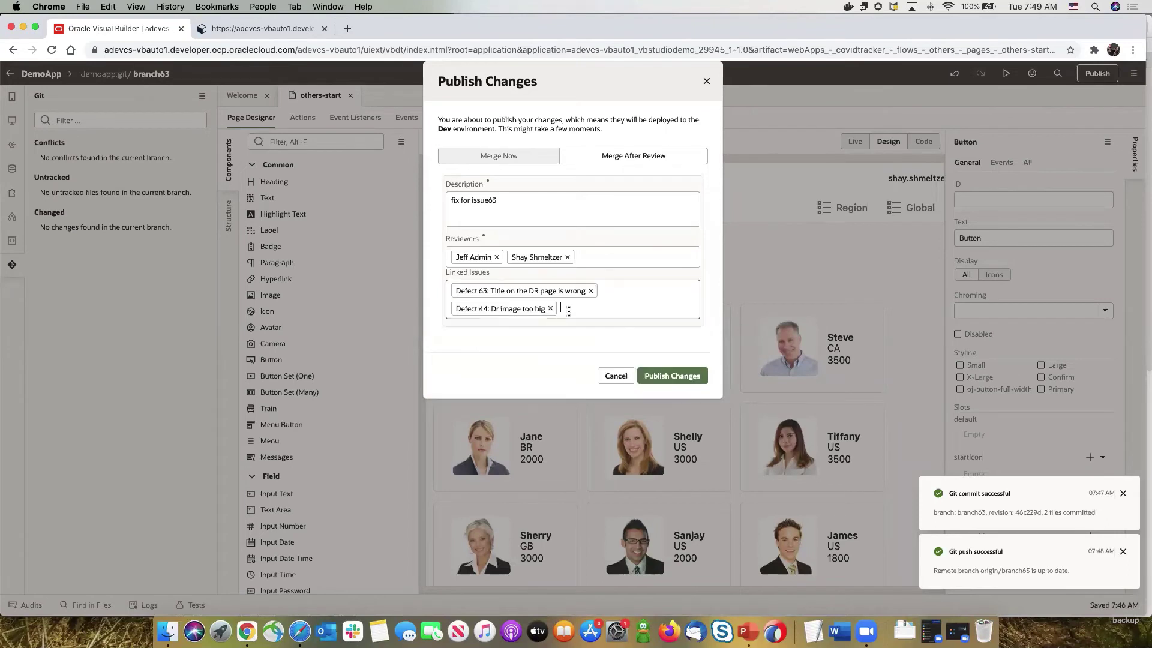
{"action": "left_click", "coordinate": [675, 376]}
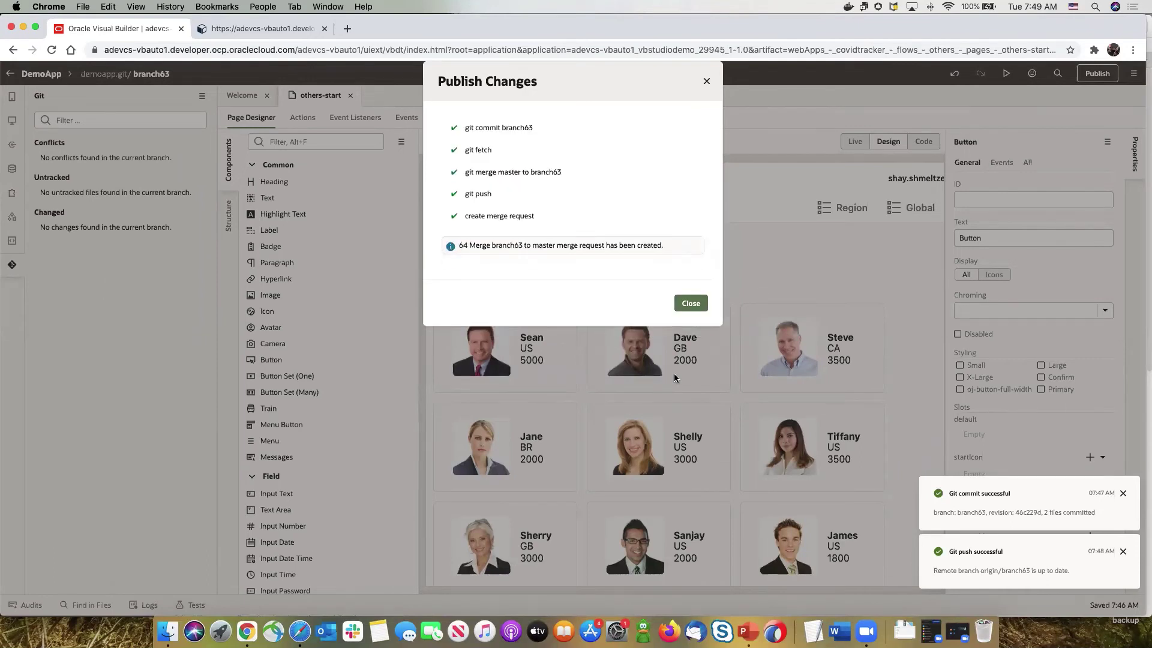
{"action": "left_click", "coordinate": [696, 303]}
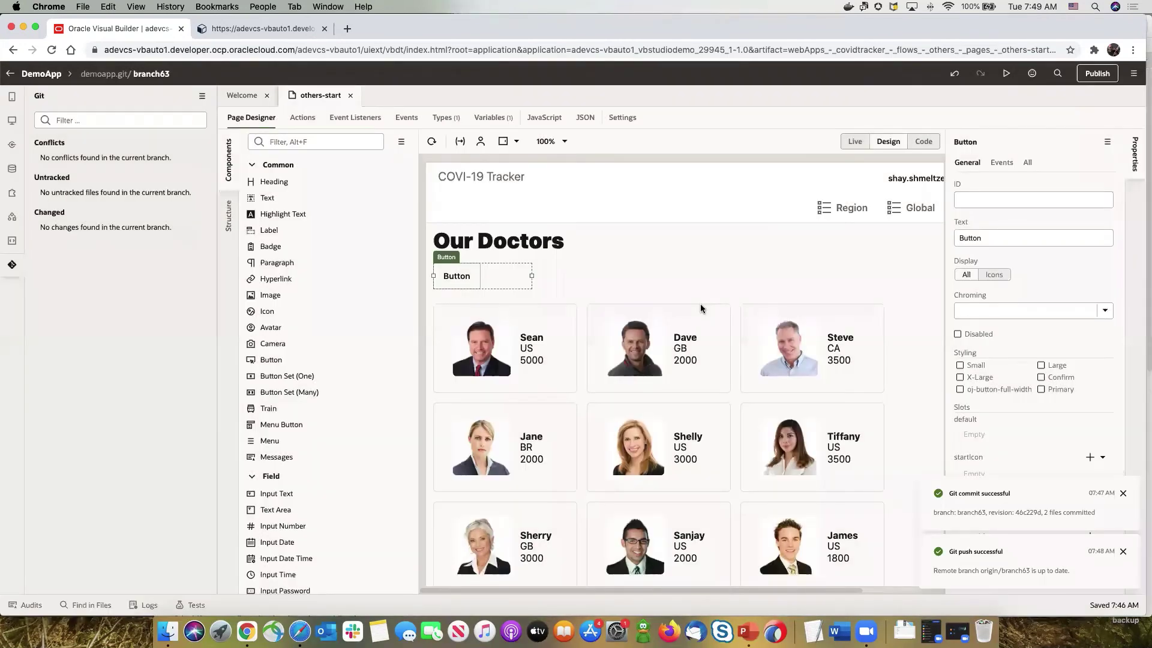
Leave the designer for the project home, and switch to Safari to open merge request #64 for branch63.
{"action": "left_click", "coordinate": [9, 75]}
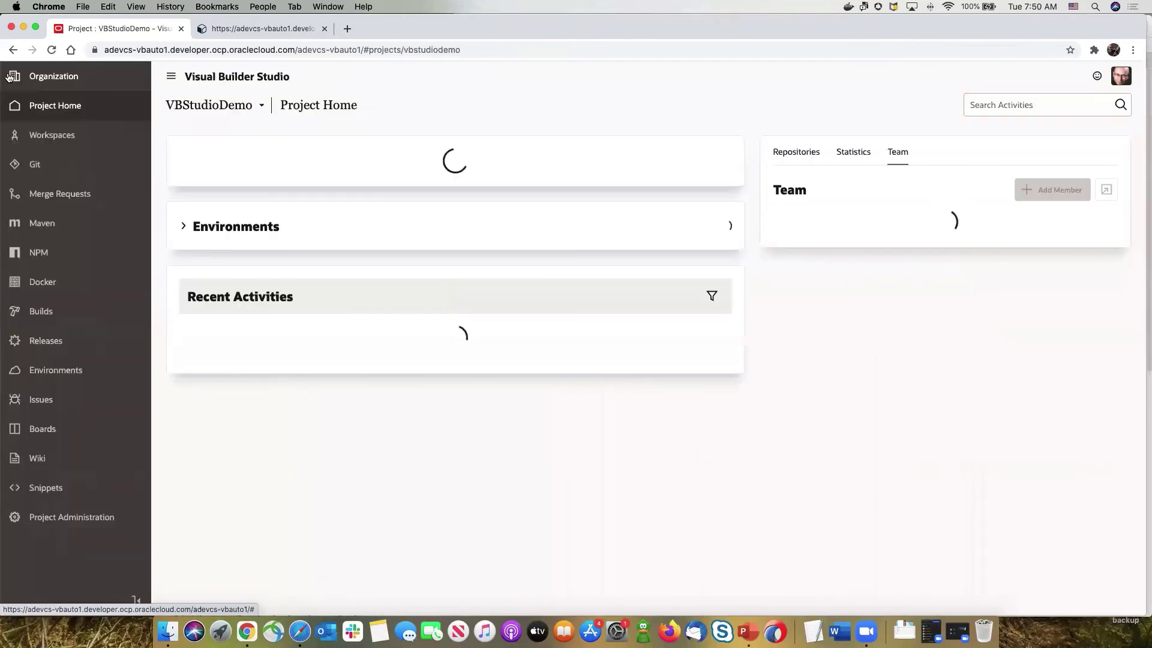
{"action": "key", "text": "super+Tab"}
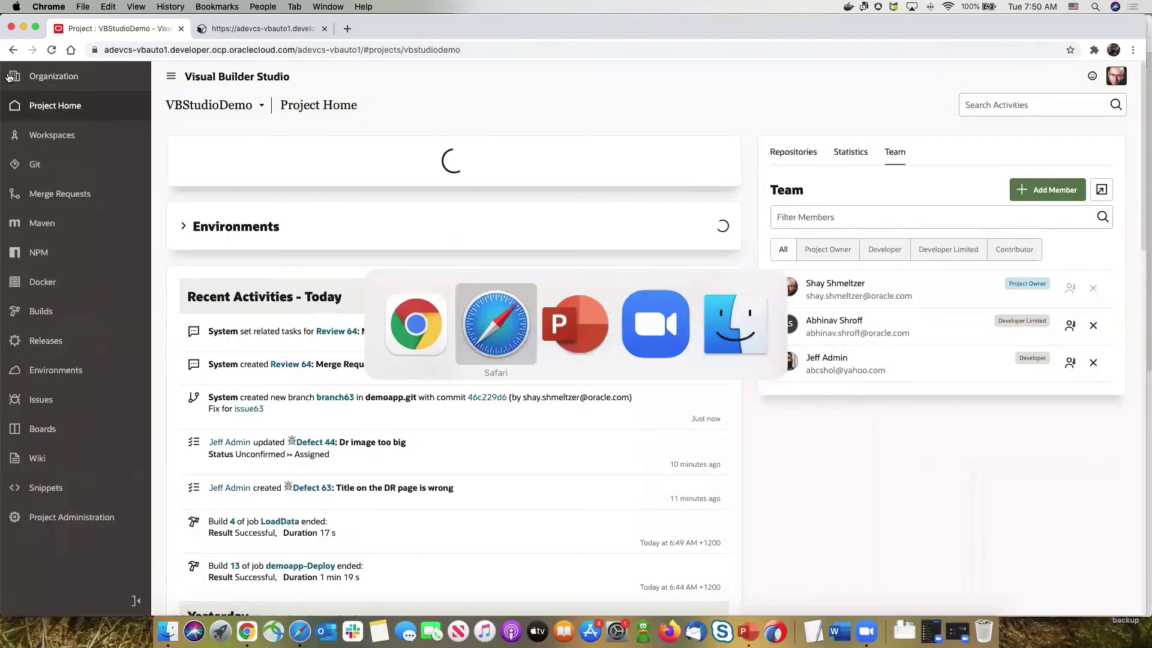
{"action": "left_click", "coordinate": [66, 203]}
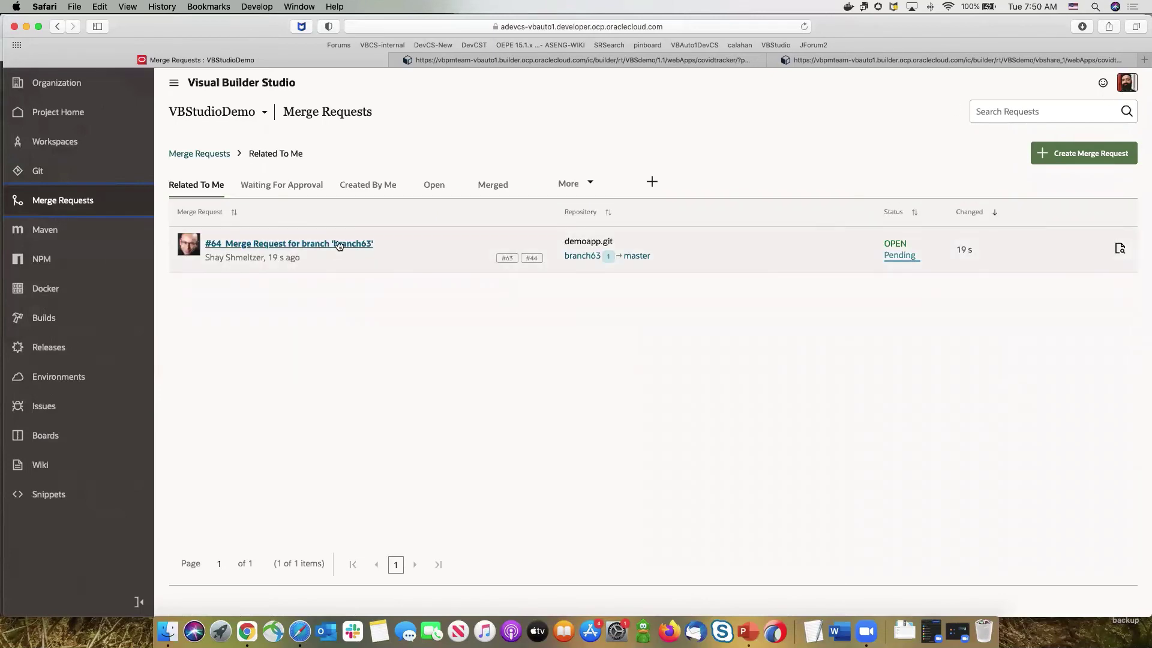
{"action": "left_click", "coordinate": [338, 244]}
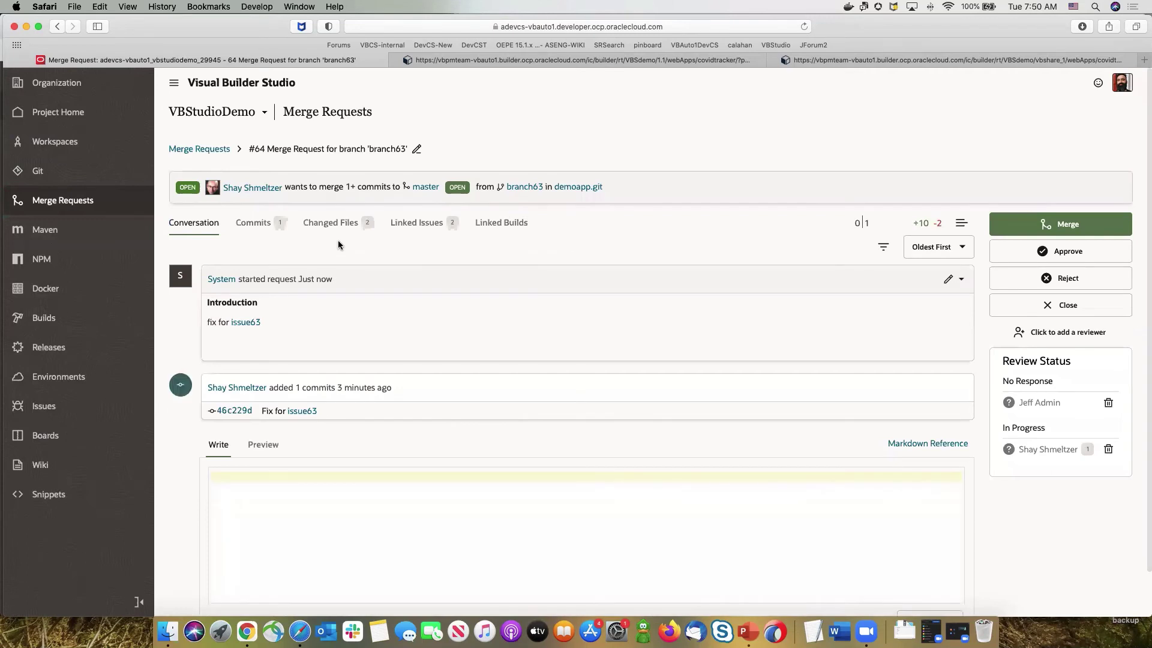
Examine the issue63 defect linked in the merge request's introduction and return to the merge request.
{"action": "left_click", "coordinate": [244, 324]}
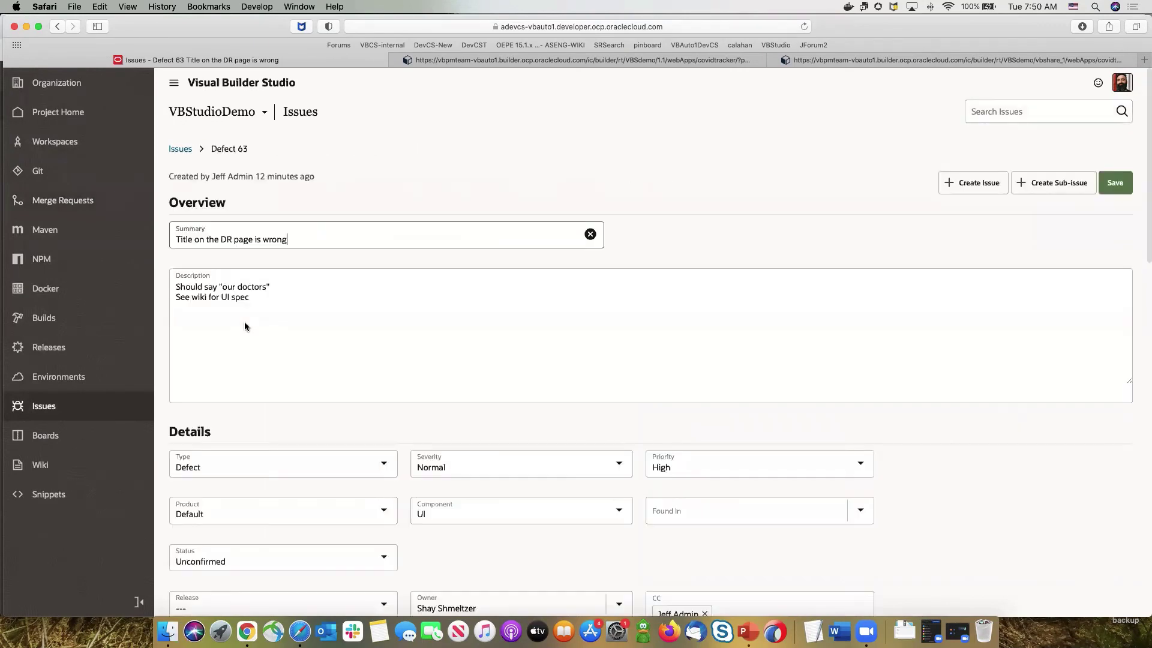
{"action": "right_click", "coordinate": [583, 161]}
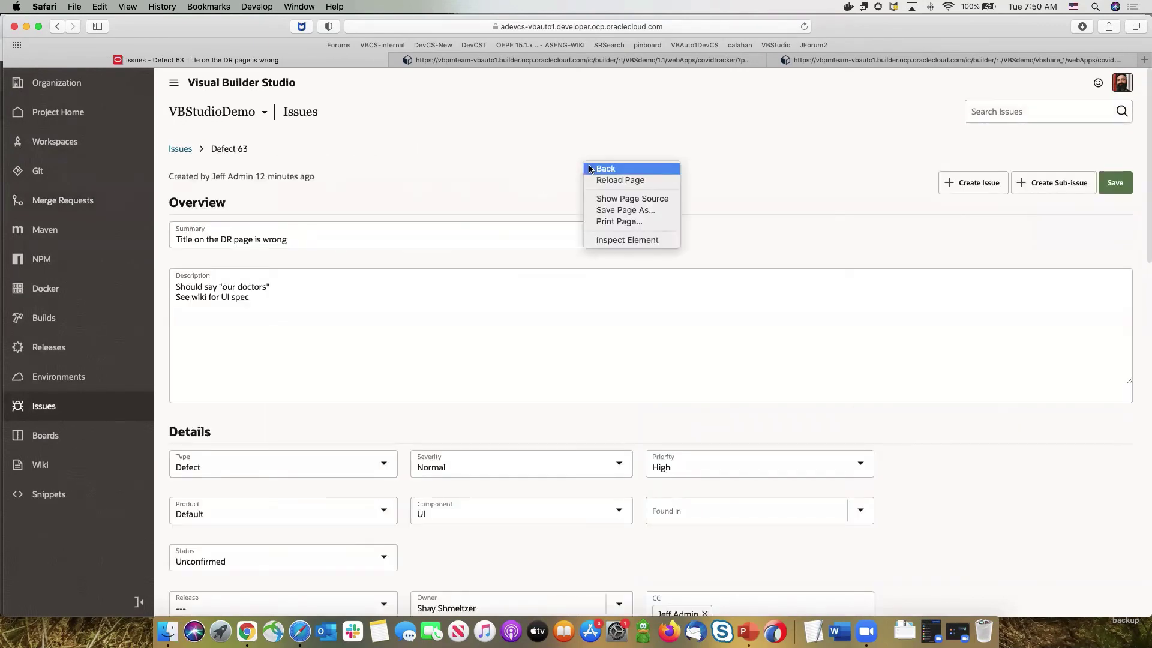
{"action": "left_click", "coordinate": [590, 169]}
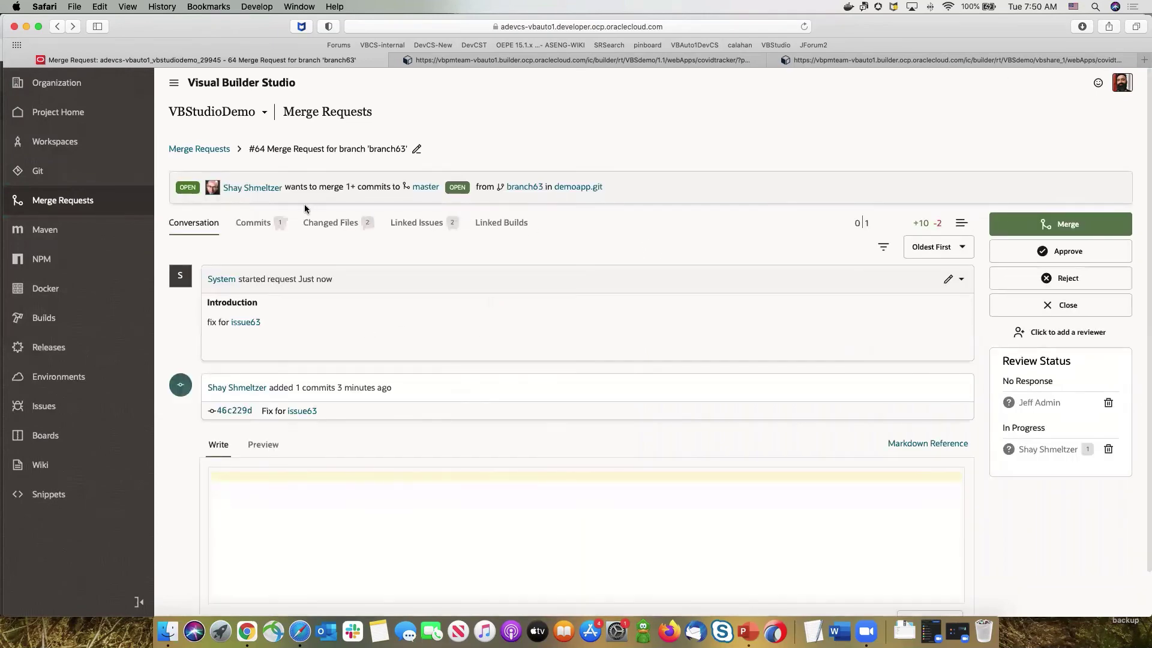
In the changed others-start-page.html, add the comment "Is this the right title" on line 6, the new button line.
{"action": "left_click", "coordinate": [326, 224]}
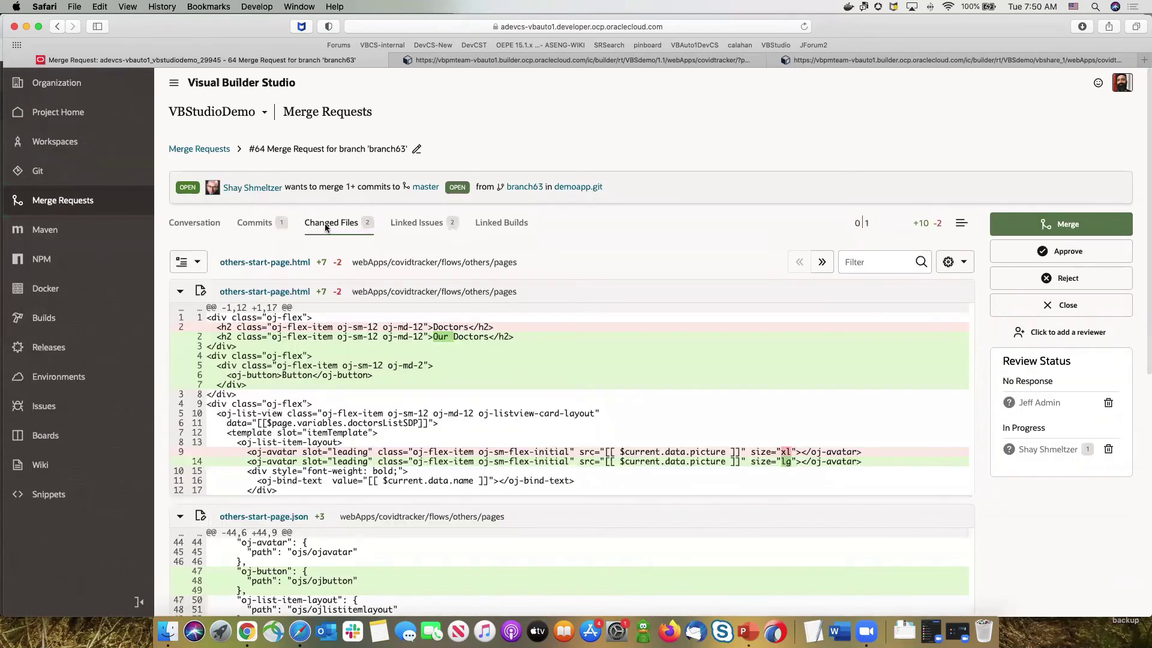
{"action": "left_click", "coordinate": [198, 377]}
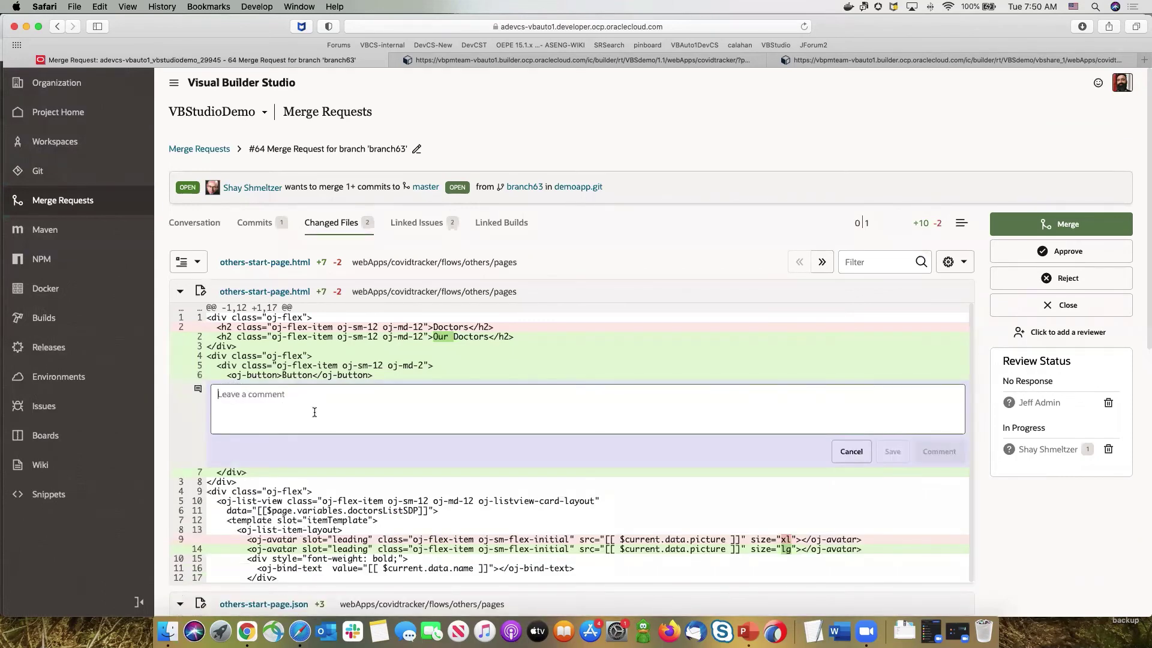
{"action": "type", "text": "Is this the ri"}
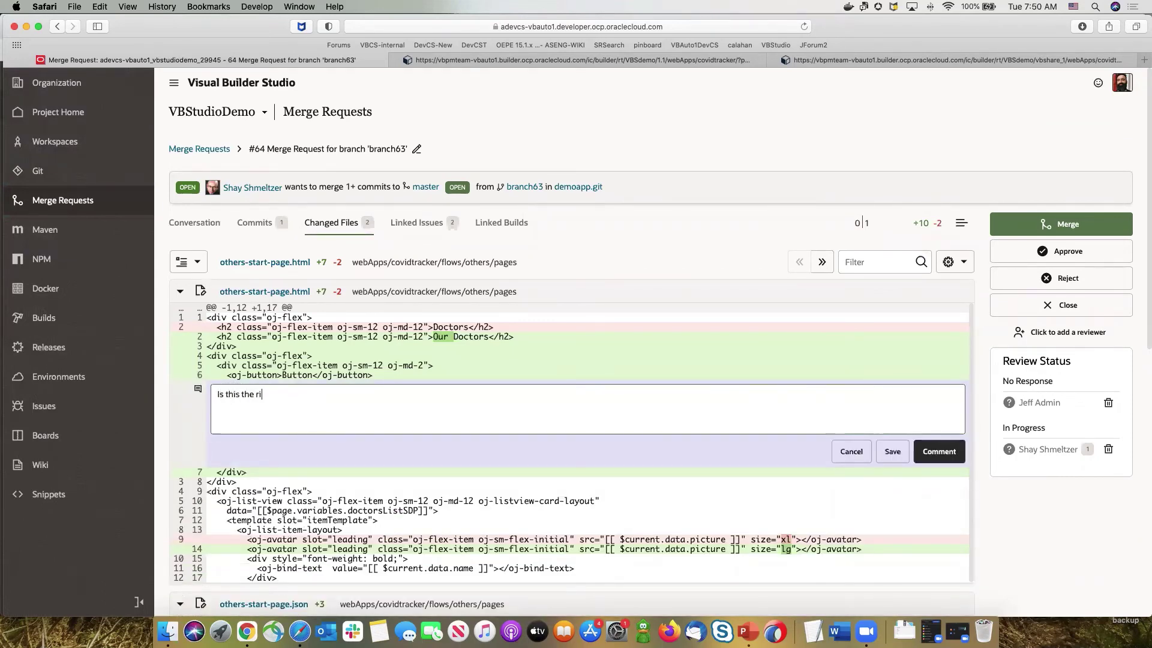
{"action": "type", "text": "ght title"}
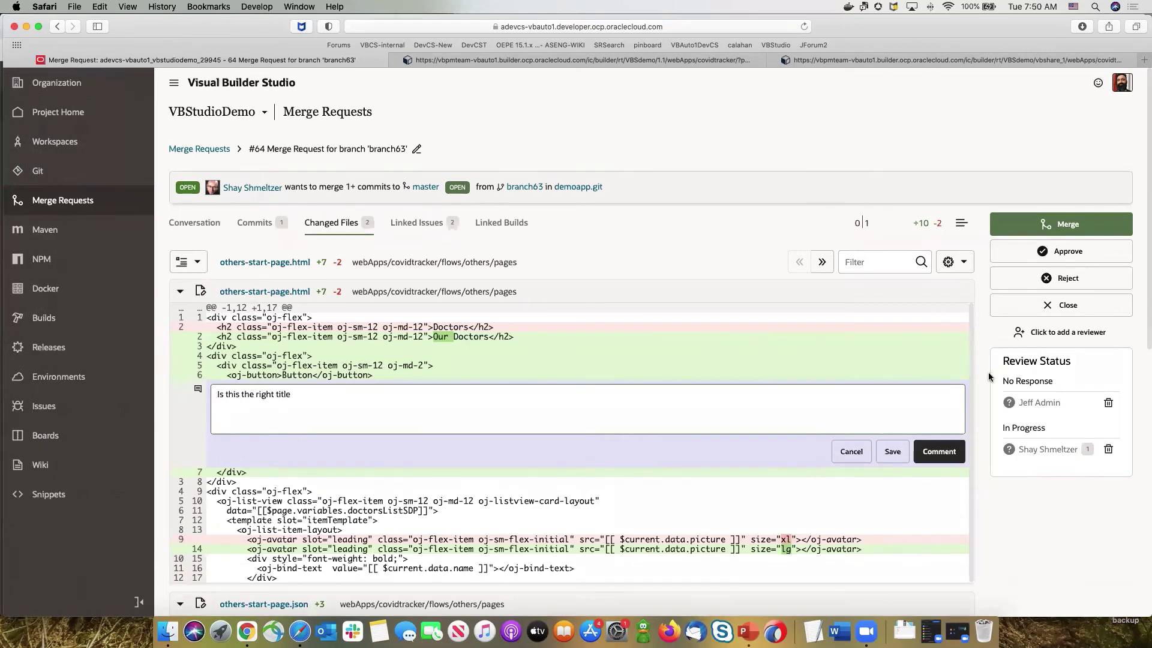
{"action": "left_click", "coordinate": [939, 451]}
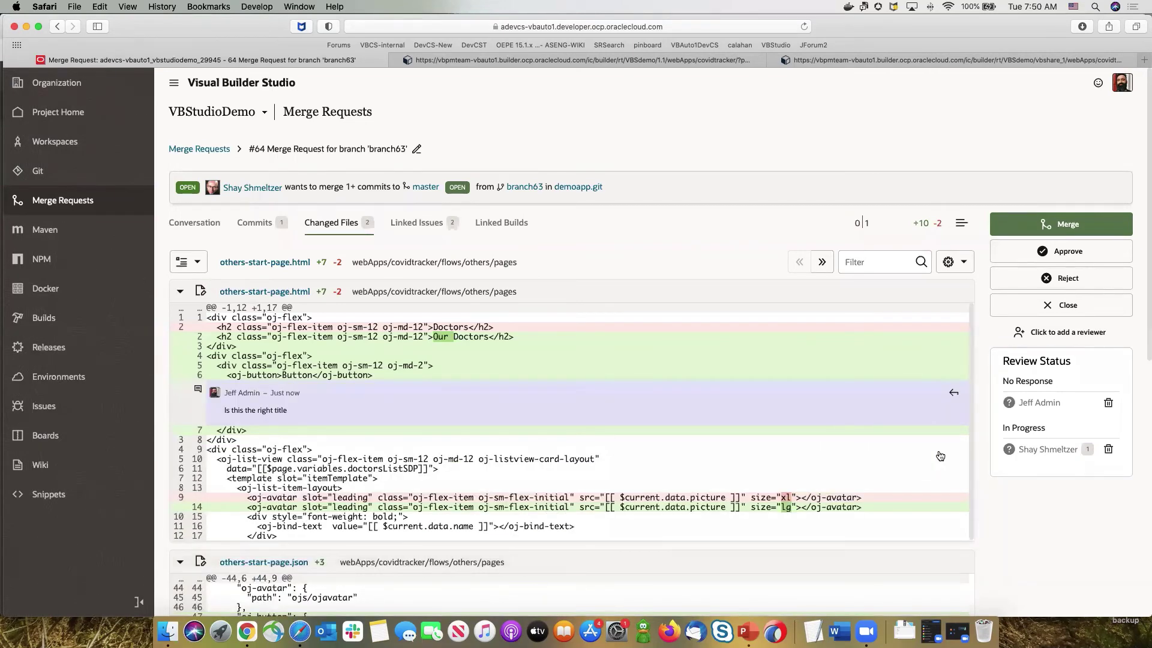
Switch to Chrome and open merge request #64 for branch63 there.
{"action": "key", "text": "super+Tab"}
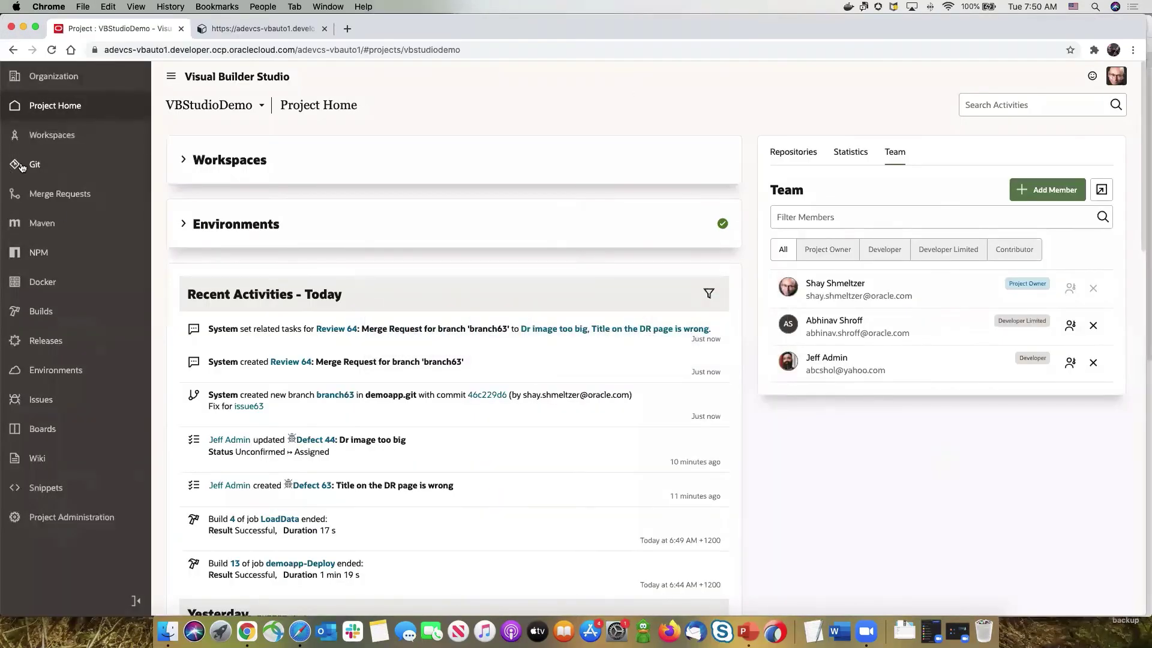
{"action": "left_click", "coordinate": [59, 197]}
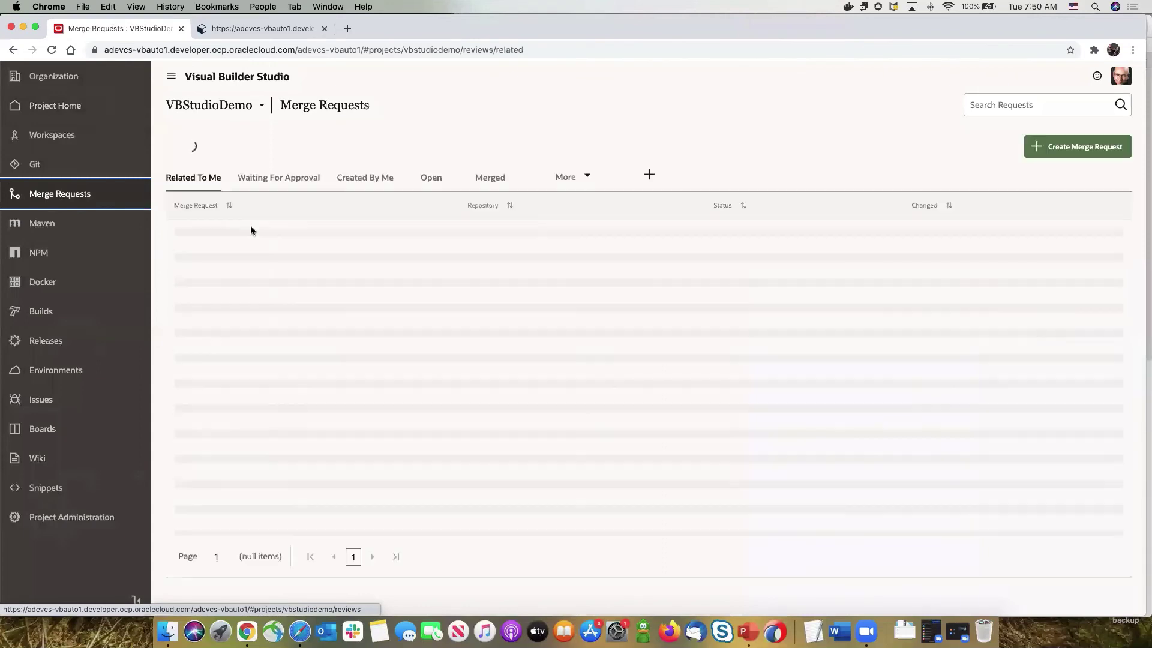
{"action": "left_click", "coordinate": [254, 234]}
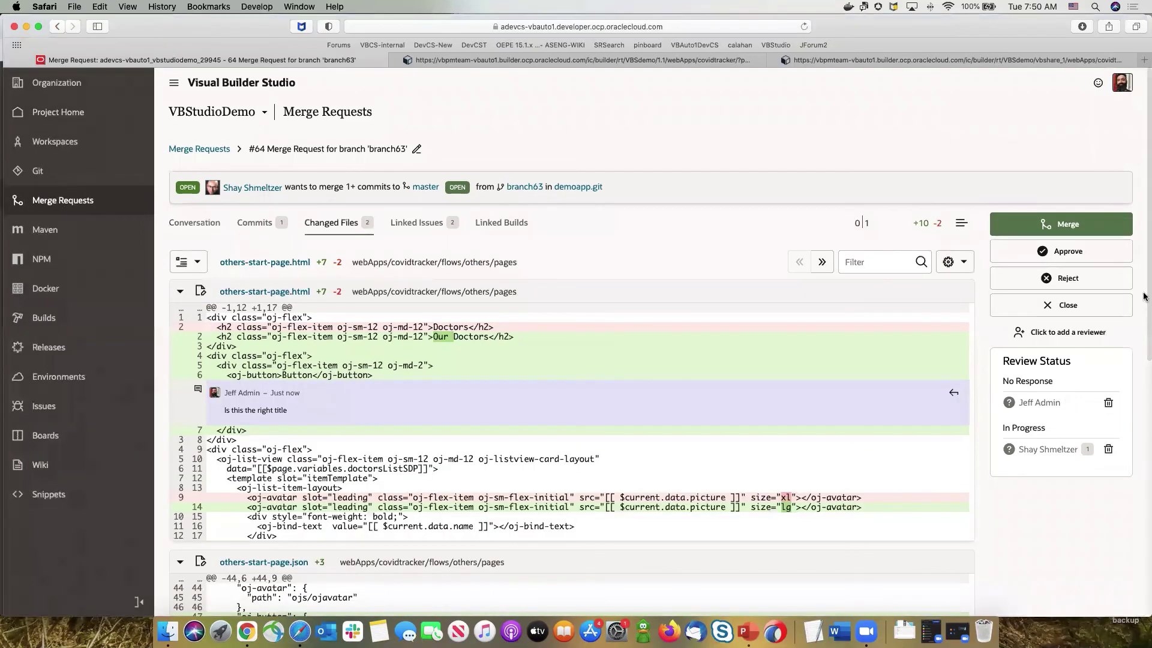
Approve merge request #64 without comments as each reviewer, first in Safari and again in Chrome.
{"action": "left_click", "coordinate": [1099, 258]}
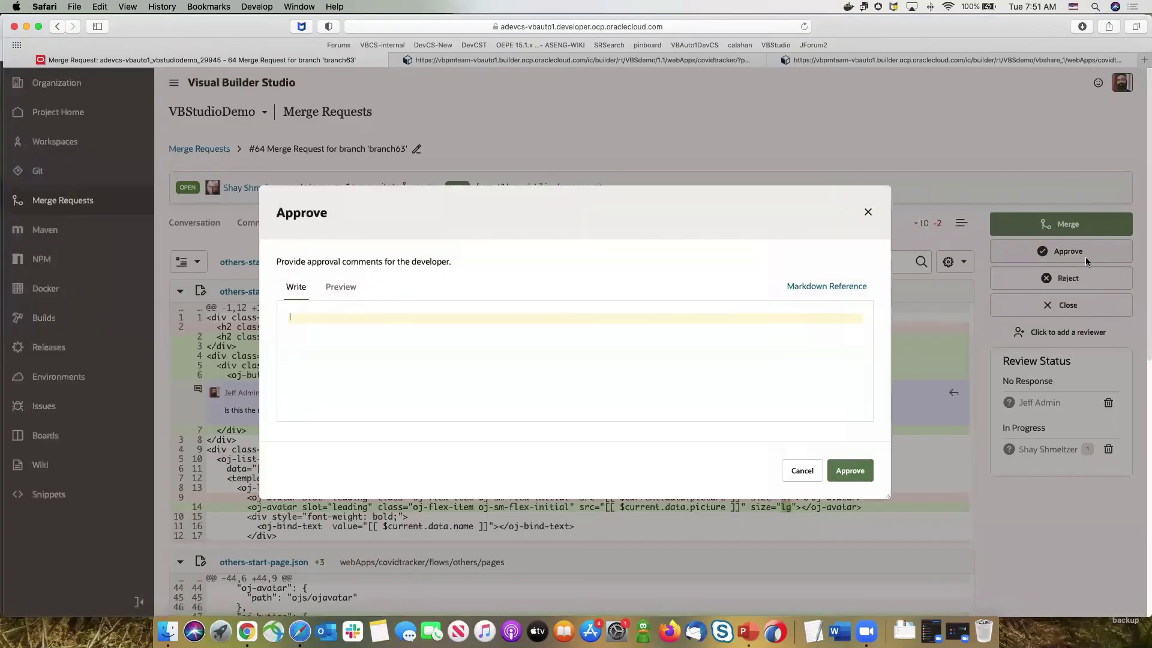
{"action": "left_click", "coordinate": [857, 469]}
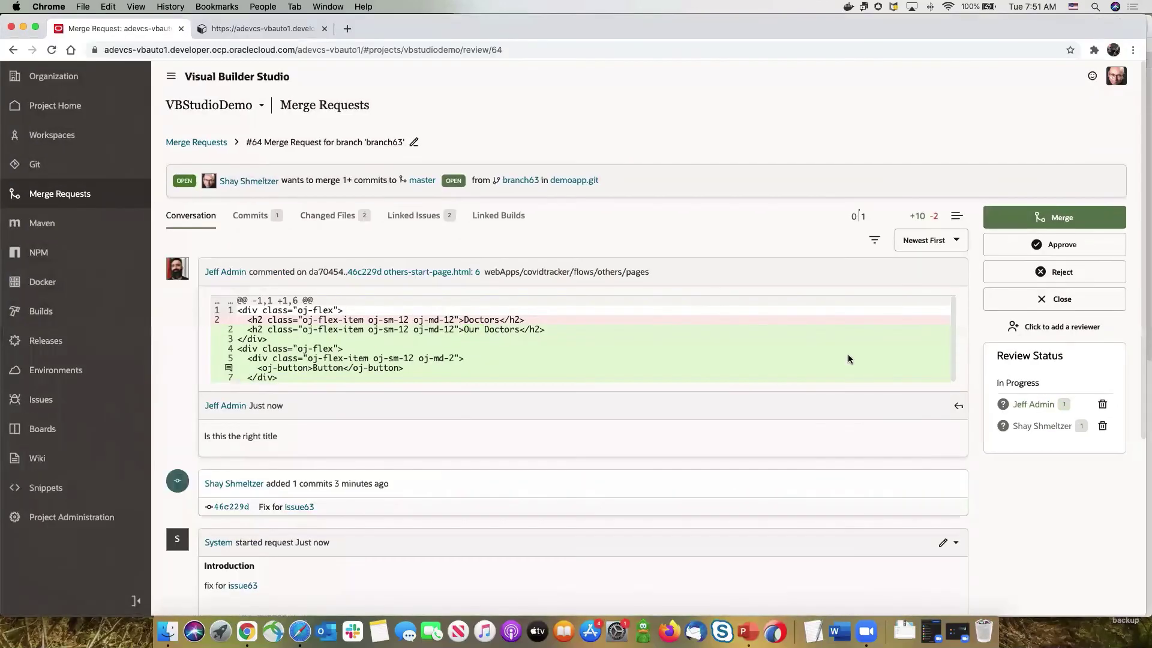
{"action": "left_click", "coordinate": [1025, 245]}
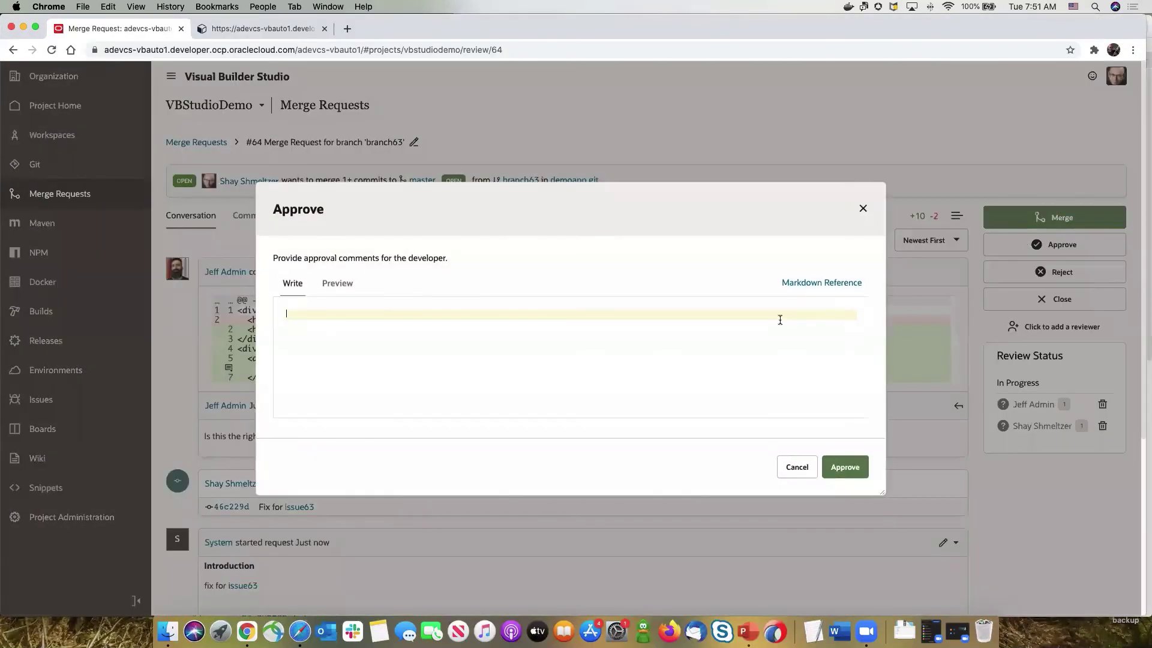
{"action": "left_click", "coordinate": [841, 467]}
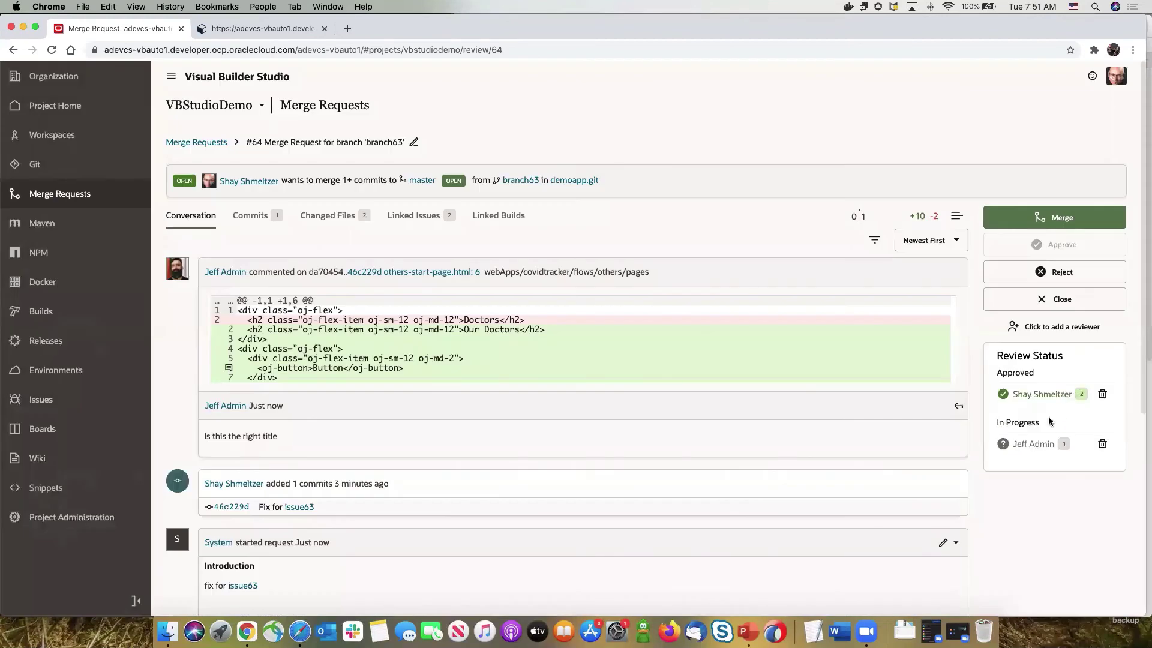
{"action": "left_click", "coordinate": [1035, 444]}
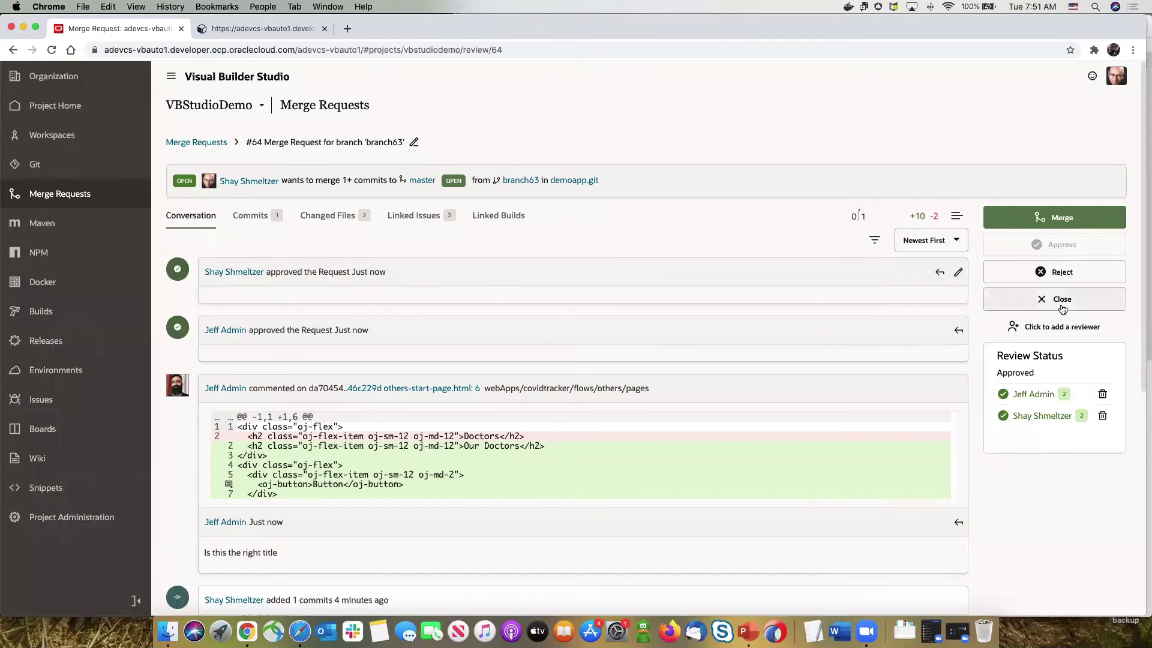
Merge branch63 into master with a merge commit, deselecting Defect 44 from the linked issues to resolve.
{"action": "left_click", "coordinate": [1028, 223]}
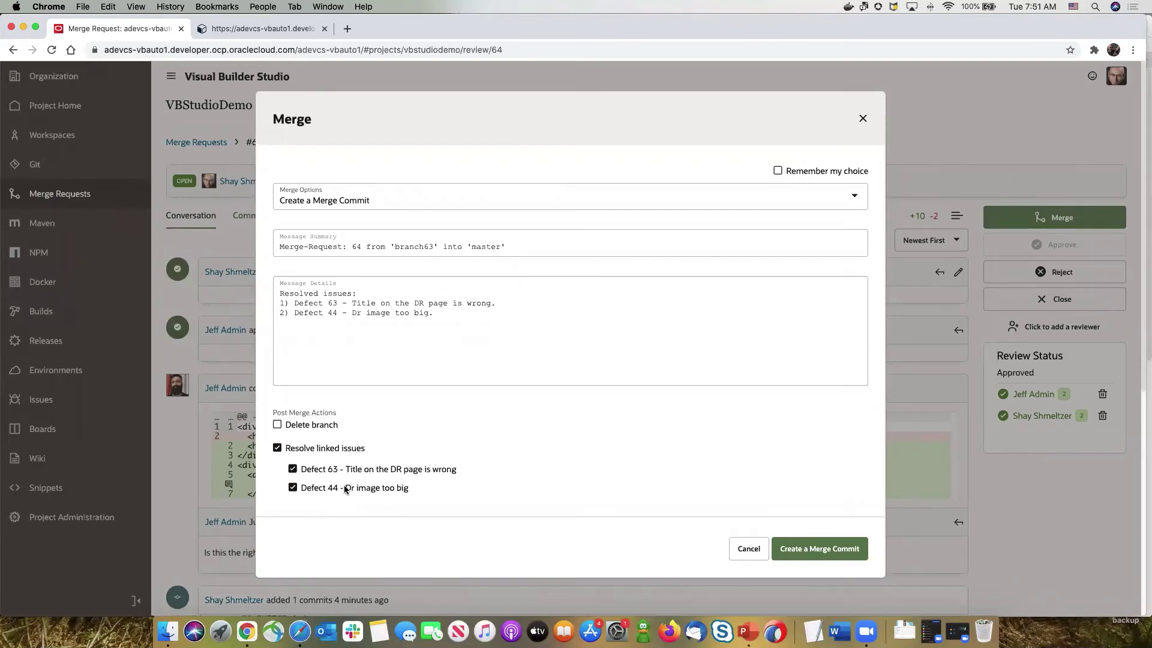
{"action": "left_click", "coordinate": [293, 489]}
{"action": "left_click", "coordinate": [837, 553]}
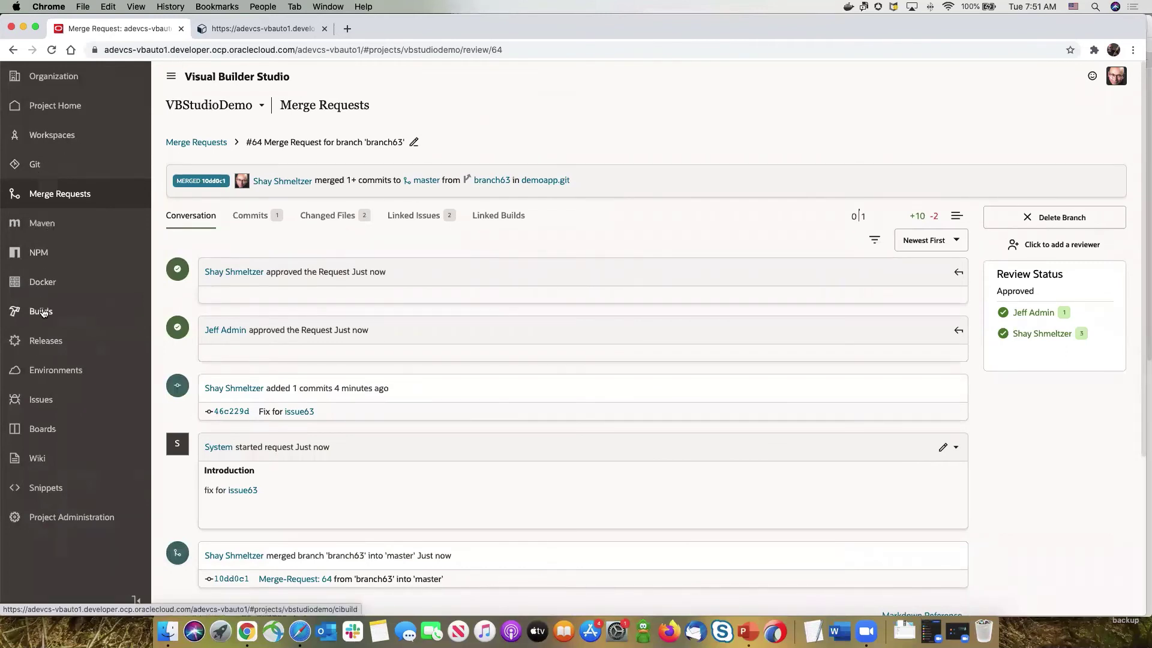
Open the demoapp-Package job that is waiting in the project's build queue.
{"action": "left_click", "coordinate": [69, 302]}
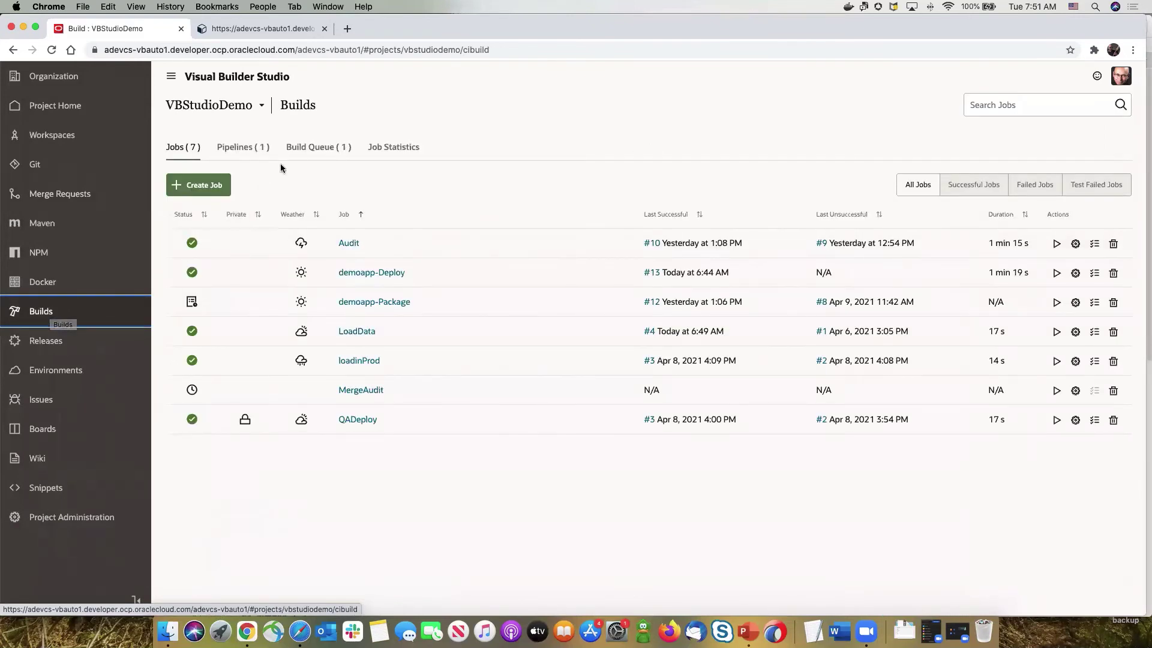
{"action": "left_click", "coordinate": [312, 151]}
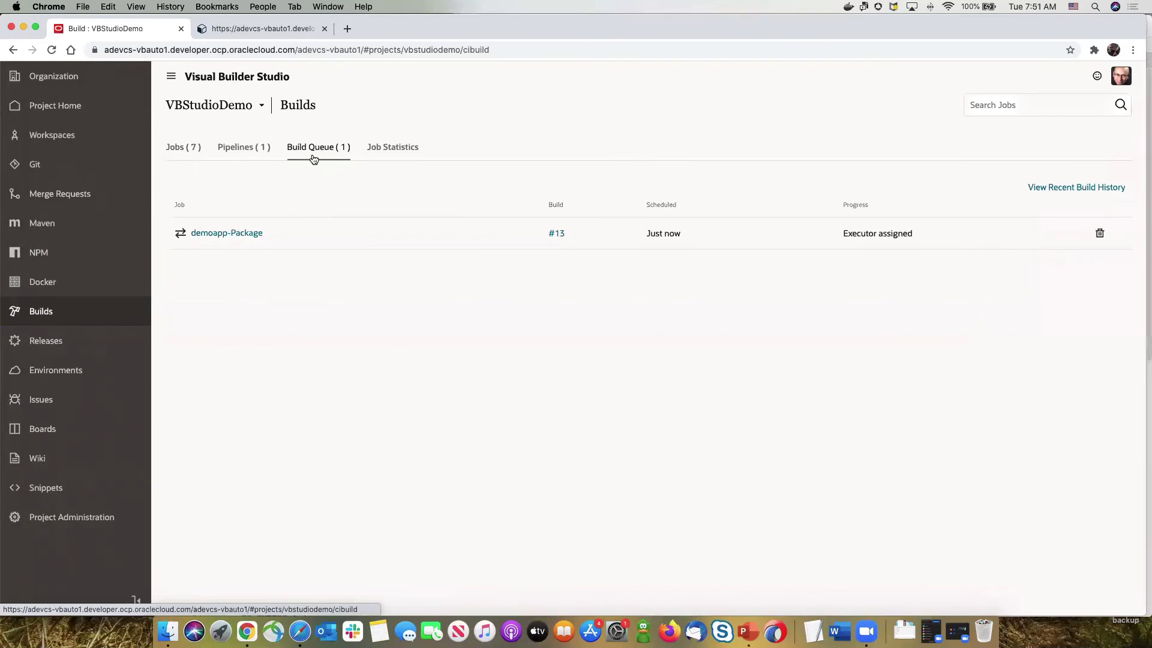
{"action": "left_click", "coordinate": [241, 233]}
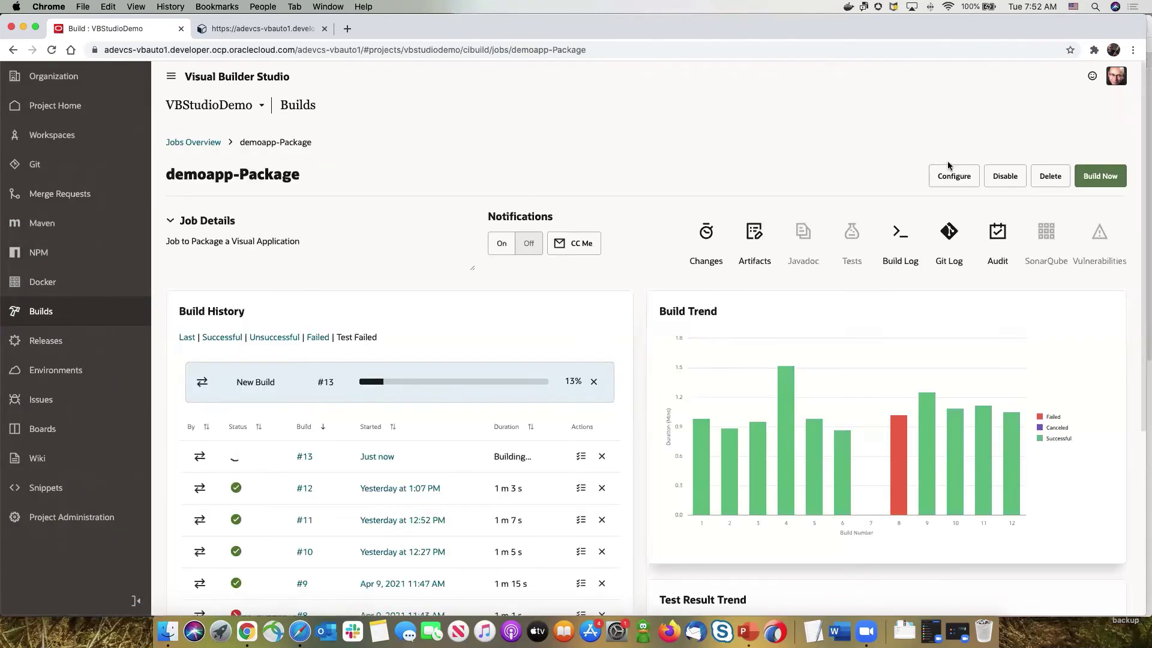
Review the demoapp-Package job configuration: its Git trigger, the packaging step with the available step types, and the post-build artifact archiving, without saving.
{"action": "left_click", "coordinate": [951, 173]}
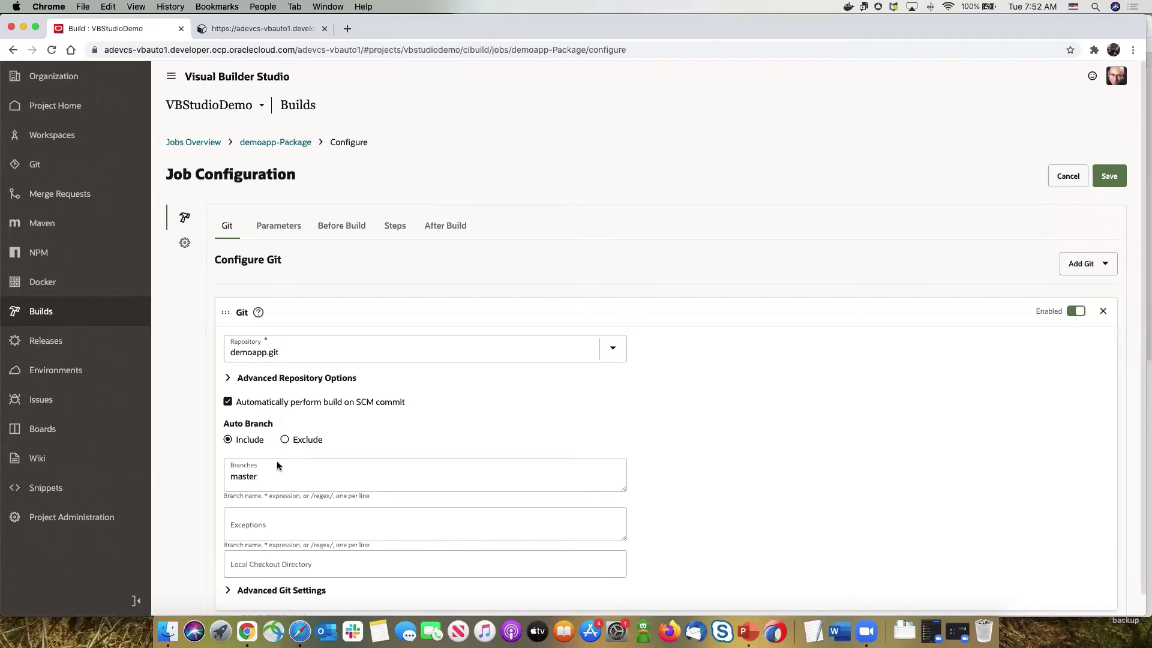
{"action": "left_click", "coordinate": [392, 231]}
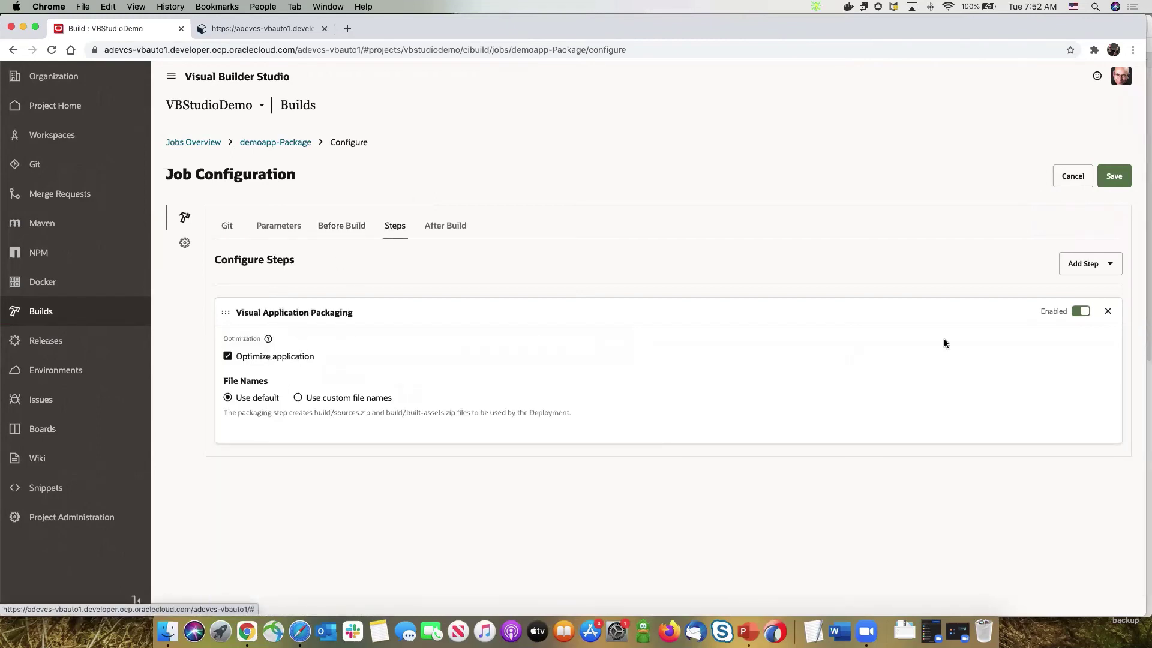
{"action": "left_click", "coordinate": [1073, 264]}
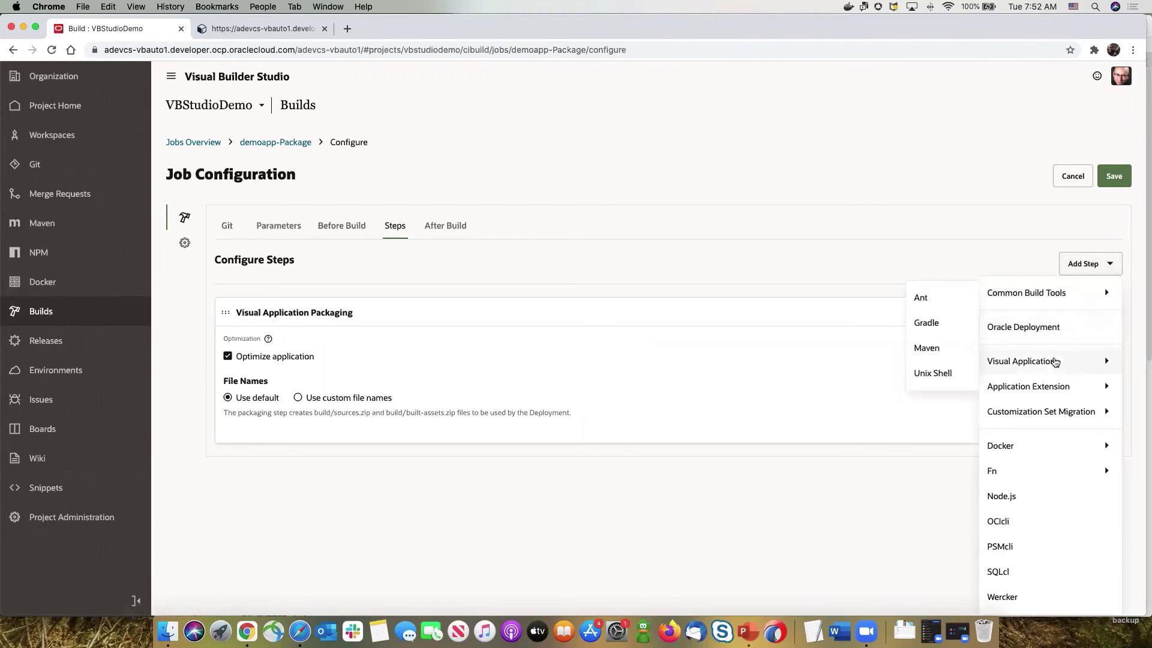
{"action": "left_click", "coordinate": [855, 244]}
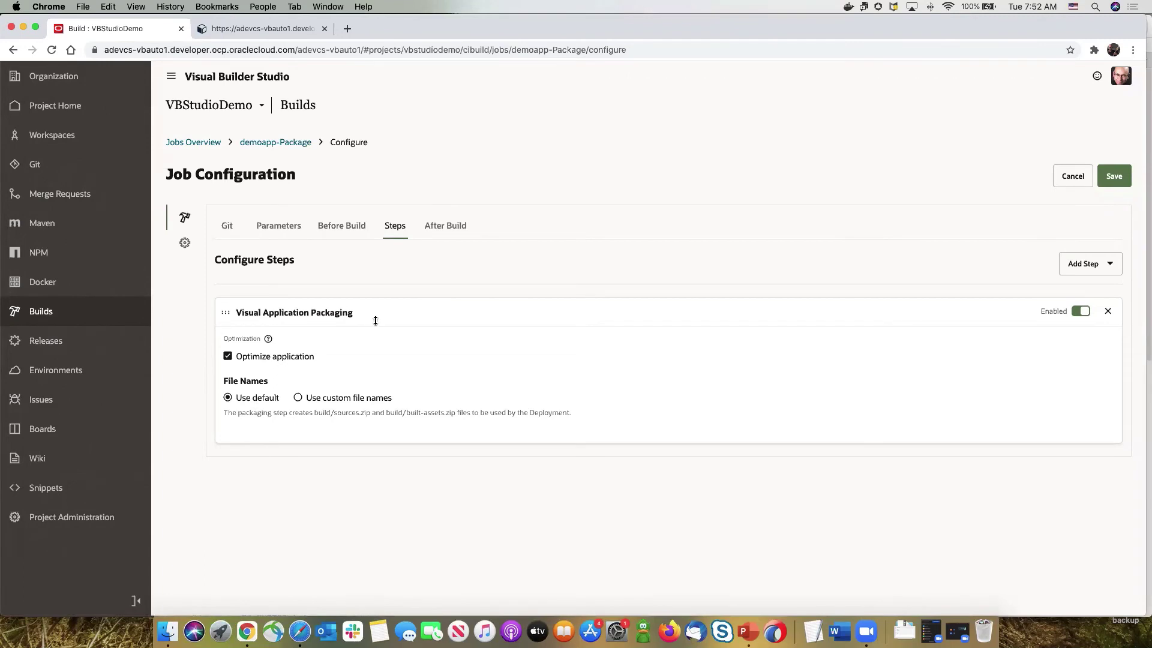
{"action": "left_click", "coordinate": [463, 227]}
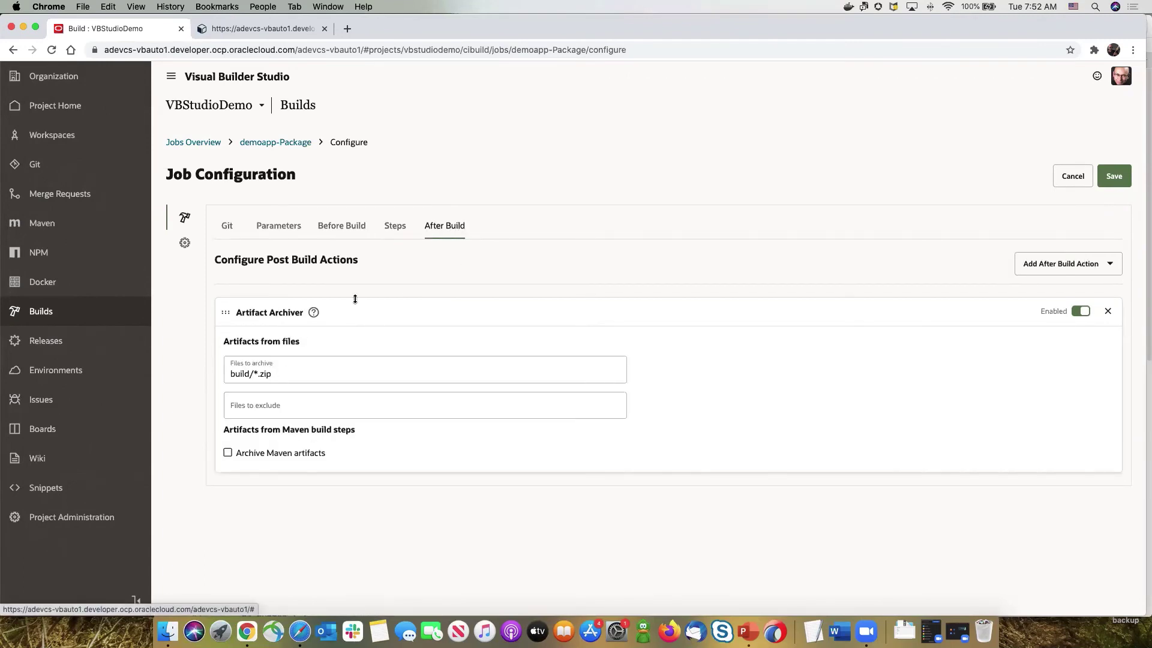
{"action": "left_click", "coordinate": [1065, 179]}
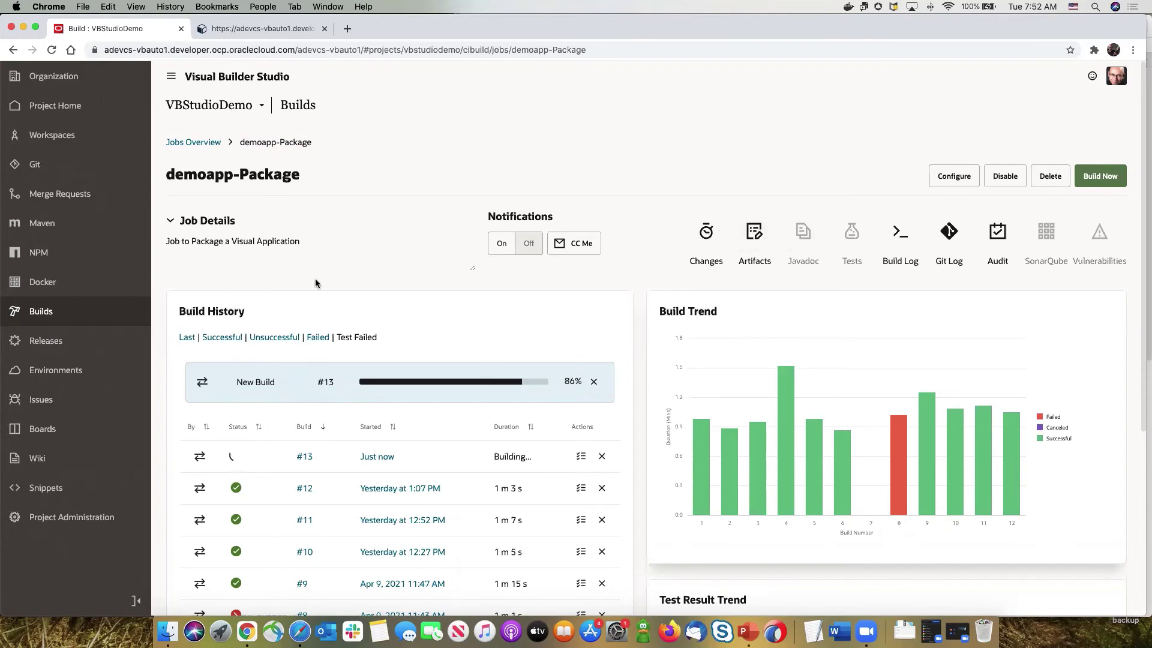
Look through the demoapp-Package_and_Deploy pipeline's past instances and return to the pipeline overview.
{"action": "left_click", "coordinate": [190, 144]}
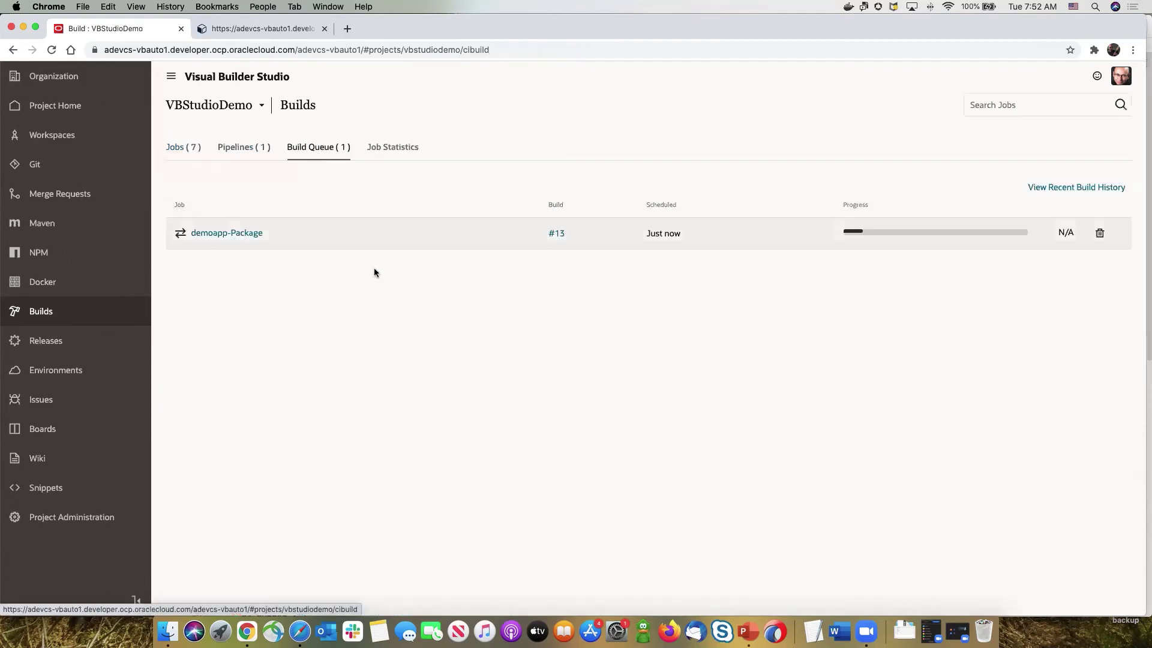
{"action": "left_click", "coordinate": [232, 149]}
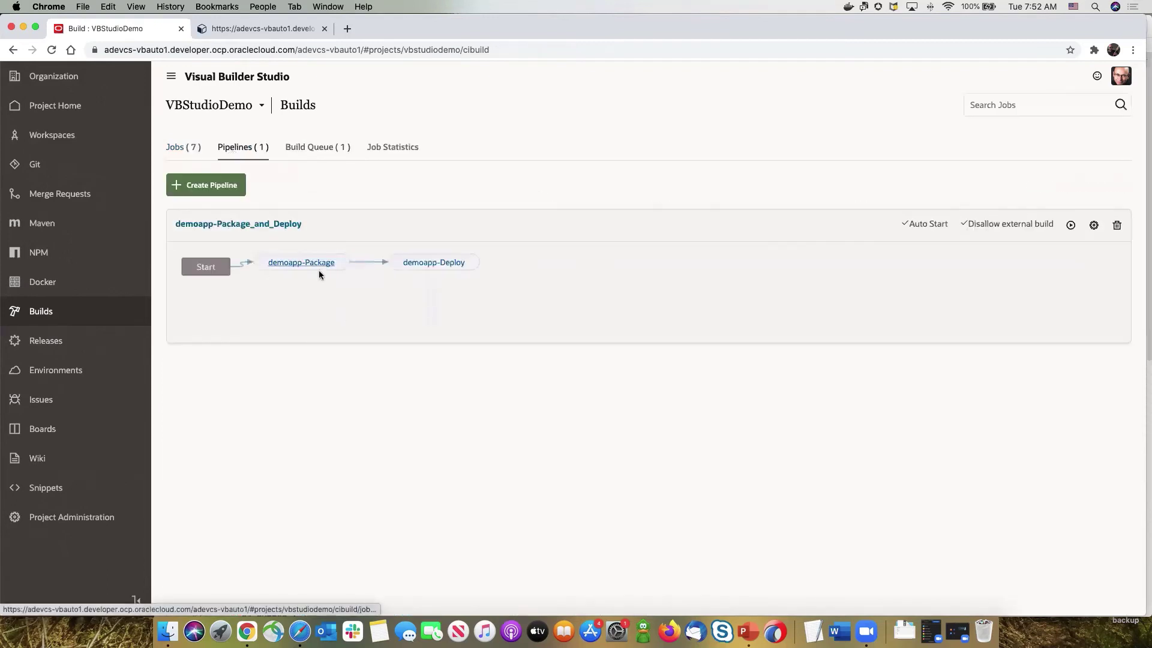
{"action": "left_click", "coordinate": [277, 224]}
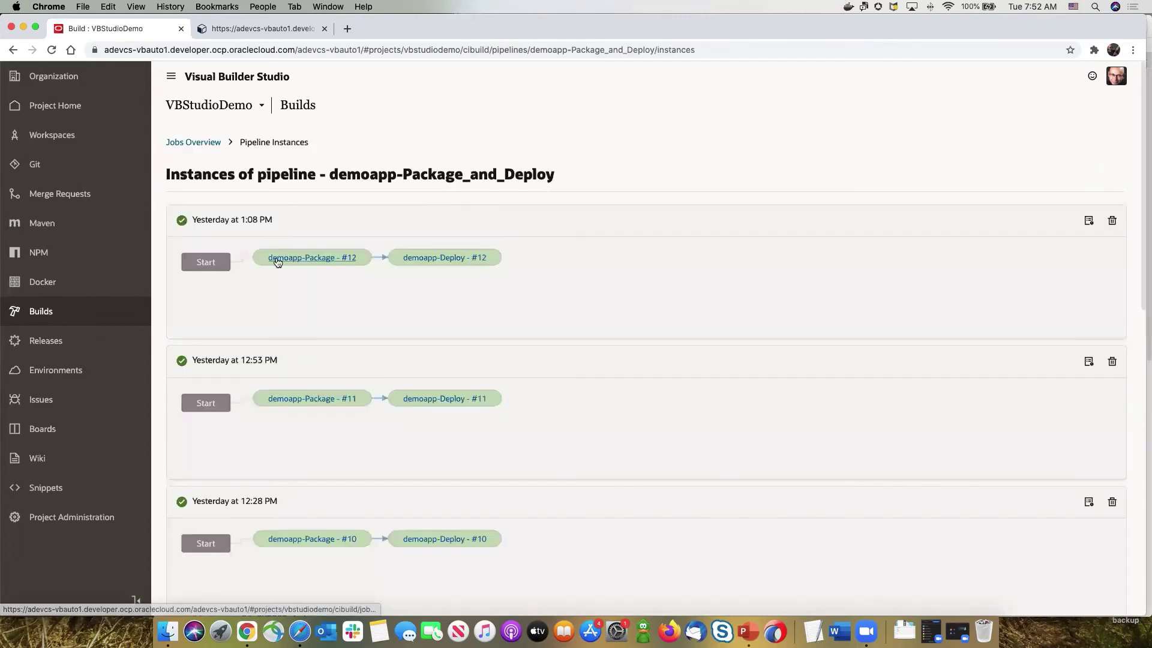
{"action": "left_click", "coordinate": [205, 142]}
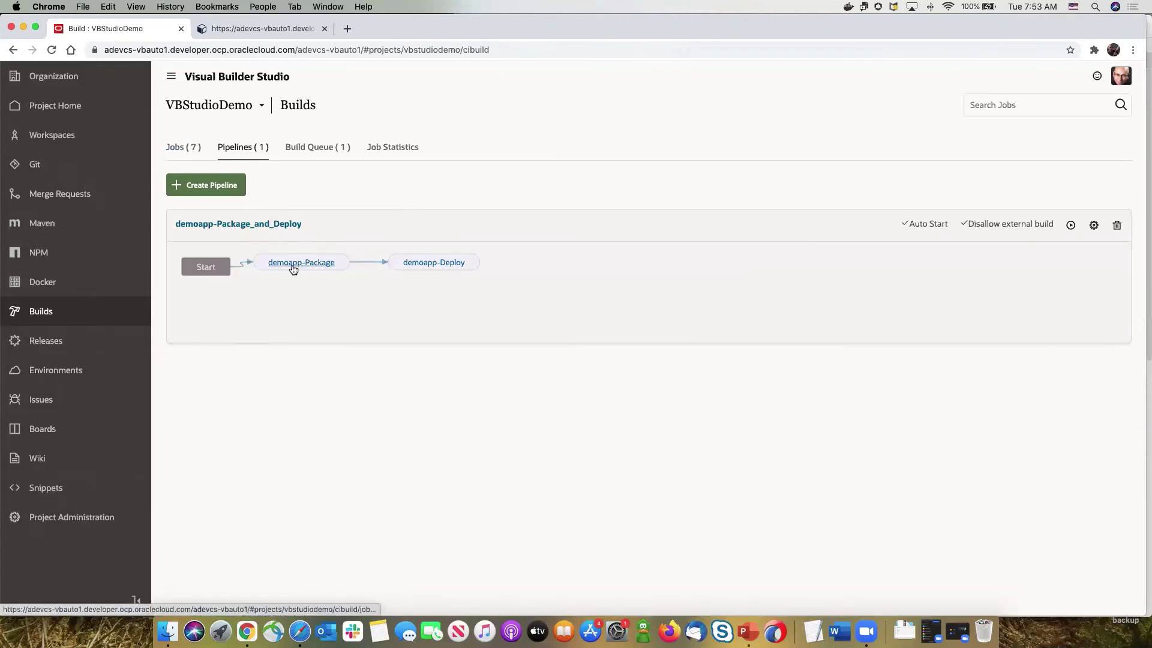
Review the demoapp-Deploy job configuration, covering its Git settings, artifact copying before the build and Oracle Deployment step, without saving.
{"action": "left_click", "coordinate": [428, 265]}
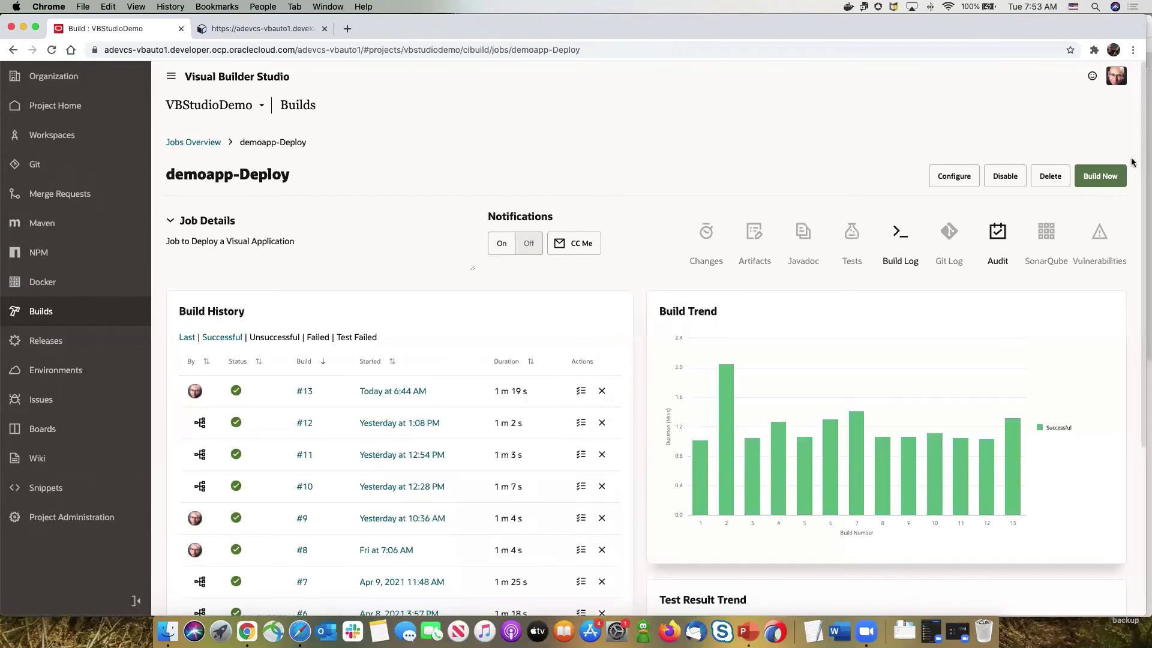
{"action": "left_click", "coordinate": [960, 179]}
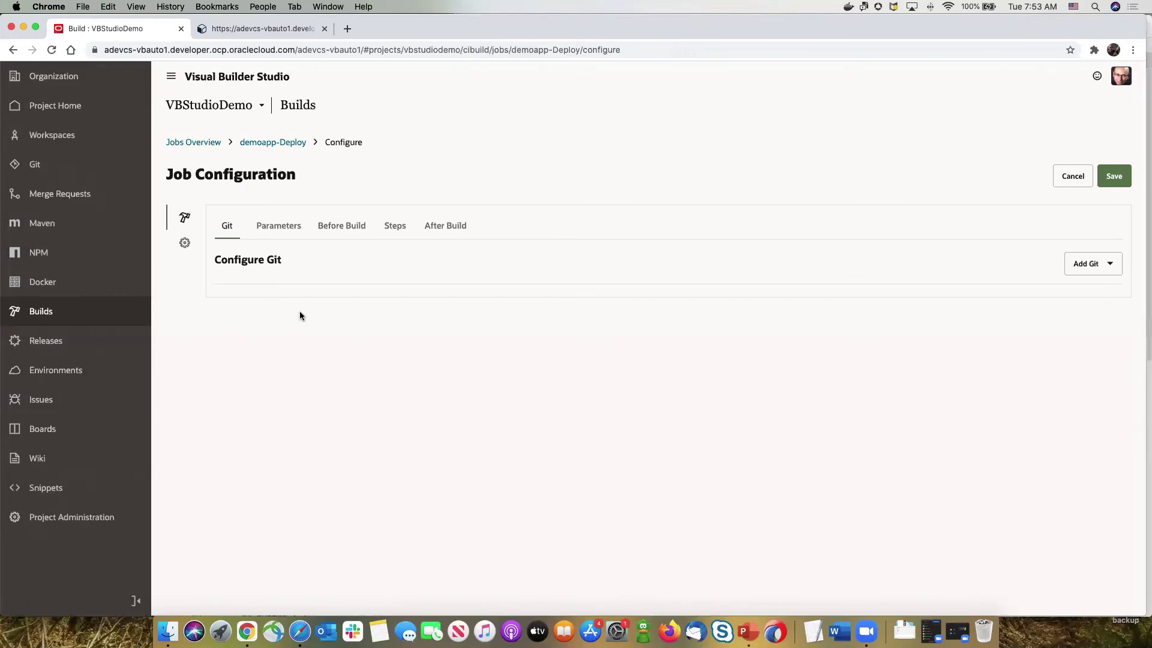
{"action": "left_click", "coordinate": [350, 233]}
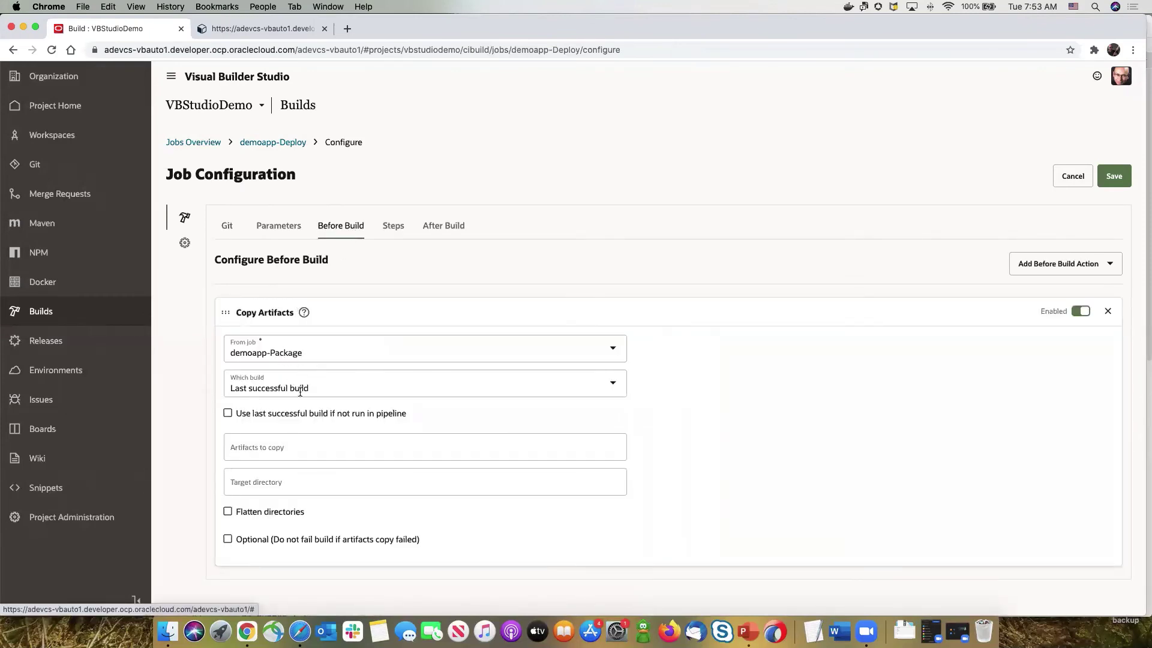
{"action": "left_click", "coordinate": [393, 226]}
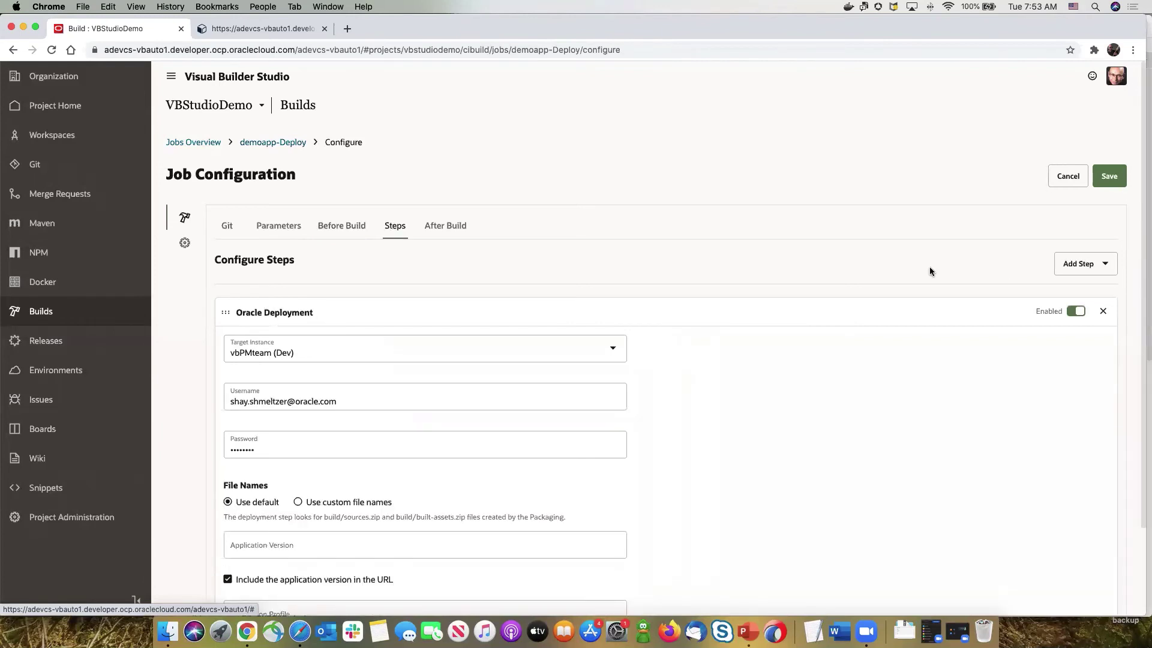
{"action": "left_click", "coordinate": [1080, 264]}
{"action": "mouse_move", "coordinate": [1043, 359]}
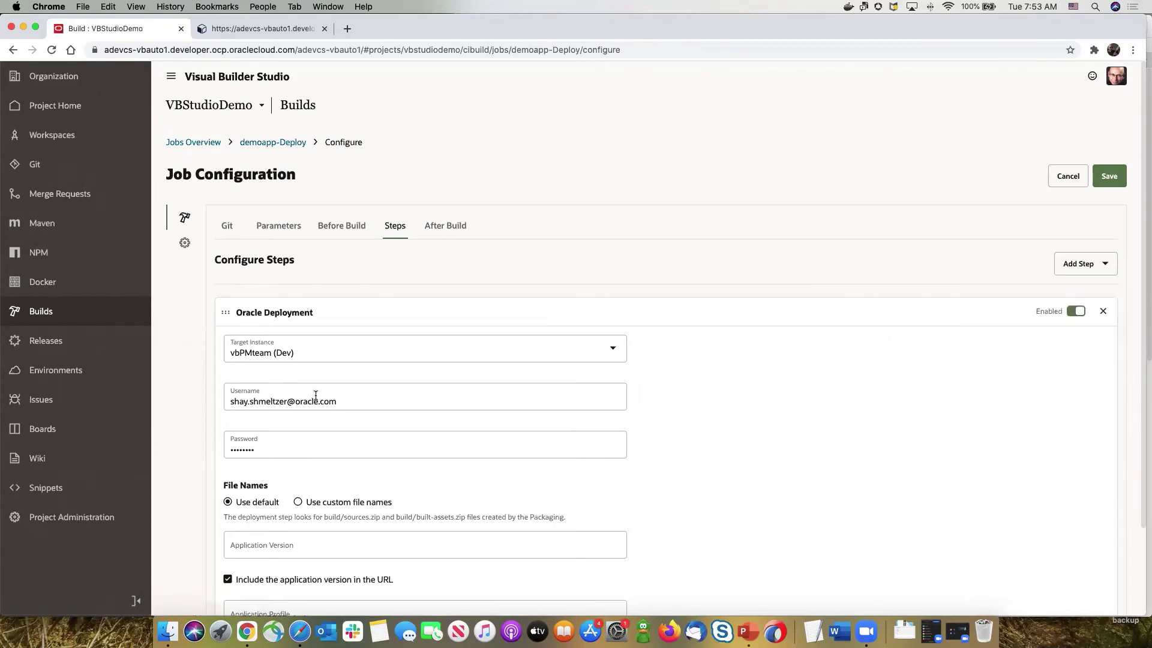
{"action": "scroll", "coordinate": [316, 396], "scroll_direction": "down", "scroll_amount": 3}
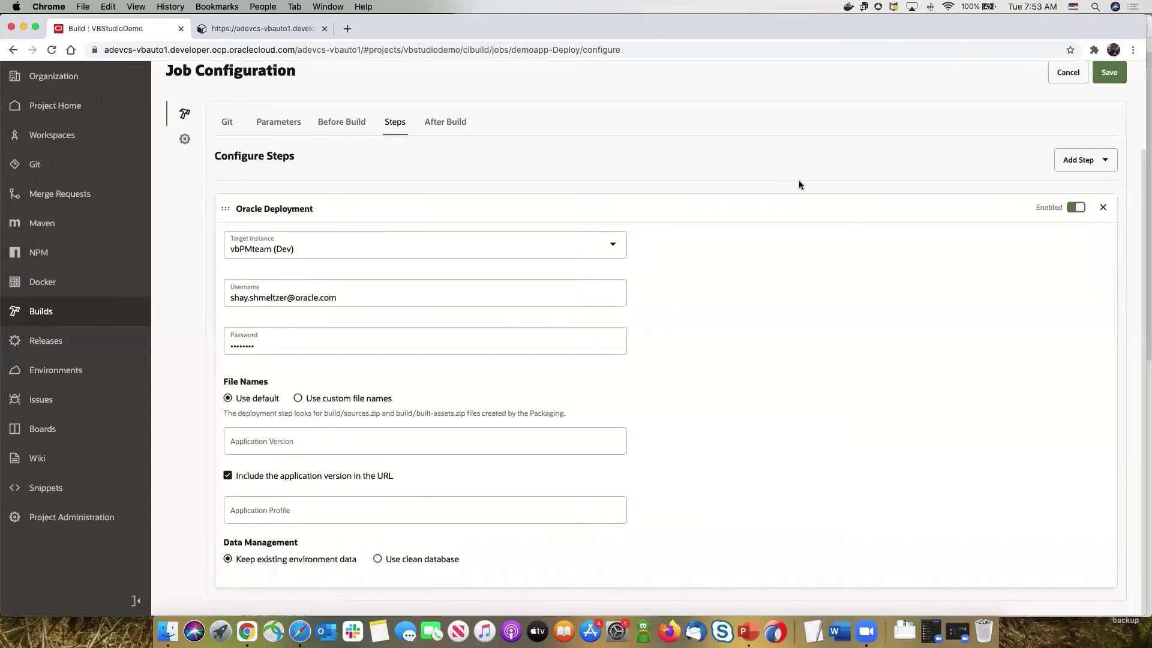
{"action": "left_click", "coordinate": [1066, 72]}
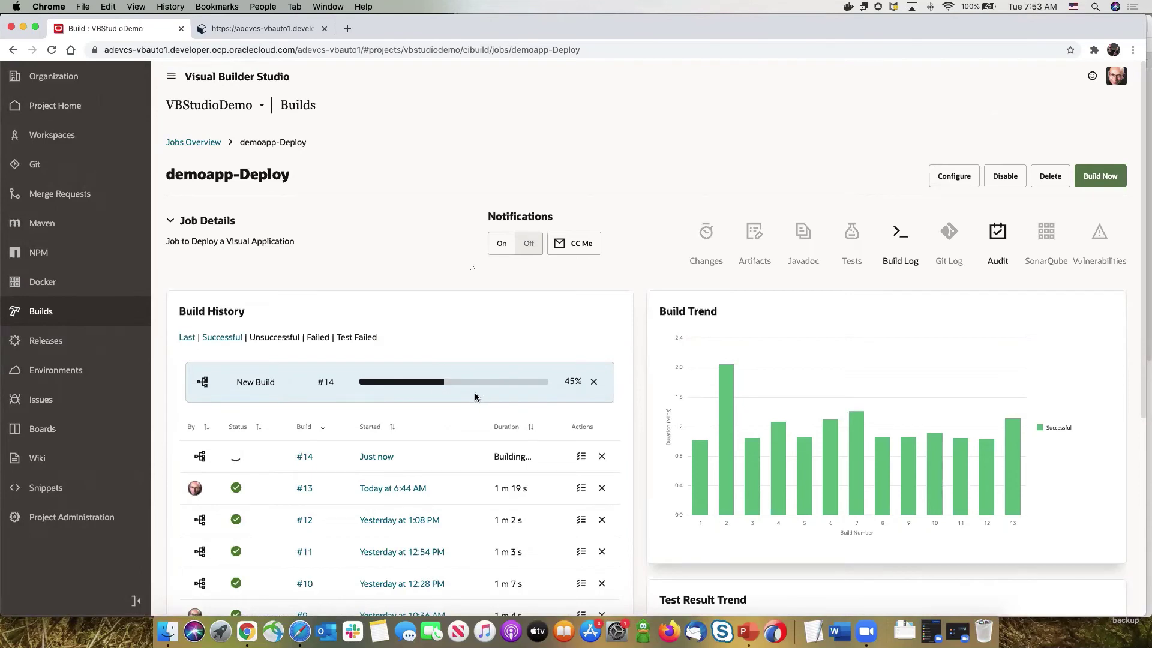
Check the newest demoapp-Package_and_Deploy pipeline instance and view the build log of its demoapp-Deploy build.
{"action": "left_click", "coordinate": [179, 142]}
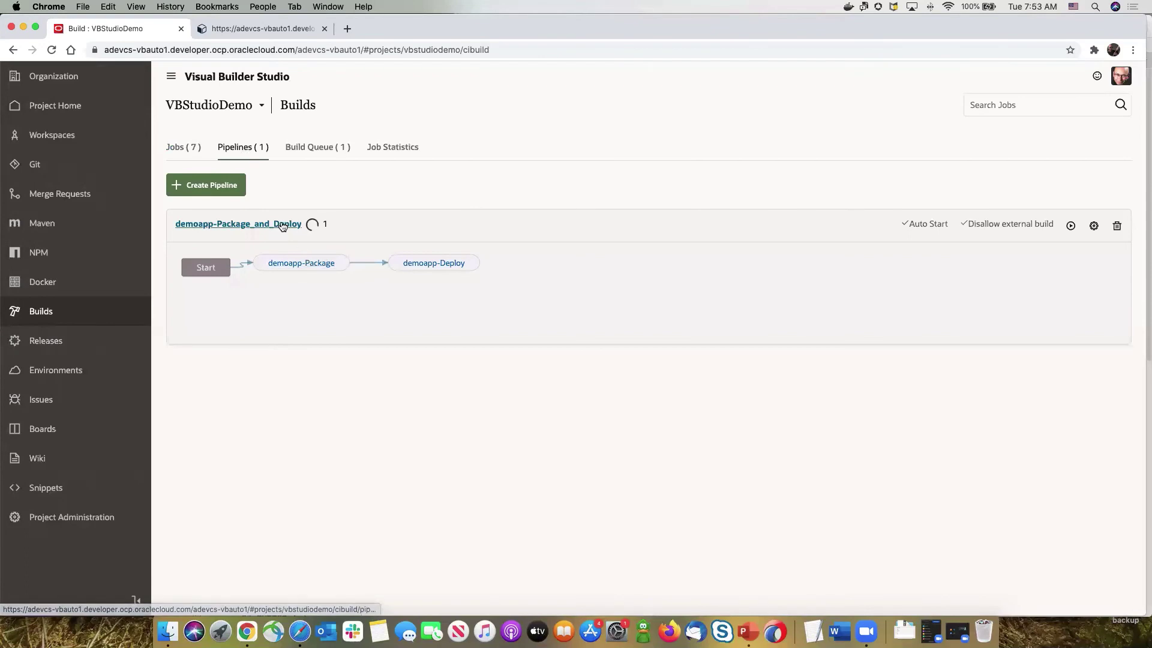
{"action": "left_click", "coordinate": [282, 225]}
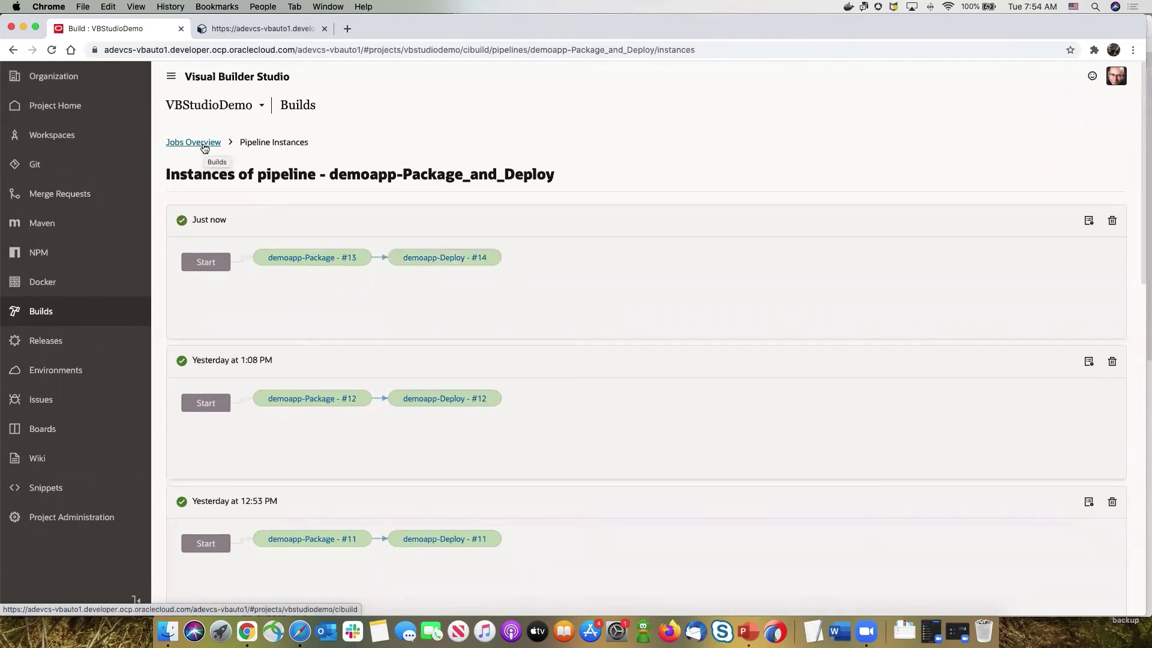
{"action": "left_click", "coordinate": [463, 258]}
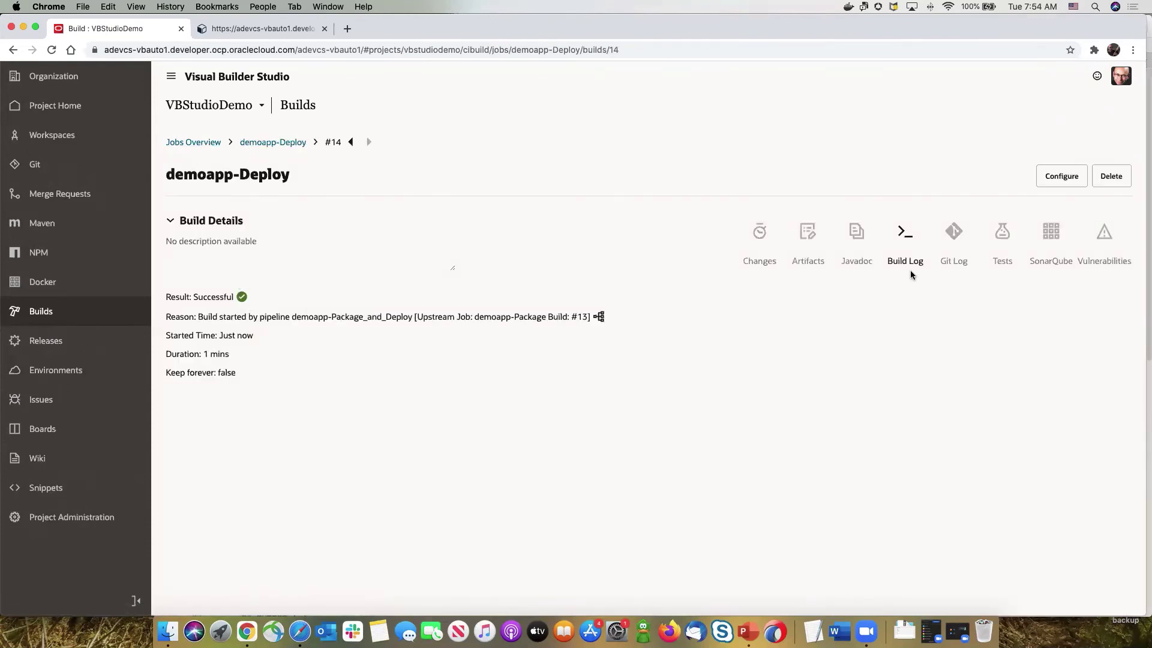
{"action": "left_click", "coordinate": [906, 250]}
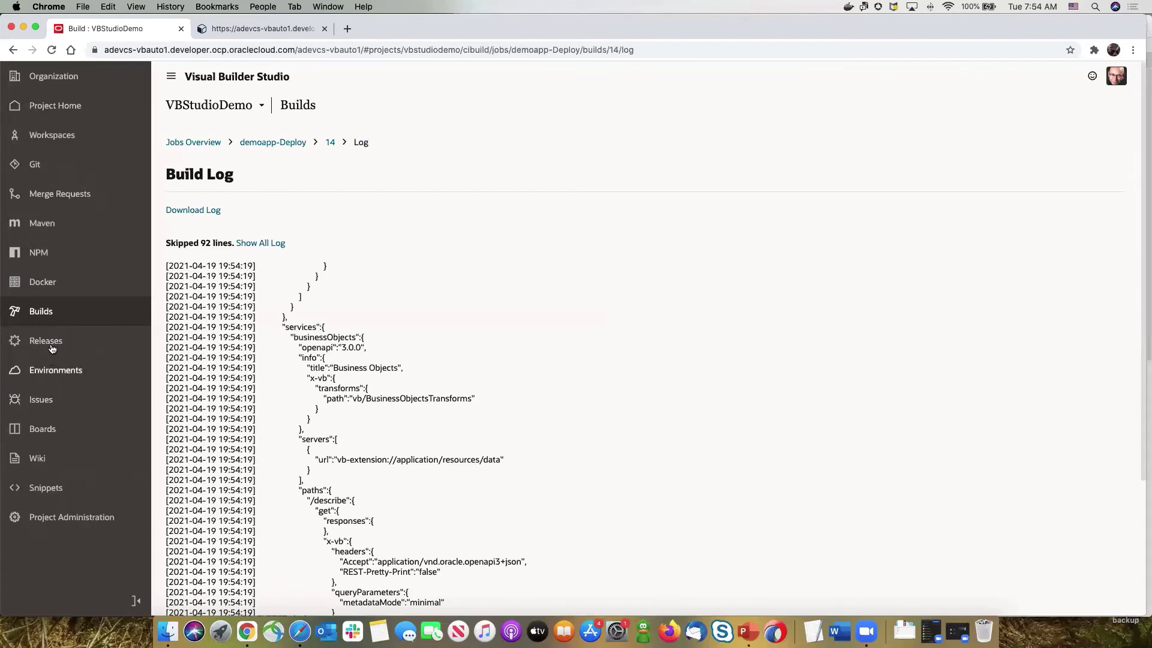
Launch covidtracker from the Dev environment's VBSdemo 1.1 deployment and try the button on its Others page.
{"action": "left_click", "coordinate": [55, 369]}
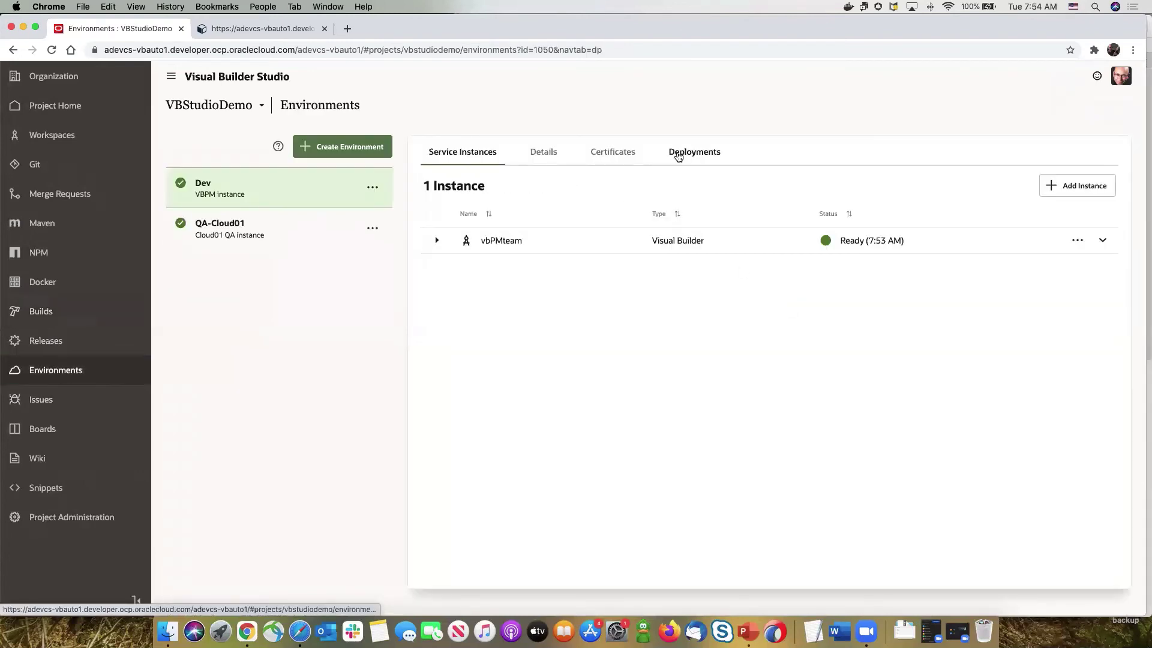
{"action": "left_click", "coordinate": [690, 154]}
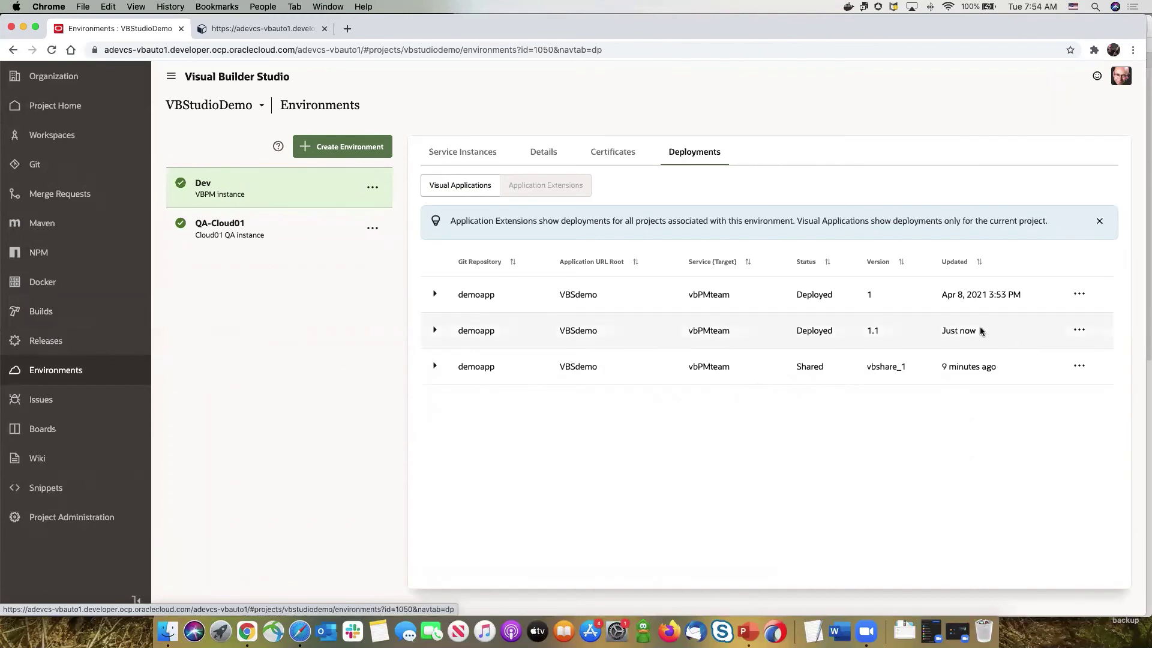
{"action": "left_click", "coordinate": [434, 330]}
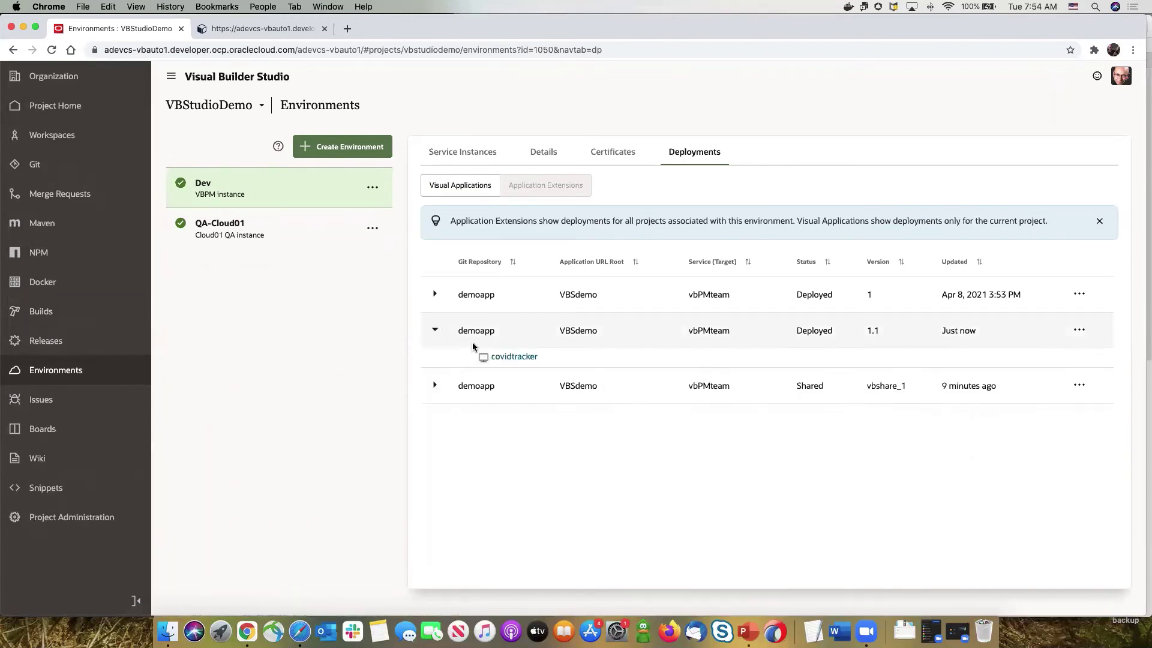
{"action": "left_click", "coordinate": [497, 358]}
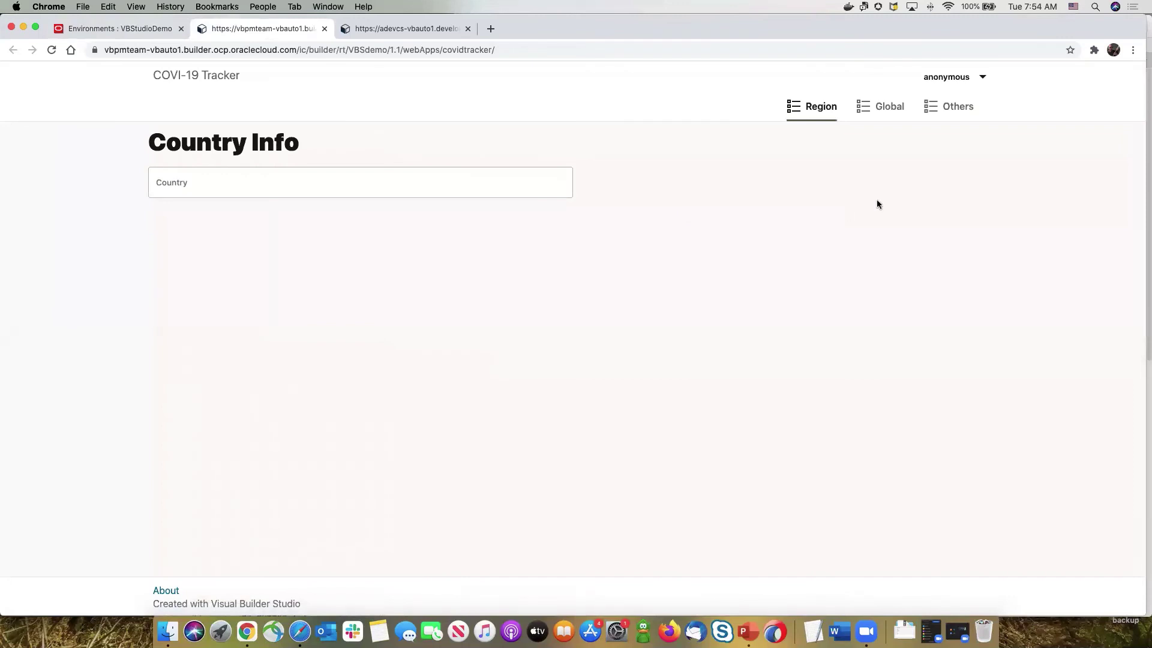
{"action": "left_click", "coordinate": [948, 106]}
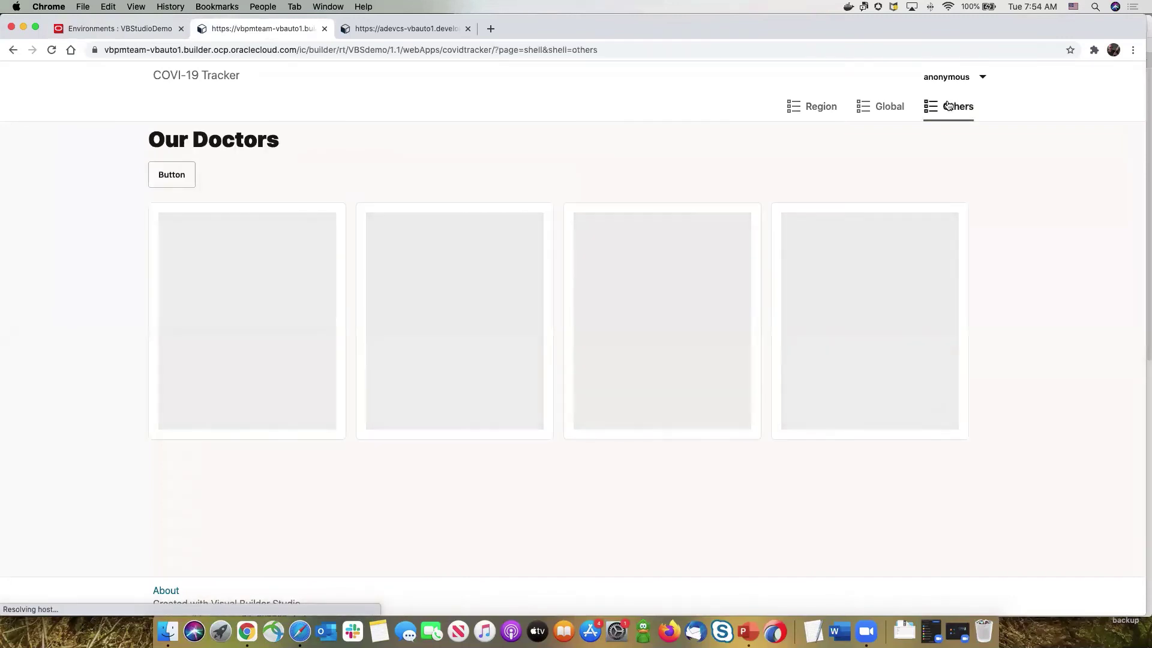
{"action": "left_click", "coordinate": [173, 174]}
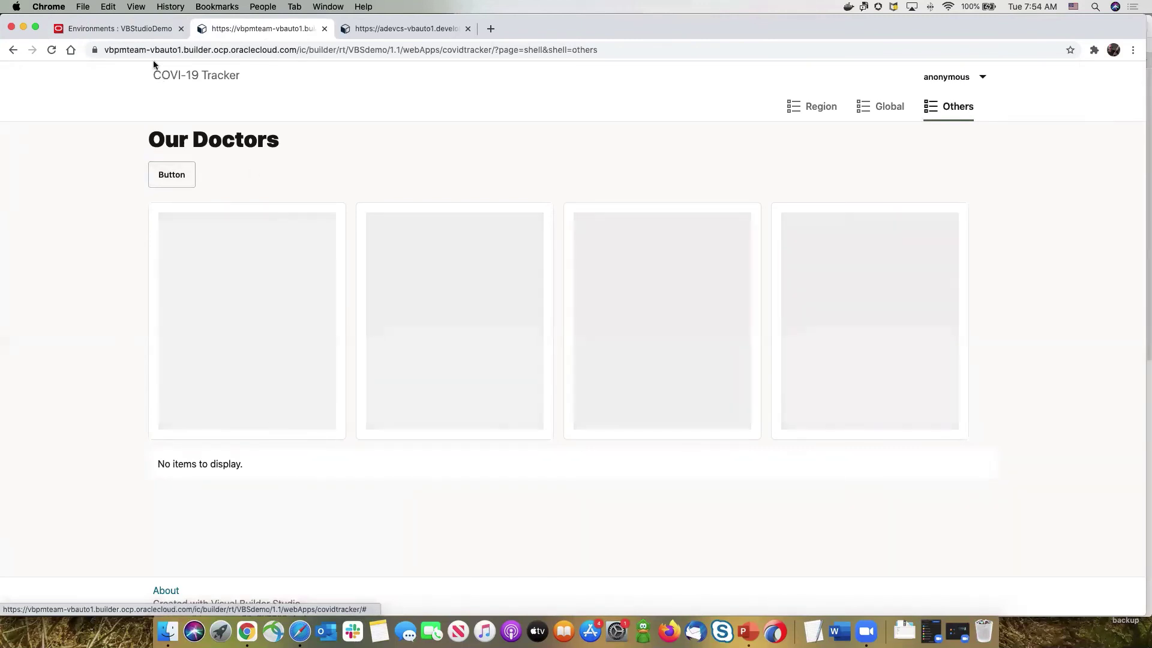
Return to the VBStudioDemo project's build jobs and start a build of the LoadData job.
{"action": "left_click", "coordinate": [147, 28]}
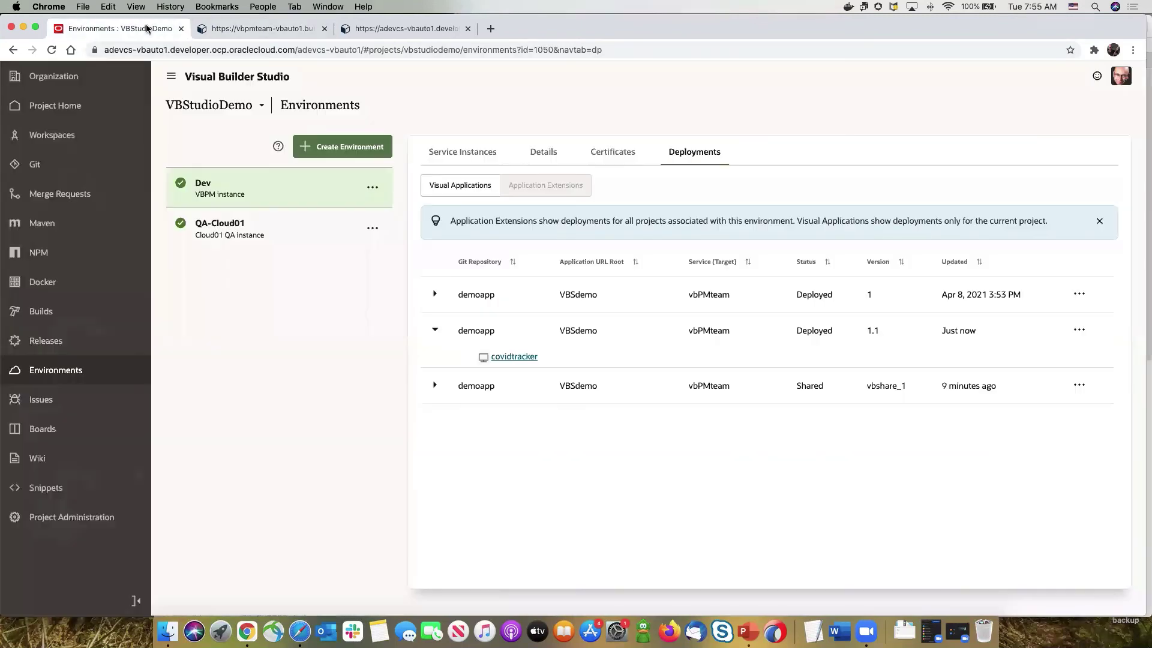
{"action": "left_click", "coordinate": [67, 313]}
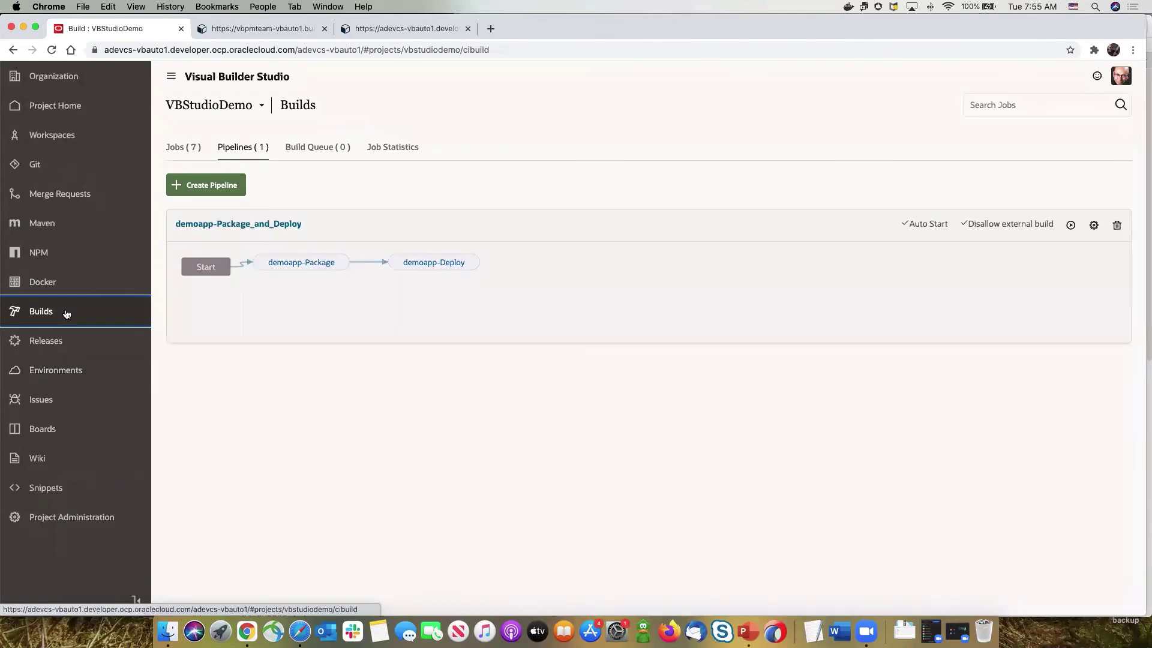
{"action": "left_click", "coordinate": [180, 148]}
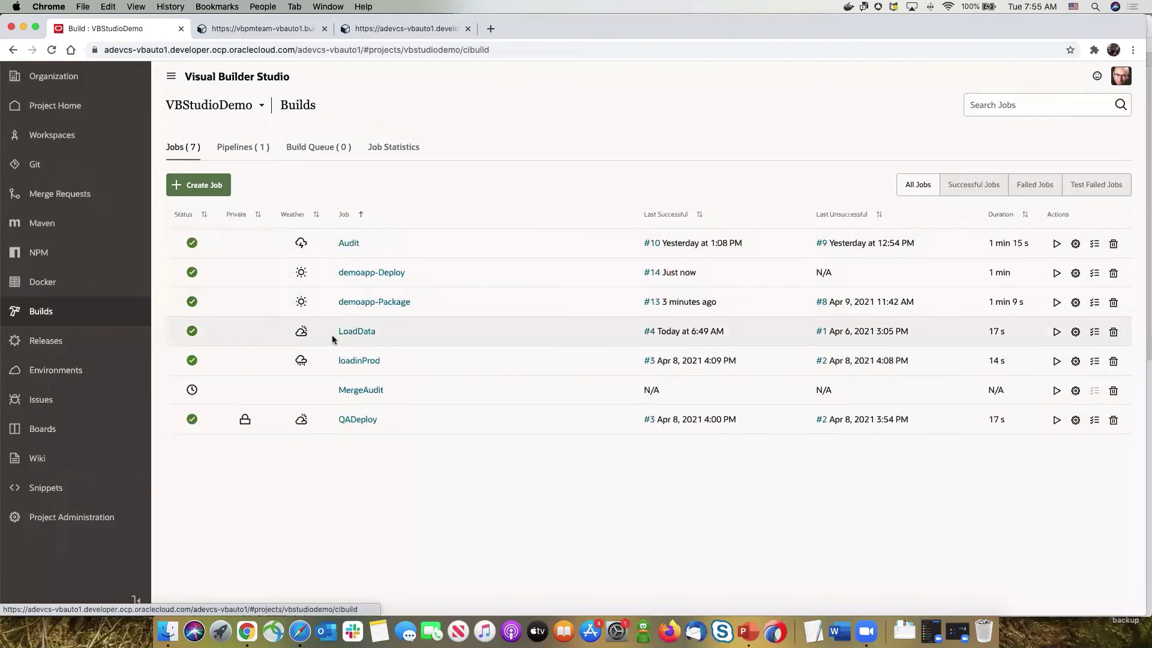
{"action": "left_click", "coordinate": [1055, 331]}
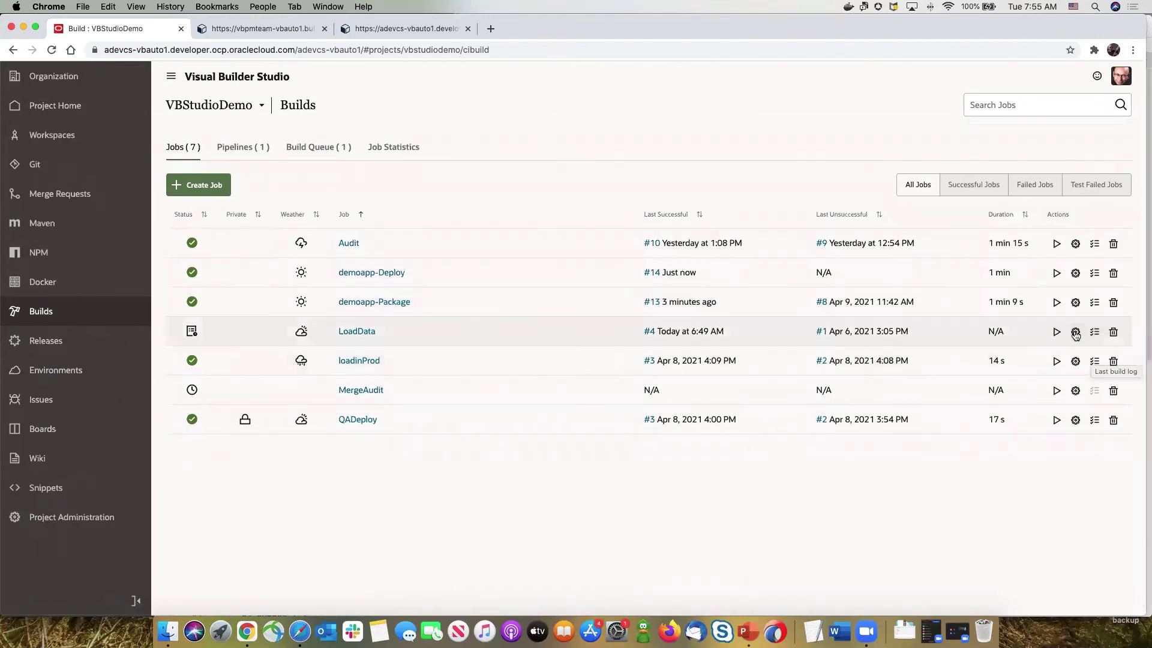
Review the Import Data step in the LoadData job configuration and leave the configuration without saving.
{"action": "left_click", "coordinate": [1076, 333]}
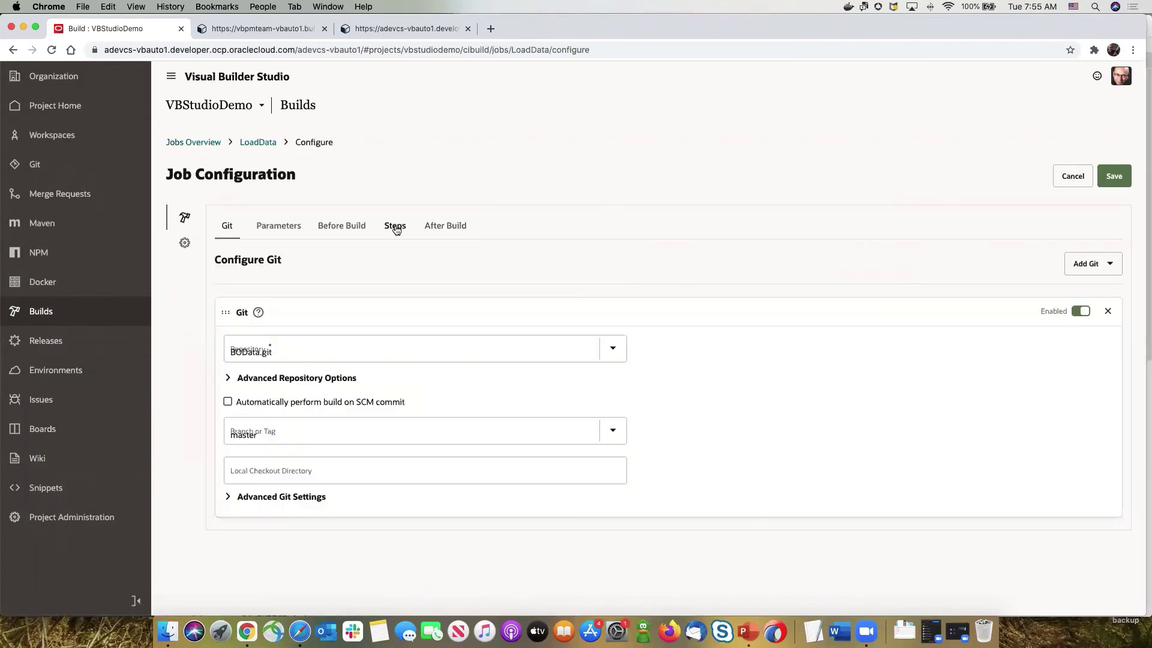
{"action": "left_click", "coordinate": [394, 227]}
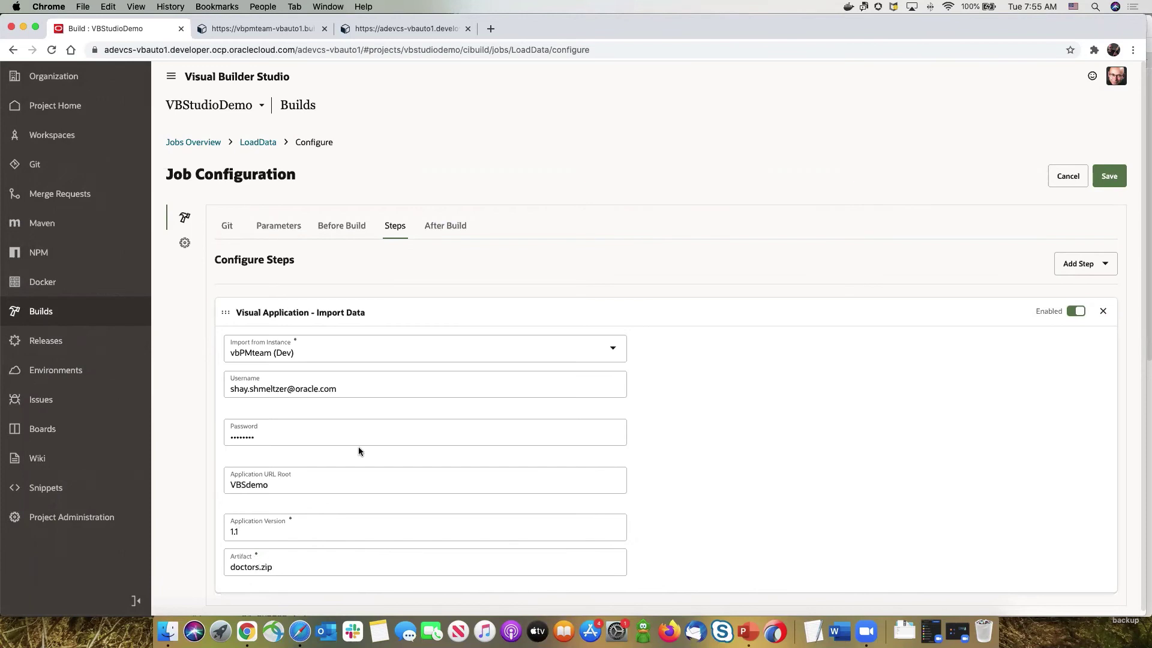
{"action": "left_click", "coordinate": [1060, 177]}
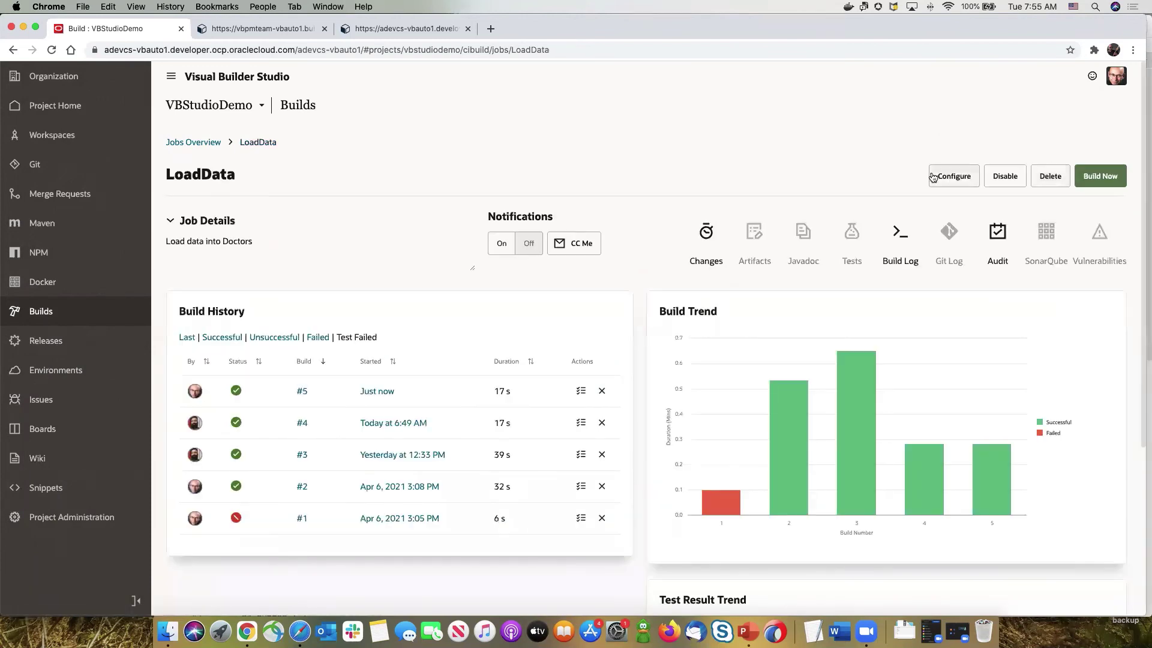
Reload the deployed covidtracker Others page to check the loaded doctors, and highlight the version number in its address.
{"action": "left_click", "coordinate": [286, 30]}
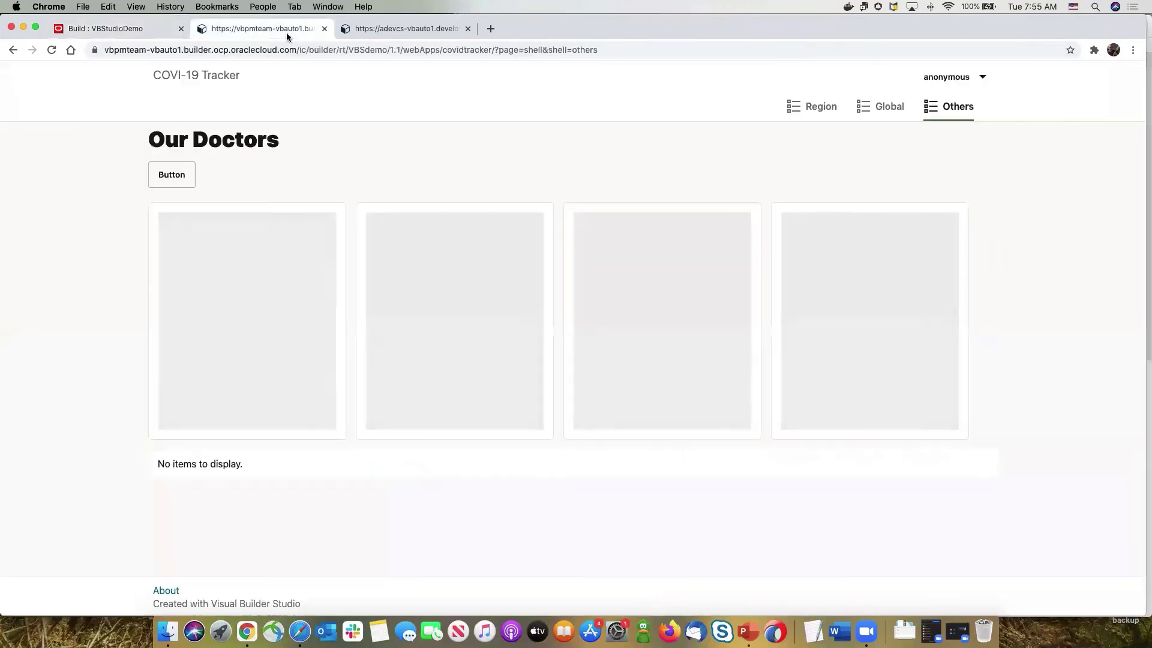
{"action": "right_click", "coordinate": [411, 148]}
{"action": "left_click", "coordinate": [454, 169]}
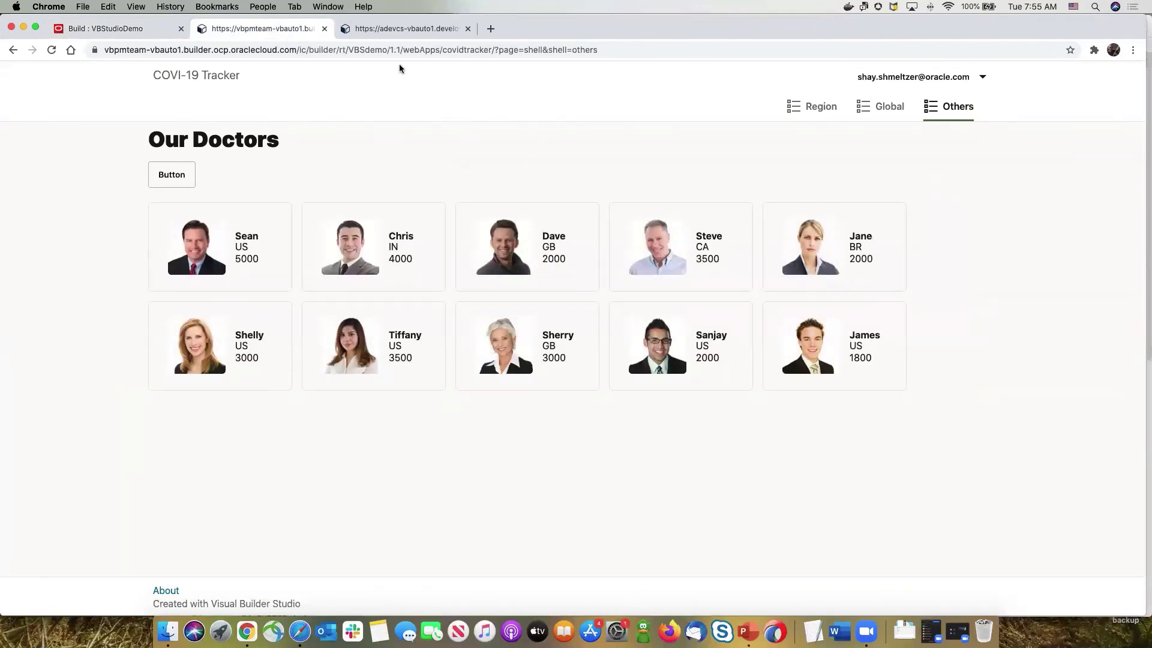
{"action": "left_click_drag", "start_coordinate": [390, 48], "coordinate": [403, 47]}
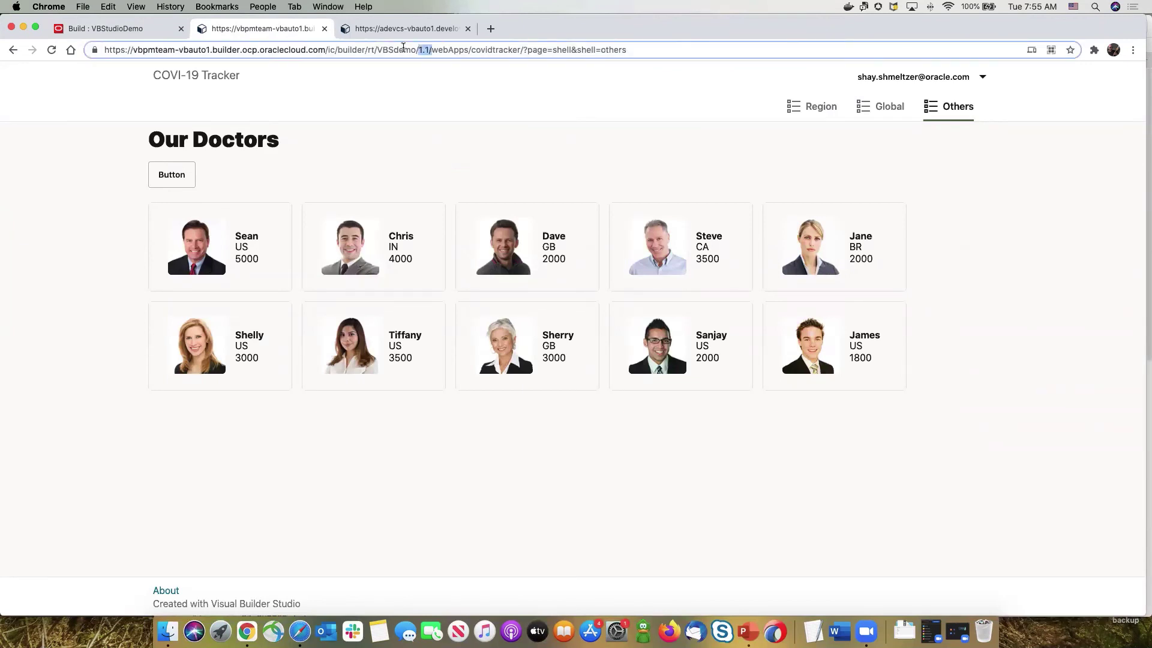
Return to the VBStudioDemo project and open the DemoApp workspace from its workspaces list.
{"action": "left_click", "coordinate": [100, 30]}
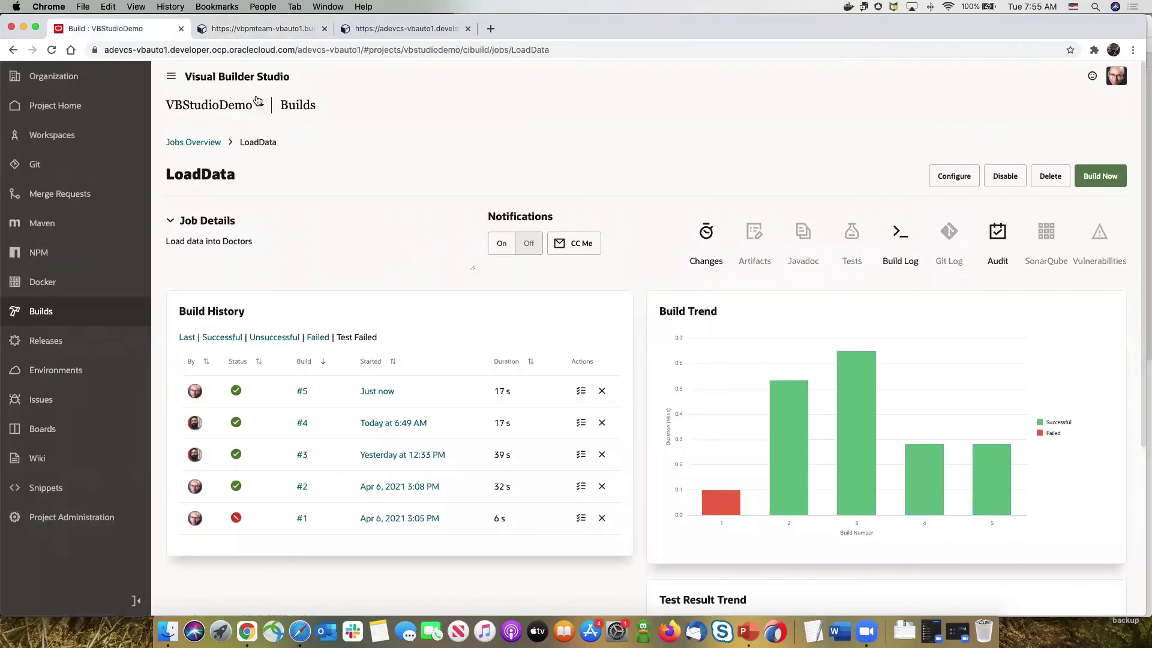
{"action": "left_click", "coordinate": [52, 134]}
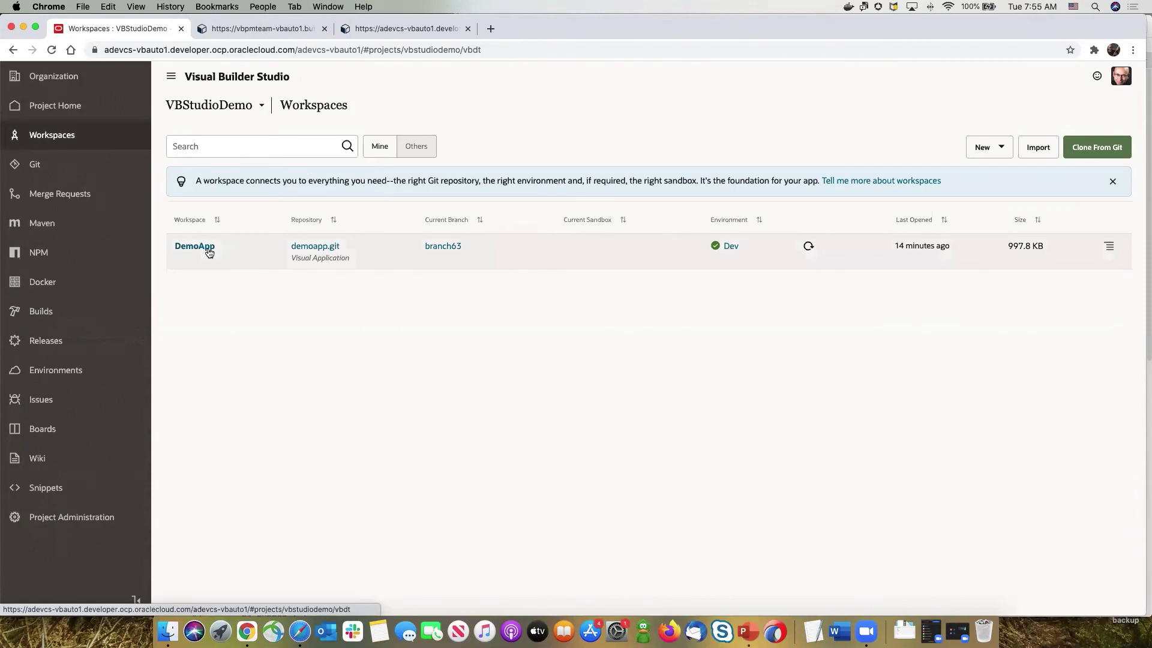
{"action": "left_click", "coordinate": [208, 252]}
Switch to Safari, open visual-application.json on demoapp.git's master branch for editing, and set its version to 1.2.
{"action": "key", "text": "super+Tab"}
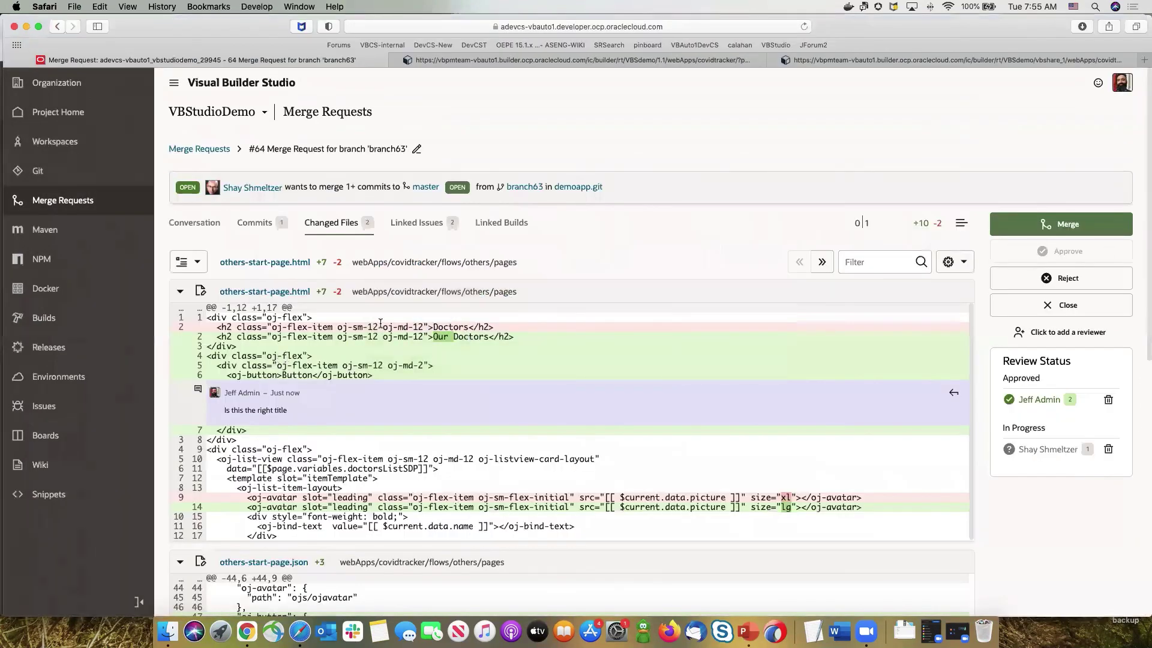
{"action": "left_click", "coordinate": [52, 173]}
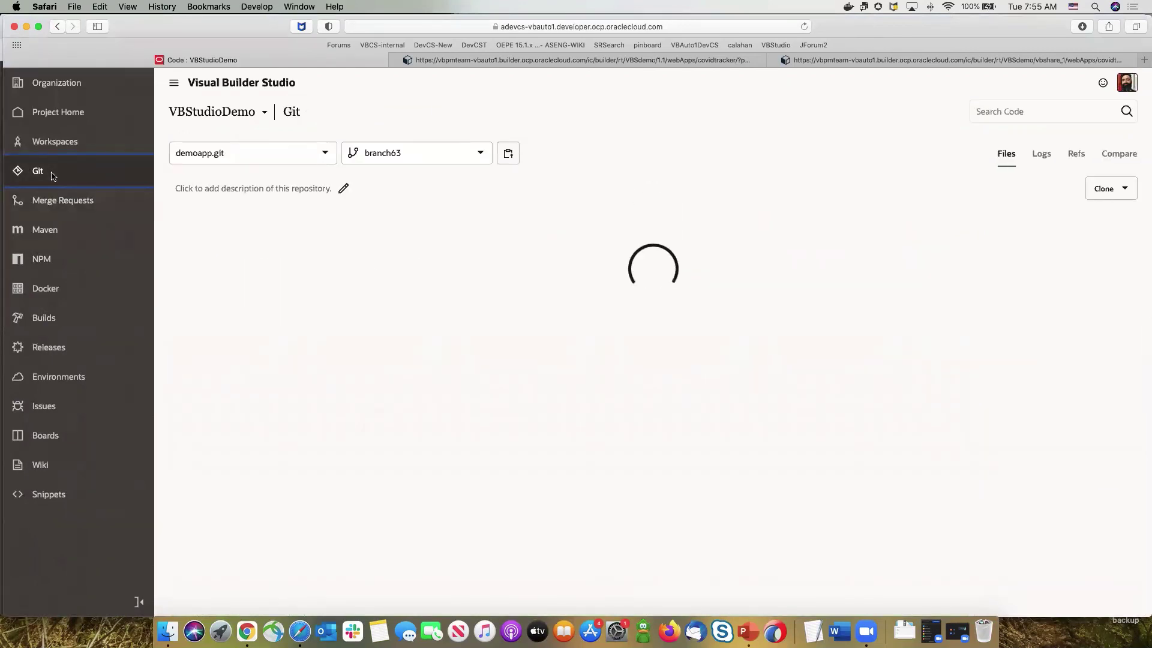
{"action": "left_click", "coordinate": [432, 156]}
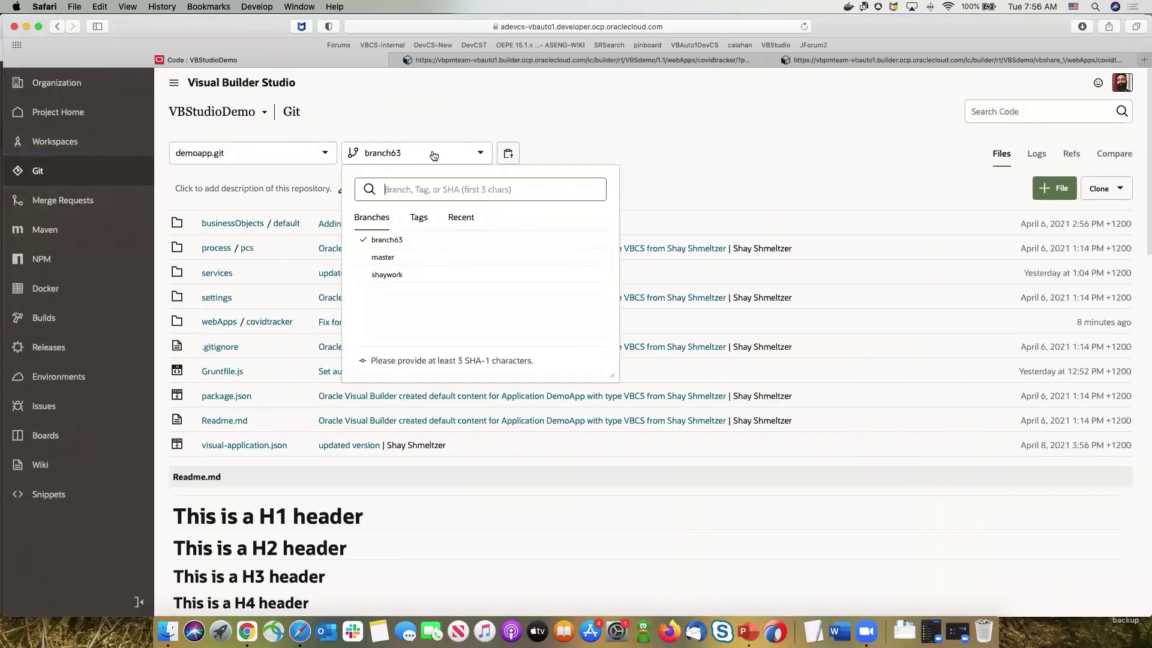
{"action": "left_click", "coordinate": [383, 258]}
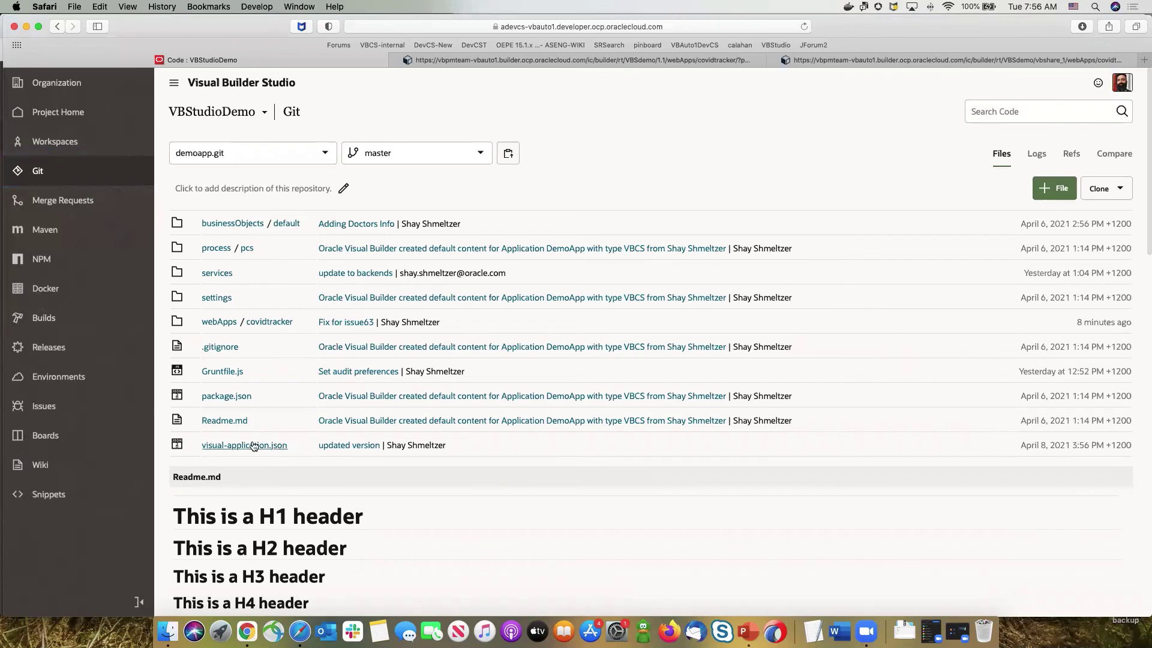
{"action": "left_click", "coordinate": [282, 448]}
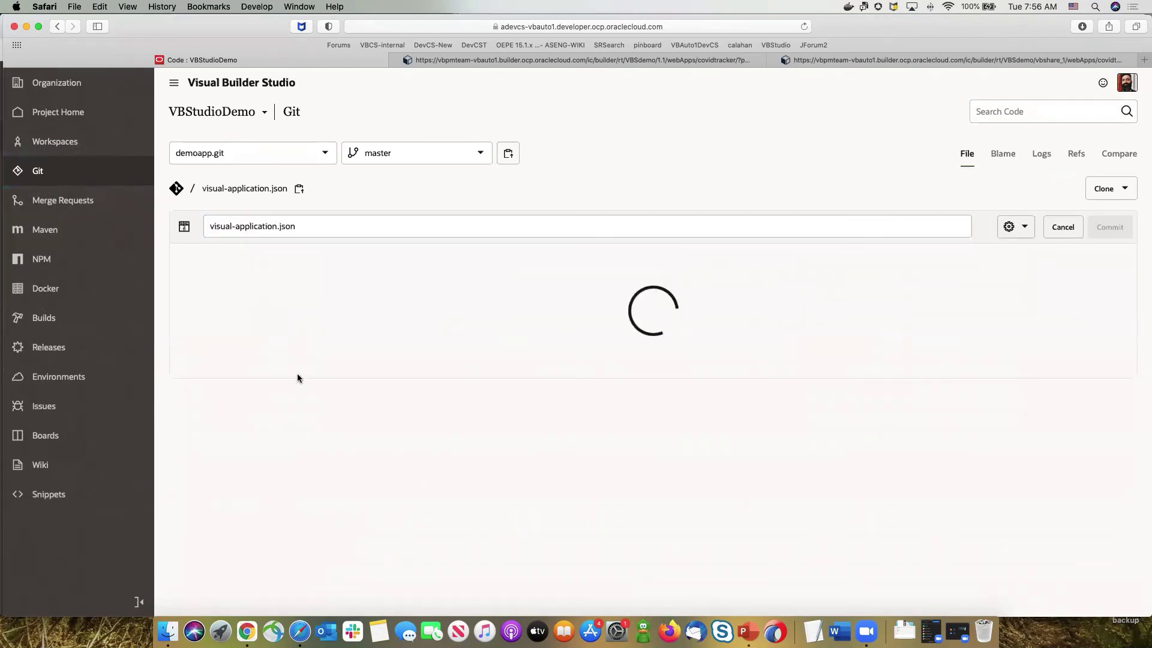
{"action": "left_click_drag", "start_coordinate": [294, 382], "coordinate": [299, 382]}
{"action": "type", "text": "2"}
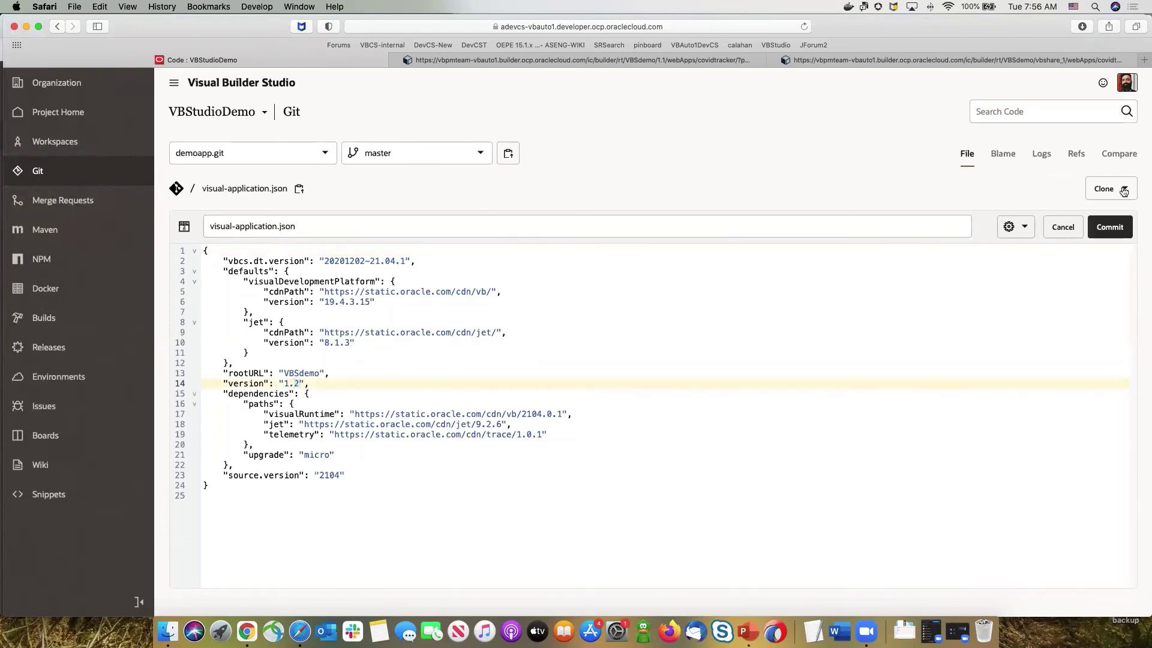
Commit the visual-application.json edit to master with the summary "updated the version".
{"action": "left_click", "coordinate": [1109, 227]}
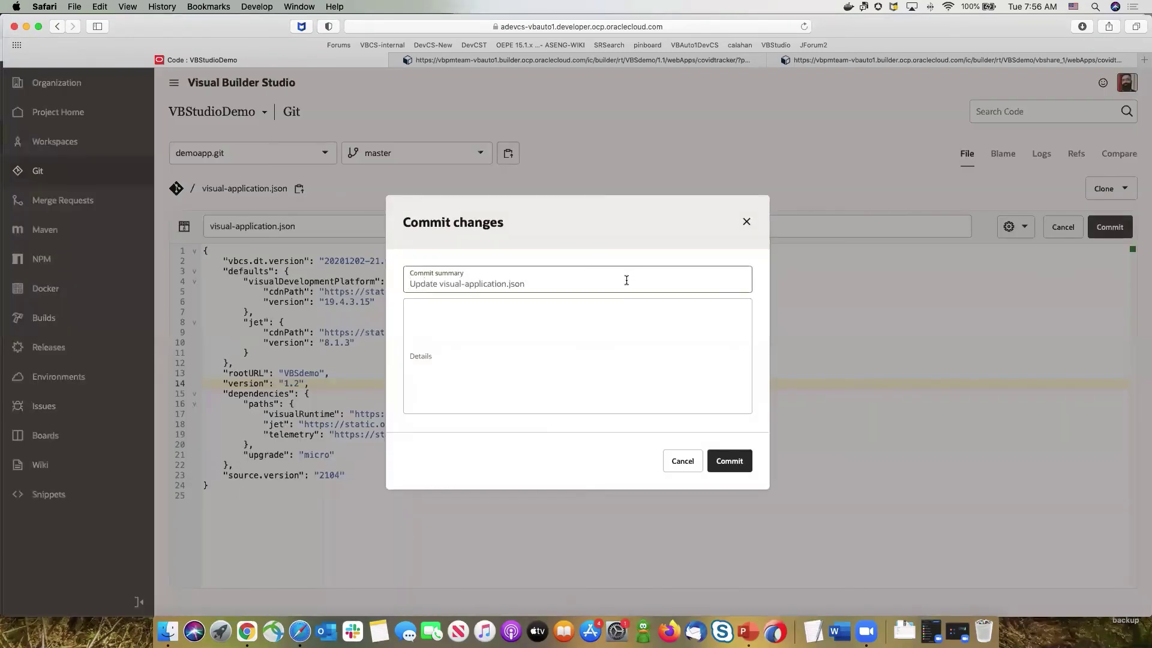
{"action": "type", "text": "updated the"}
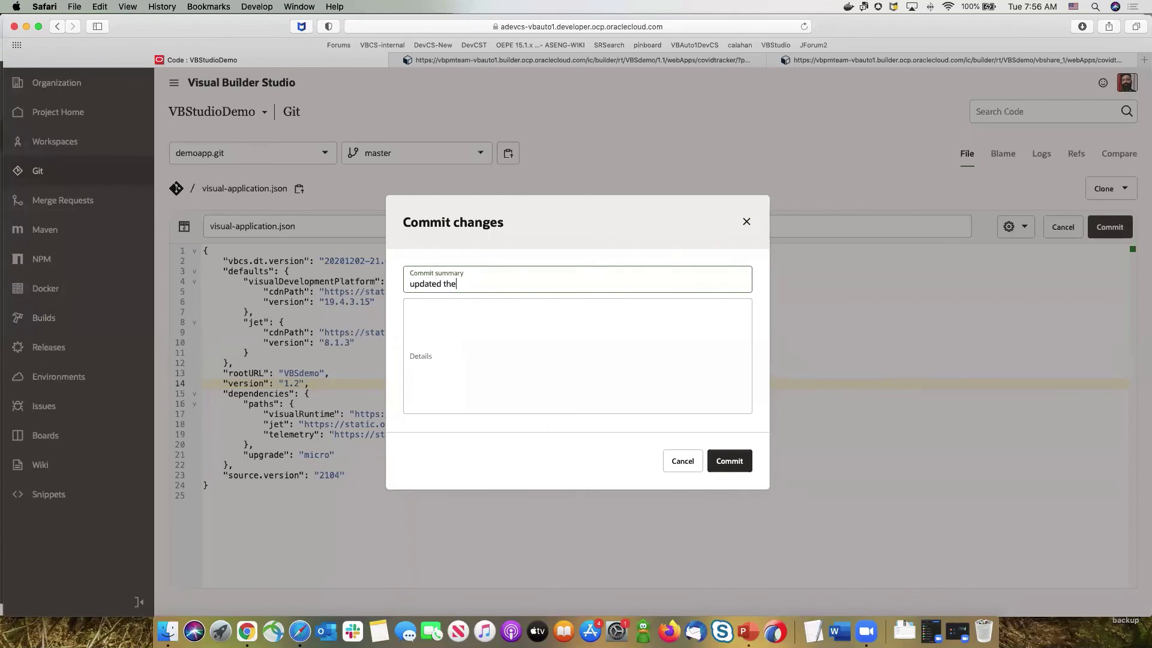
{"action": "type", "text": " version"}
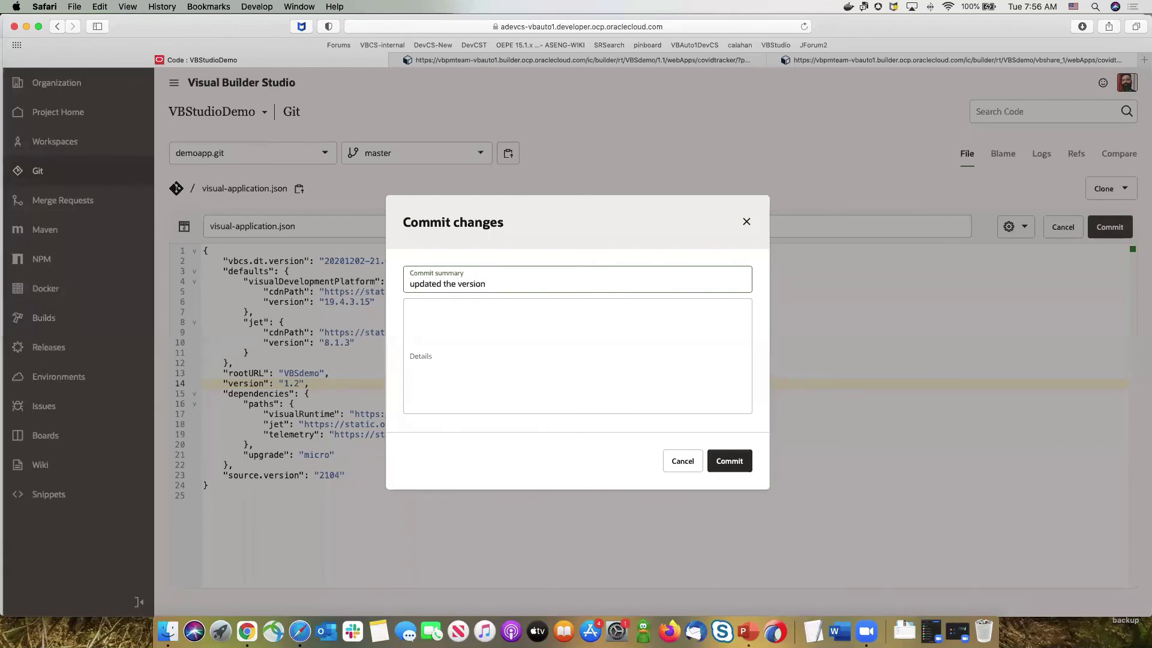
{"action": "left_click", "coordinate": [722, 458]}
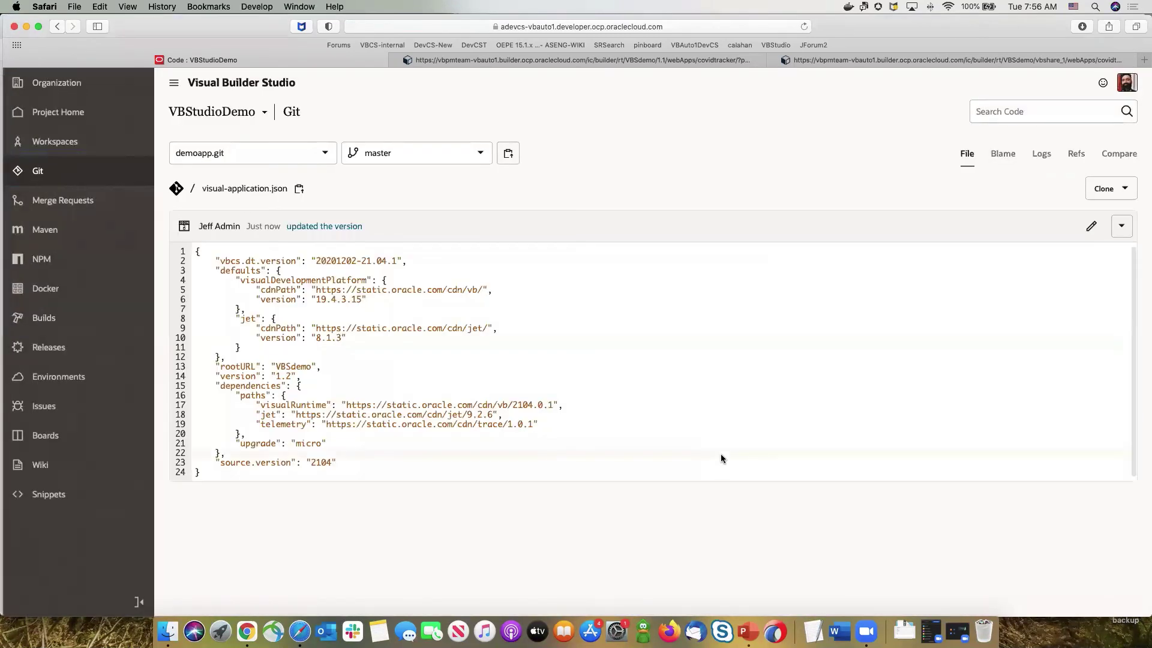
Switch back to Chrome and change the text of the button under the Our Doctors heading to "Hello".
{"action": "key", "text": "super+Tab"}
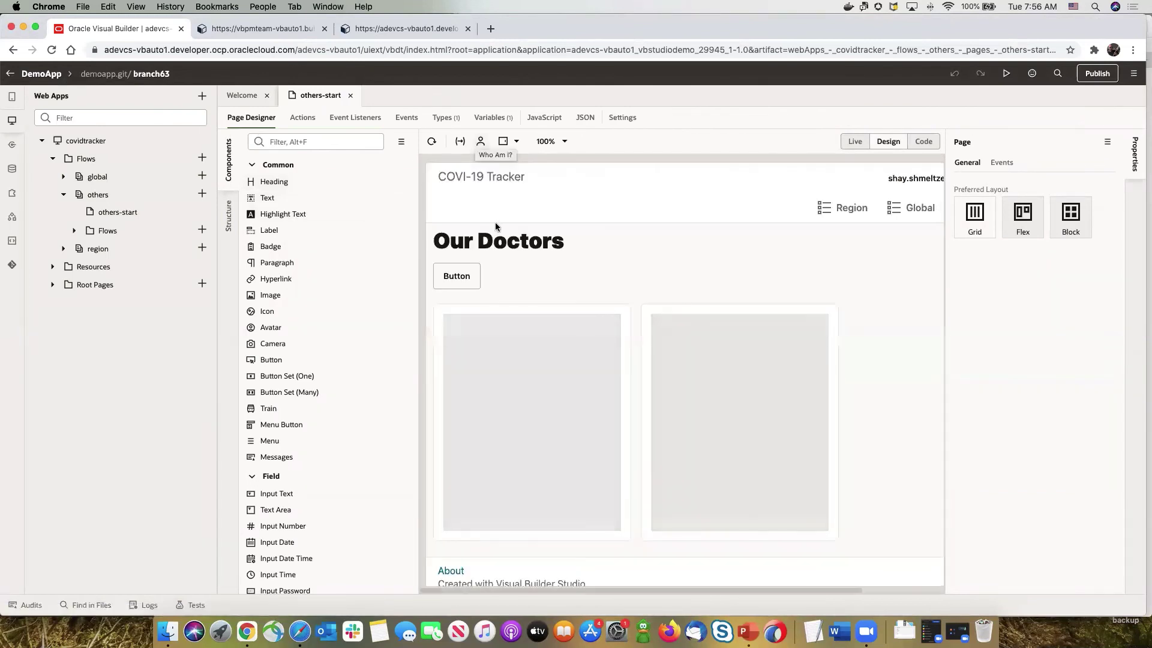
{"action": "left_click", "coordinate": [469, 278]}
{"action": "double_click", "coordinate": [955, 234]}
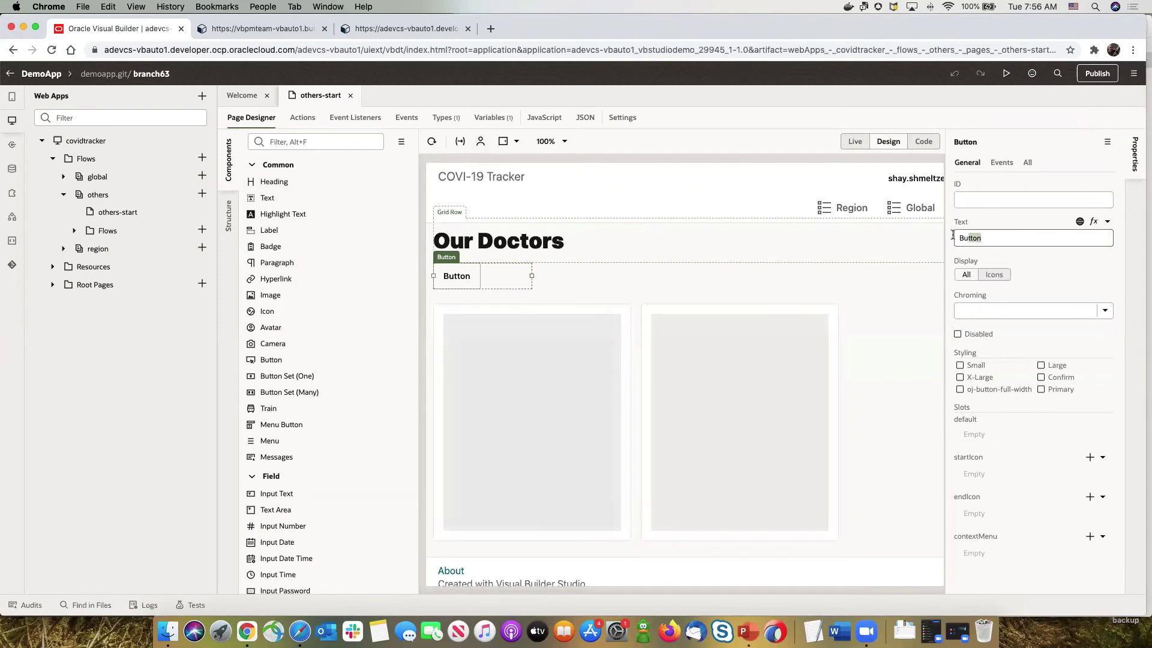
{"action": "type", "text": "Hell"}
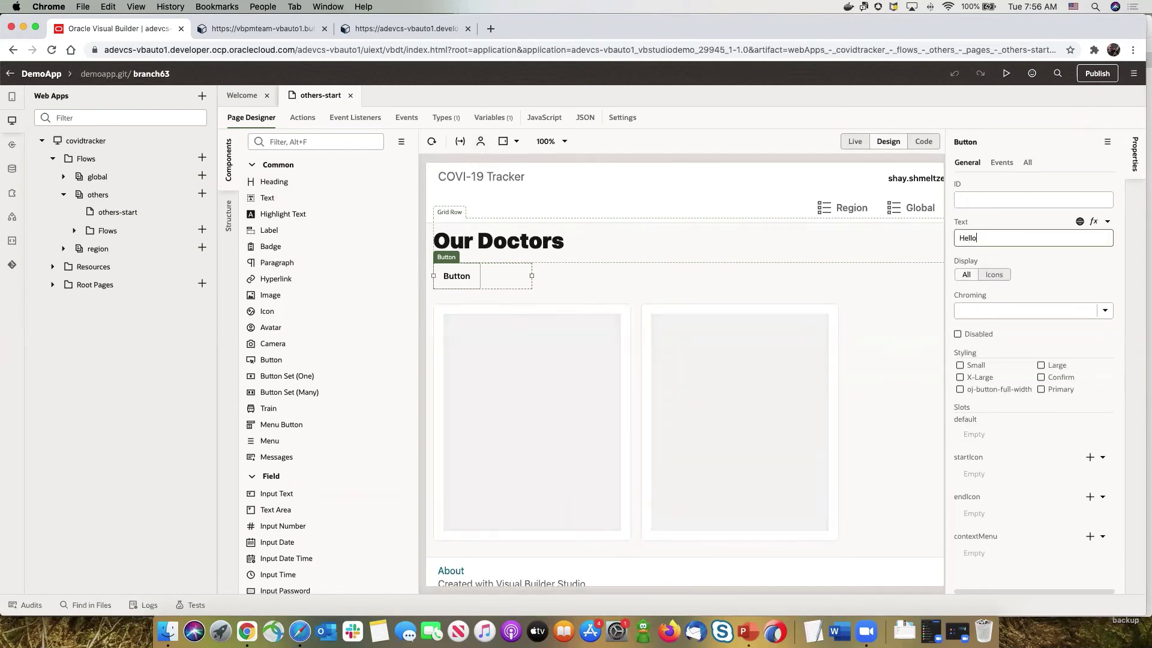
{"action": "type", "text": "o"}
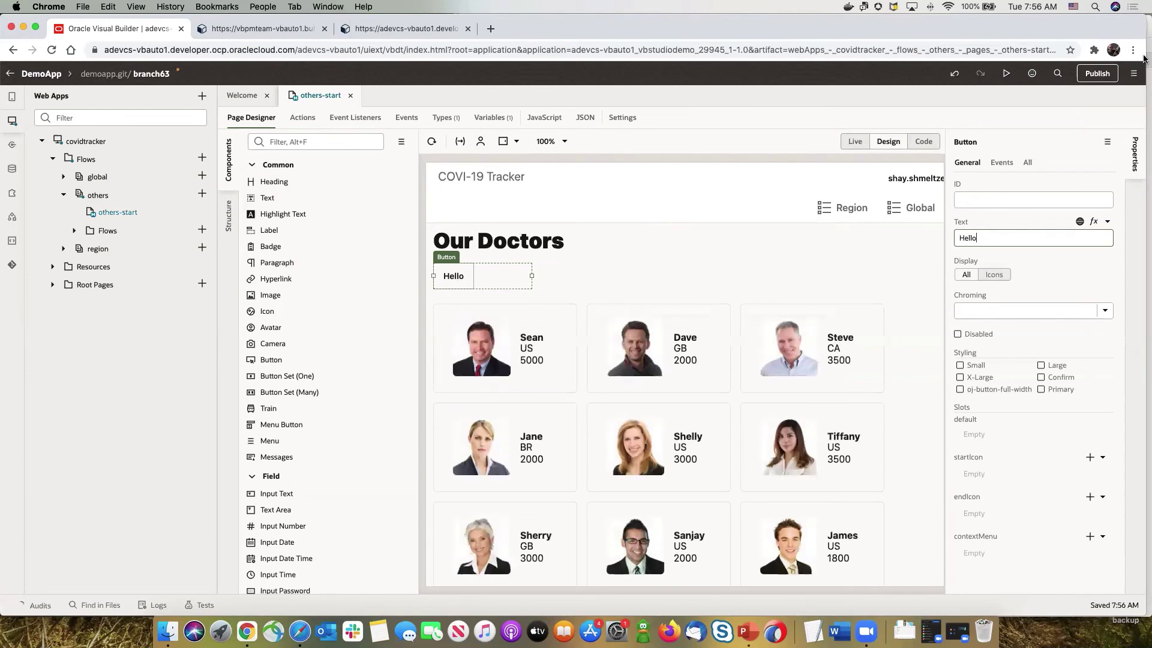
Set the application version to 2.0 in the DemoApp settings.
{"action": "left_click", "coordinate": [1131, 74]}
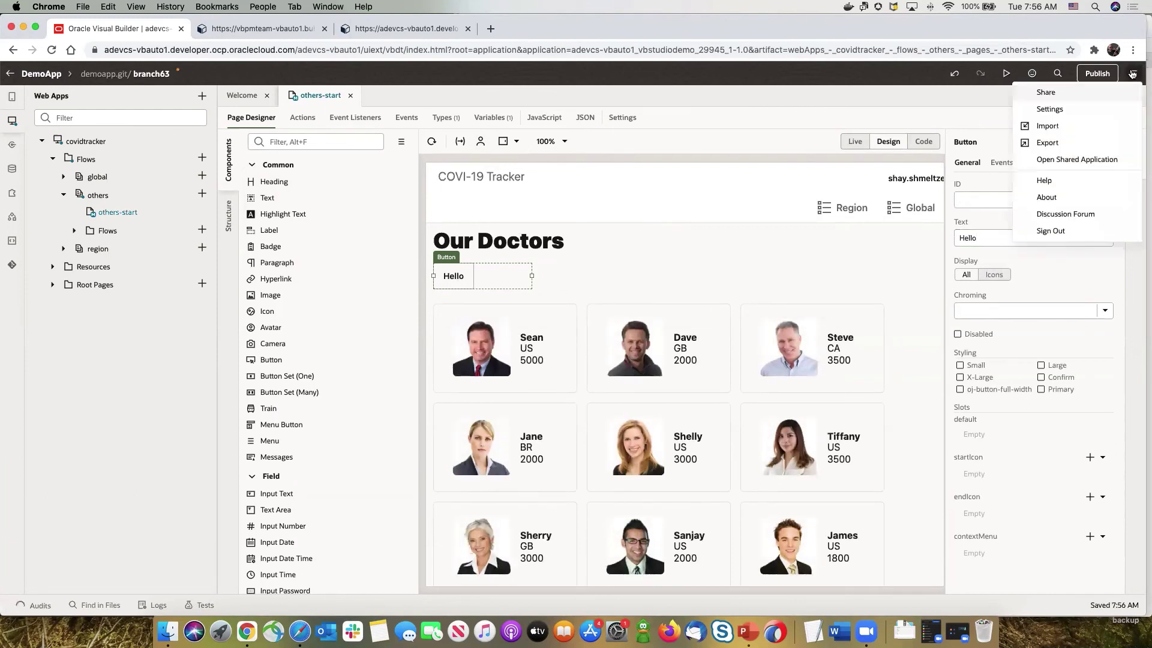
{"action": "left_click", "coordinate": [1049, 109]}
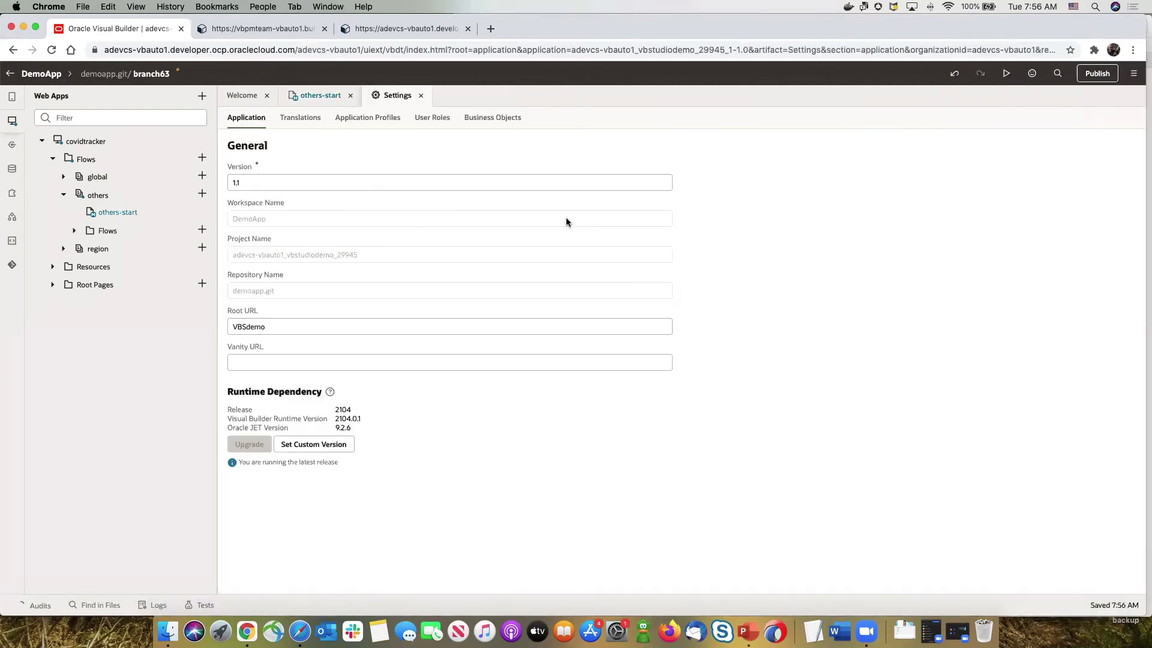
{"action": "left_click_drag", "start_coordinate": [256, 182], "coordinate": [212, 181]}
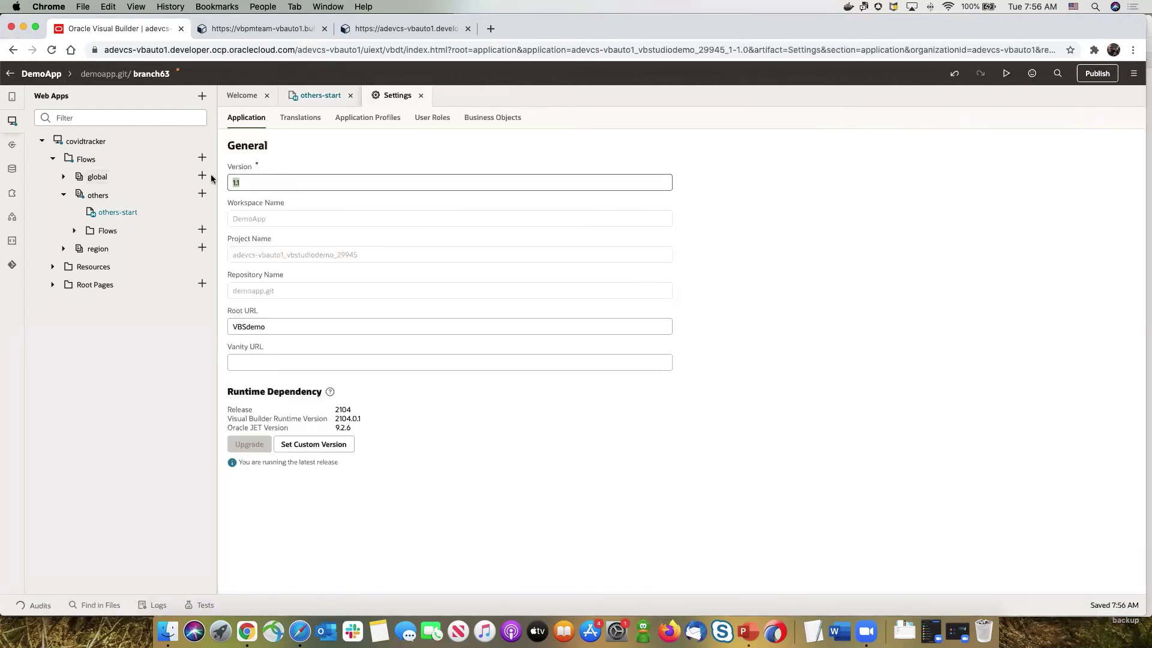
{"action": "type", "text": "2."}
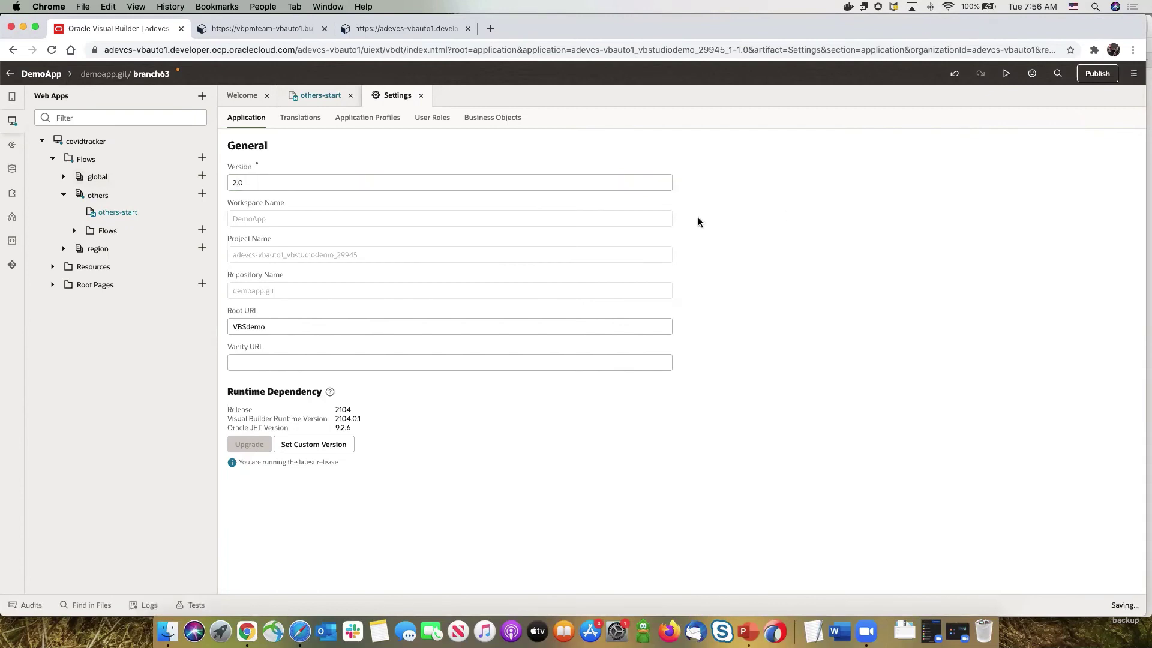
{"action": "left_click", "coordinate": [822, 207]}
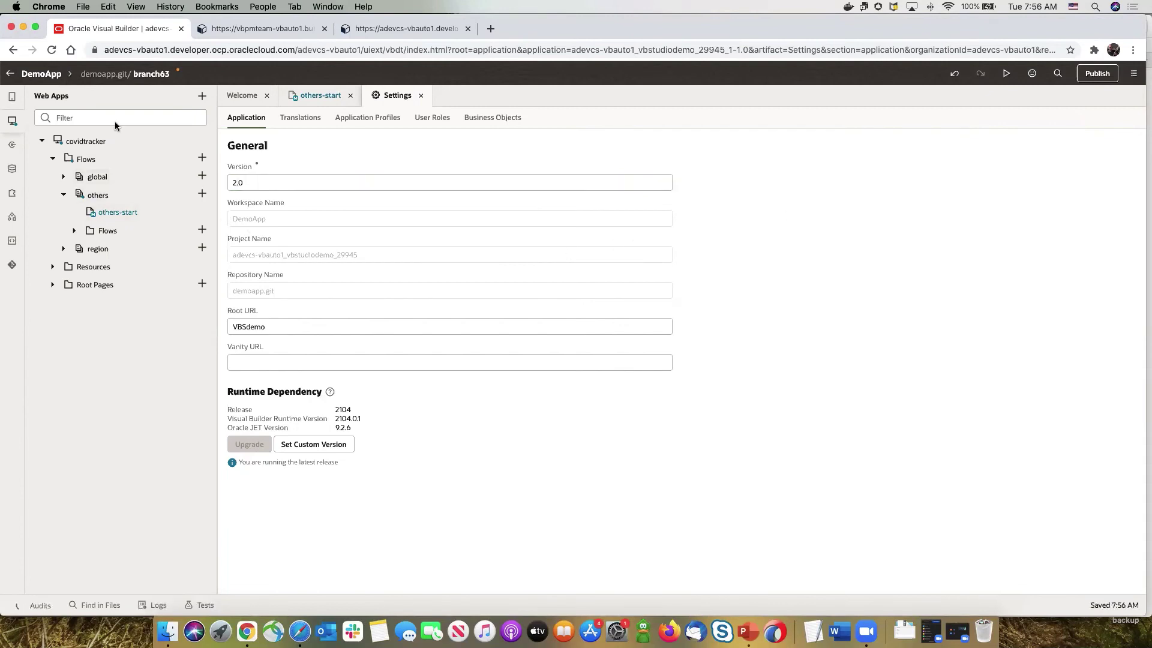
Commit both changed files to branch63 with the message "updated button and version".
{"action": "left_click", "coordinate": [142, 73]}
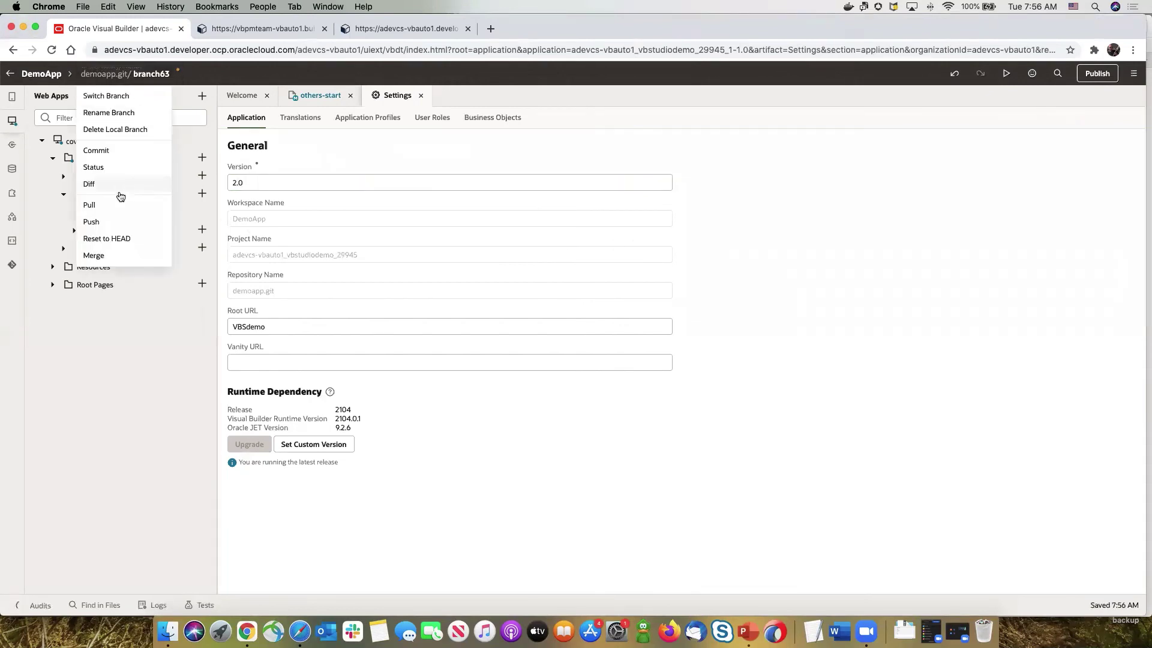
{"action": "left_click", "coordinate": [112, 152]}
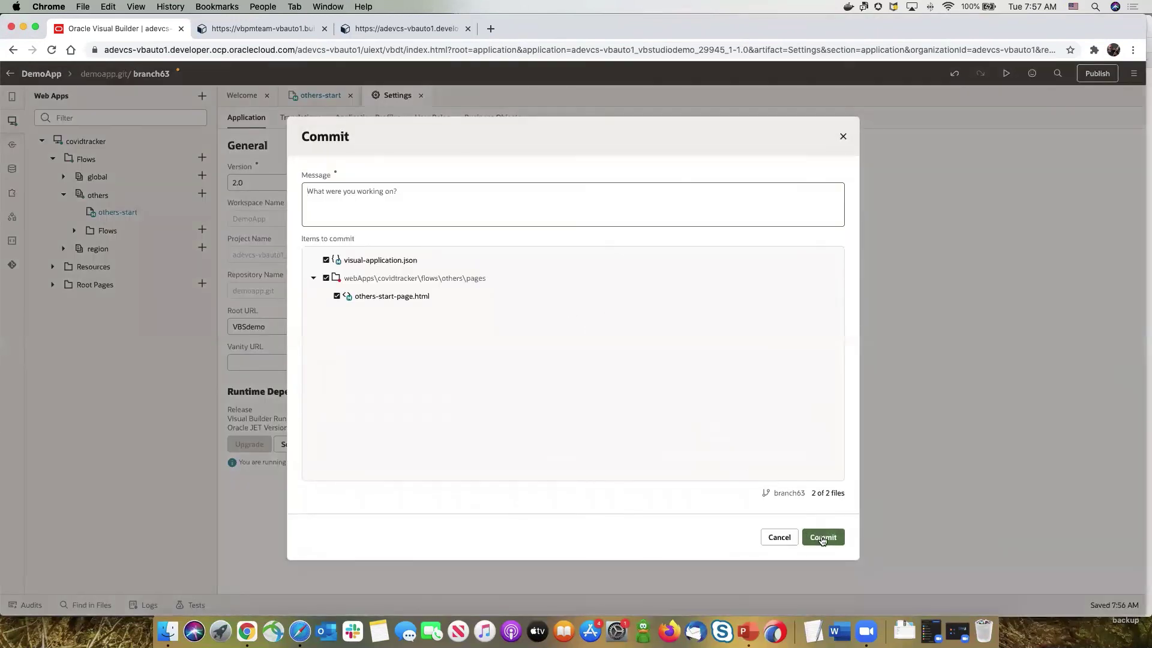
{"action": "left_click", "coordinate": [816, 537]}
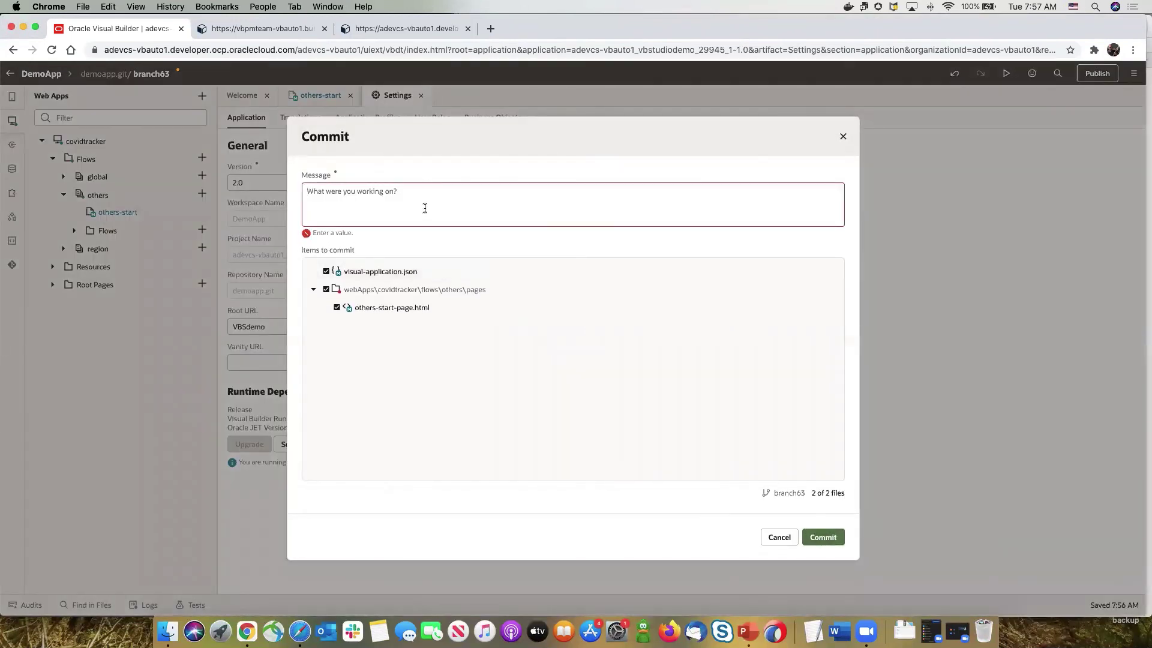
{"action": "type", "text": "updated button and version"}
{"action": "left_click", "coordinate": [823, 537]}
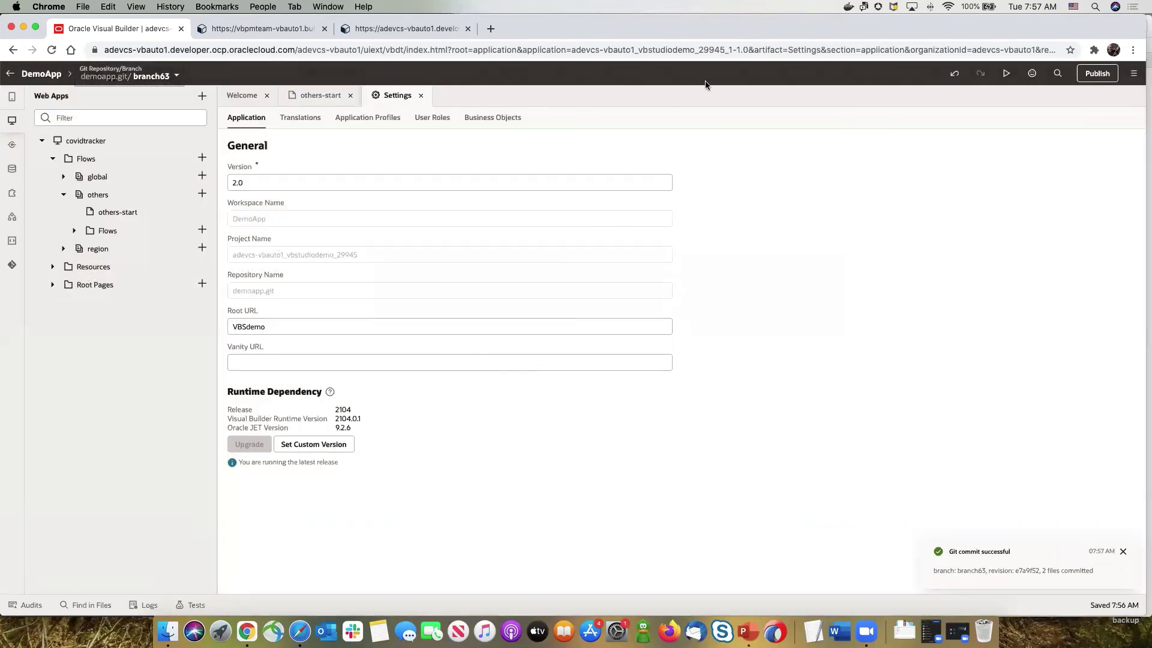
Push the committed branch63 changes to the remote repository.
{"action": "left_click", "coordinate": [149, 74]}
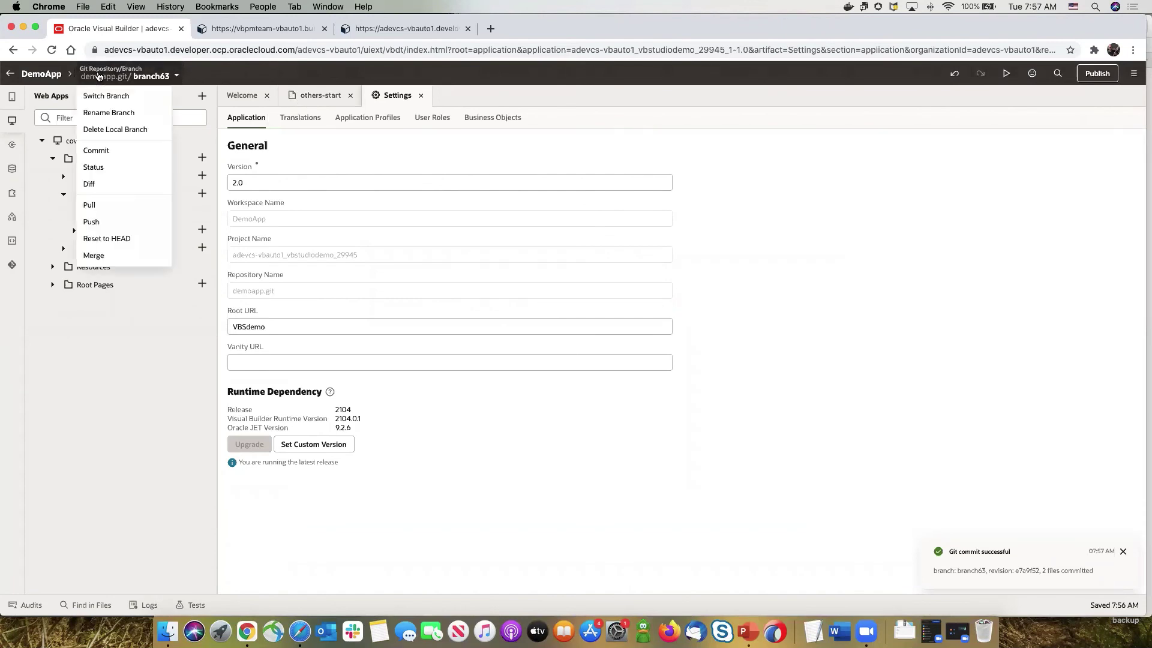
{"action": "left_click", "coordinate": [93, 222]}
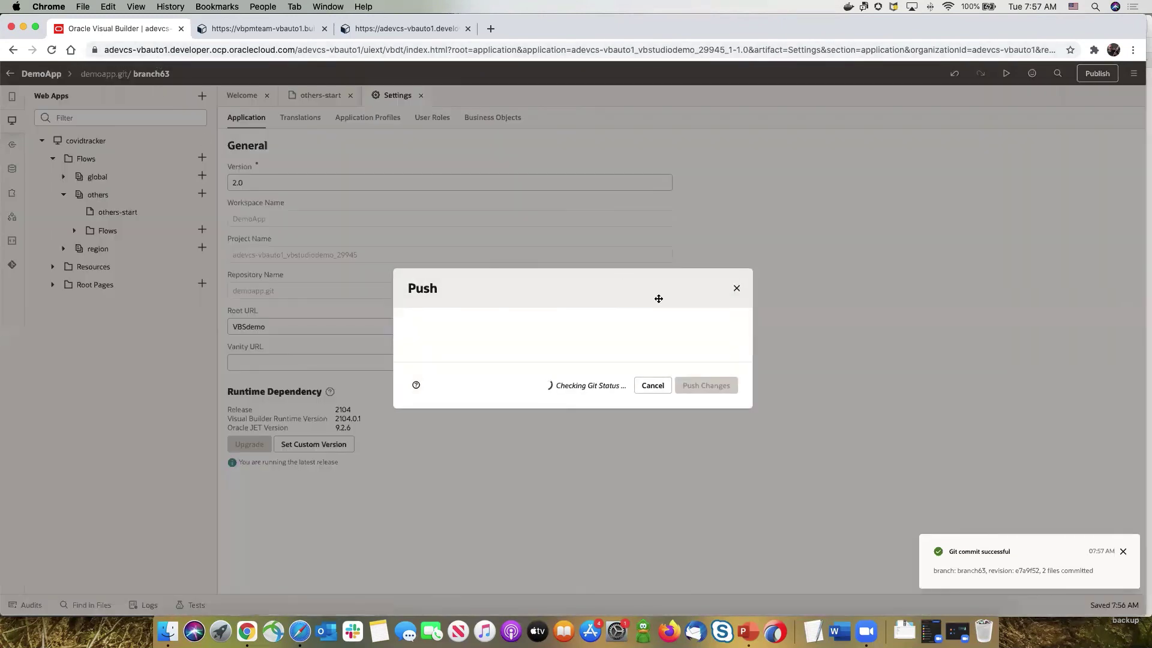
{"action": "left_click", "coordinate": [720, 387]}
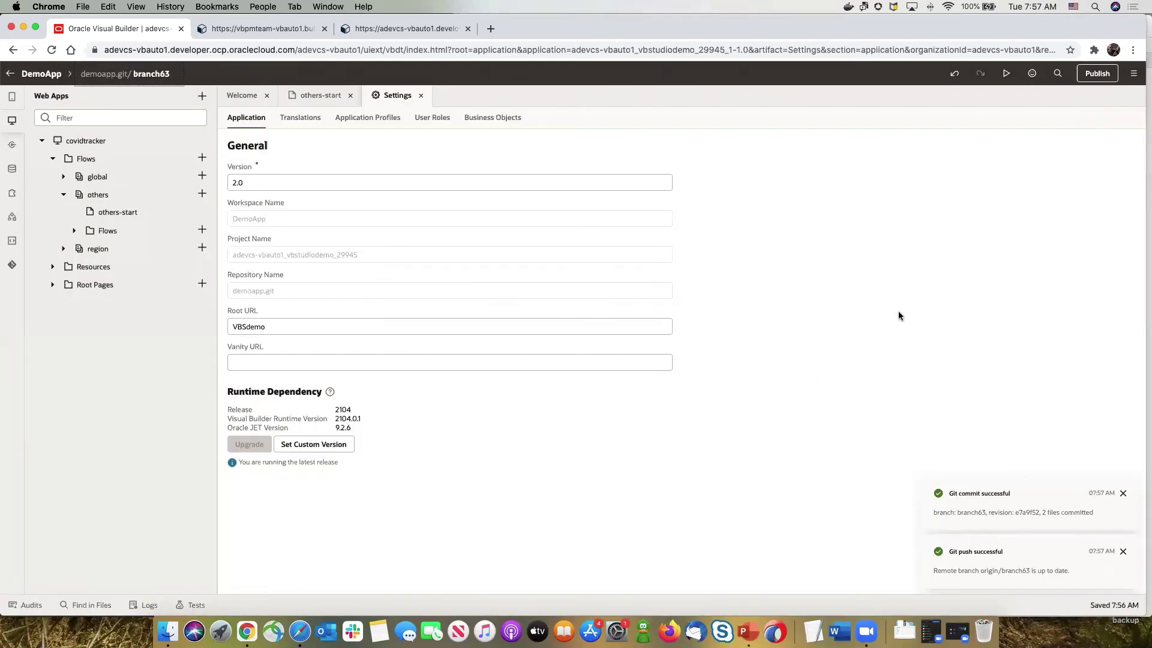
Publish the branch63 changes with merge after review, entering the description "changed version" and adding the project owner as reviewer.
{"action": "left_click", "coordinate": [1097, 73]}
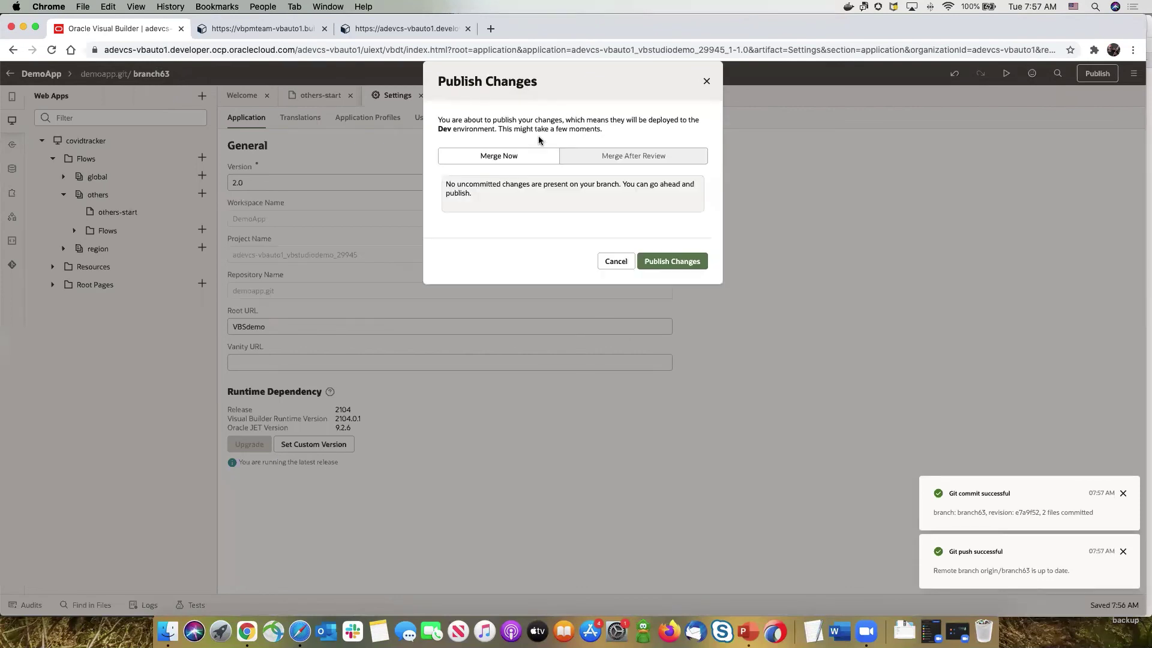
{"action": "left_click", "coordinate": [611, 160]}
{"action": "left_click", "coordinate": [556, 206]}
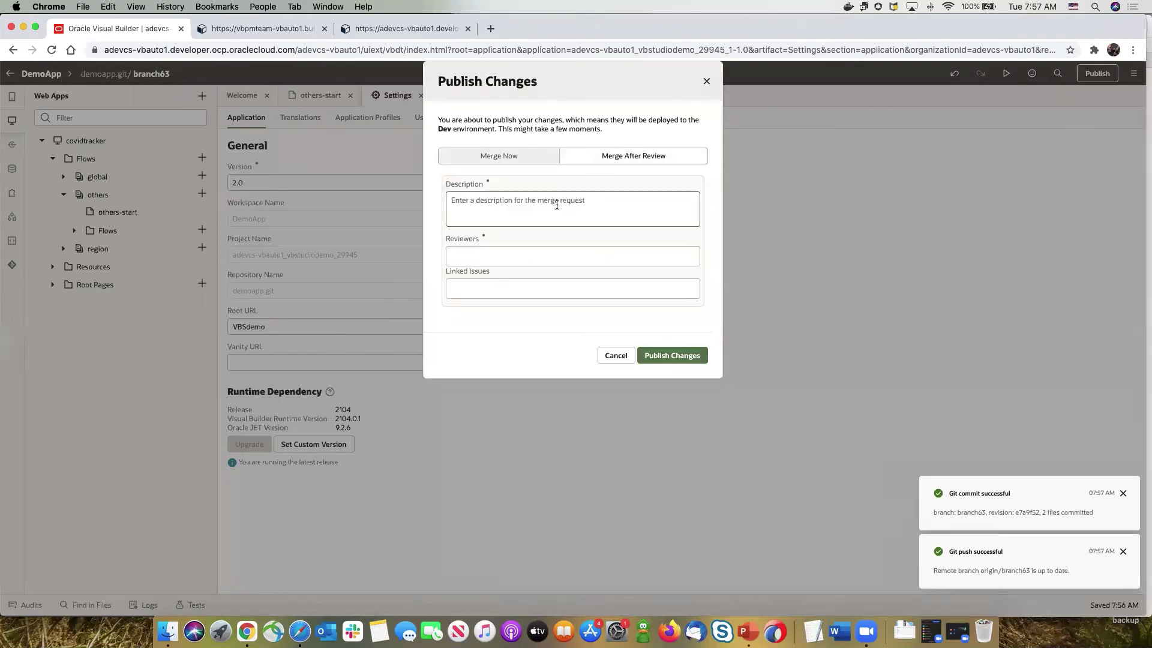
{"action": "type", "text": "changed version"}
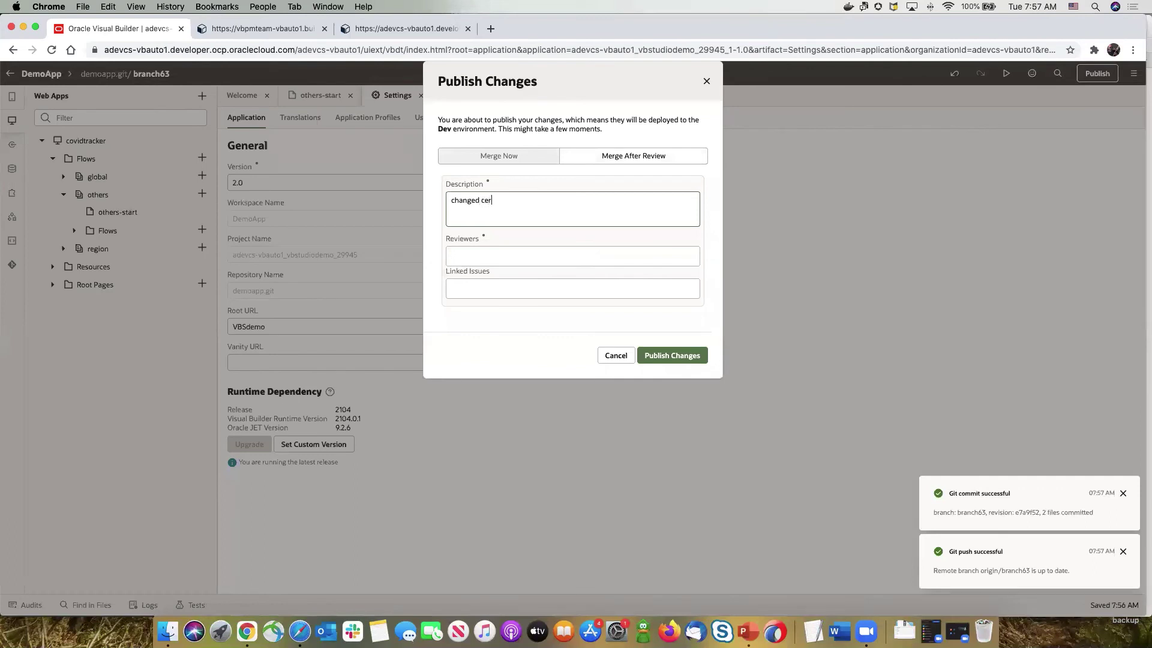
{"action": "left_click", "coordinate": [547, 249]}
{"action": "left_click", "coordinate": [517, 321]}
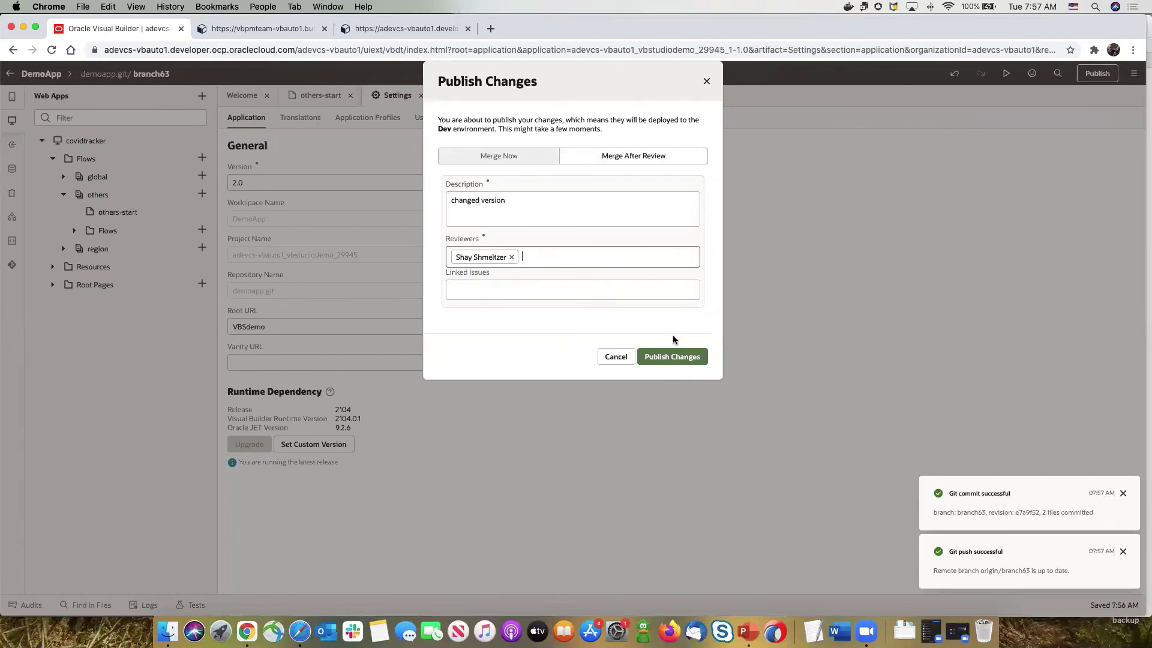
{"action": "left_click", "coordinate": [672, 356]}
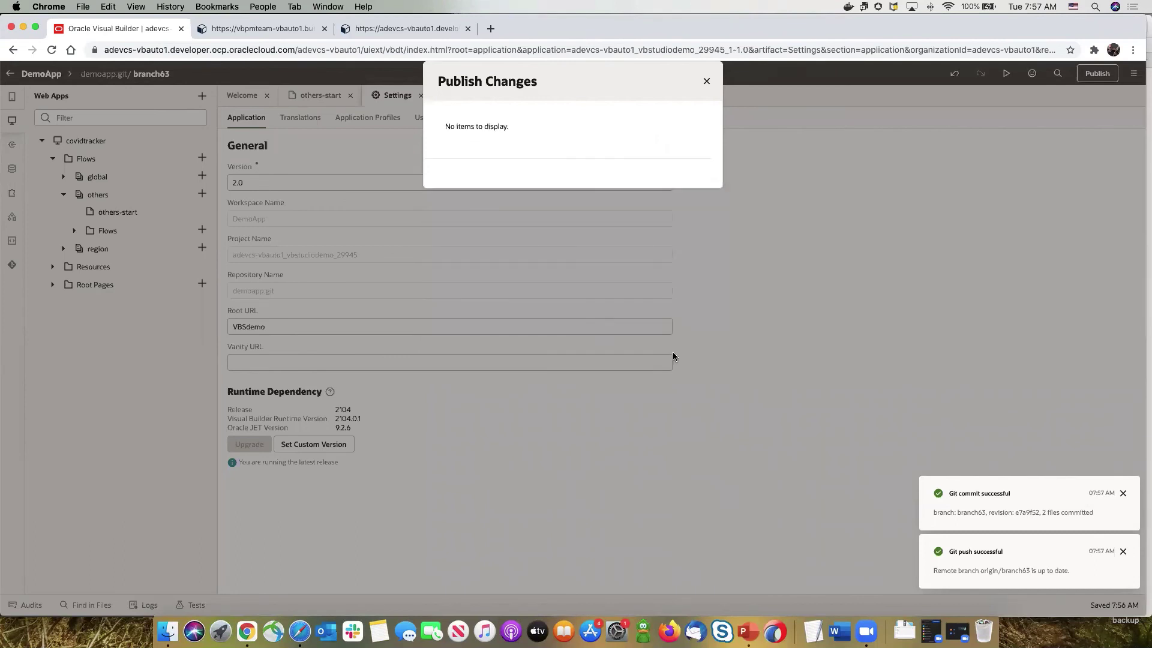
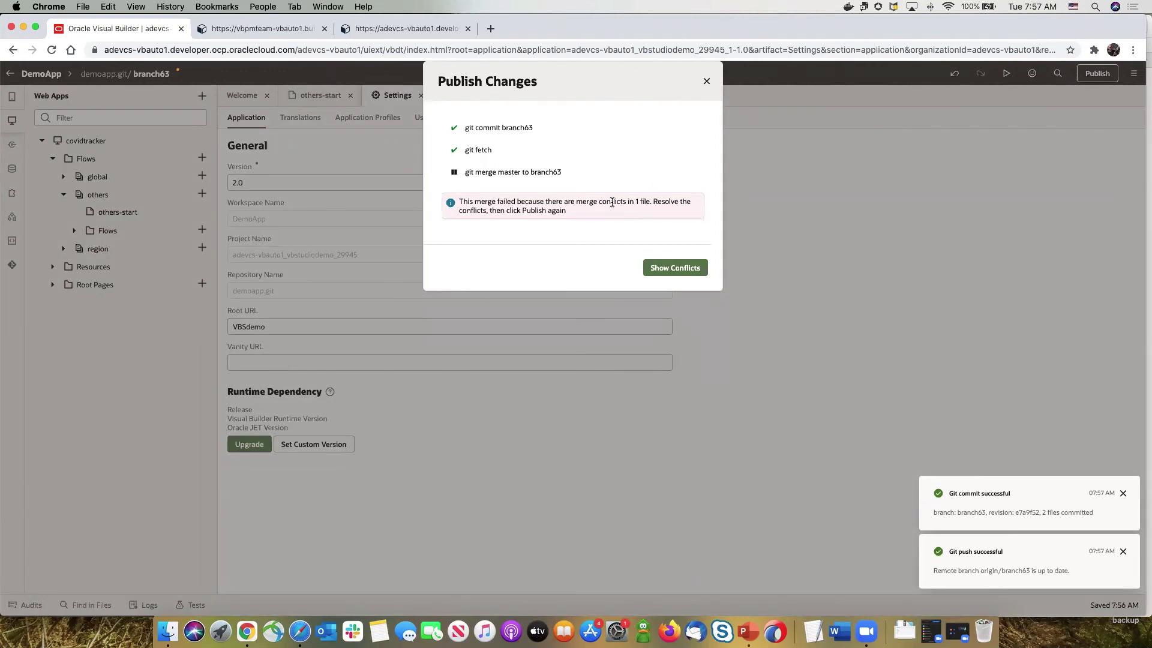
Show the merge conflicts from the publish and open the conflicting file visual-application.json.
{"action": "left_click", "coordinate": [670, 269]}
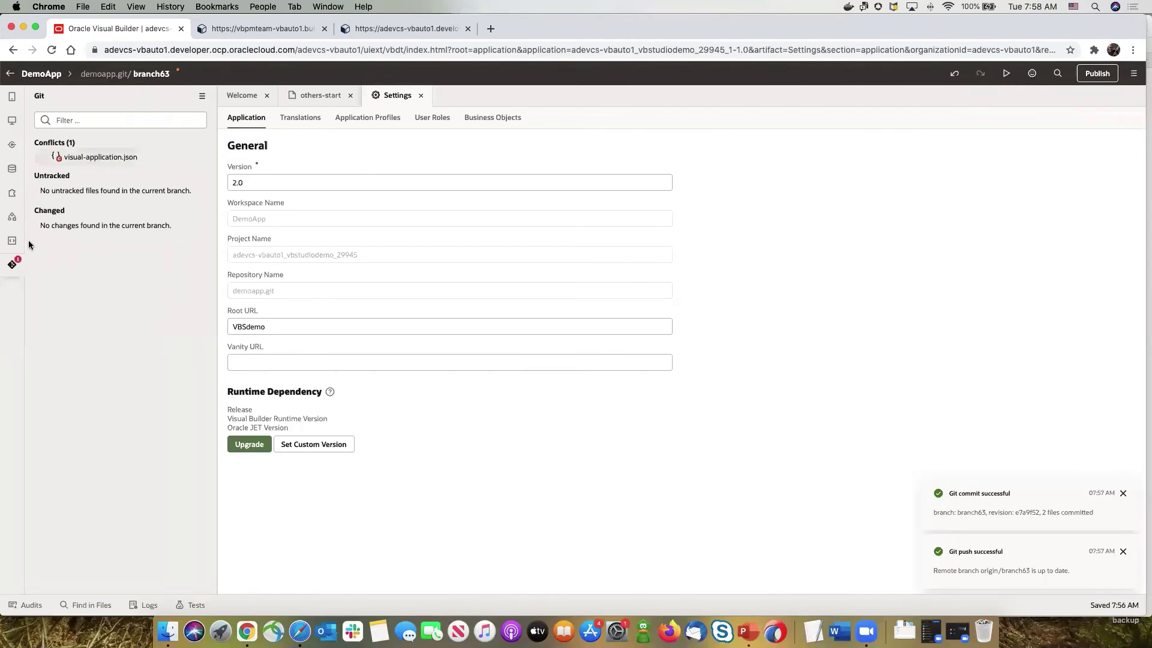
{"action": "left_click", "coordinate": [66, 157]}
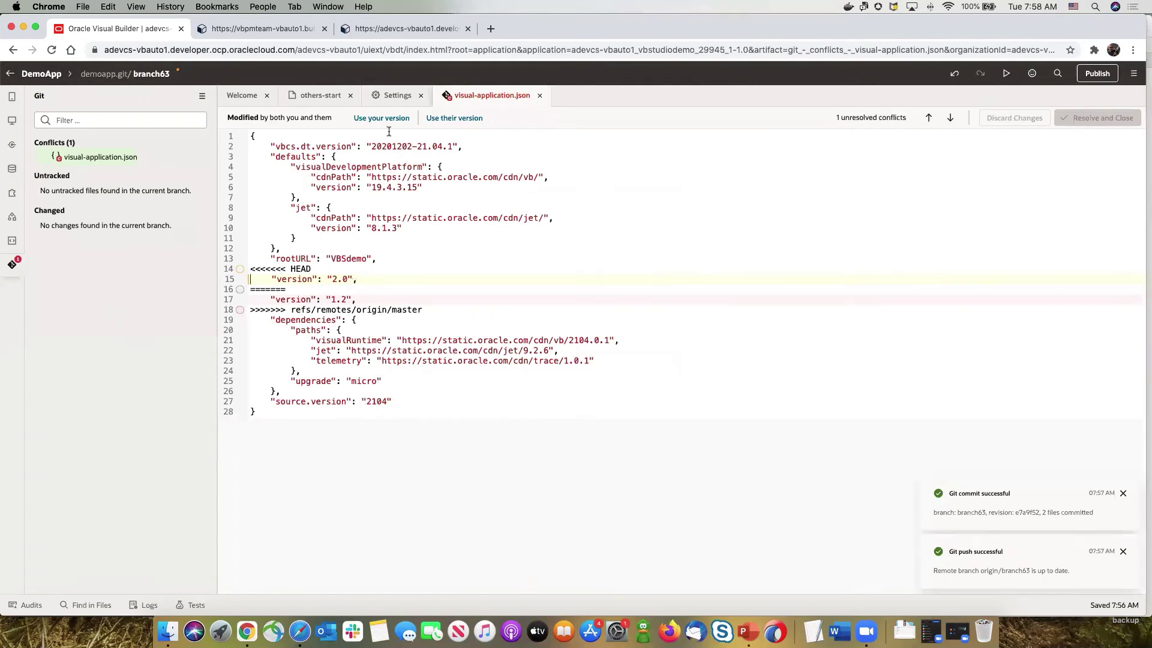
Try resolving the visual-application.json conflict with your own version, and discard all resolution changes.
{"action": "left_click", "coordinate": [364, 117]}
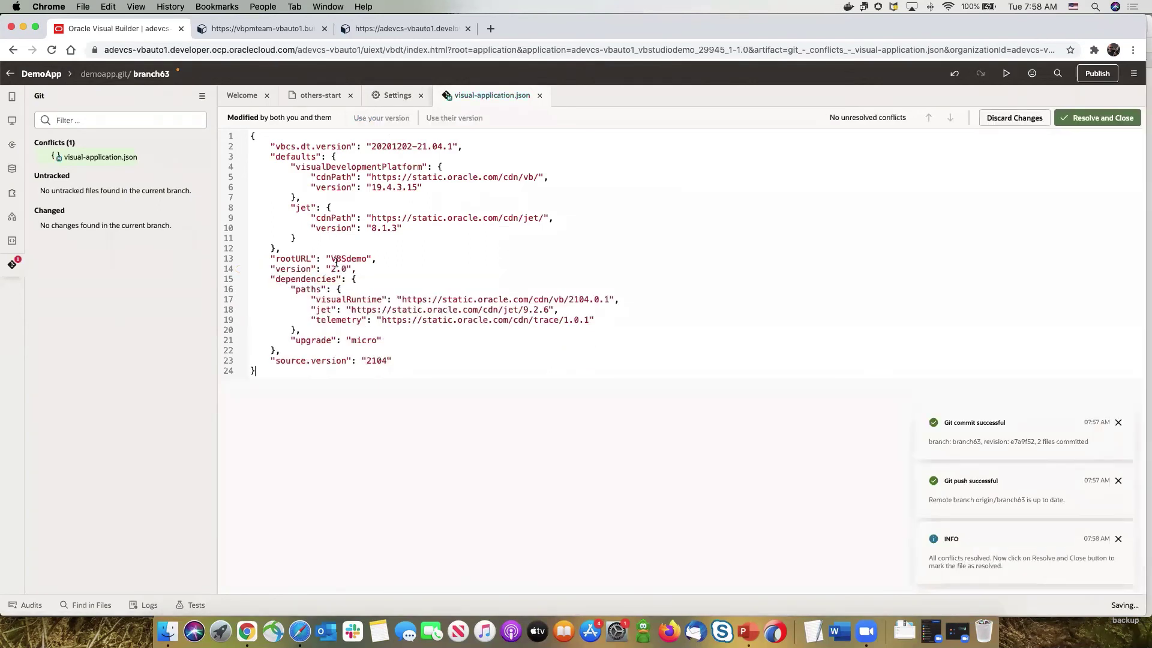
{"action": "left_click", "coordinate": [1008, 119]}
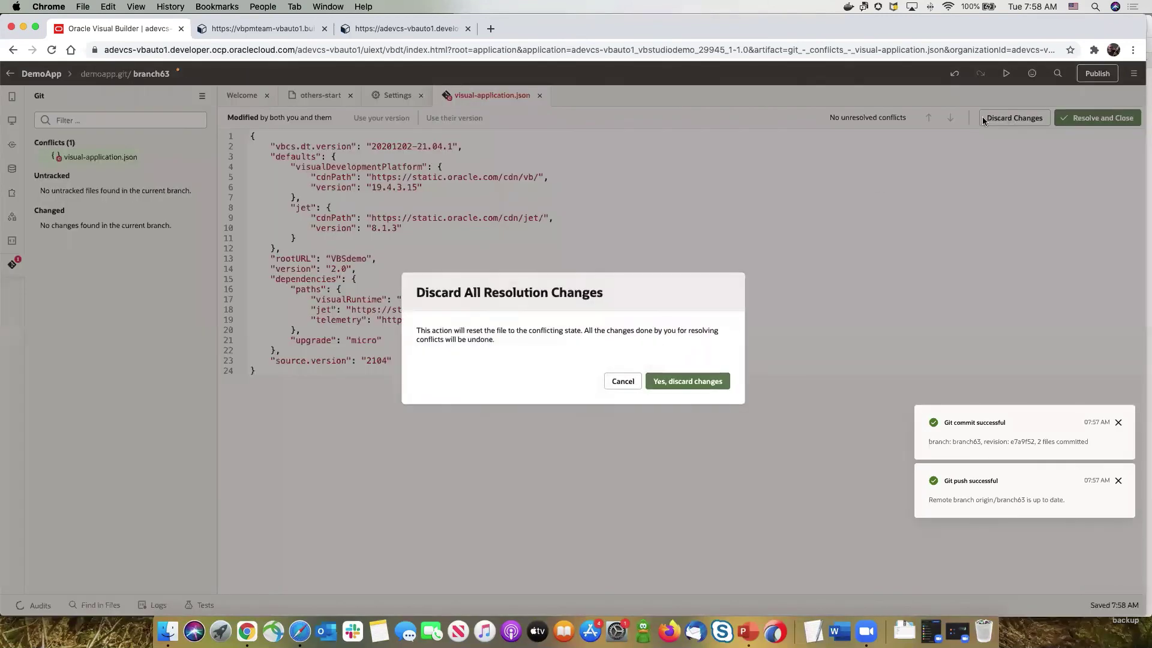
{"action": "left_click", "coordinate": [682, 379]}
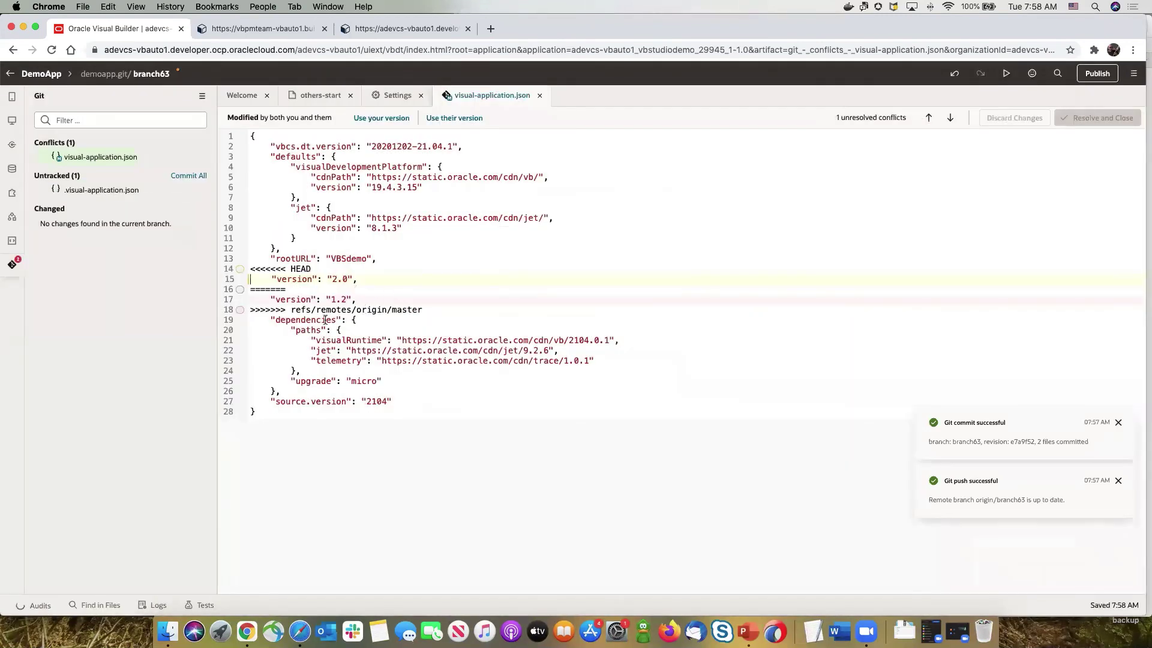
Resolve the version conflict in visual-application.json by using their version, and mark the file as resolved.
{"action": "left_click", "coordinate": [451, 118]}
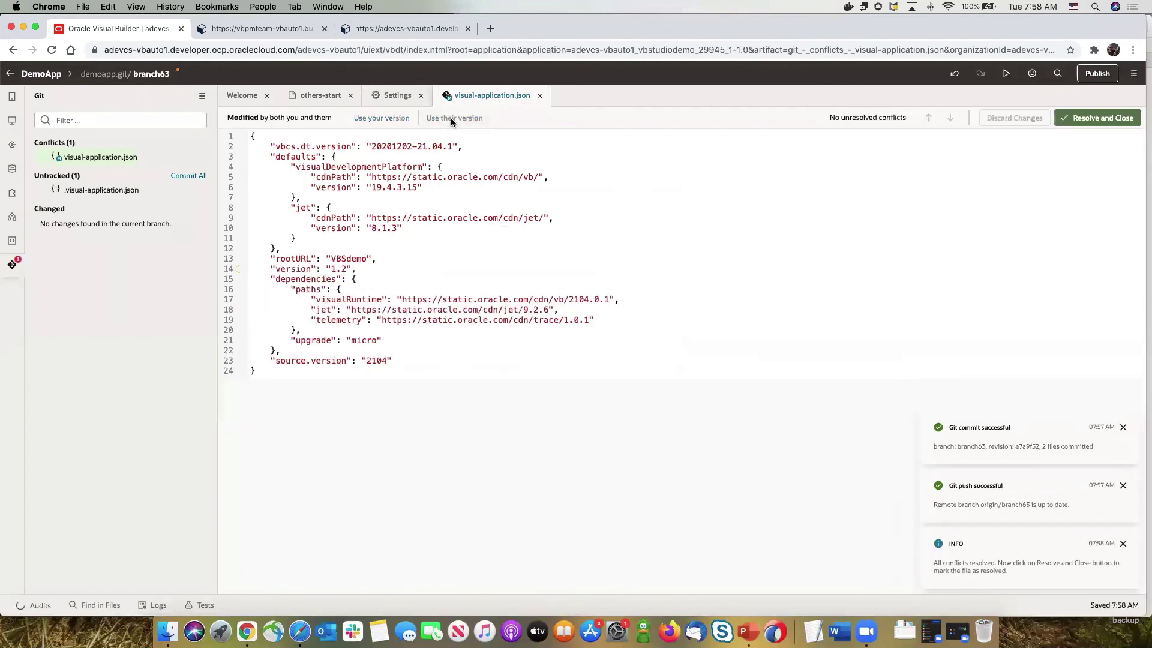
{"action": "left_click", "coordinate": [1092, 118]}
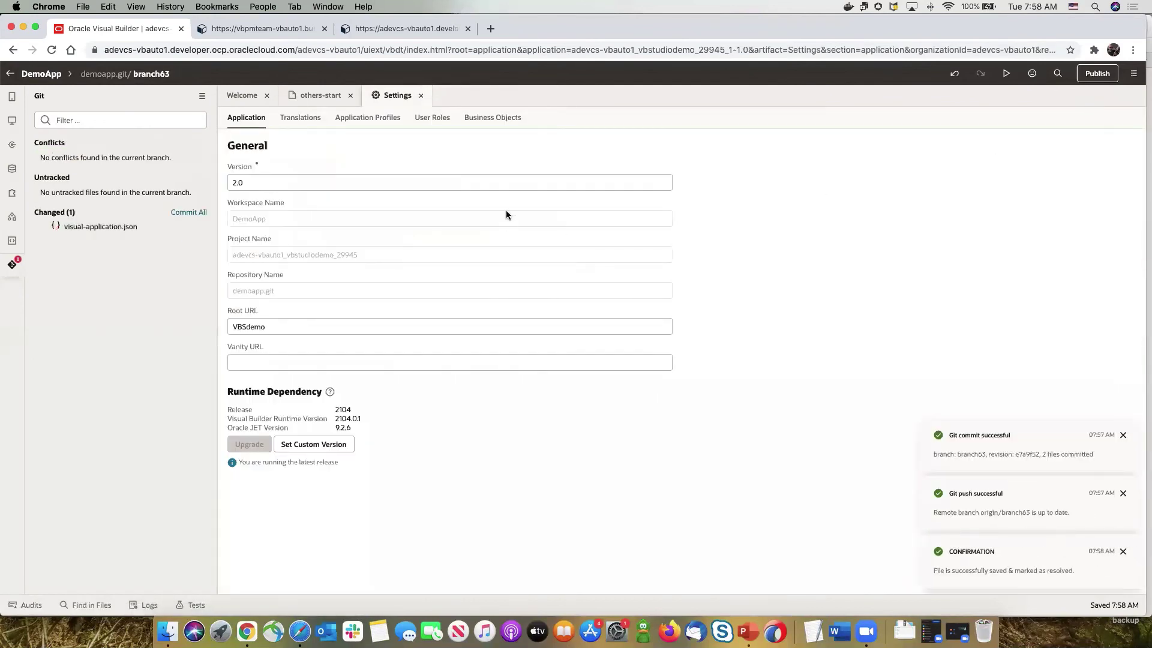
Continue the interrupted publish of branch63 through creation of the merge request, and dismiss the publish summary.
{"action": "left_click", "coordinate": [1090, 76]}
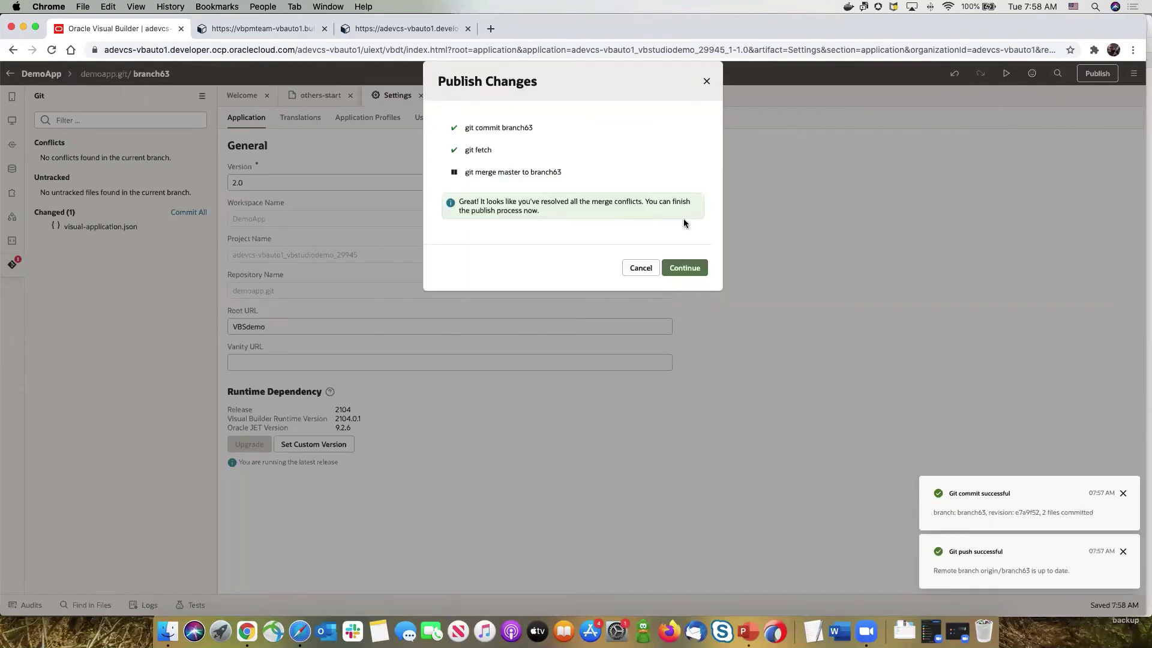
{"action": "left_click", "coordinate": [690, 265]}
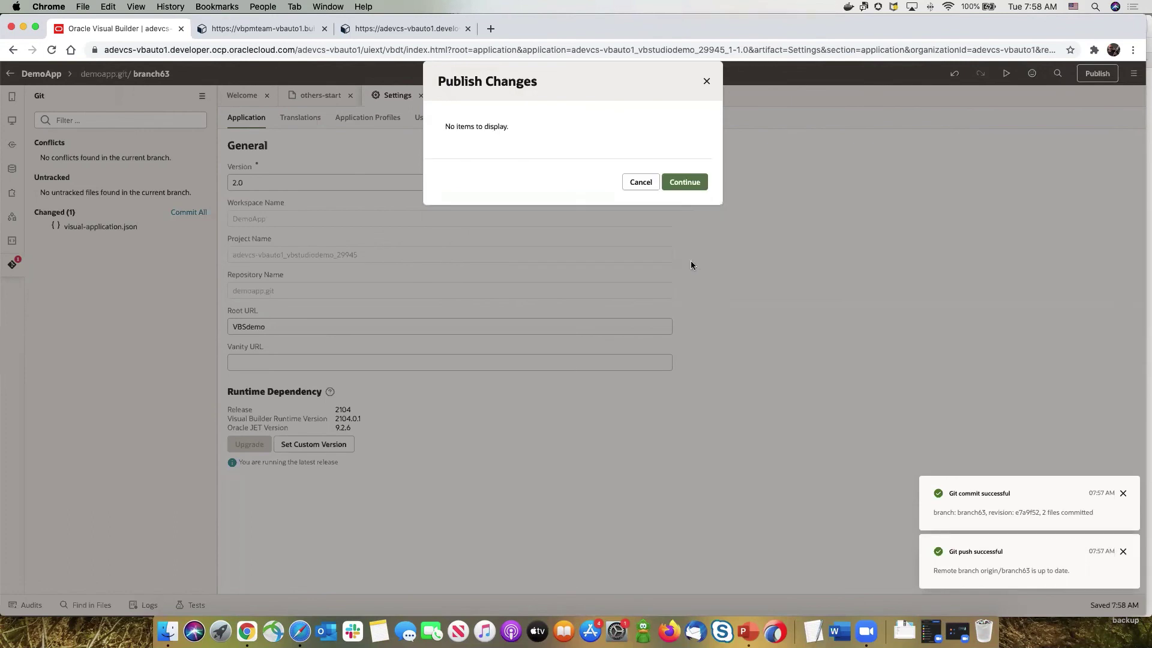
{"action": "left_click", "coordinate": [684, 181]}
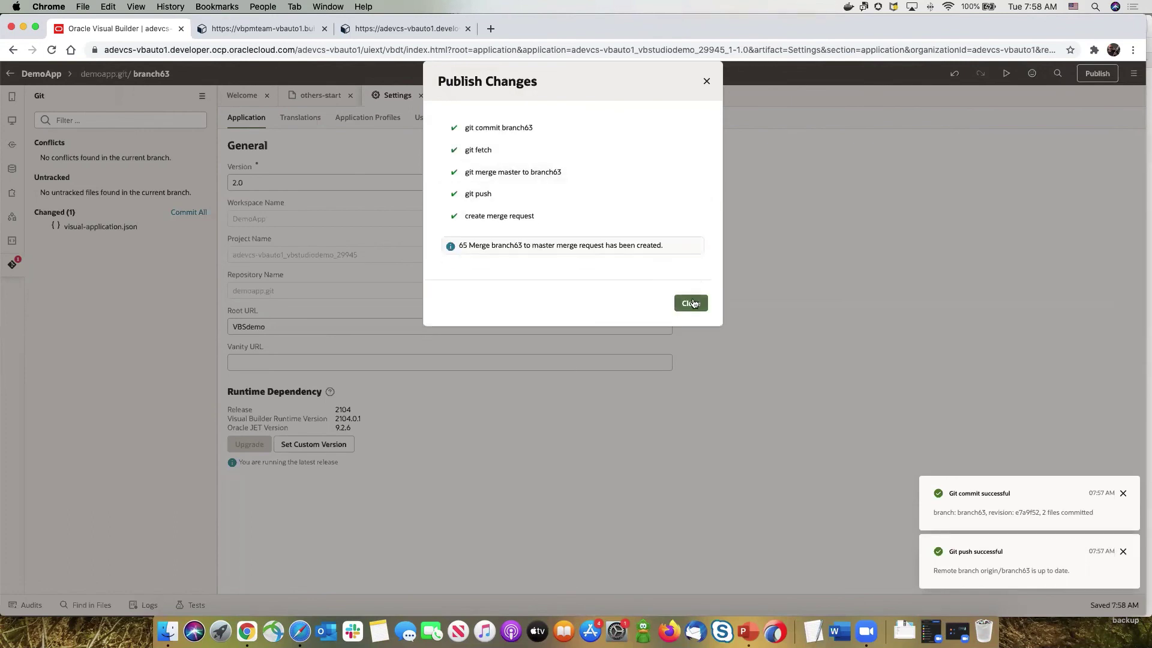
{"action": "left_click", "coordinate": [693, 299]}
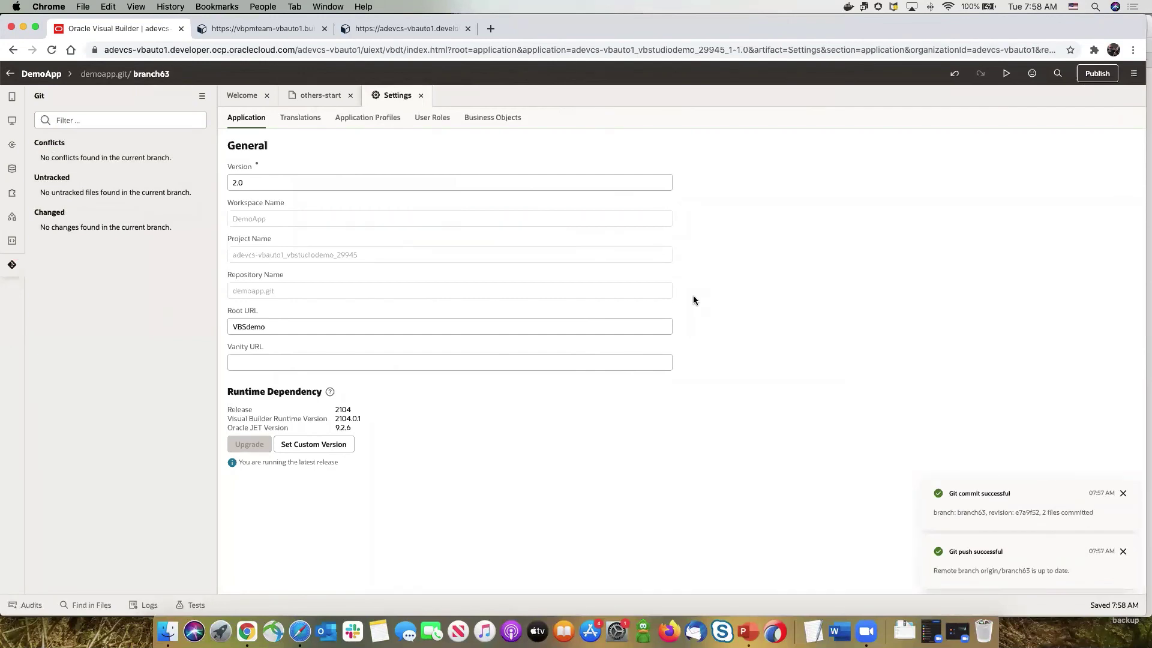
Leave the DemoApp workspace and return to the VBStudioDemo project home.
{"action": "key", "text": "super+Tab"}
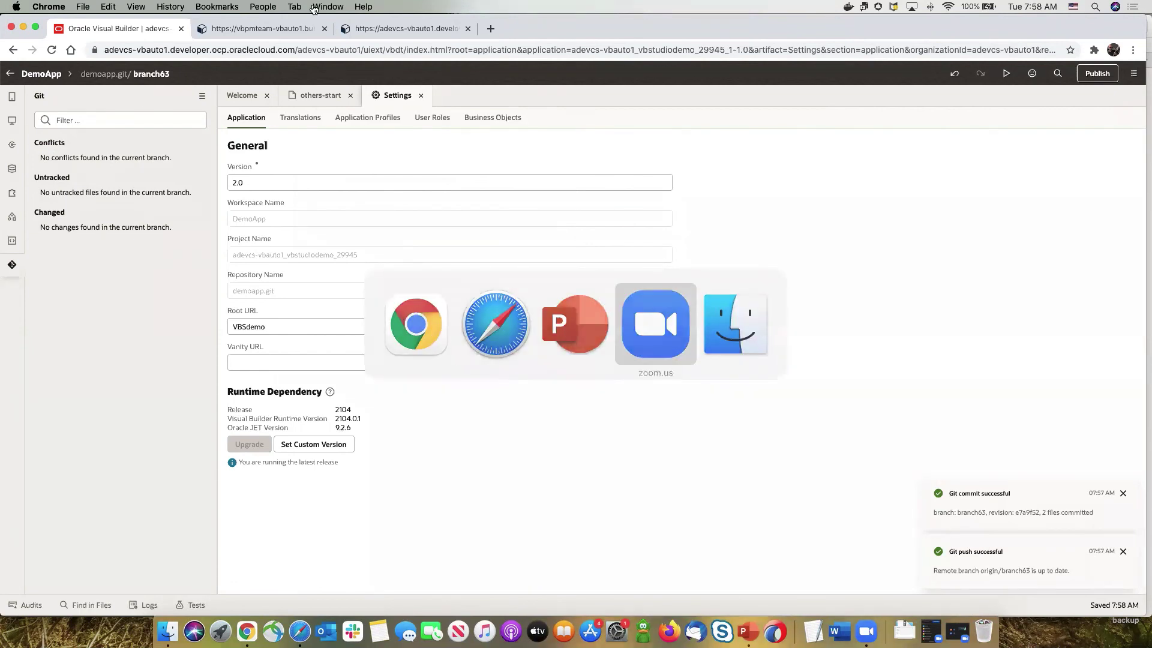
{"action": "left_click", "coordinate": [655, 324]}
{"action": "left_click", "coordinate": [10, 77]}
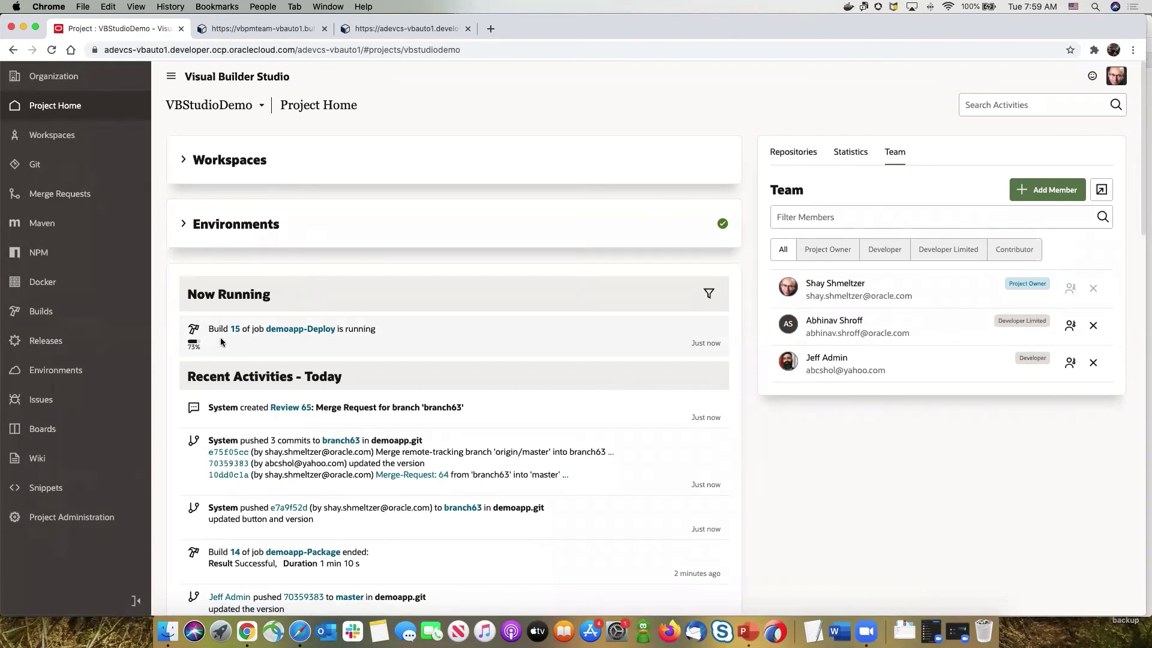
Examine the Audit job's latest build log for the issue counts by severity, and return to the jobs overview.
{"action": "left_click", "coordinate": [43, 316]}
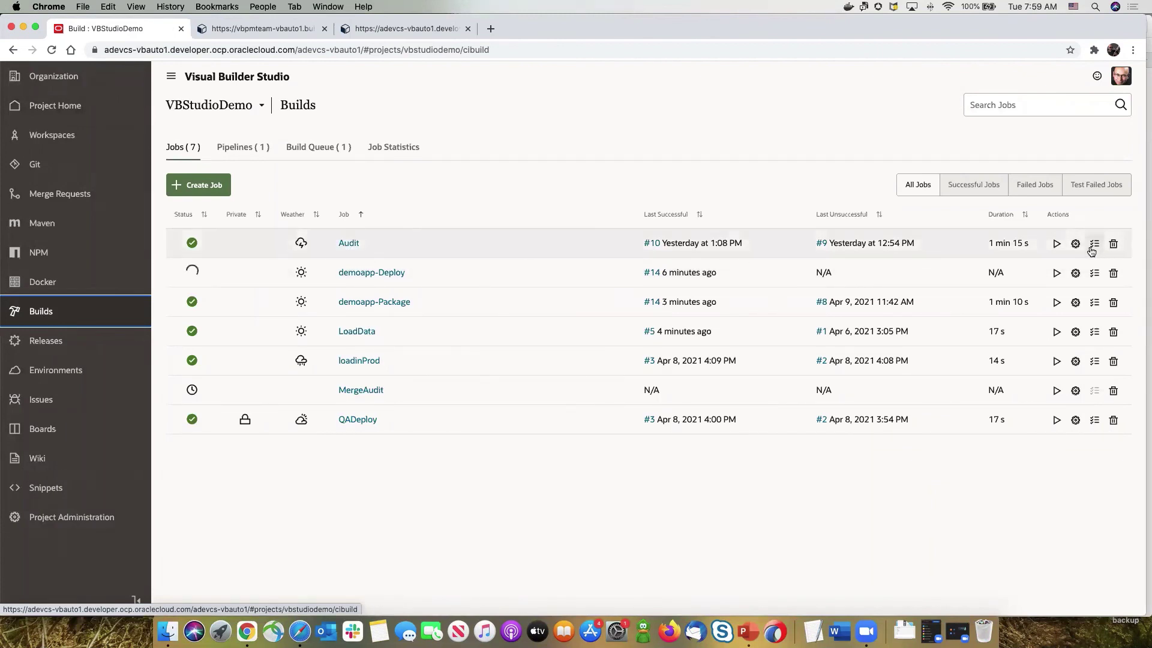
{"action": "left_click", "coordinate": [1092, 246]}
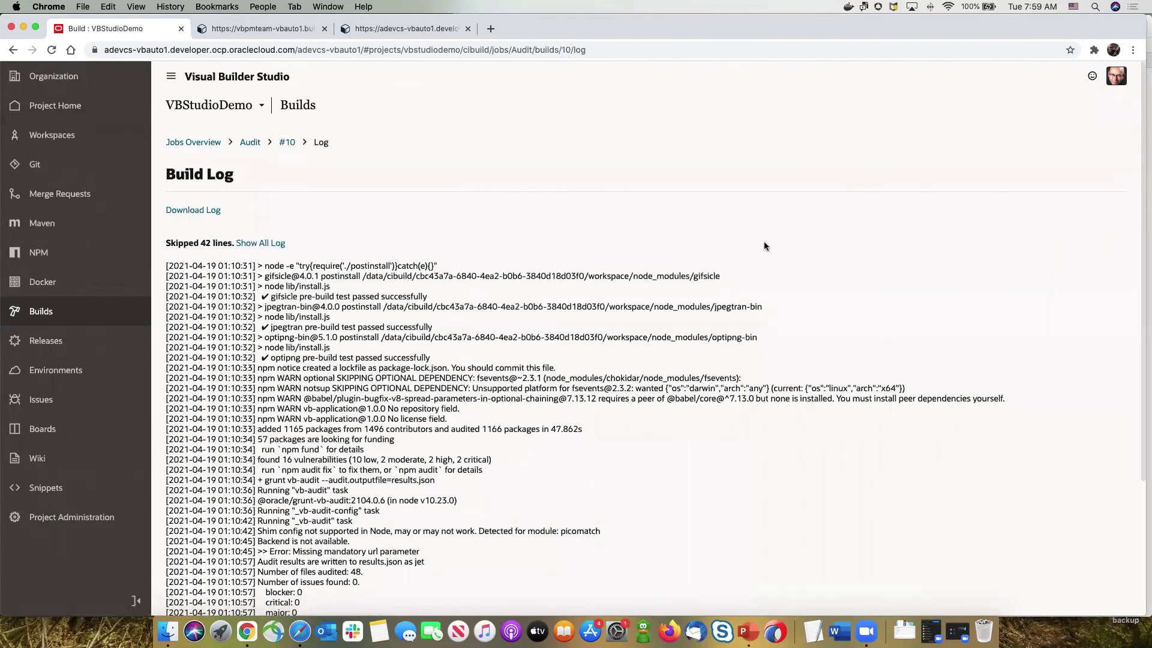
{"action": "scroll", "coordinate": [261, 285], "scroll_direction": "down", "scroll_amount": 5}
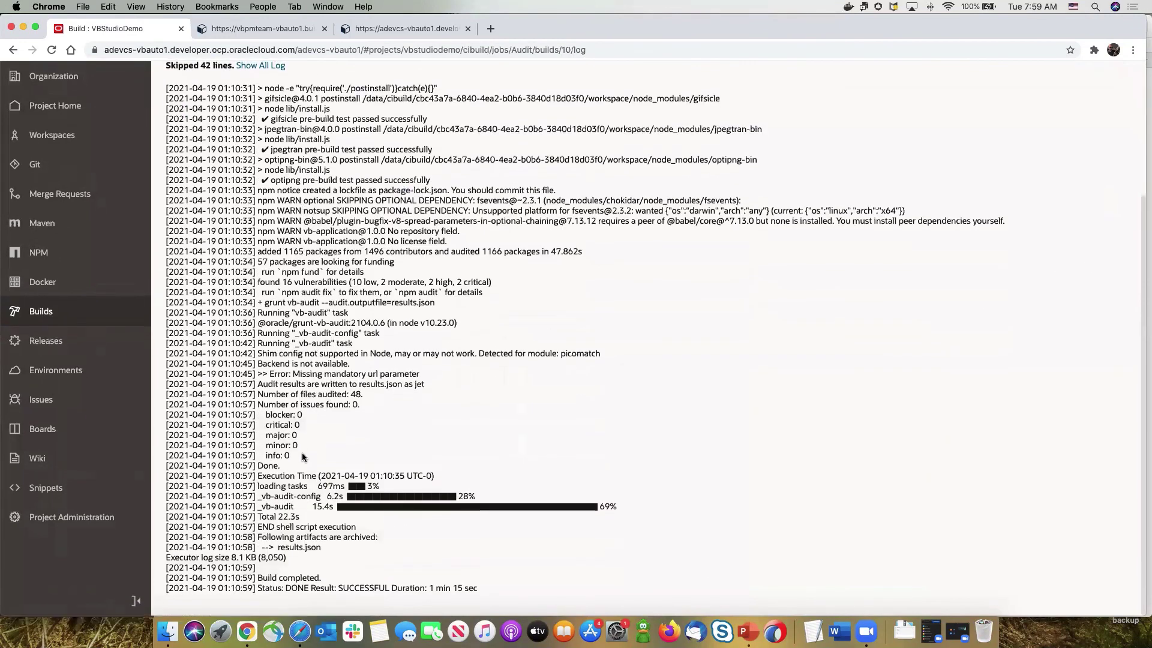
{"action": "left_click_drag", "start_coordinate": [301, 459], "coordinate": [262, 415]}
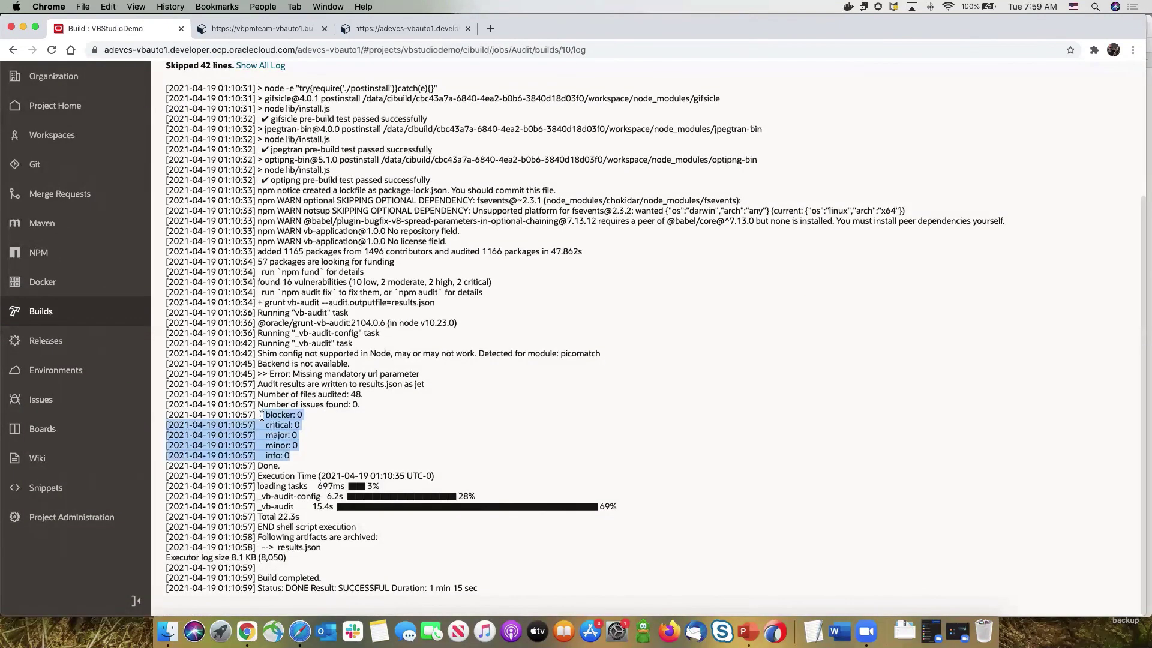
{"action": "scroll", "coordinate": [249, 192], "scroll_direction": "up", "scroll_amount": 5}
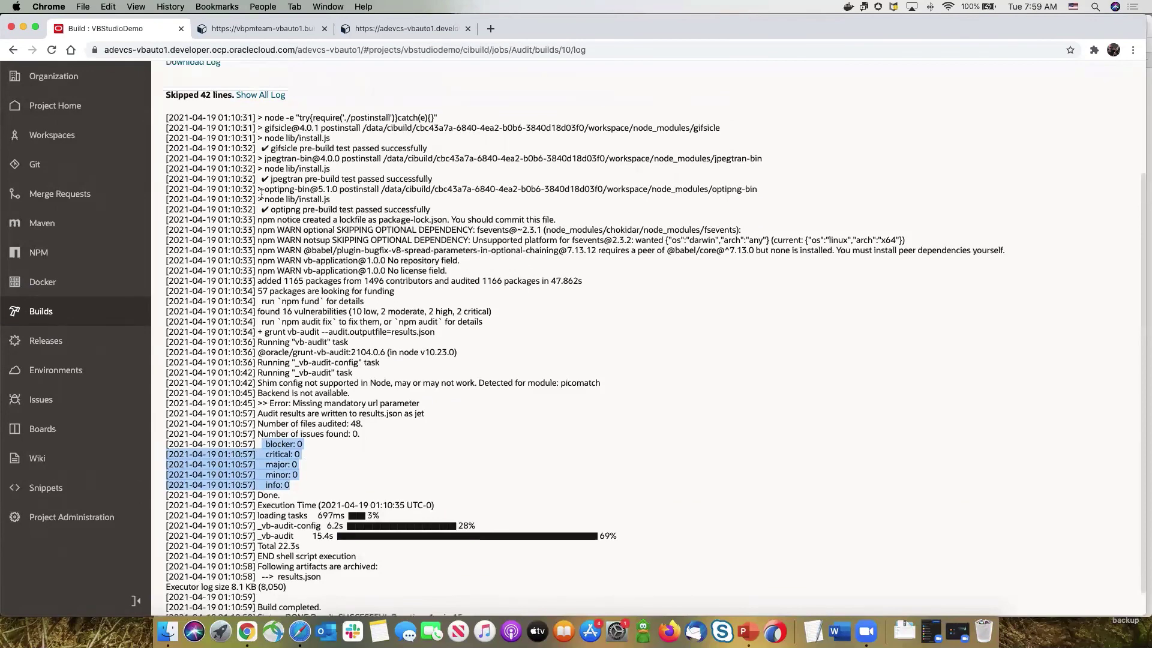
{"action": "left_click", "coordinate": [250, 143]}
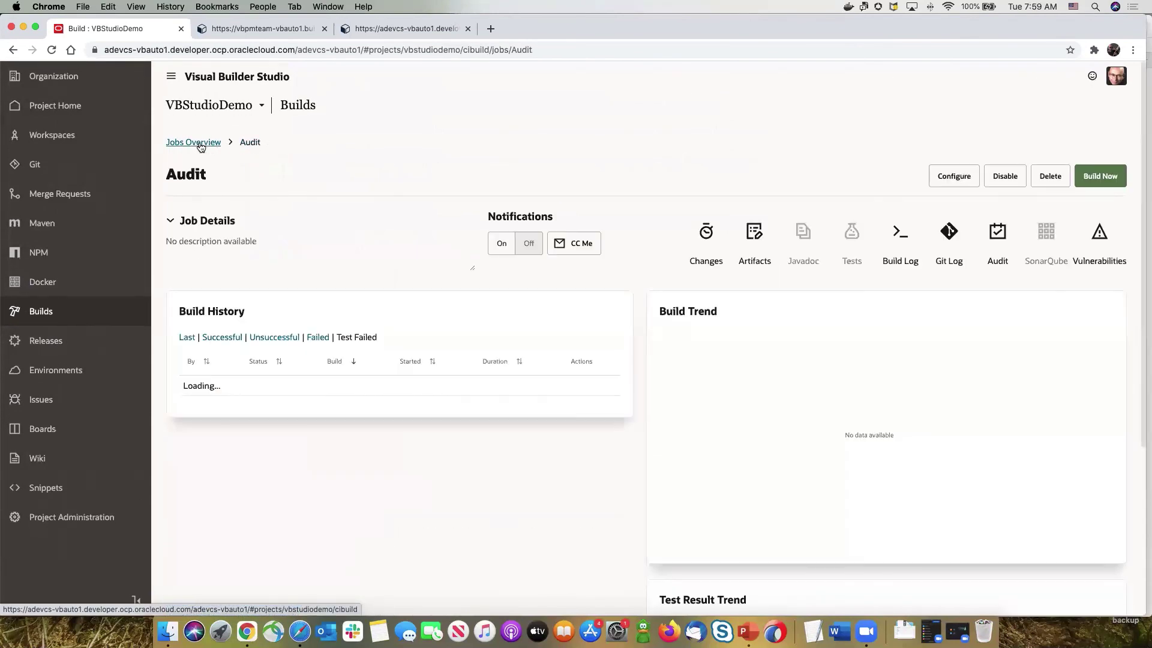
{"action": "left_click", "coordinate": [200, 147]}
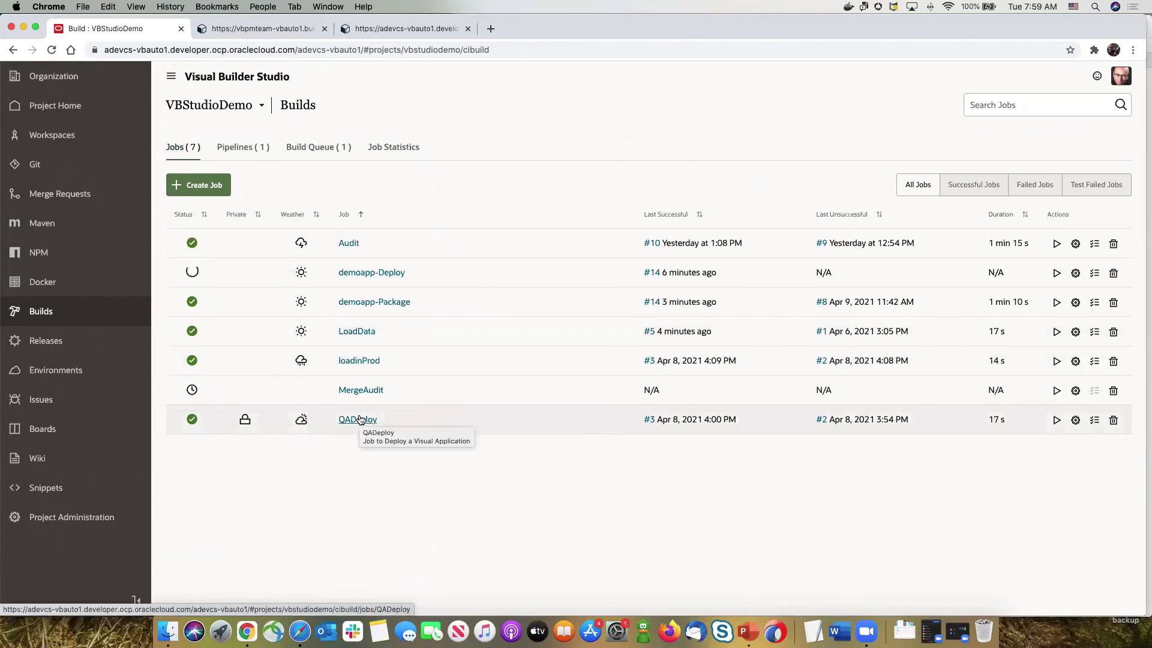
Open Defect 63 from the team board's active sprint, review its associated commit's code changes, and return to the project home.
{"action": "left_click", "coordinate": [29, 430]}
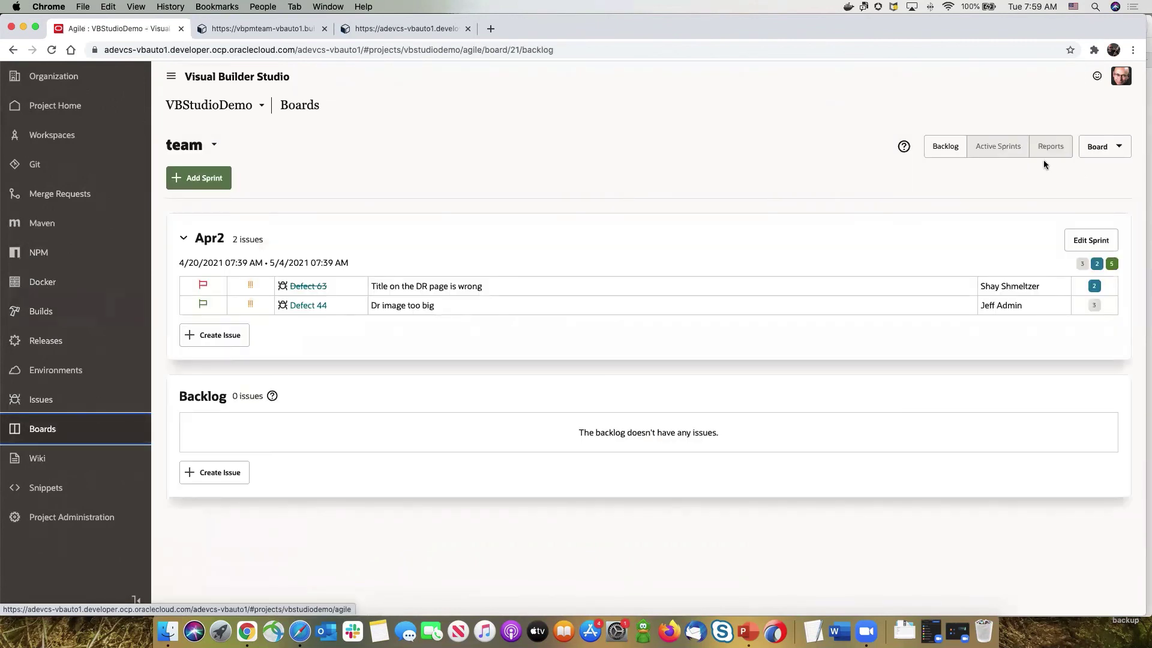
{"action": "left_click", "coordinate": [1009, 153]}
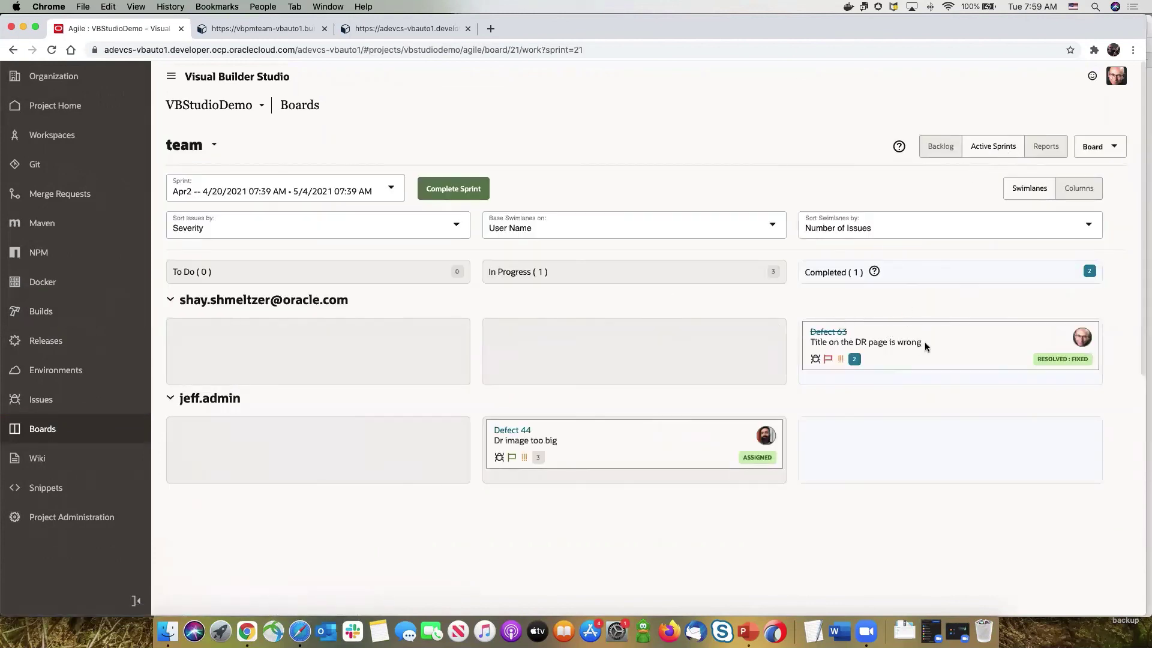
{"action": "left_click", "coordinate": [839, 329]}
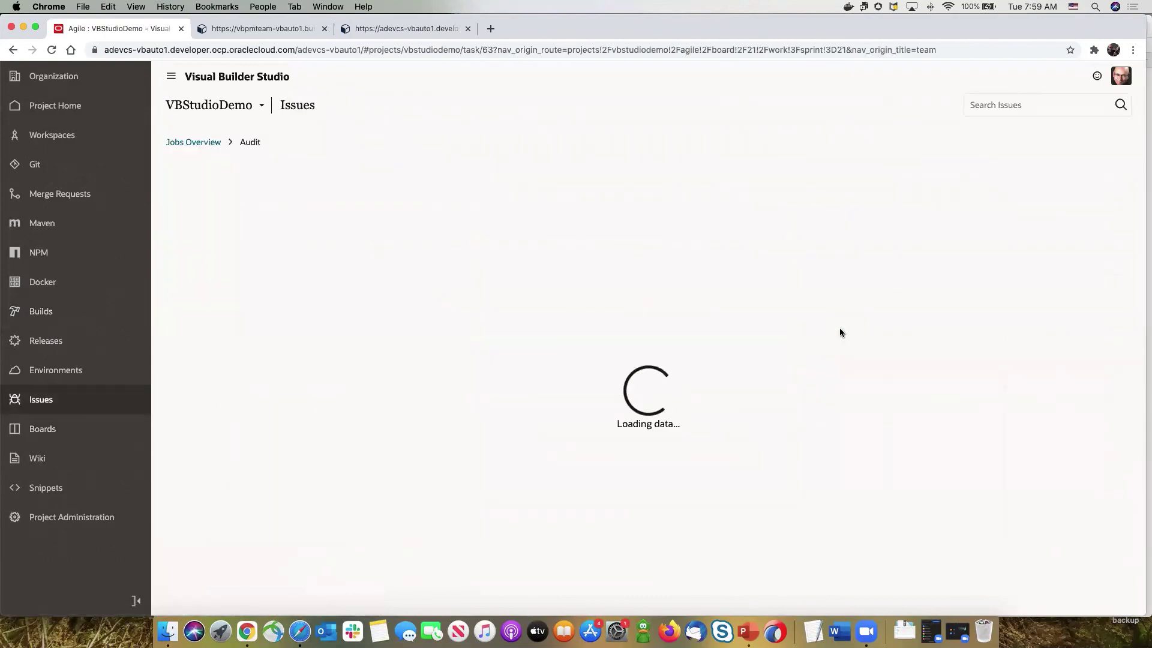
{"action": "scroll", "coordinate": [546, 283], "scroll_direction": "down", "scroll_amount": 10}
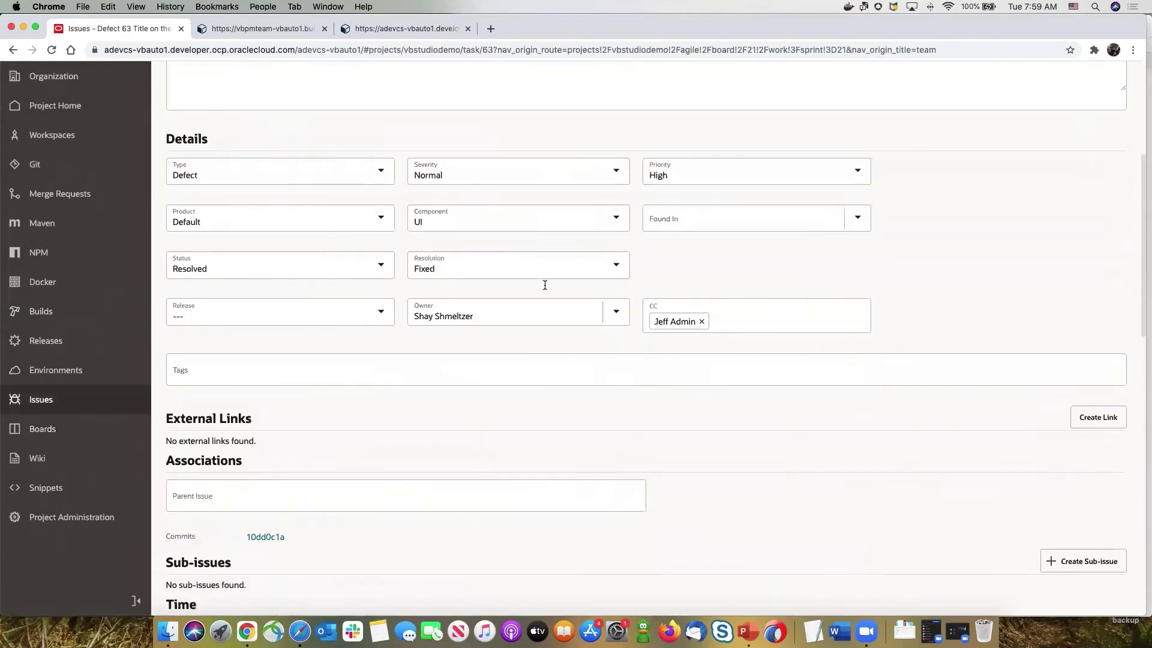
{"action": "scroll", "coordinate": [544, 289], "scroll_direction": "up", "scroll_amount": 1}
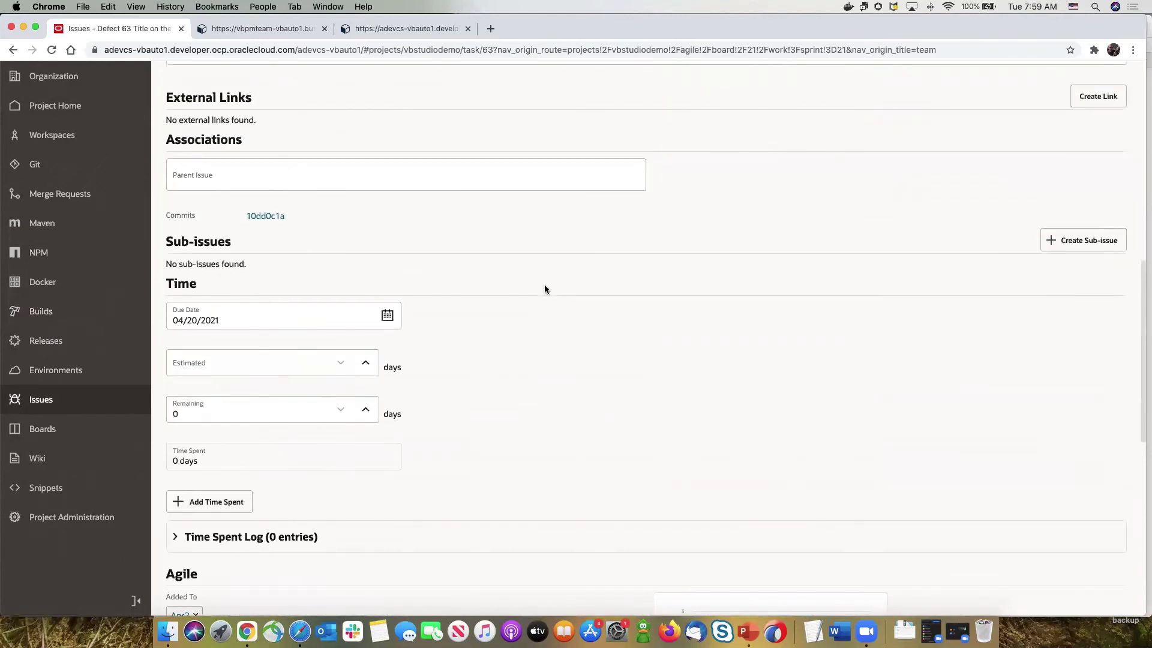
{"action": "left_click", "coordinate": [276, 219]}
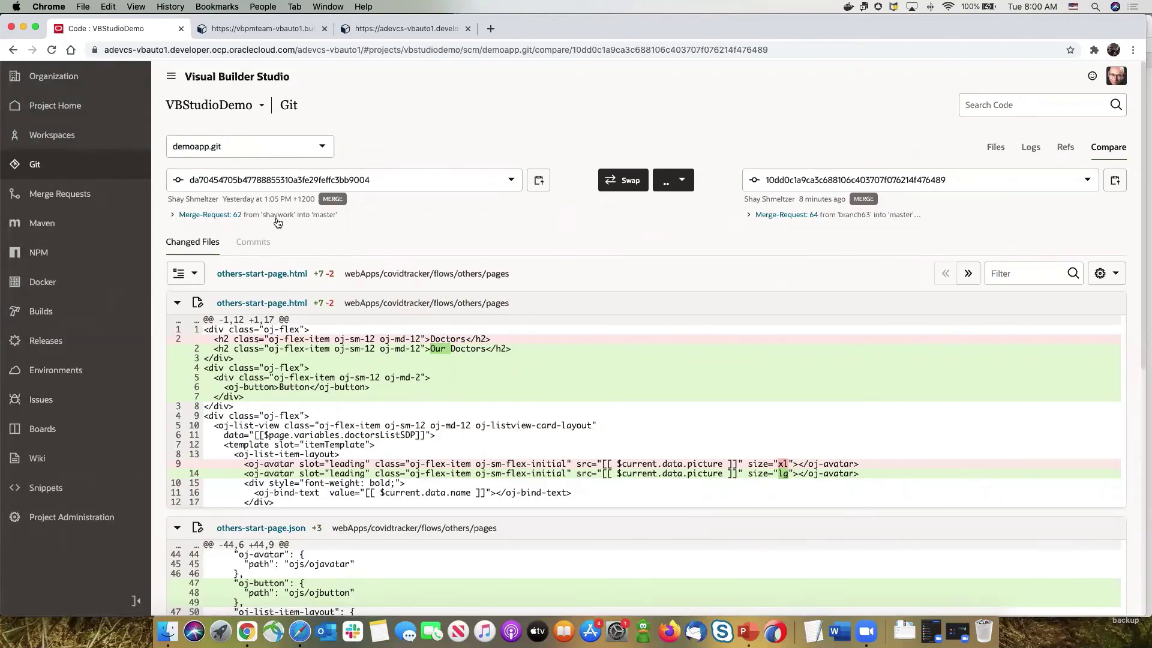
{"action": "left_click", "coordinate": [91, 108]}
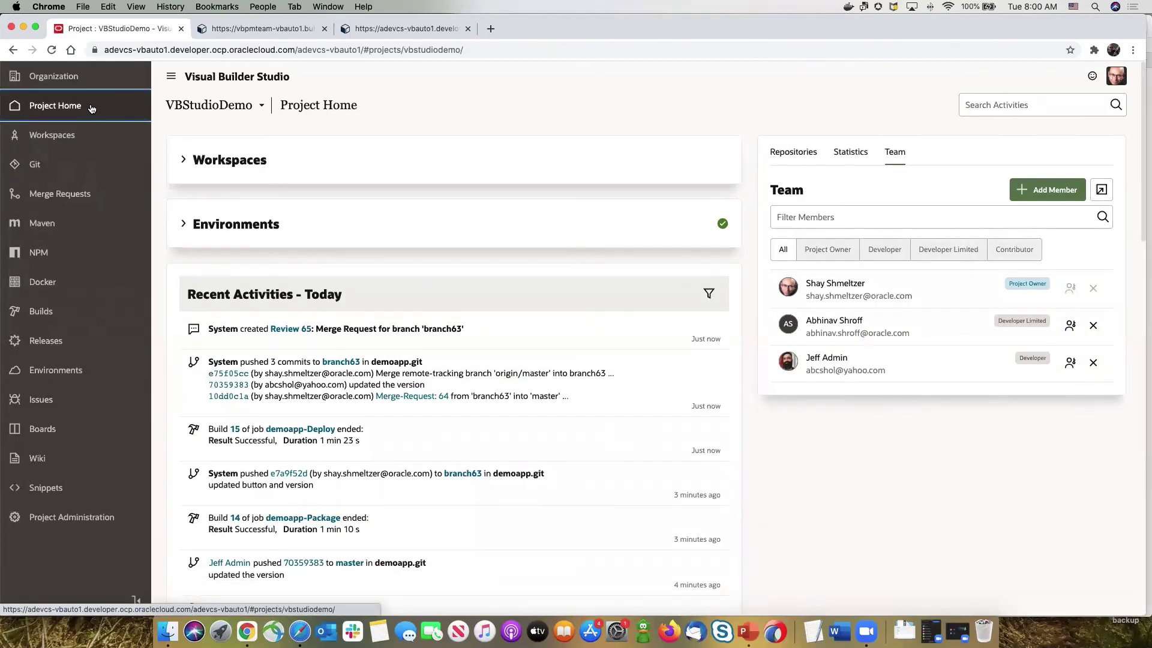
Switch to PowerPoint, start the slide show from the Demo Deployment Pipeline slide, and advance past the Team and Development Management slide.
{"action": "key", "text": "super+Tab"}
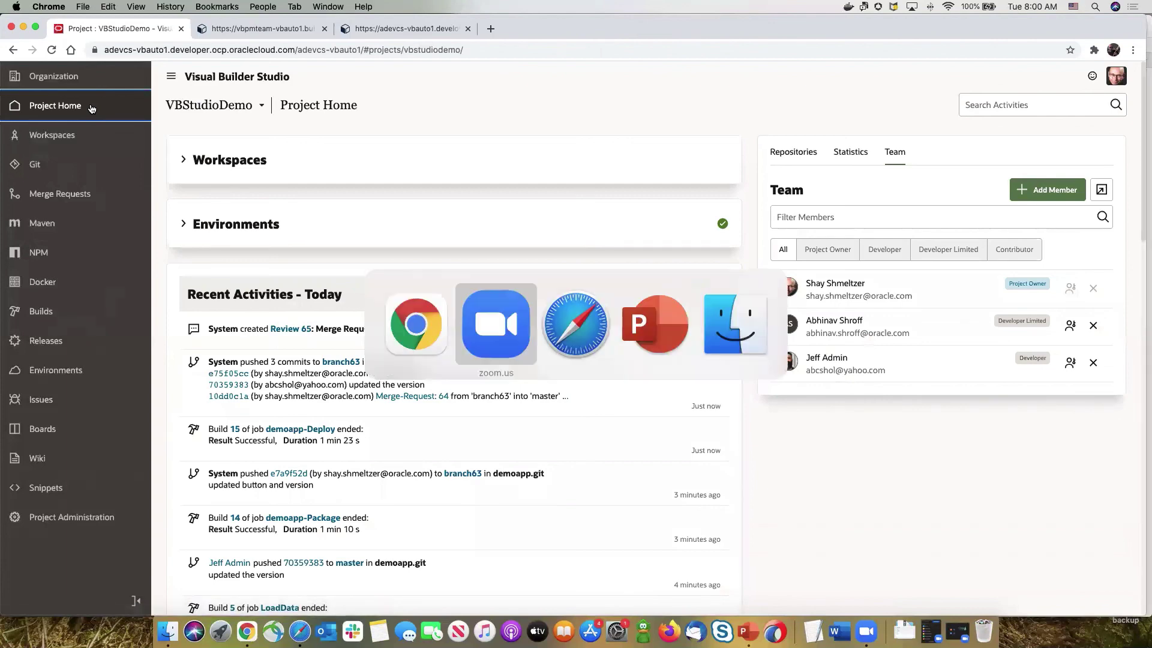
{"action": "key", "text": "super+Tab"}
{"action": "key", "text": "super+Tab"}
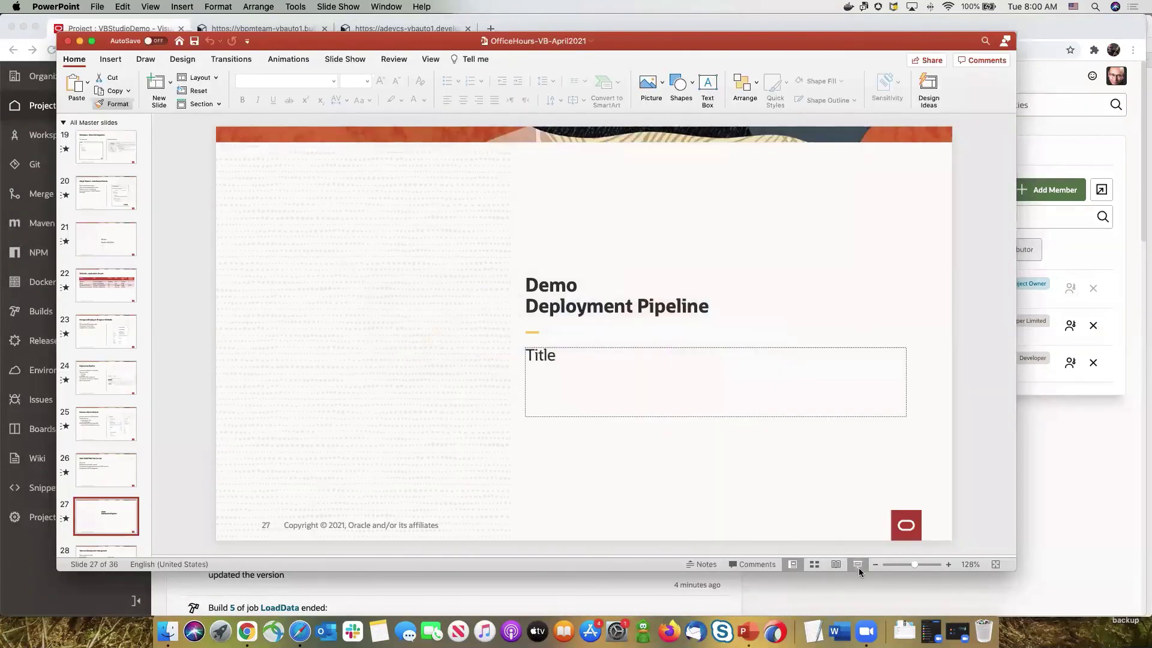
{"action": "left_click", "coordinate": [857, 565]}
{"action": "left_click", "coordinate": [859, 571]}
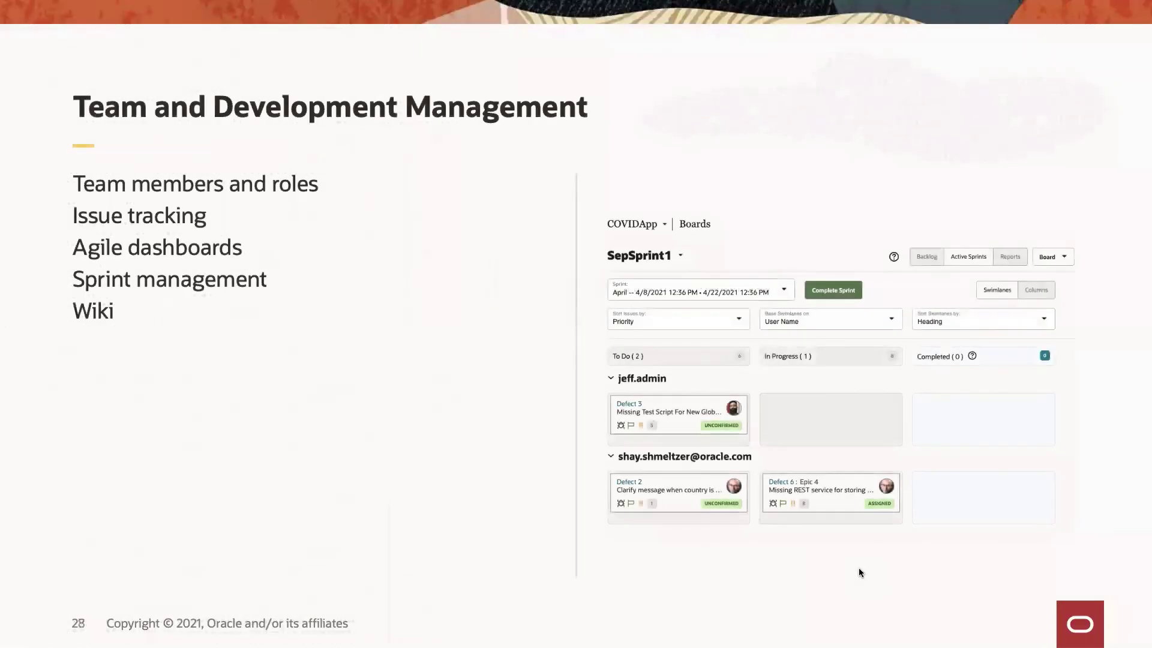
{"action": "left_click", "coordinate": [861, 572]}
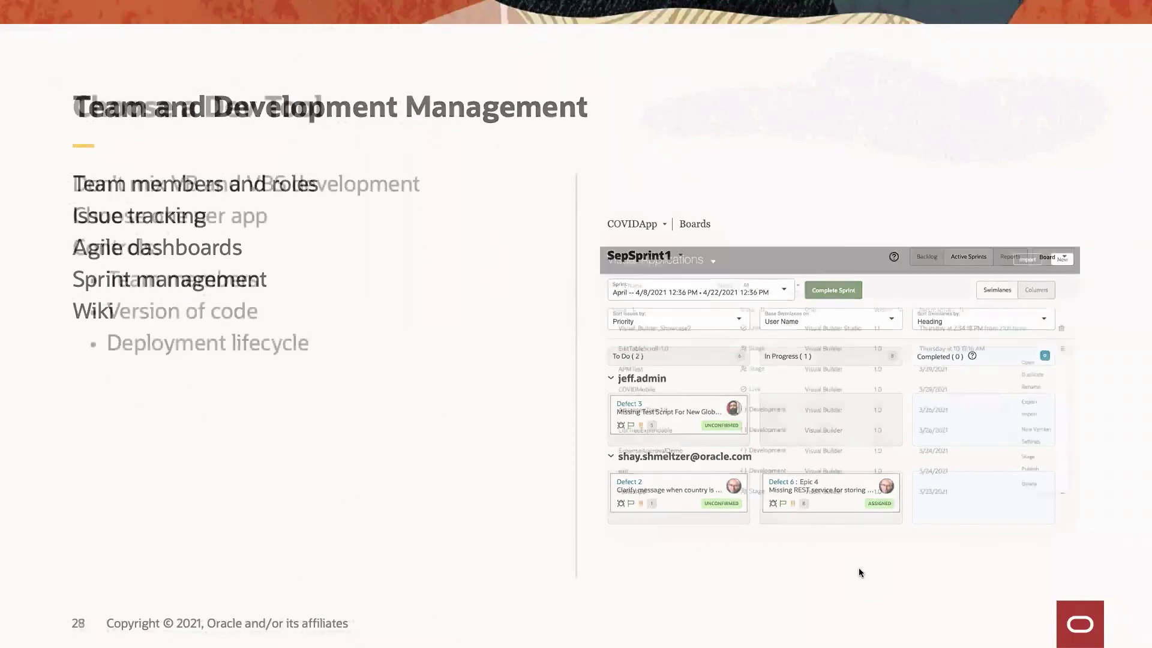